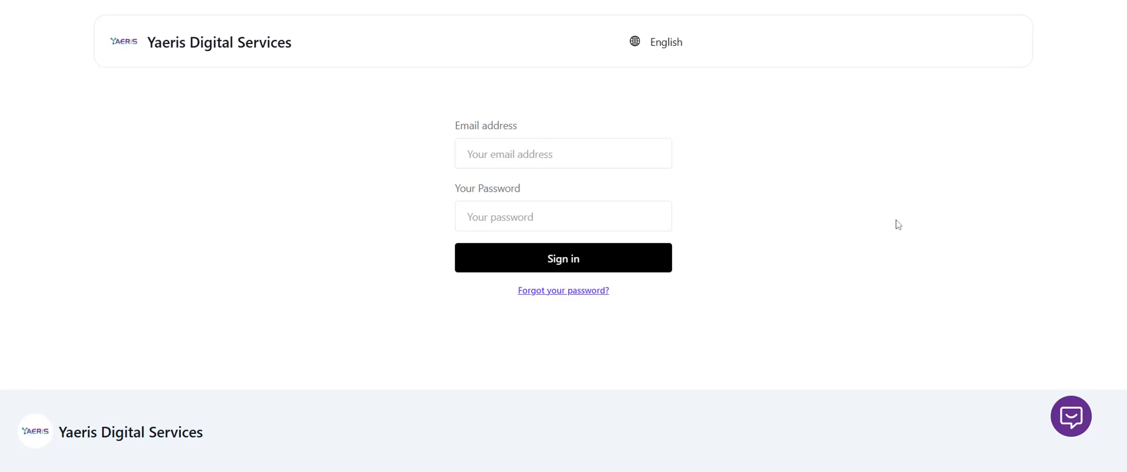
# Sign in with the account's e-mail address and password.
pyautogui.click(601, 147)
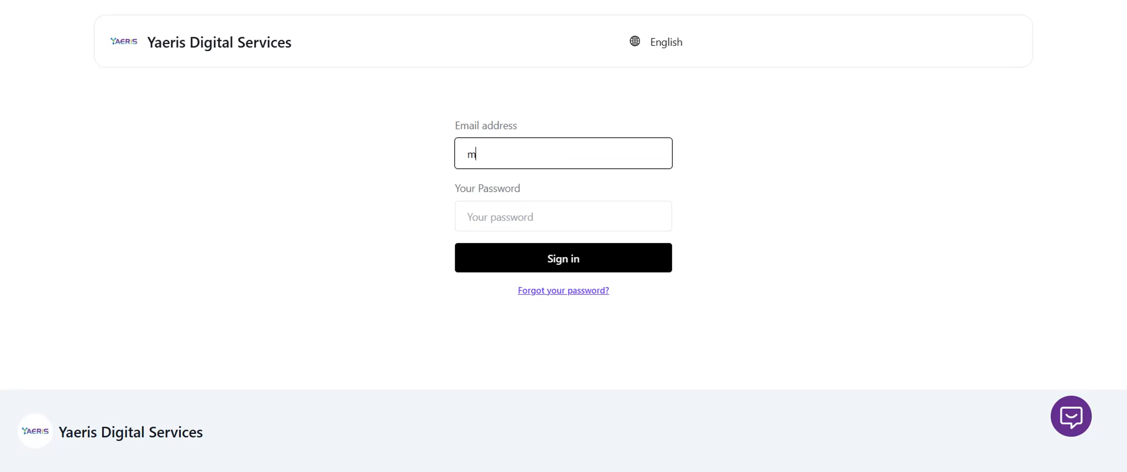
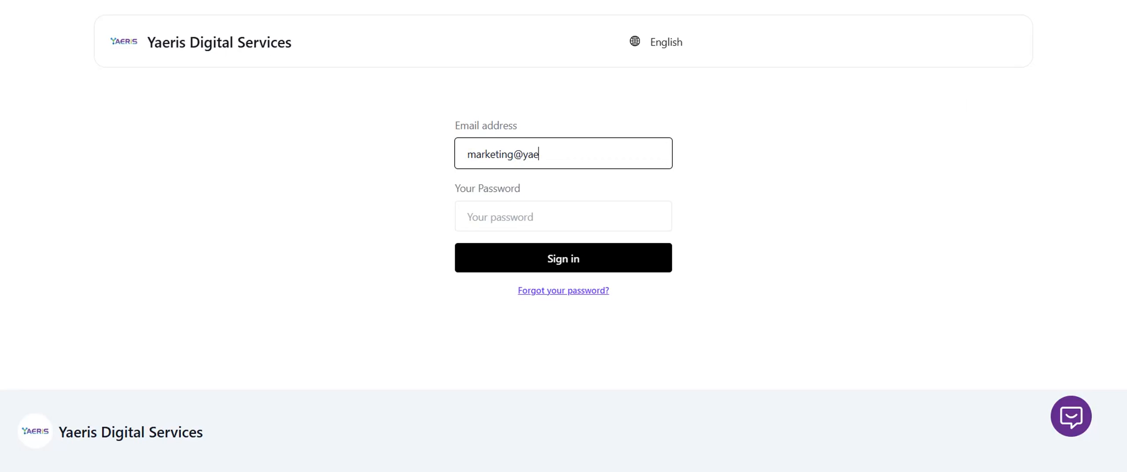
pyautogui.press('Tab')
pyautogui.write('••••••••')
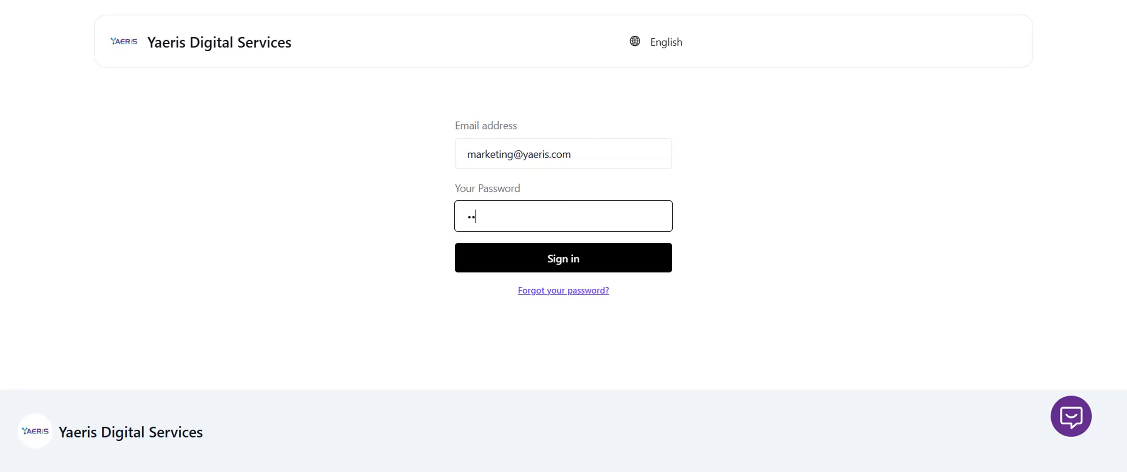
pyautogui.hotkey('ctrl', 'a')
pyautogui.write('•••••••••••')
pyautogui.click(530, 251)
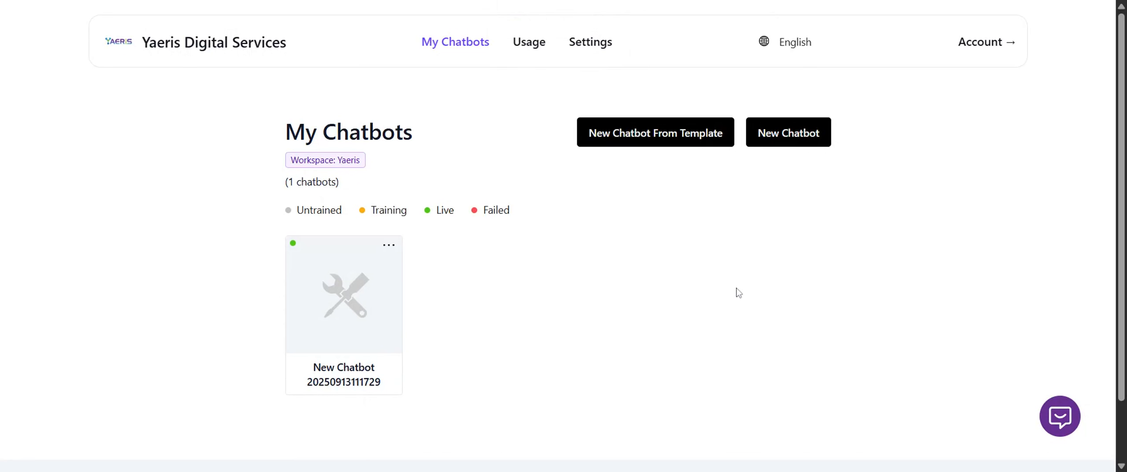
# Look over the templates offered for a new chatbot and the actions available for the existing chatbot.
pyautogui.click(637, 143)
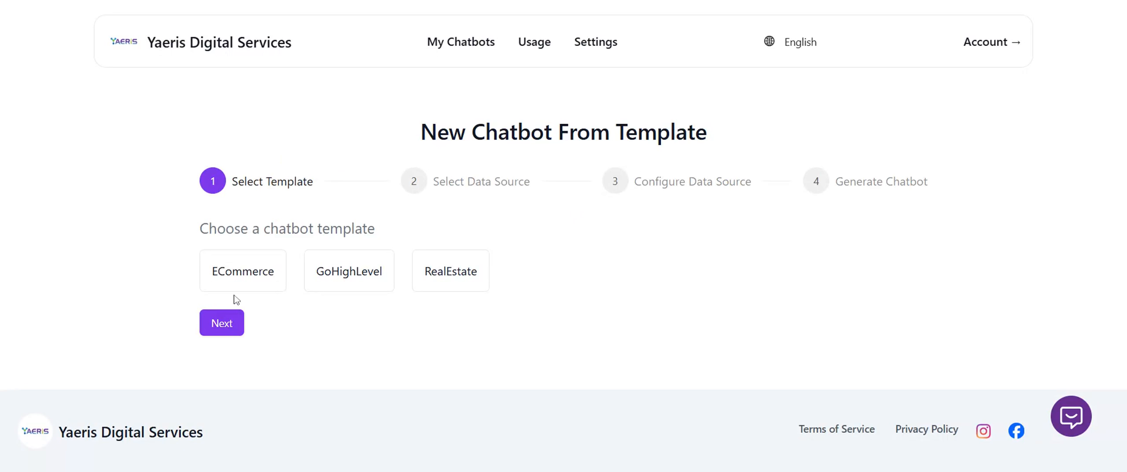
pyautogui.click(260, 276)
pyautogui.click(47, 0)
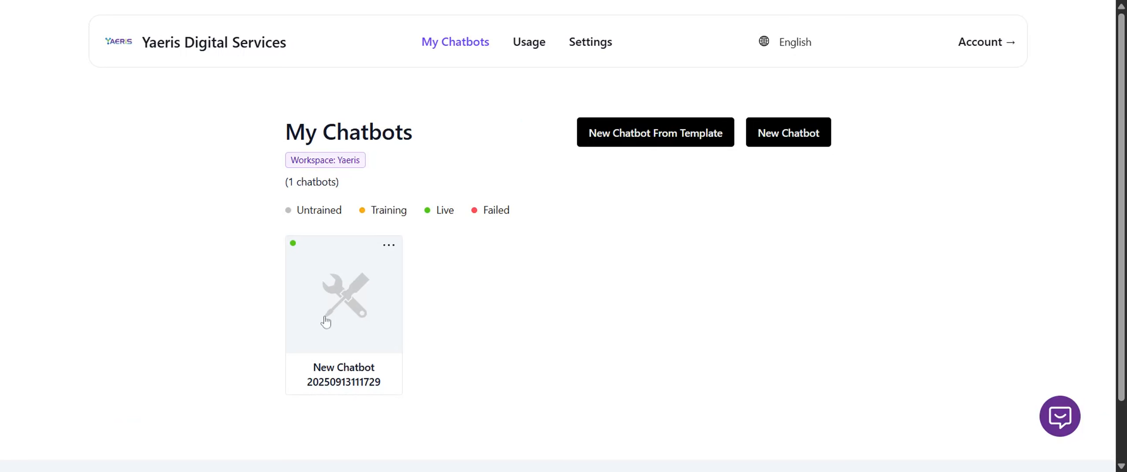
pyautogui.click(388, 244)
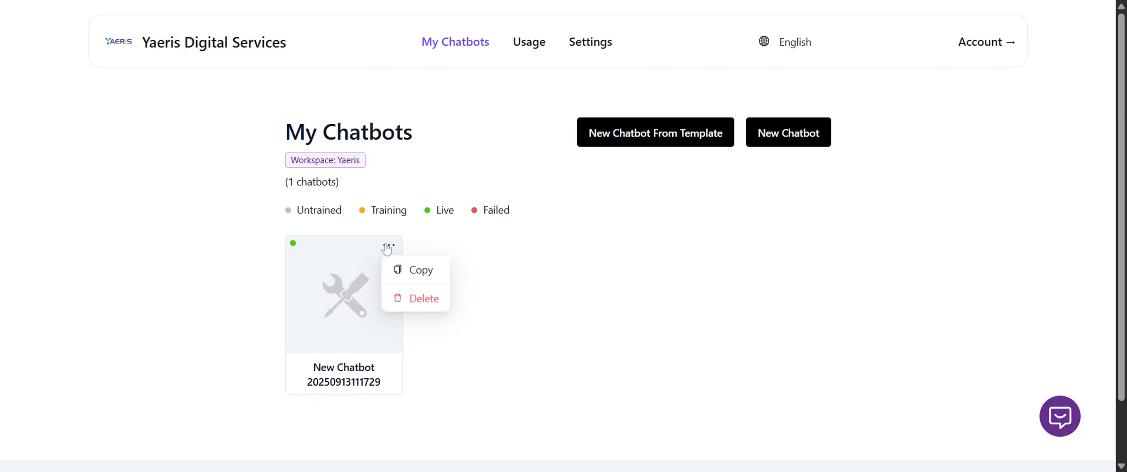
pyautogui.click(634, 245)
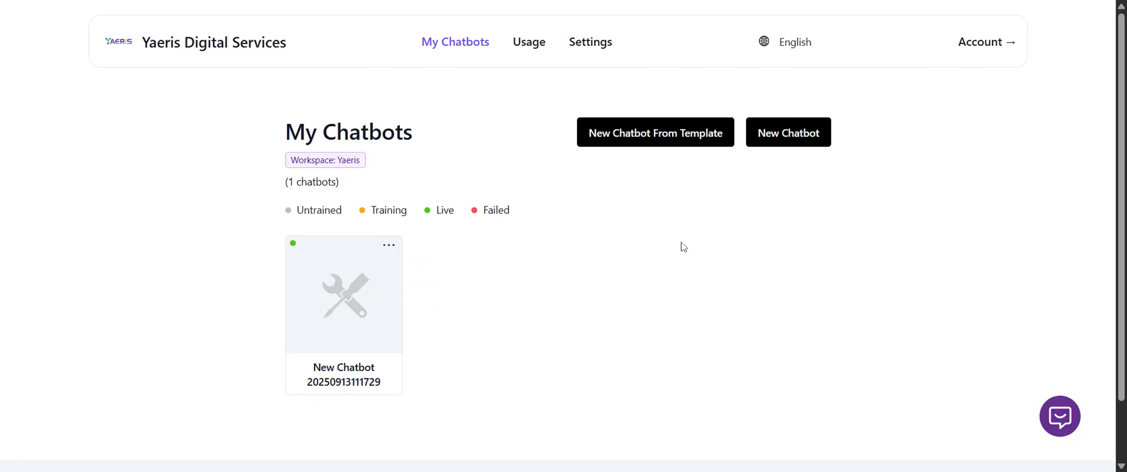
# Start a new chatbot without a template and upload Proposal for SEO Service - Yaeris.pdf as its file data source.
pyautogui.click(799, 137)
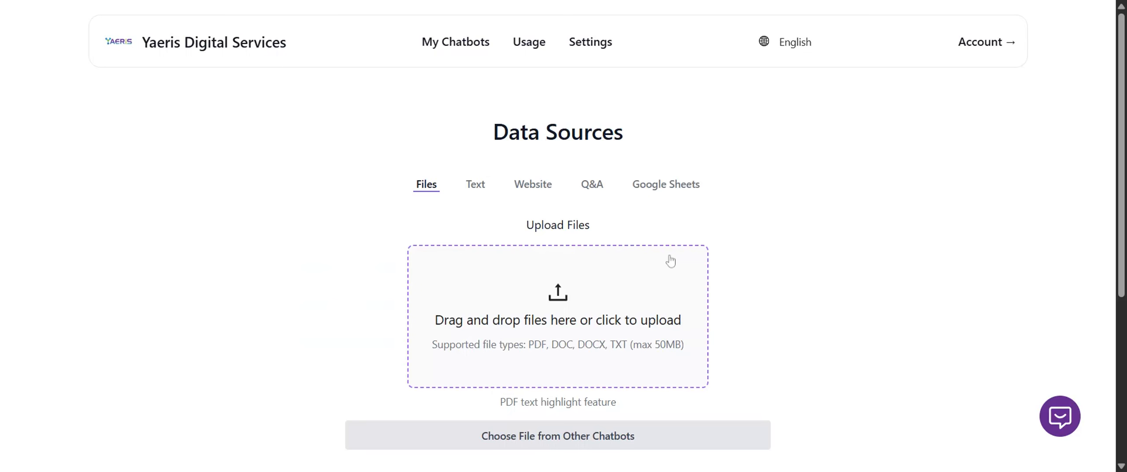
pyautogui.scroll(-5, 700, 244)
pyautogui.scroll(5, 730, 234)
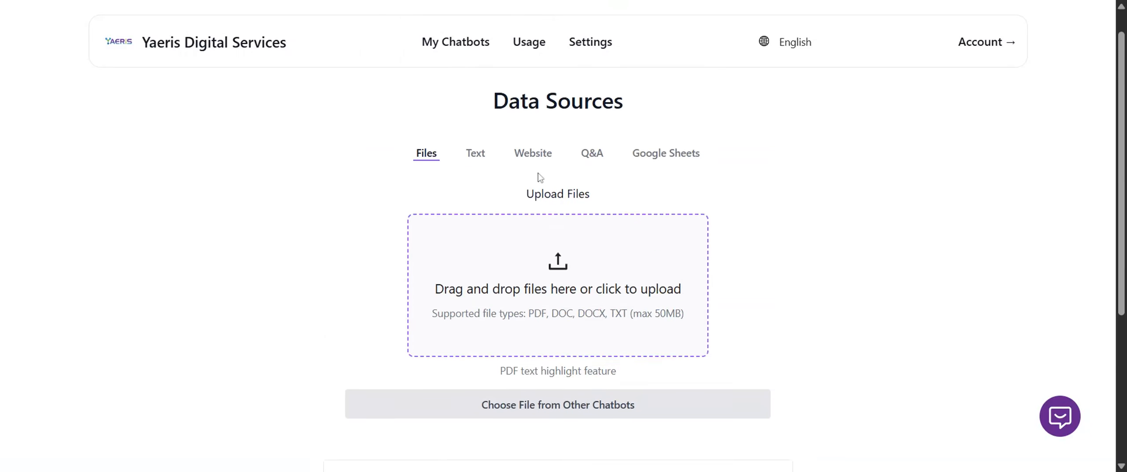
pyautogui.click(562, 300)
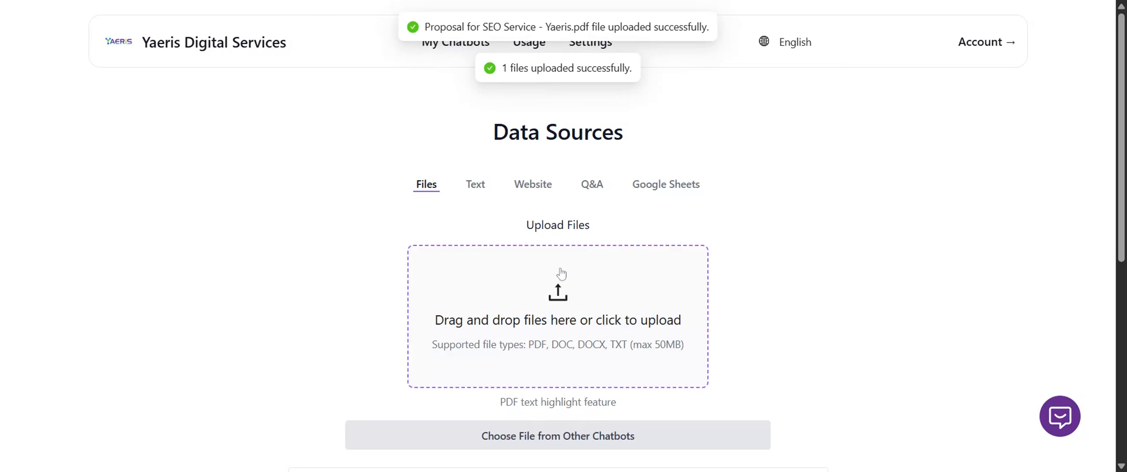
pyautogui.scroll(-5, 511, 312)
pyautogui.scroll(3, 467, 337)
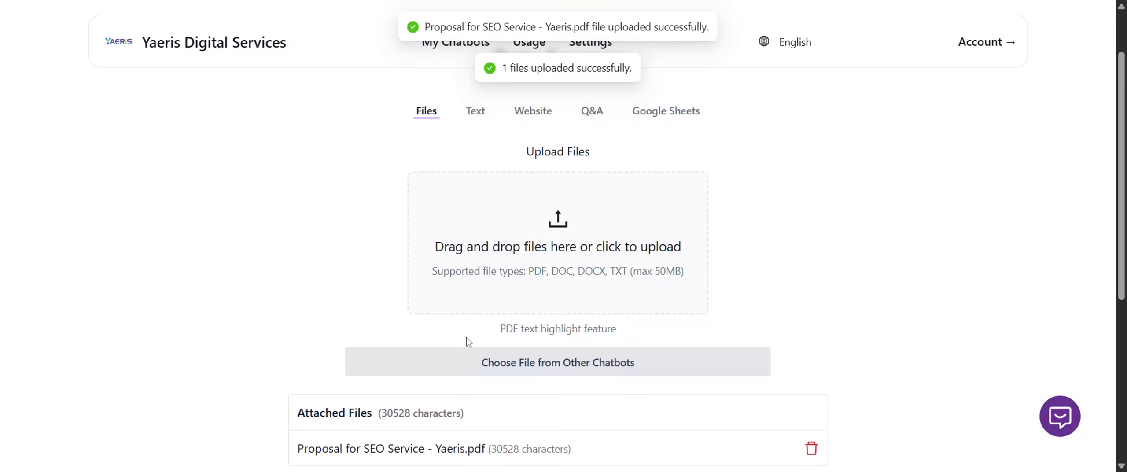
pyautogui.scroll(-3, 383, 322)
pyautogui.scroll(-1, 572, 313)
pyautogui.scroll(-3, 579, 336)
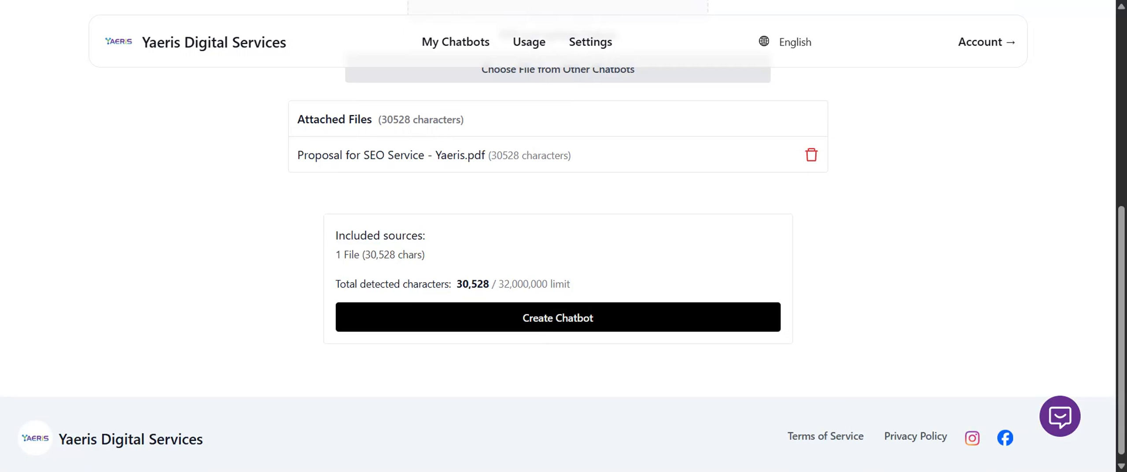
pyautogui.scroll(7, 436, 279)
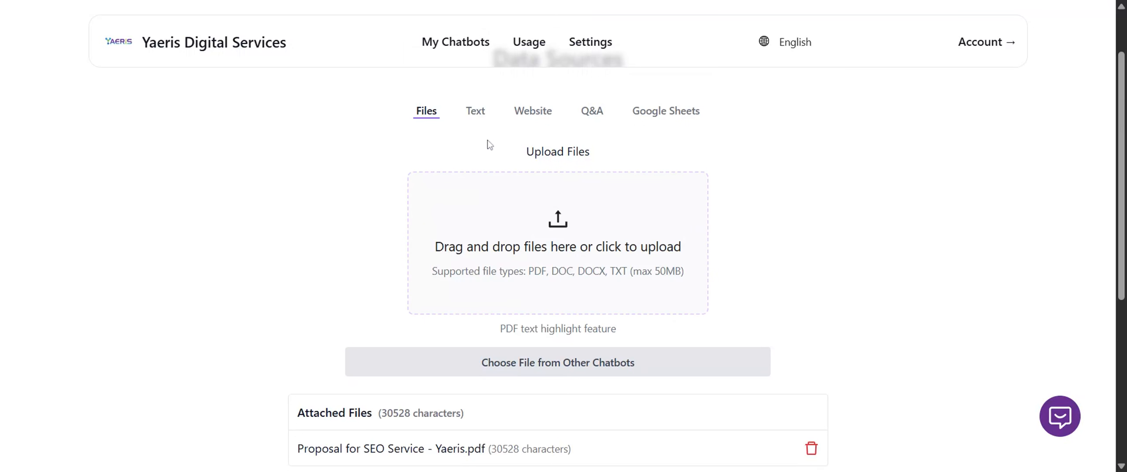
# View the plain-text data source and its entry area.
pyautogui.click(479, 122)
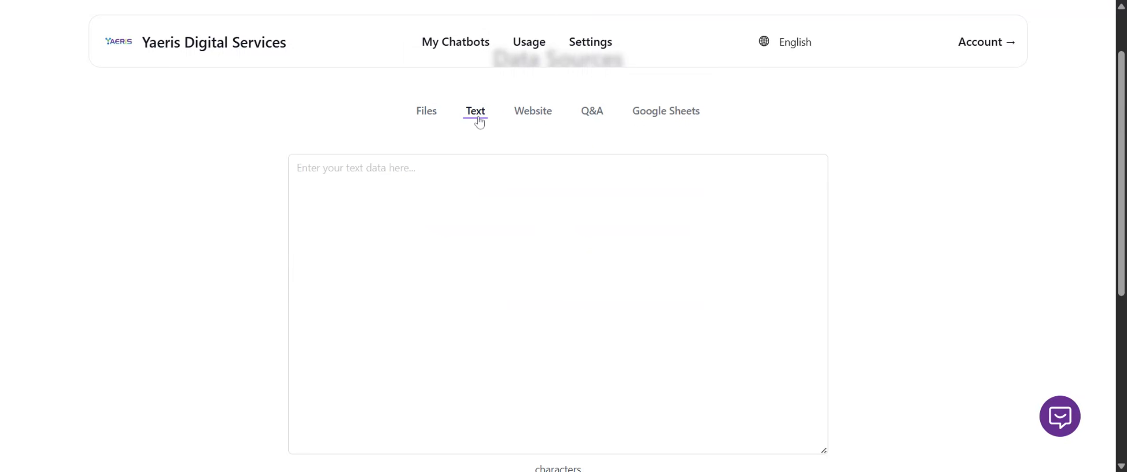
pyautogui.click(660, 226)
pyautogui.scroll(-7, 660, 225)
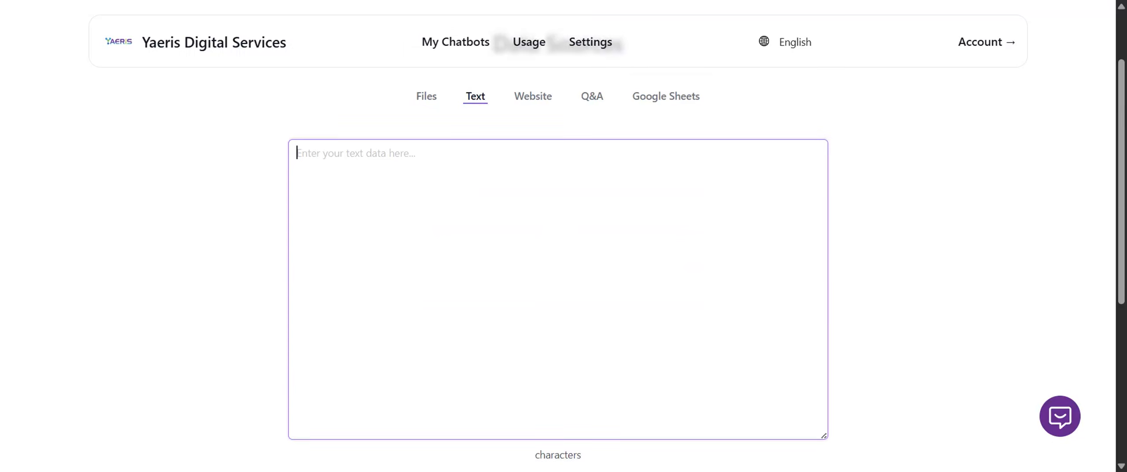
pyautogui.scroll(4, 660, 229)
pyautogui.scroll(3, 660, 229)
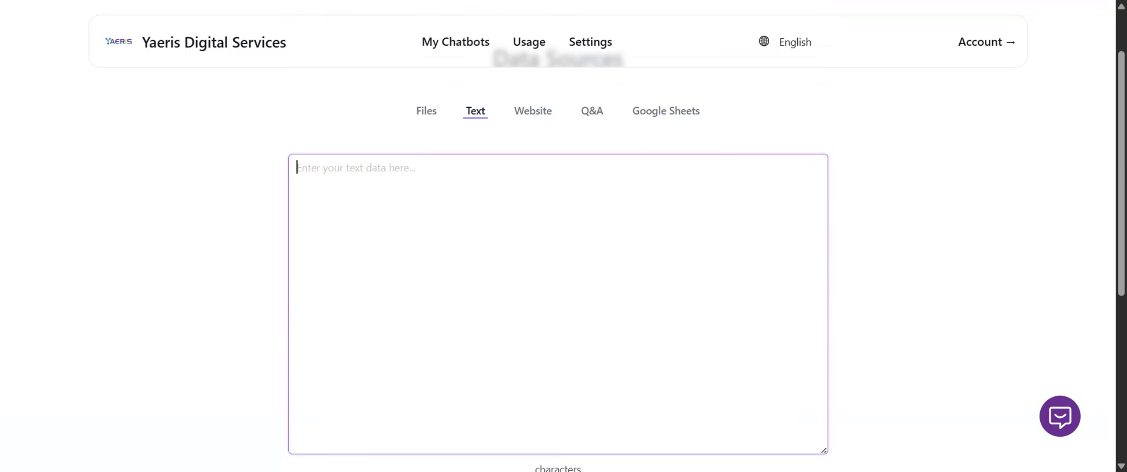
pyautogui.click(534, 118)
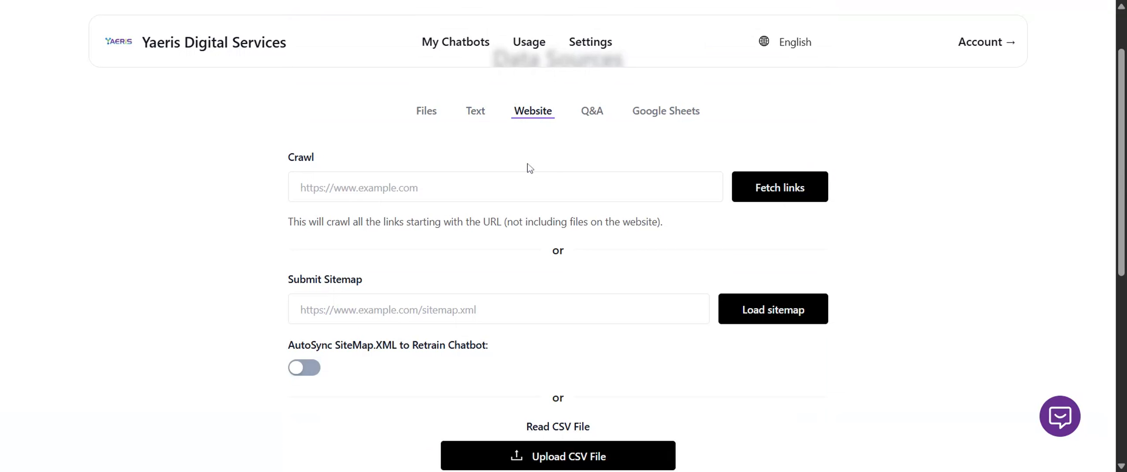
pyautogui.click(506, 187)
pyautogui.click(396, 187)
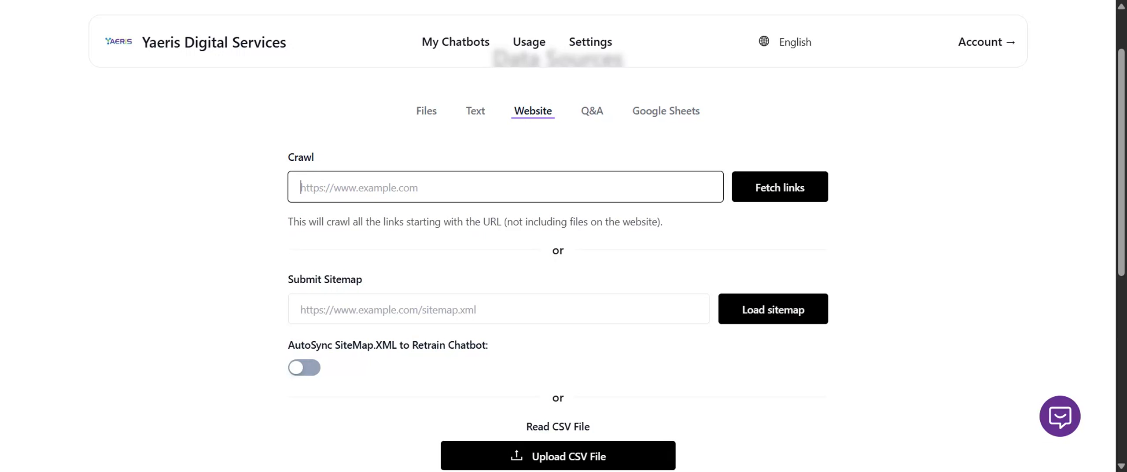
pyautogui.write('https://adguysco.com/')
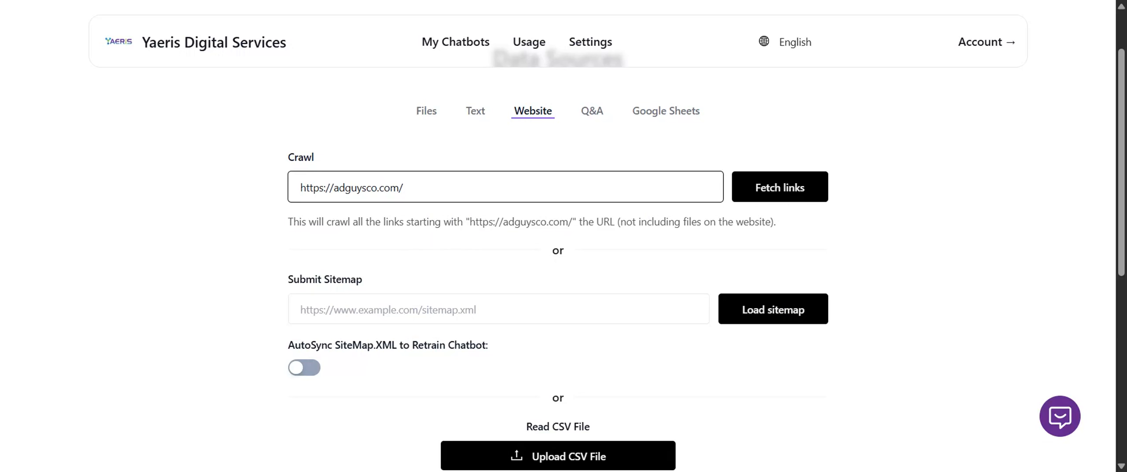
pyautogui.click(418, 310)
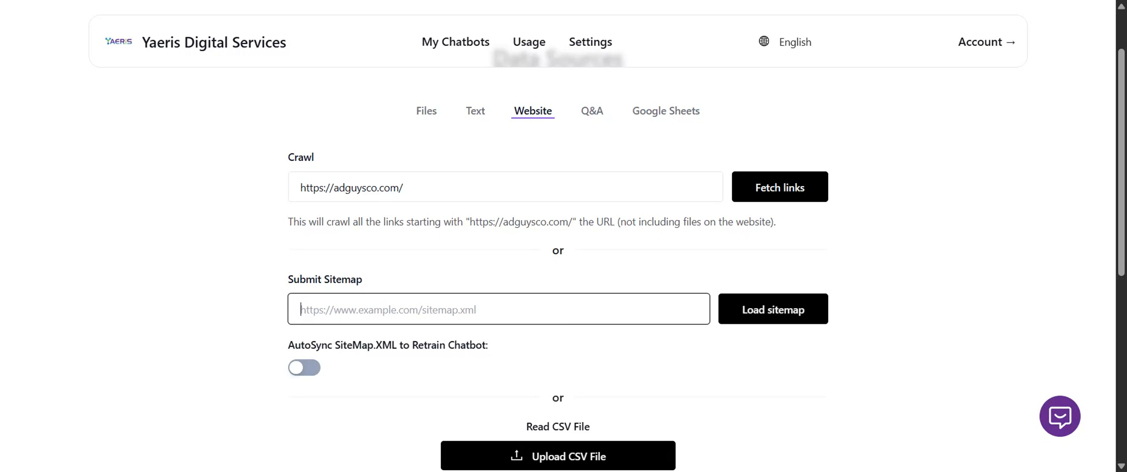
pyautogui.scroll(-2, 802, 247)
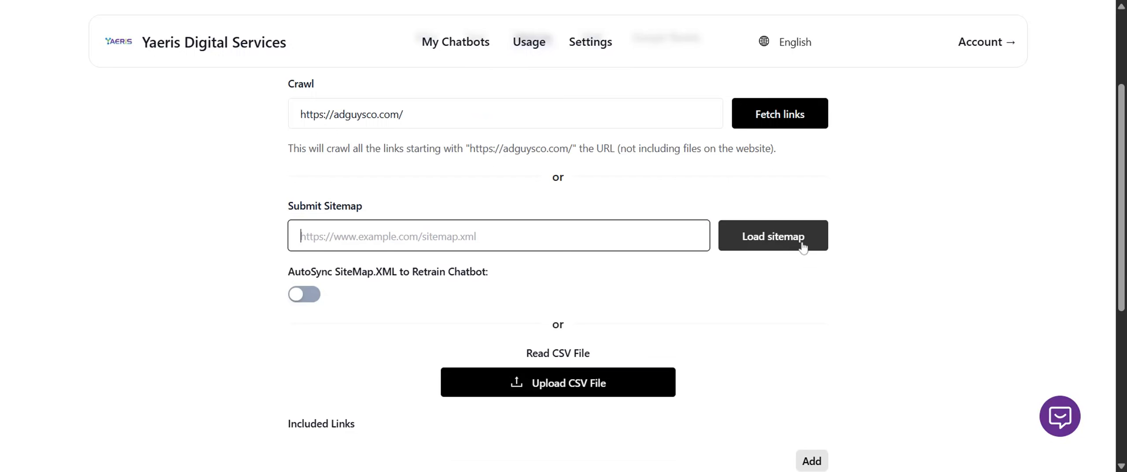
pyautogui.click(788, 115)
pyautogui.scroll(-1, 945, 222)
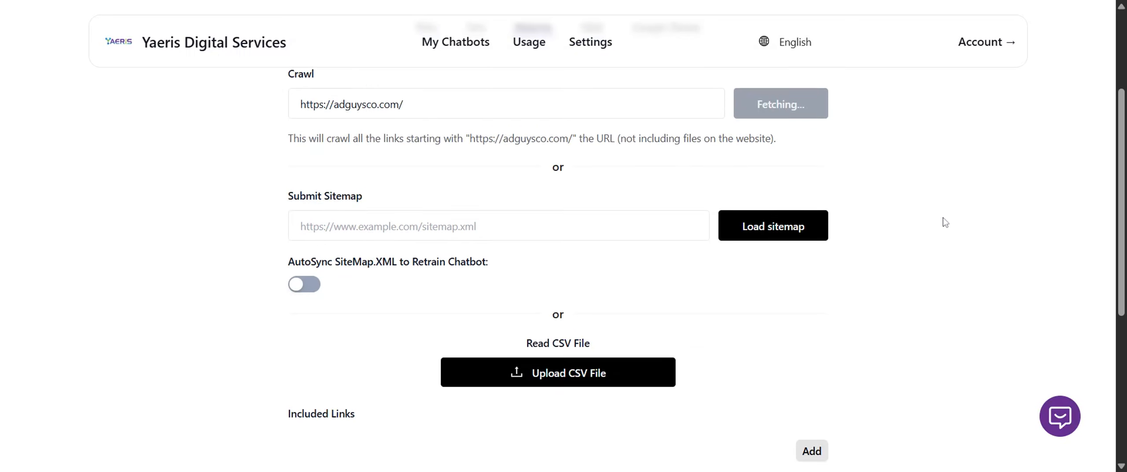
pyautogui.scroll(-1, 946, 223)
pyautogui.scroll(-1, 962, 228)
pyautogui.scroll(2, 964, 229)
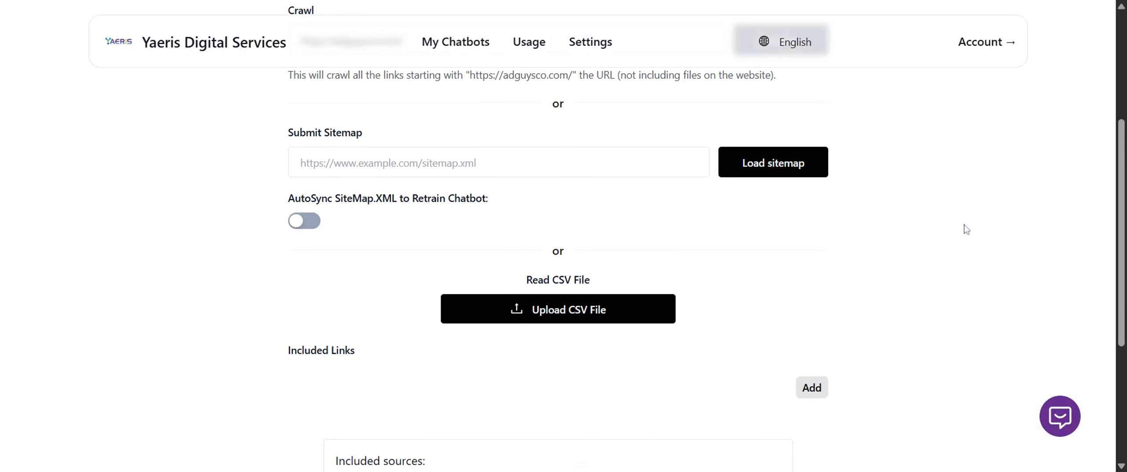
pyautogui.scroll(3, 966, 229)
pyautogui.scroll(-2, 966, 229)
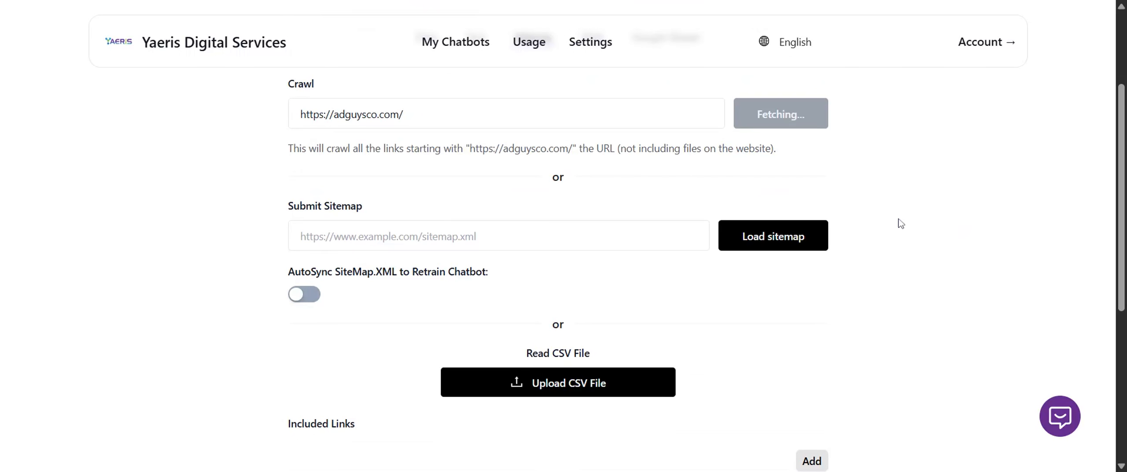
pyautogui.scroll(-3, 726, 218)
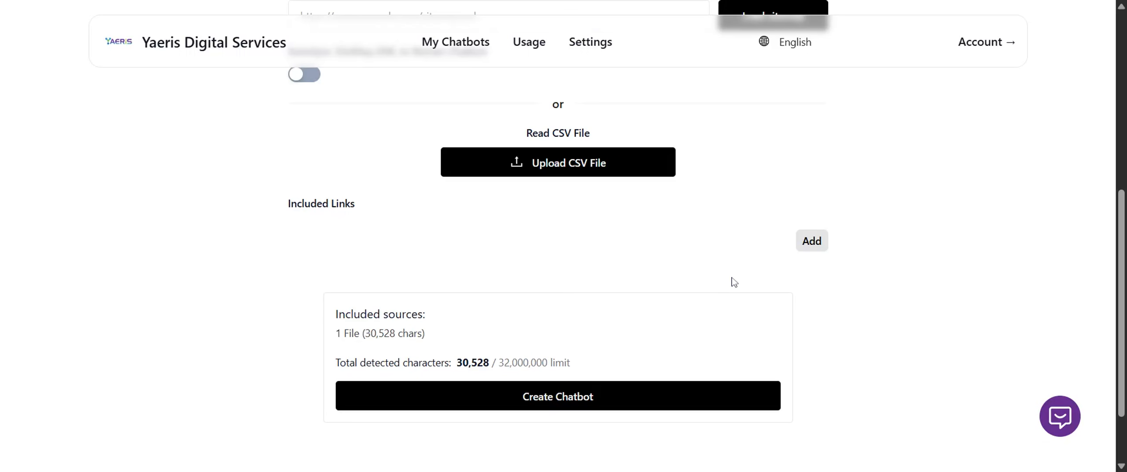
pyautogui.scroll(3, 824, 317)
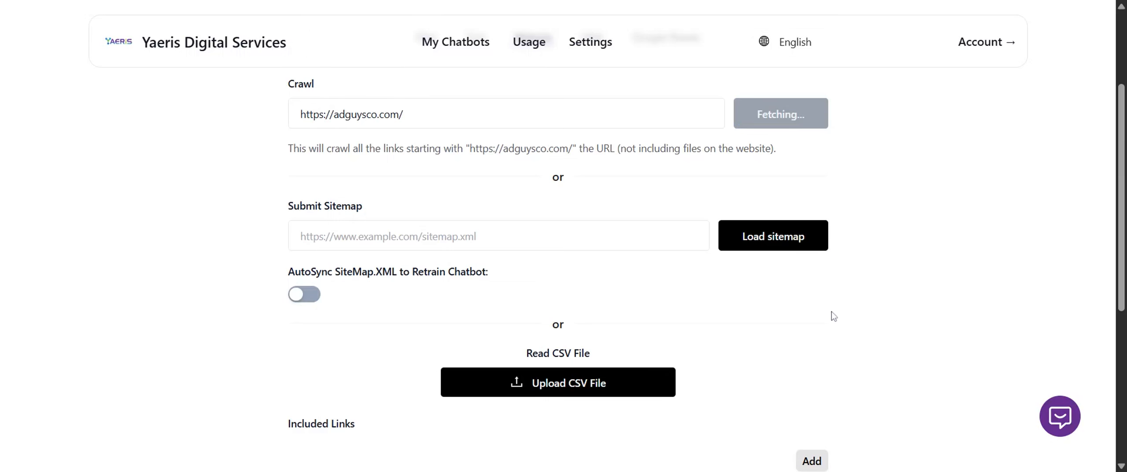
pyautogui.scroll(1, 933, 285)
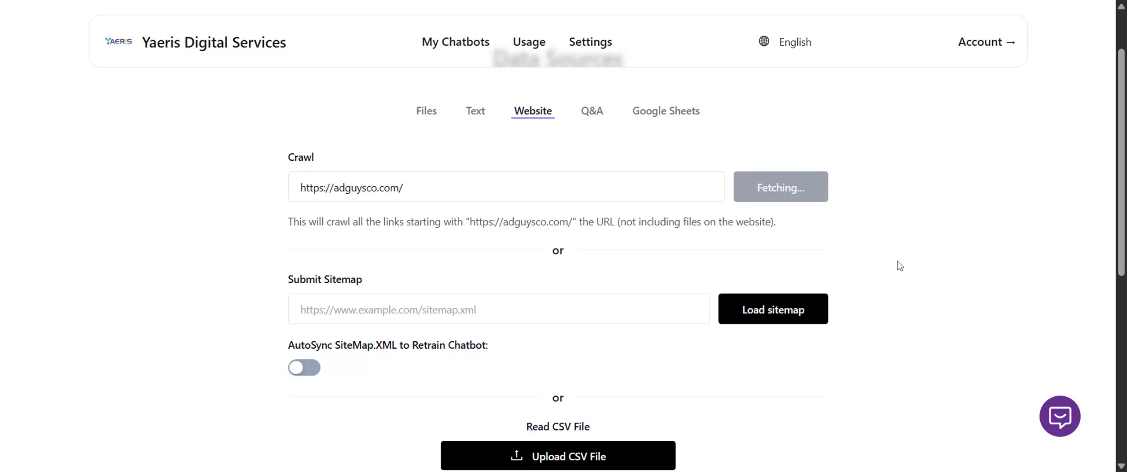
pyautogui.scroll(-4, 900, 266)
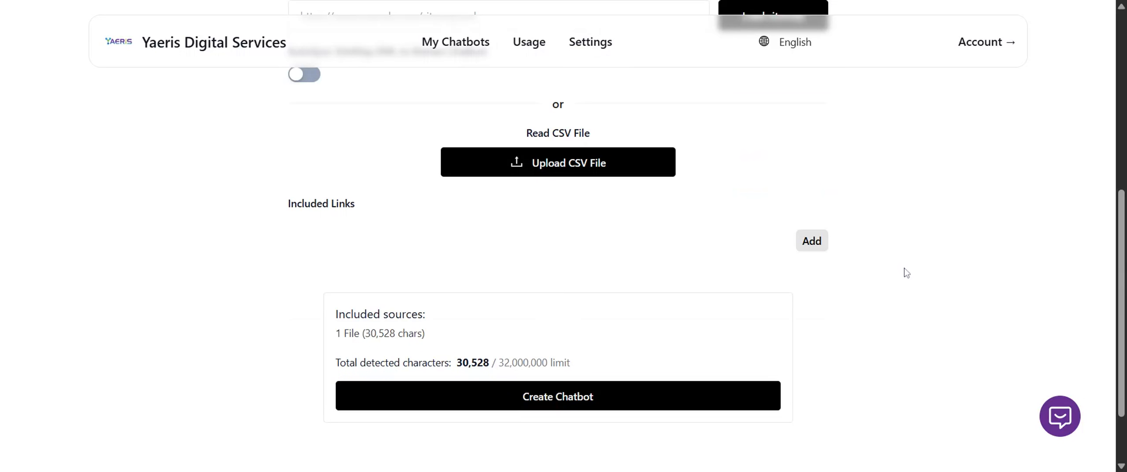
pyautogui.scroll(3, 907, 273)
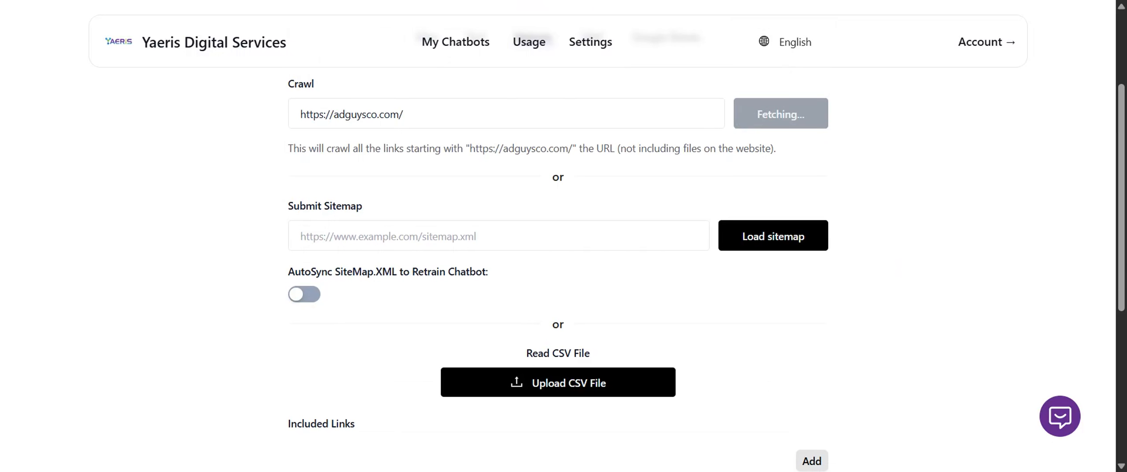
pyautogui.scroll(-3, 907, 273)
pyautogui.scroll(3, 907, 272)
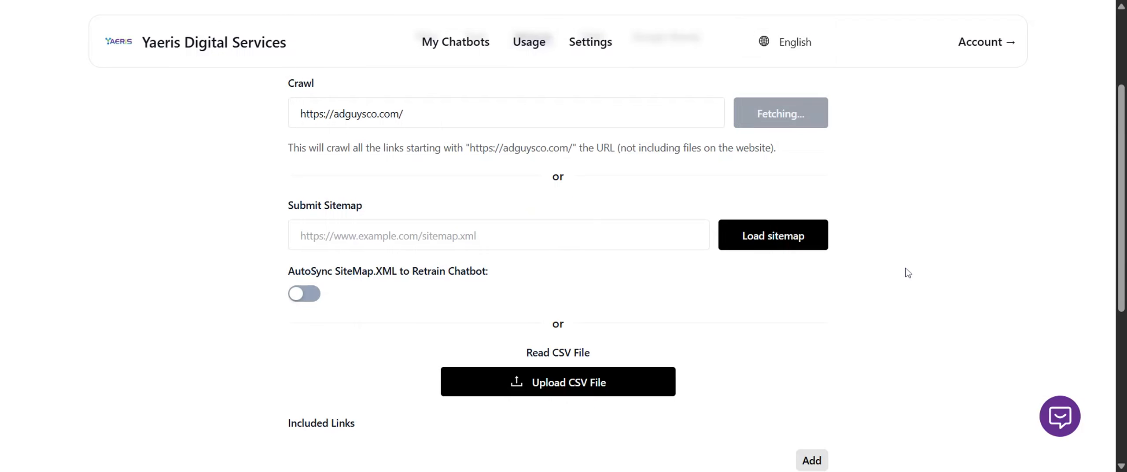
# Review the list of links fetched from the website and the summary of included sources.
pyautogui.scroll(-3, 639, 244)
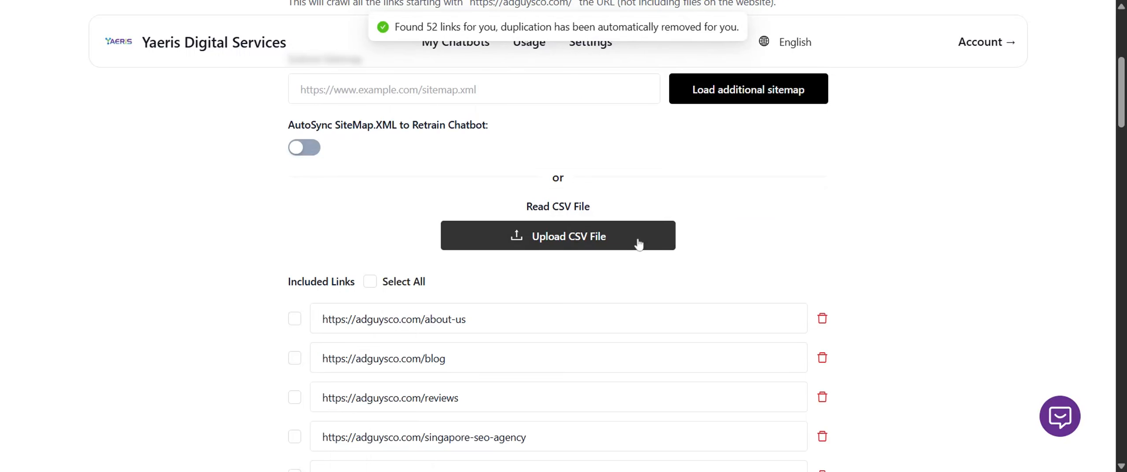
pyautogui.scroll(-3, 558, 264)
pyautogui.scroll(-15, 558, 264)
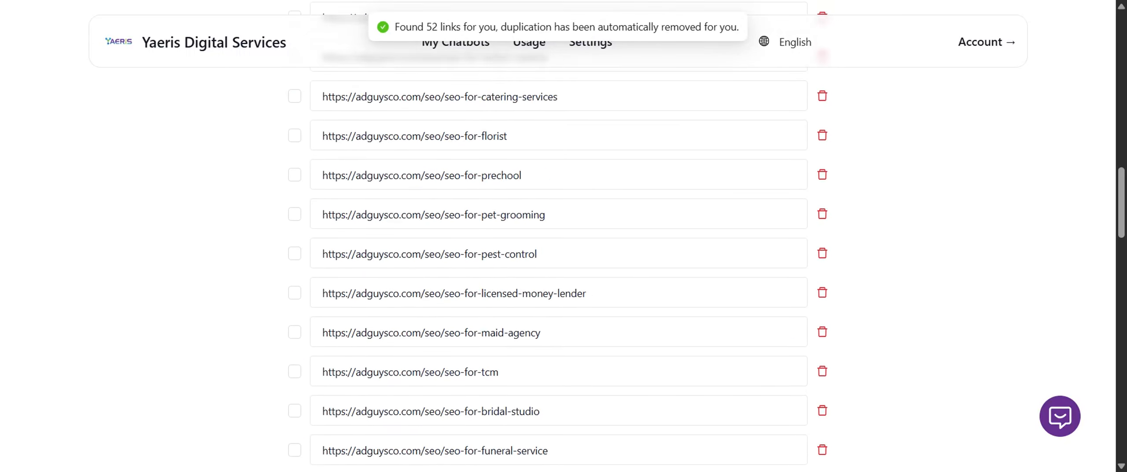
pyautogui.scroll(-20, 520, 344)
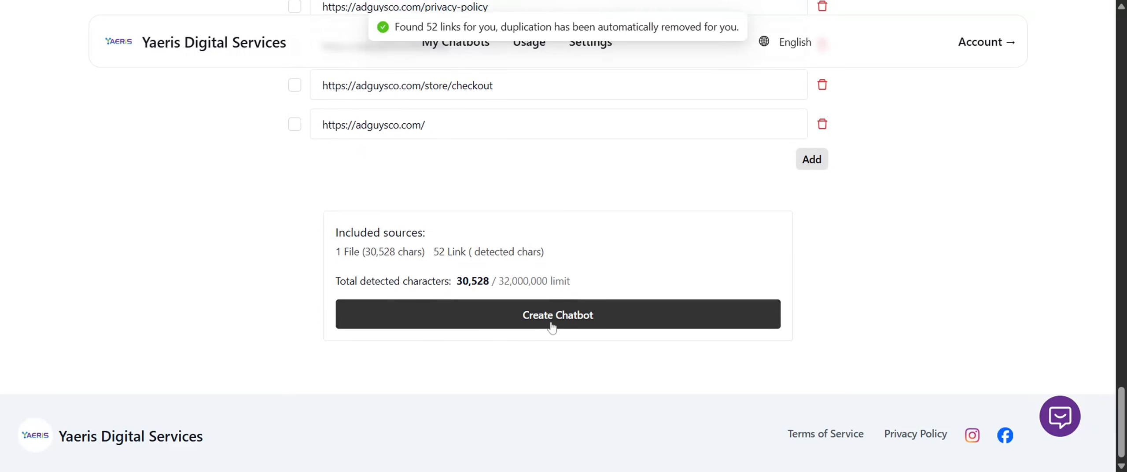
pyautogui.scroll(5, 553, 394)
pyautogui.scroll(20, 558, 236)
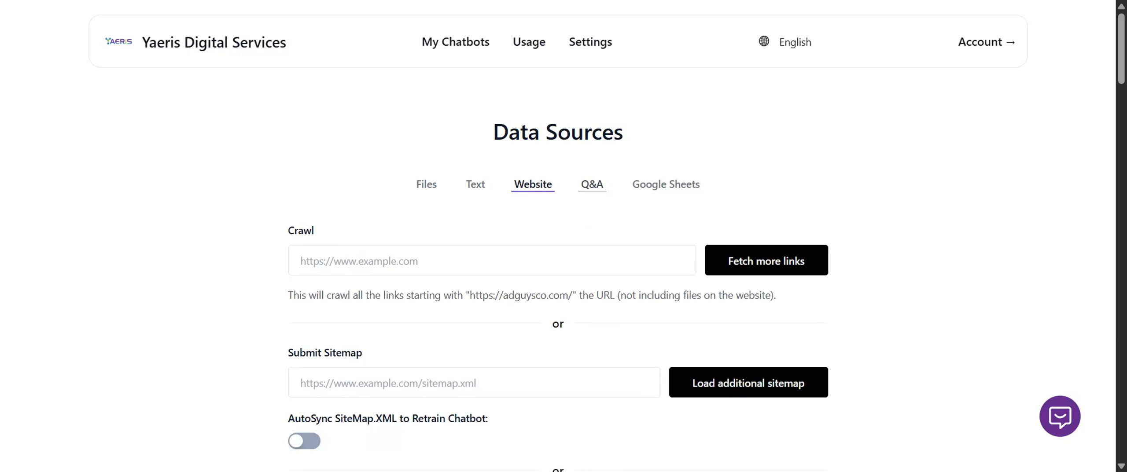
# Show the Q&A data source and place the cursor in its question field.
pyautogui.click(590, 189)
pyautogui.scroll(-3, 590, 190)
pyautogui.click(591, 193)
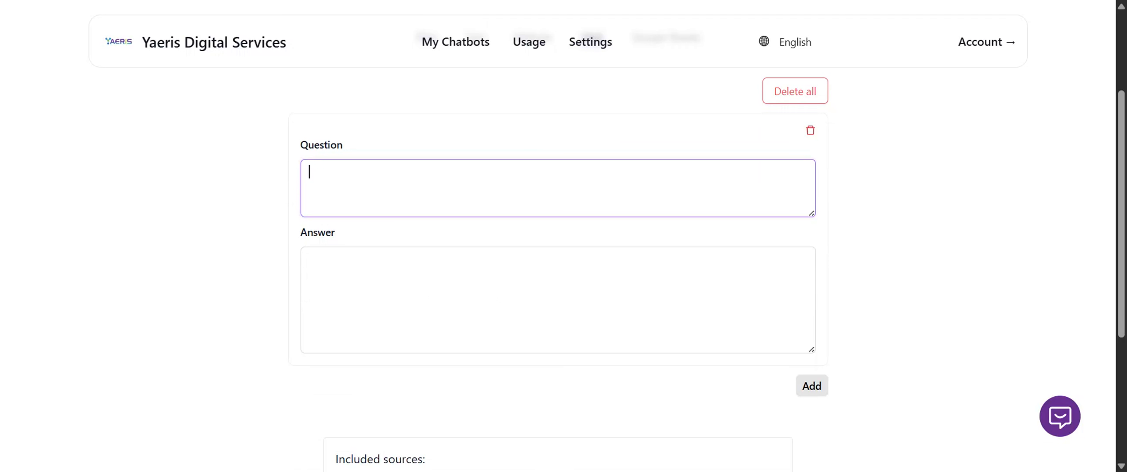
# Examine the empty question and answer fields of the Q&A data source.
pyautogui.click(580, 278)
pyautogui.click(580, 193)
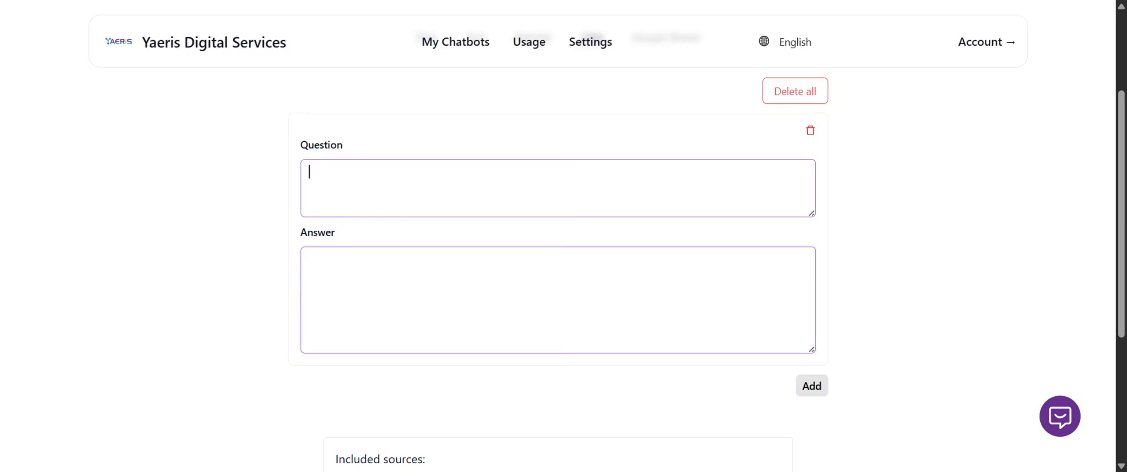
pyautogui.click(558, 282)
pyautogui.click(559, 194)
pyautogui.click(558, 282)
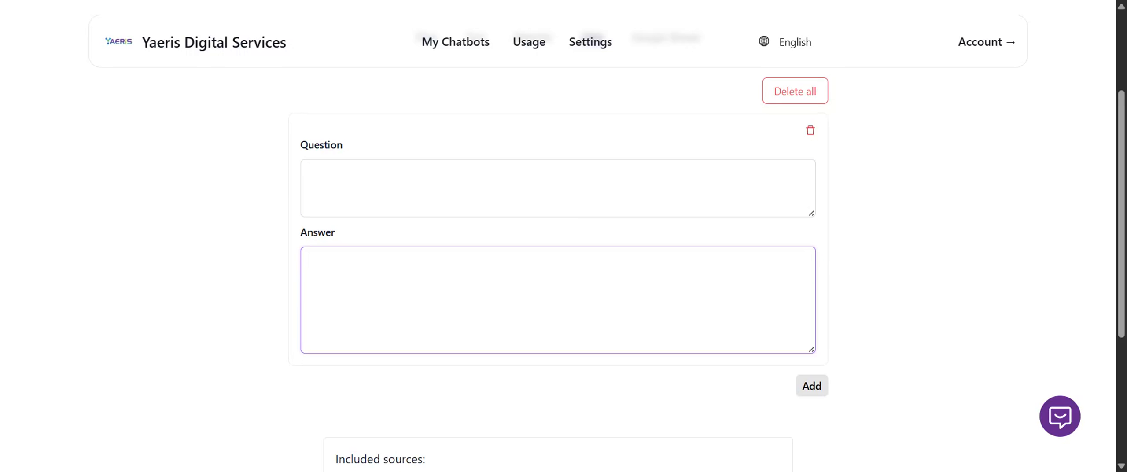
pyautogui.scroll(-5, 855, 191)
pyautogui.scroll(8, 855, 191)
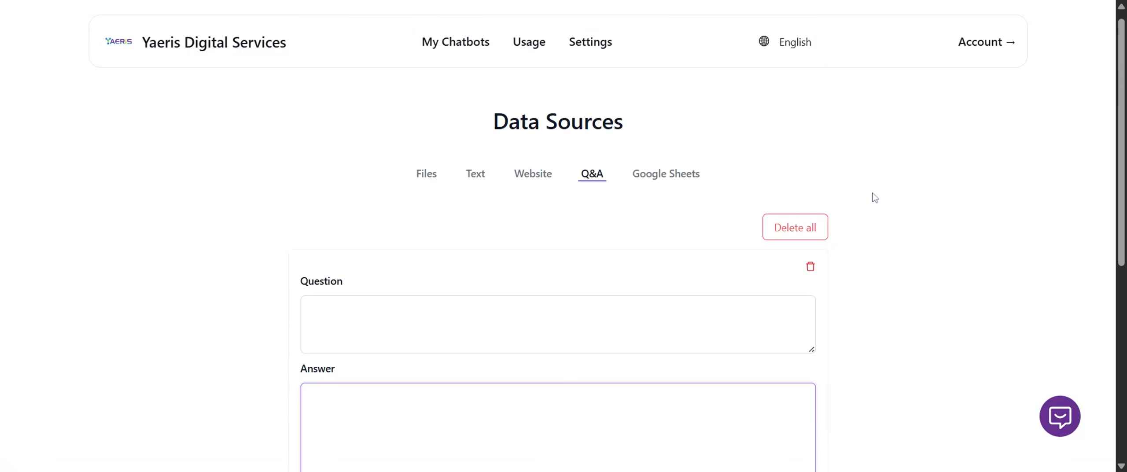
pyautogui.scroll(-3, 876, 180)
pyautogui.scroll(2, 913, 179)
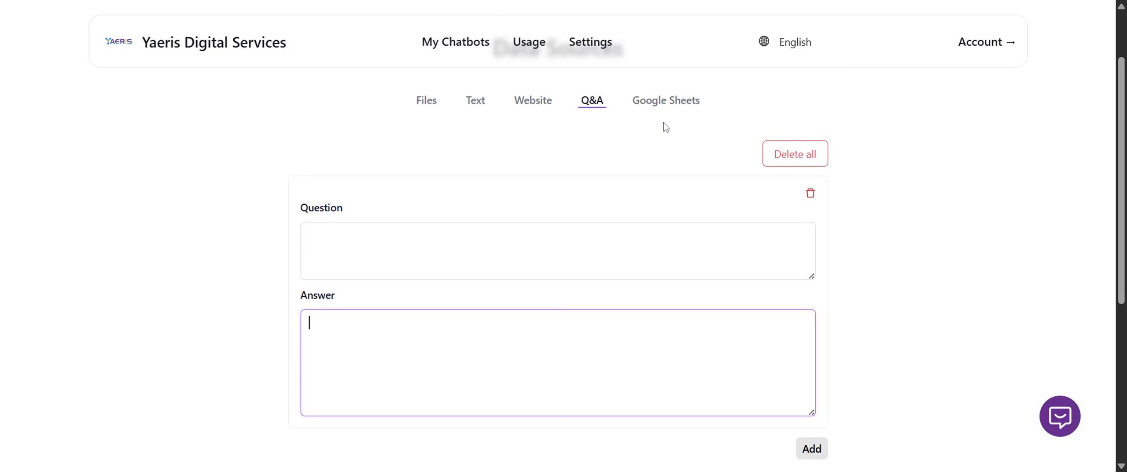
# Review the Google Sheets data source's setup instructions and its field for the sheet URL.
pyautogui.click(670, 107)
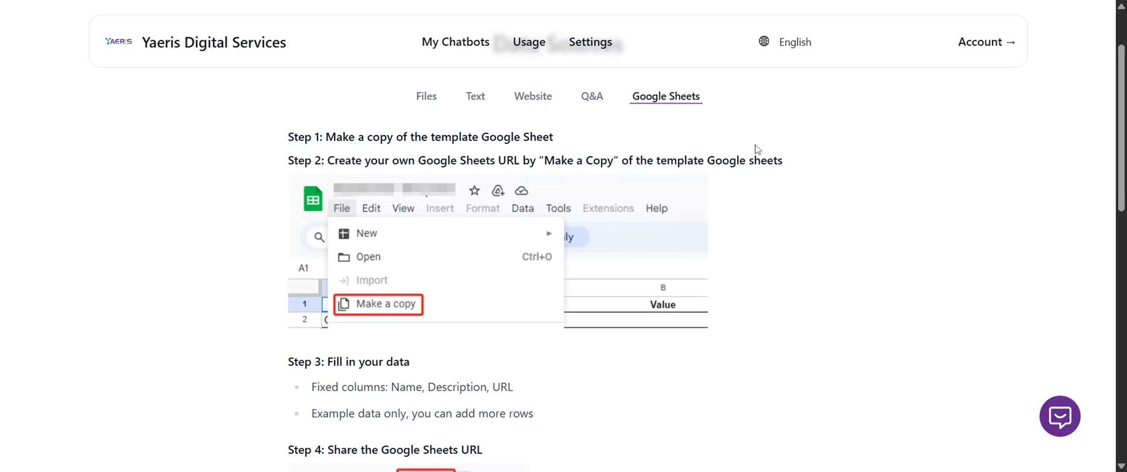
pyautogui.scroll(-3, 755, 150)
pyautogui.scroll(3, 755, 151)
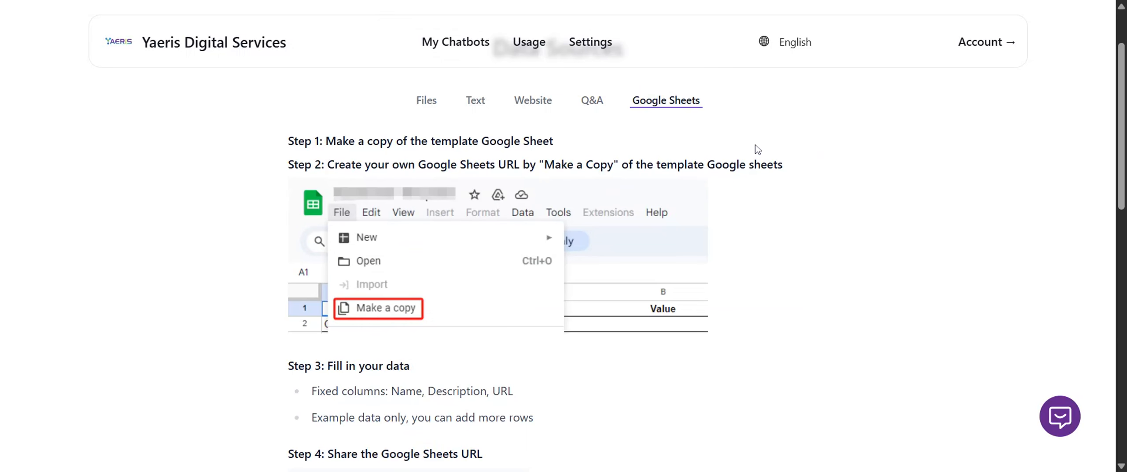
pyautogui.scroll(-15, 758, 150)
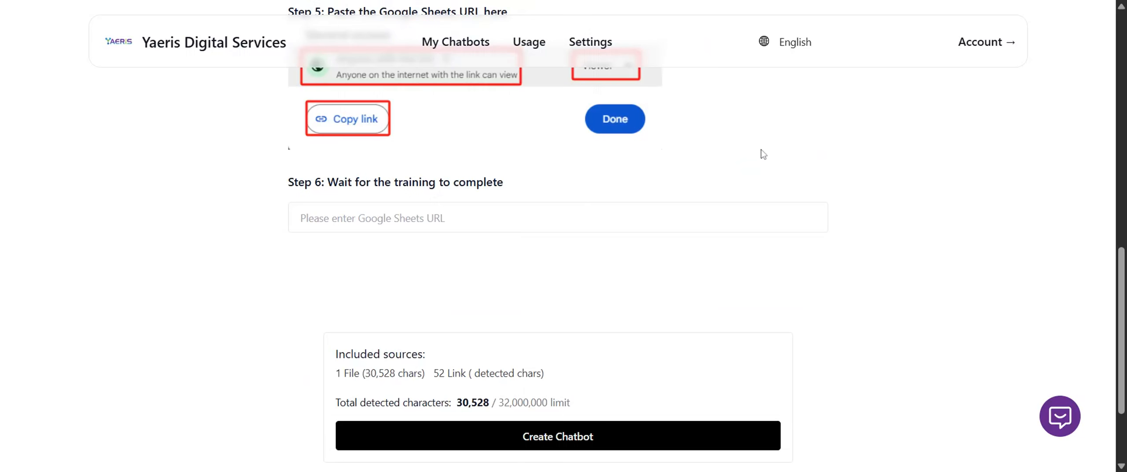
pyautogui.scroll(3, 643, 222)
pyautogui.click(665, 240)
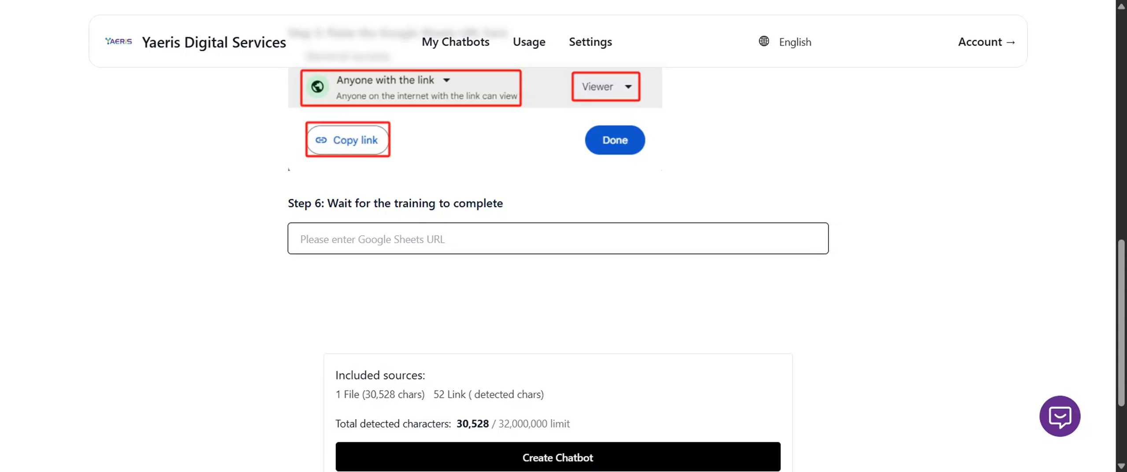
pyautogui.scroll(-2, 359, 264)
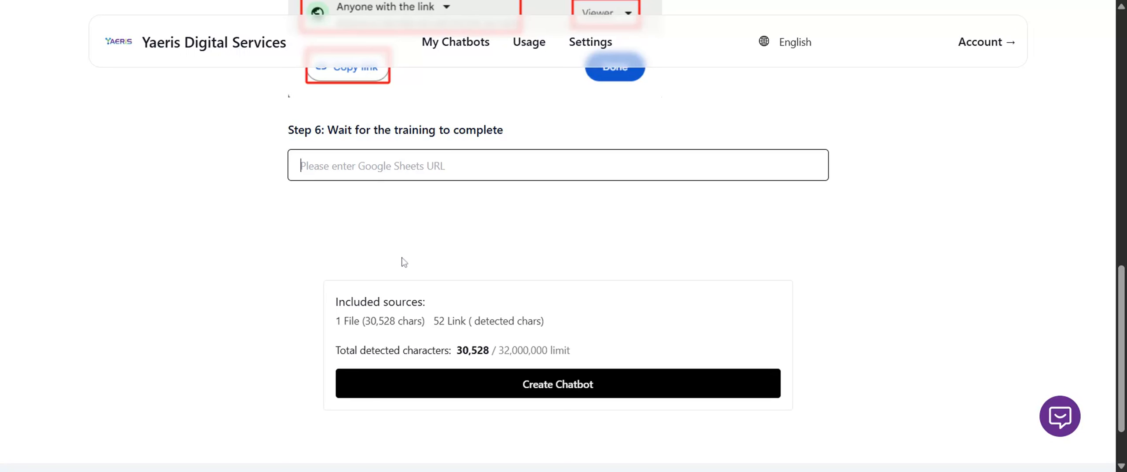
pyautogui.scroll(20, 423, 259)
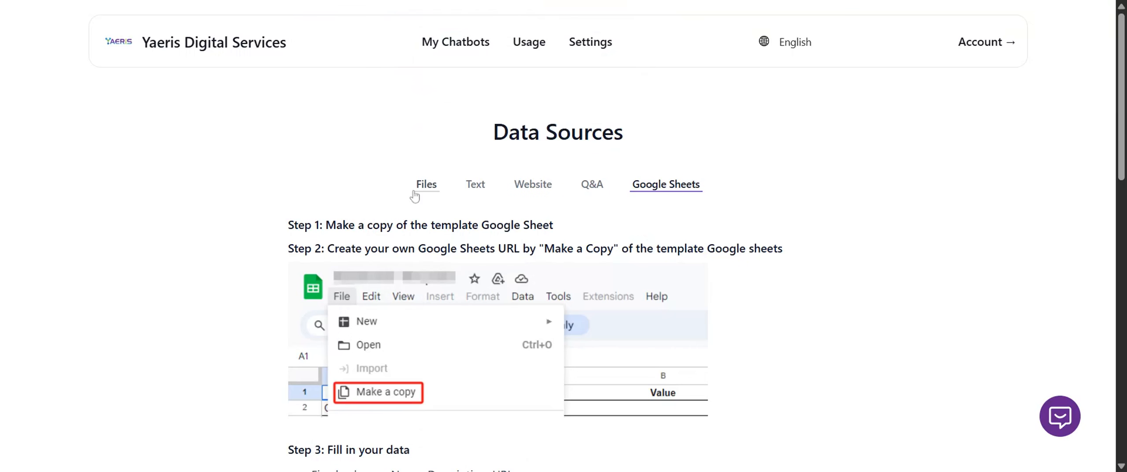
# Return to the file sources and try to create the chatbot from the attached PDF and crawled links.
pyautogui.click(423, 185)
pyautogui.scroll(-10, 314, 254)
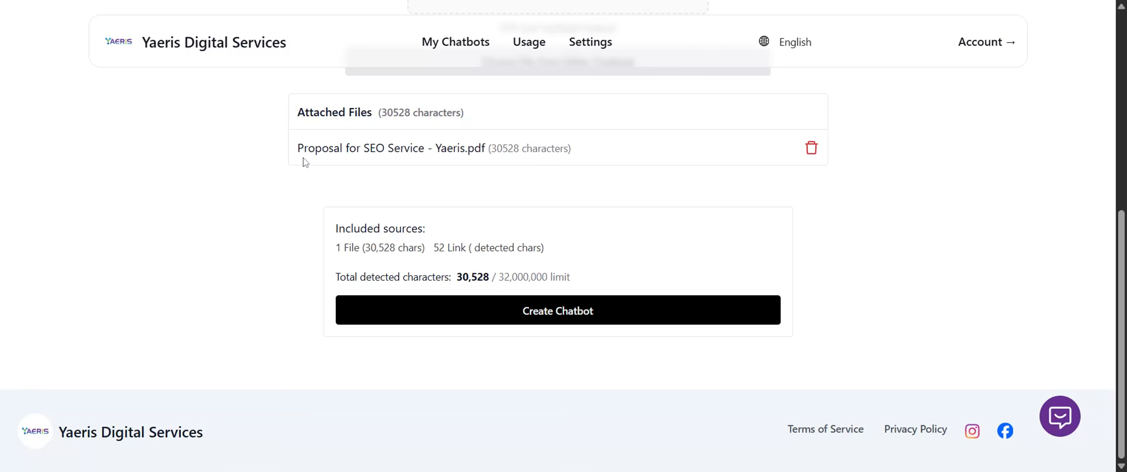
pyautogui.click(502, 321)
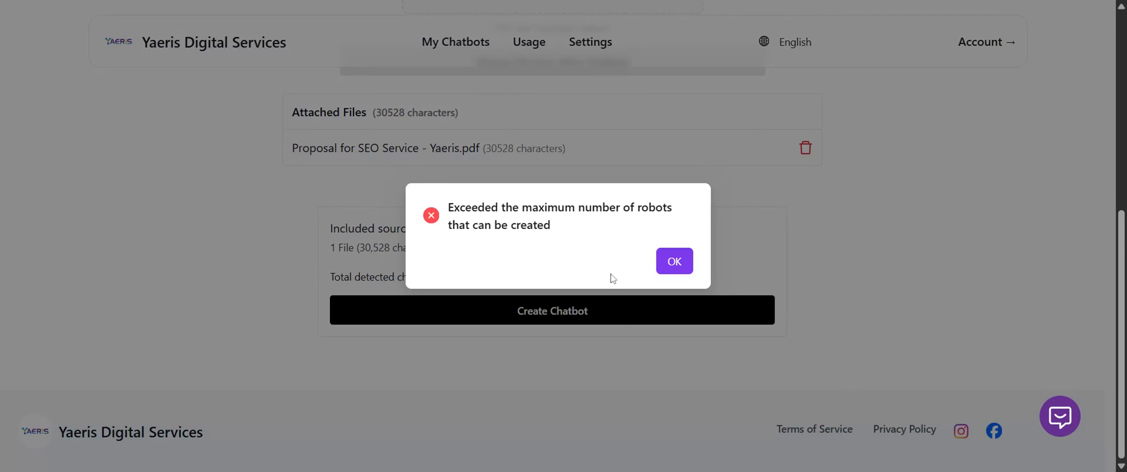
pyautogui.moveTo(543, 207); pyautogui.dragTo(641, 239)
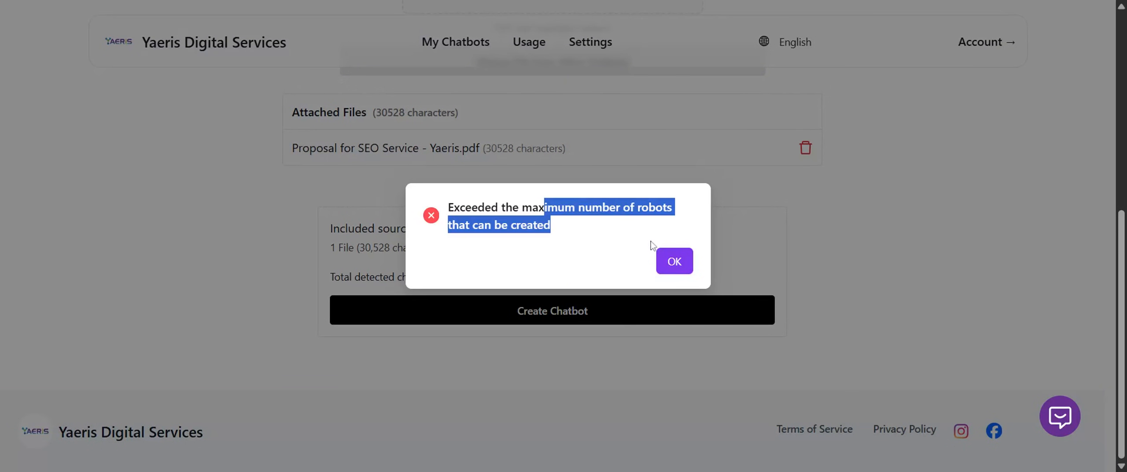
pyautogui.click(680, 262)
pyautogui.scroll(3, 614, 240)
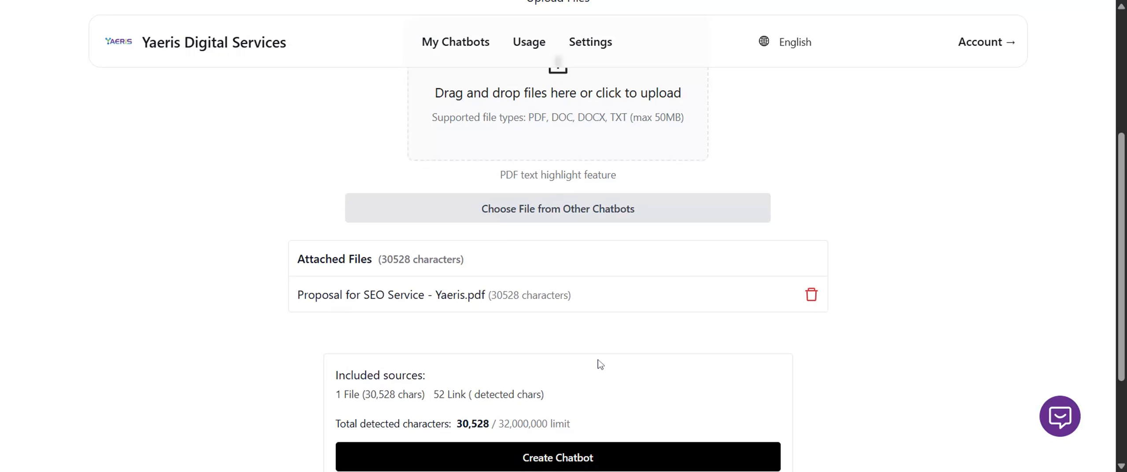
# Try once more to create the chatbot from the included sources, then dismiss the resulting message.
pyautogui.scroll(5, 601, 361)
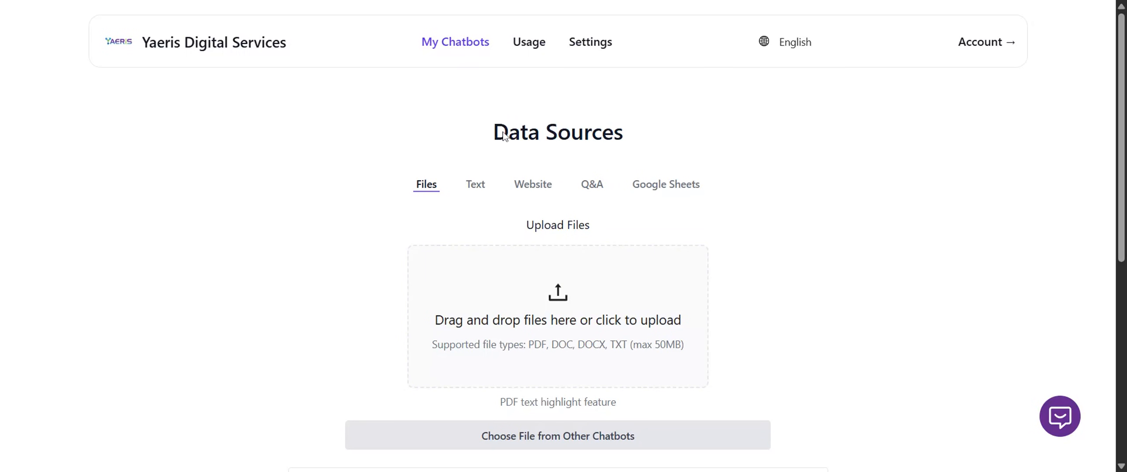
pyautogui.scroll(-8, 550, 352)
pyautogui.click(551, 313)
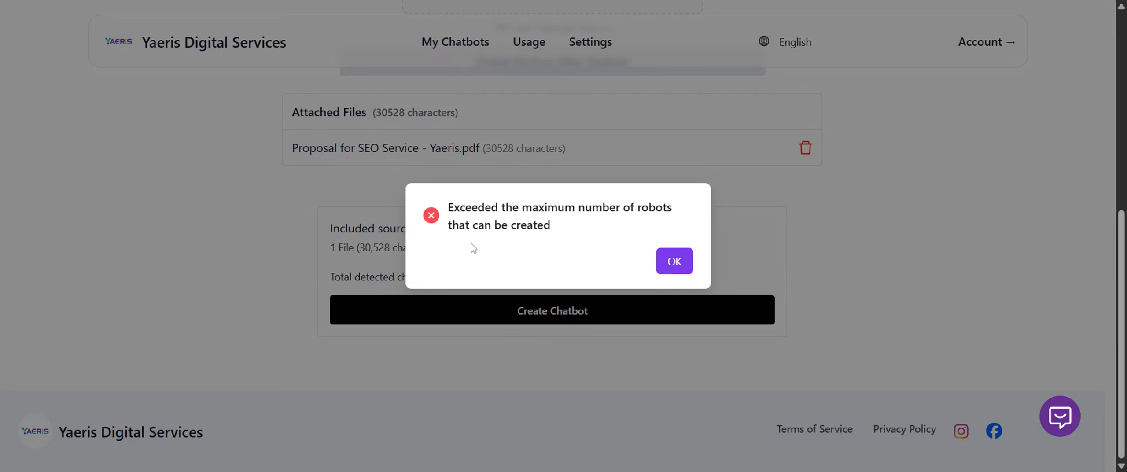
pyautogui.tripleClick(588, 227)
pyautogui.click(588, 227)
pyautogui.moveTo(585, 229); pyautogui.dragTo(443, 212)
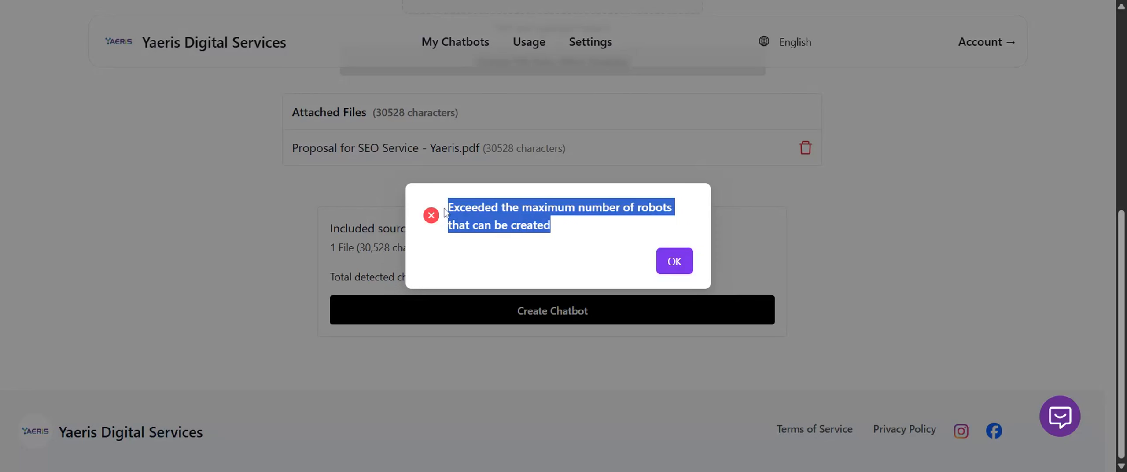
pyautogui.click(674, 261)
pyautogui.scroll(8, 506, 44)
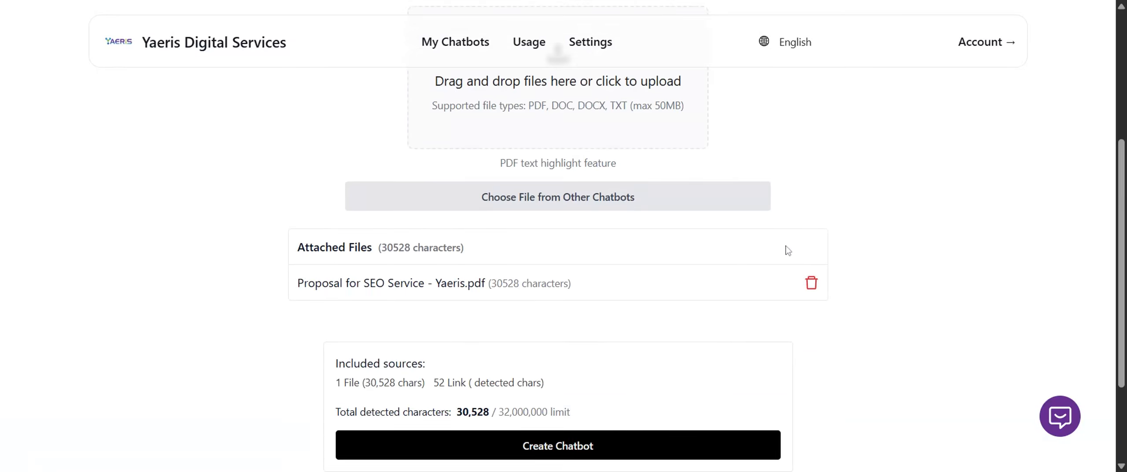
pyautogui.click(455, 44)
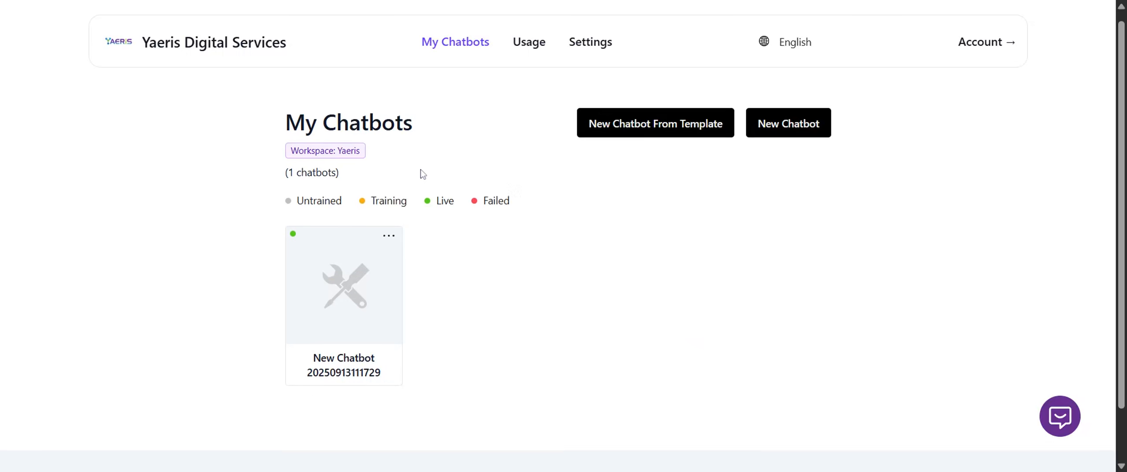
pyautogui.scroll(-2, 357, 282)
pyautogui.click(351, 283)
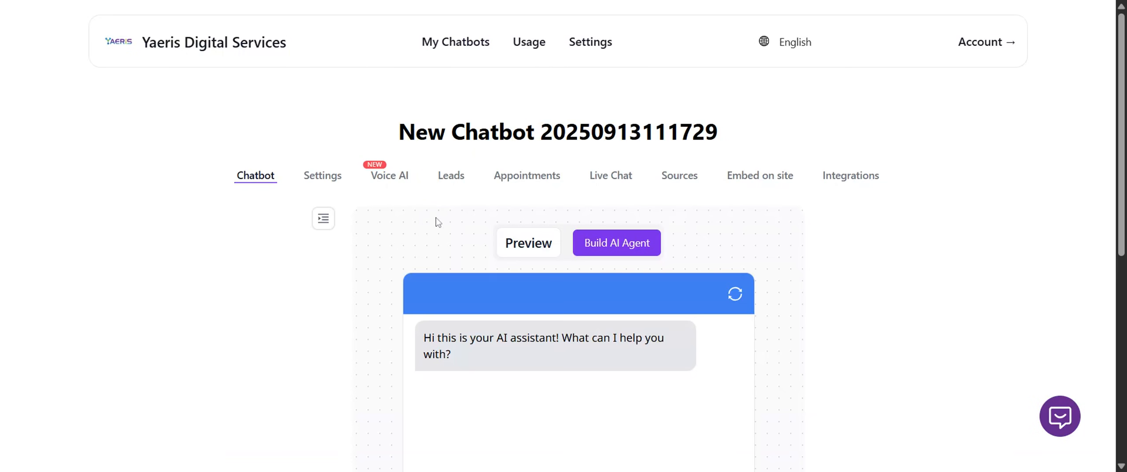
pyautogui.scroll(-4, 260, 219)
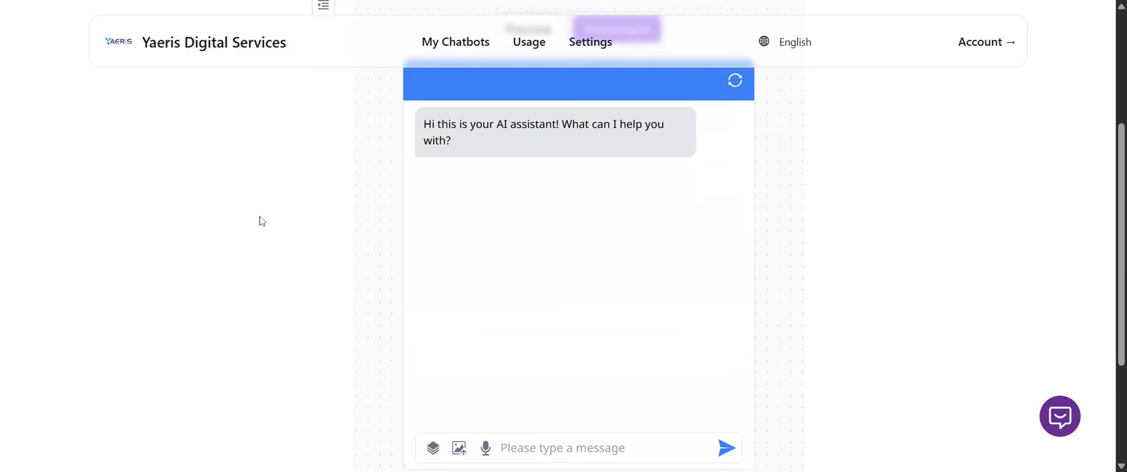
pyautogui.scroll(4, 266, 226)
pyautogui.scroll(-4, 269, 227)
pyautogui.scroll(4, 269, 226)
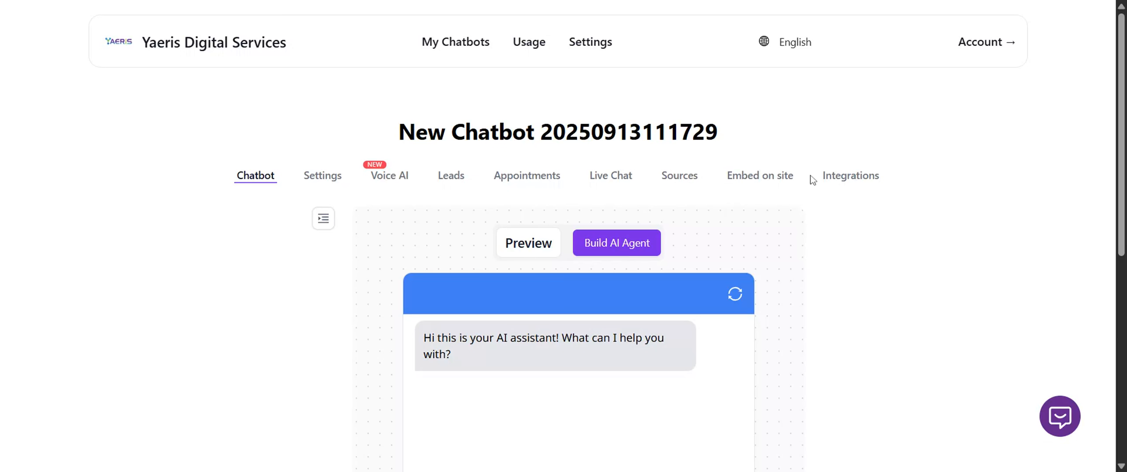
# View the chatbot's integrations, its appointment options and its general settings.
pyautogui.click(838, 181)
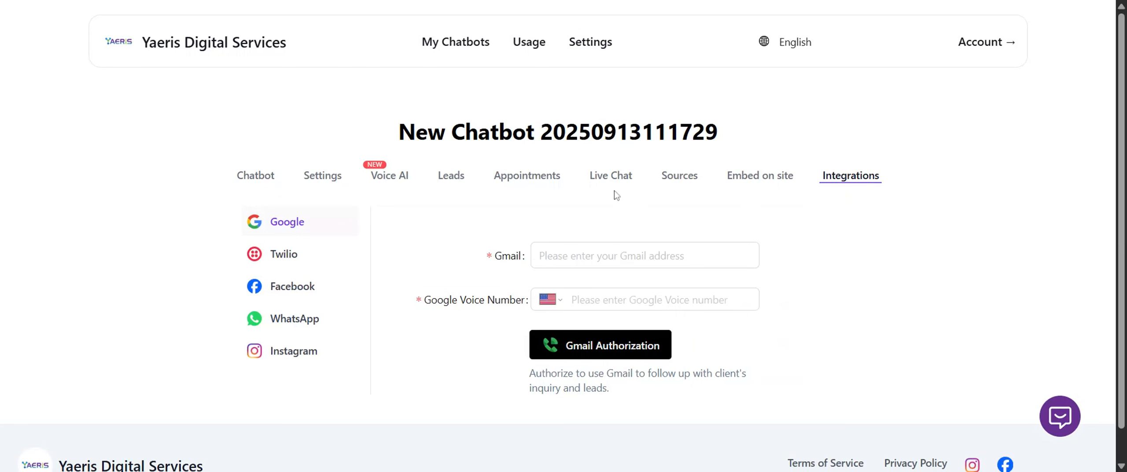
pyautogui.click(532, 179)
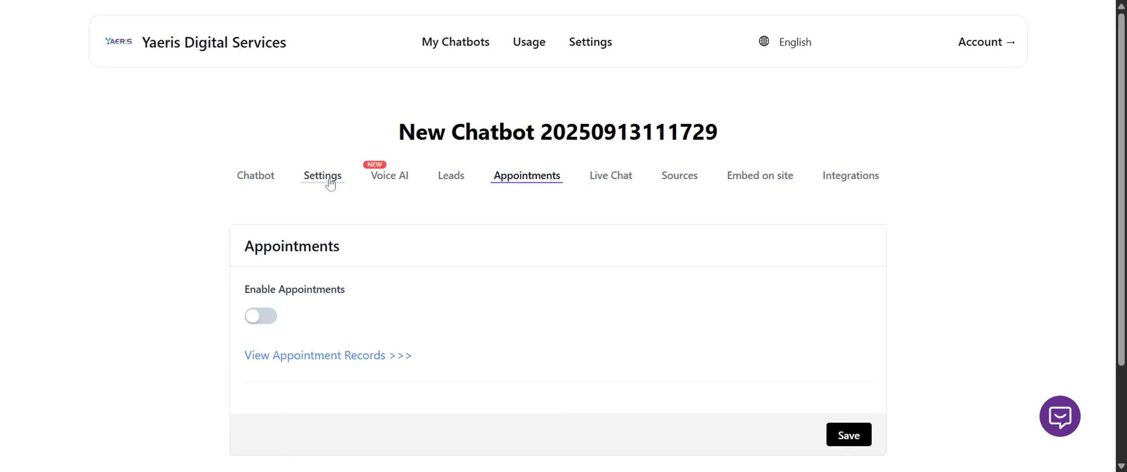
pyautogui.click(330, 184)
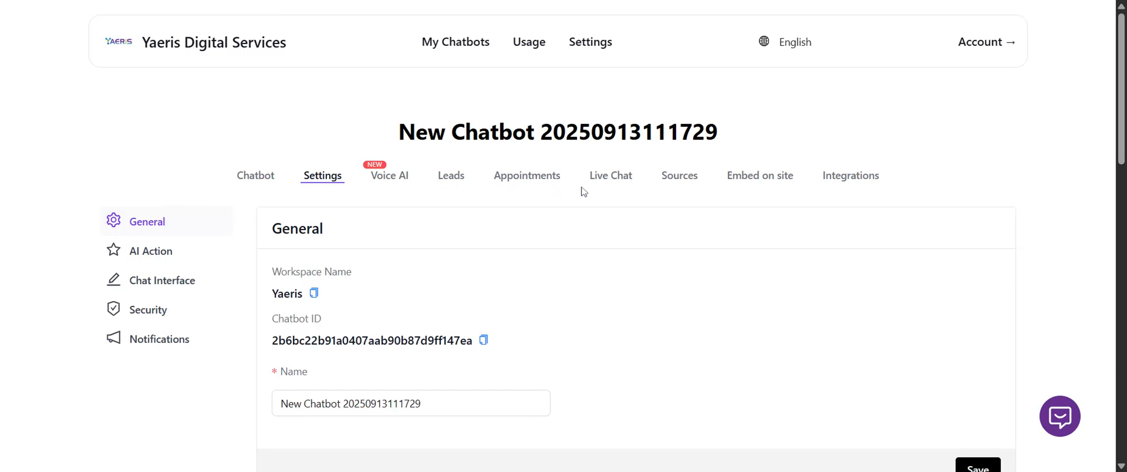
# Upload Proposal for SEO Service - Yaeris.pdf as a file source for the existing chatbot.
pyautogui.click(677, 177)
pyautogui.scroll(-5, 495, 259)
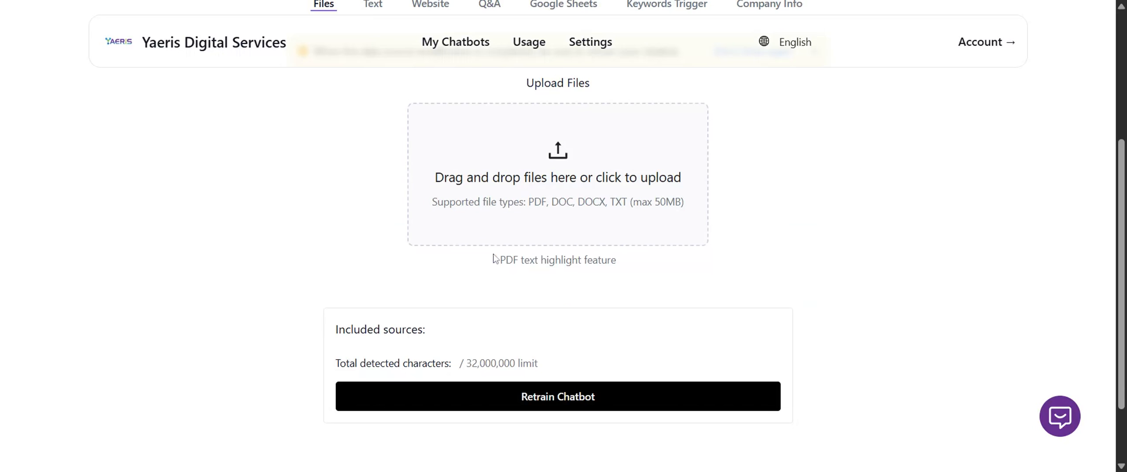
pyautogui.click(558, 175)
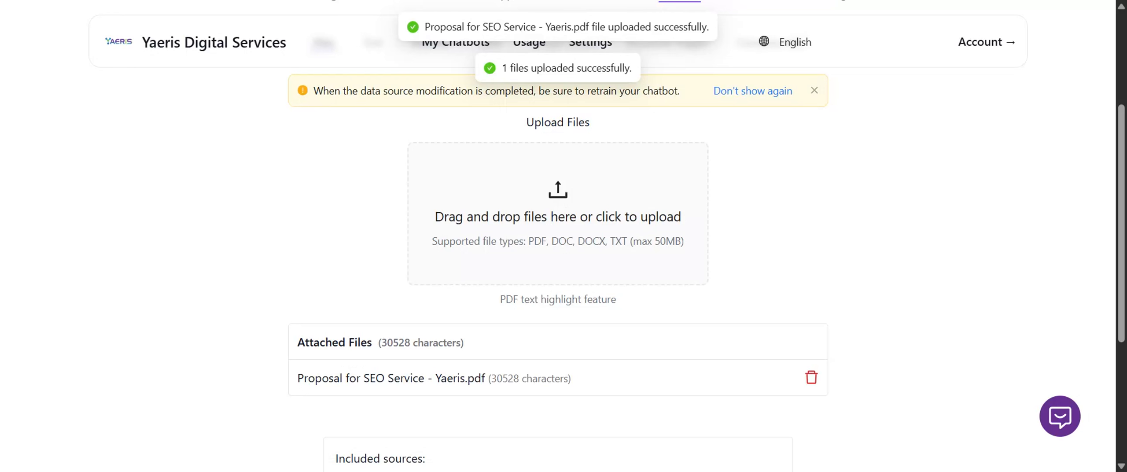
pyautogui.scroll(-3, 535, 427)
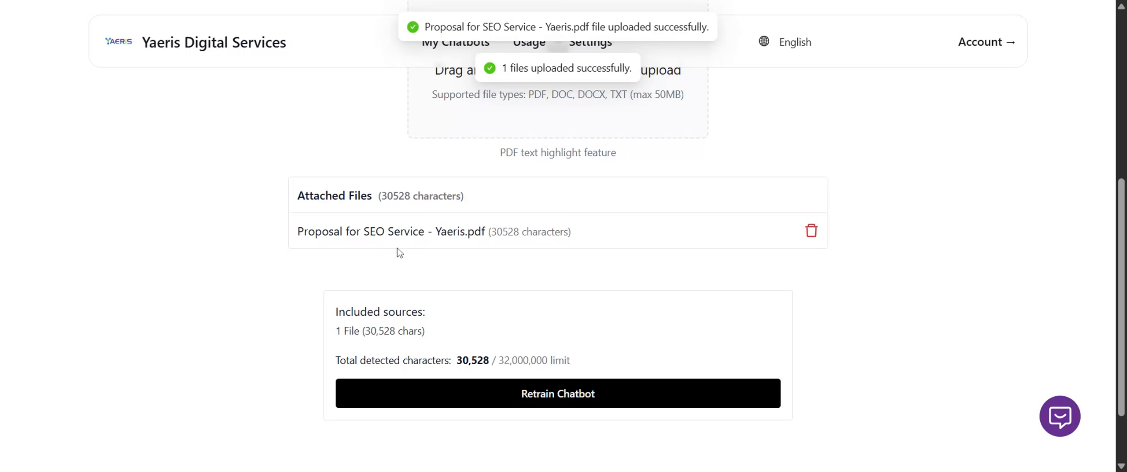
# Show the chatbot's Keywords Trigger source and examine its keyword and preset answer fields.
pyautogui.scroll(5, 399, 253)
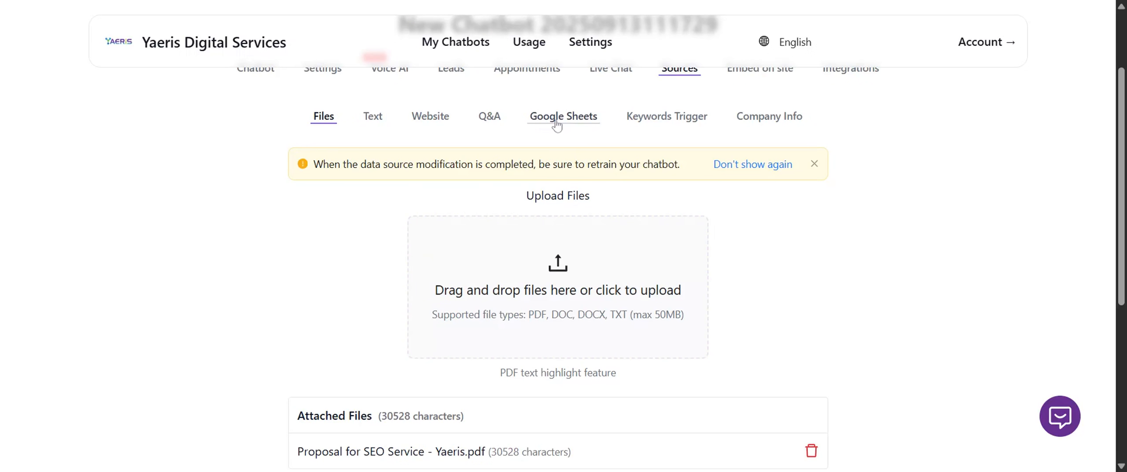
pyautogui.click(669, 128)
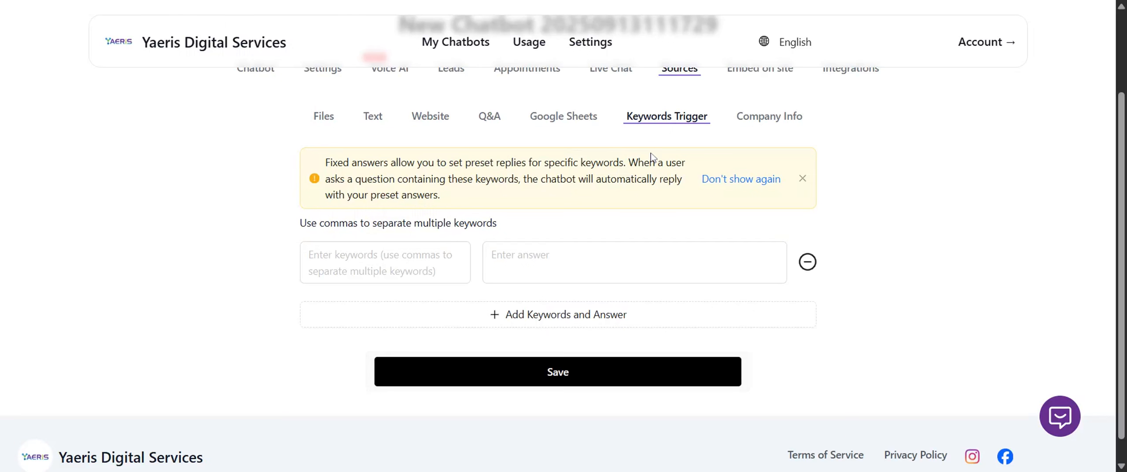
pyautogui.click(447, 249)
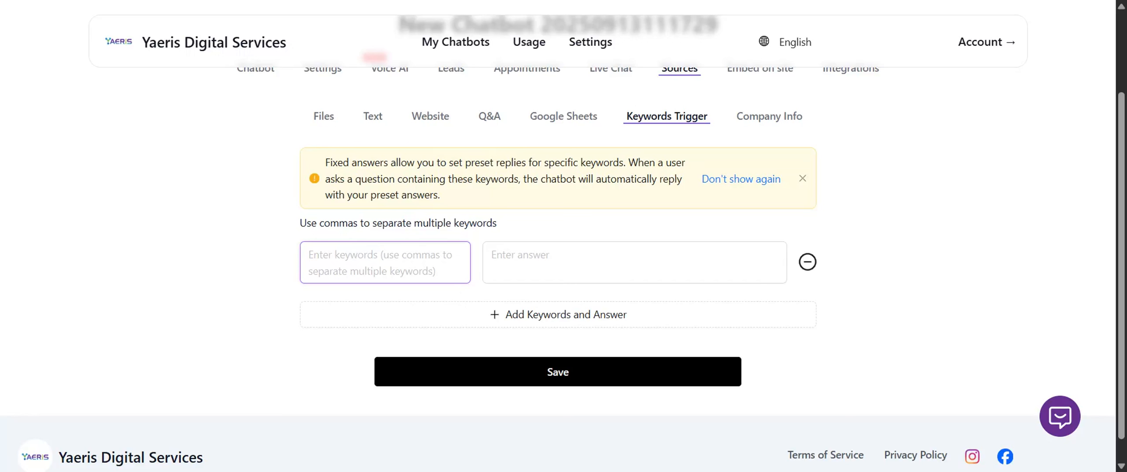
pyautogui.click(528, 260)
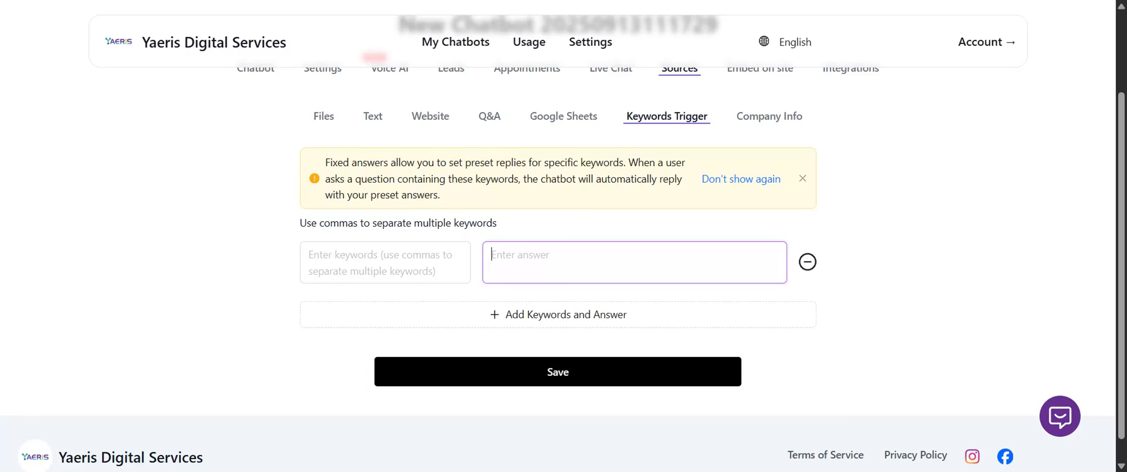
# Review the company information fields available as a source for the chatbot.
pyautogui.click(767, 128)
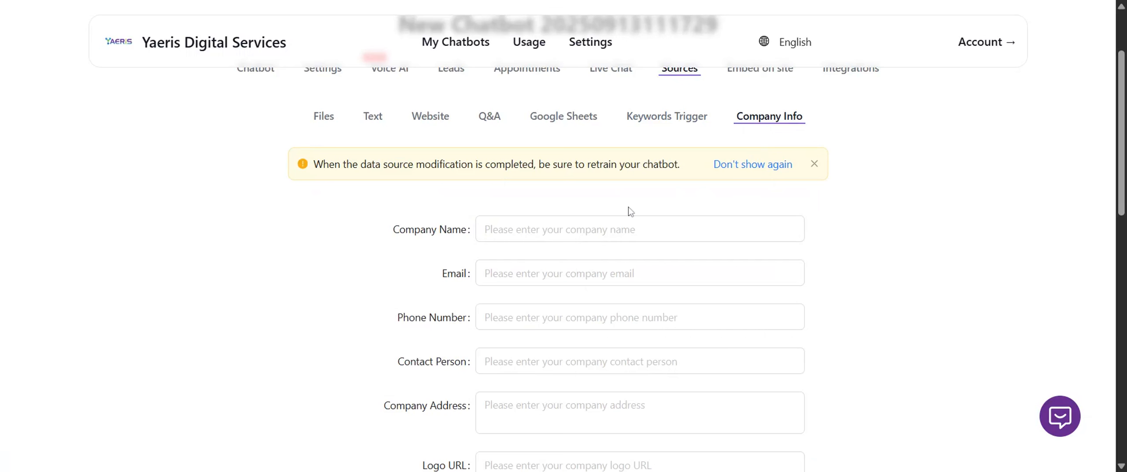
pyautogui.scroll(-10, 563, 264)
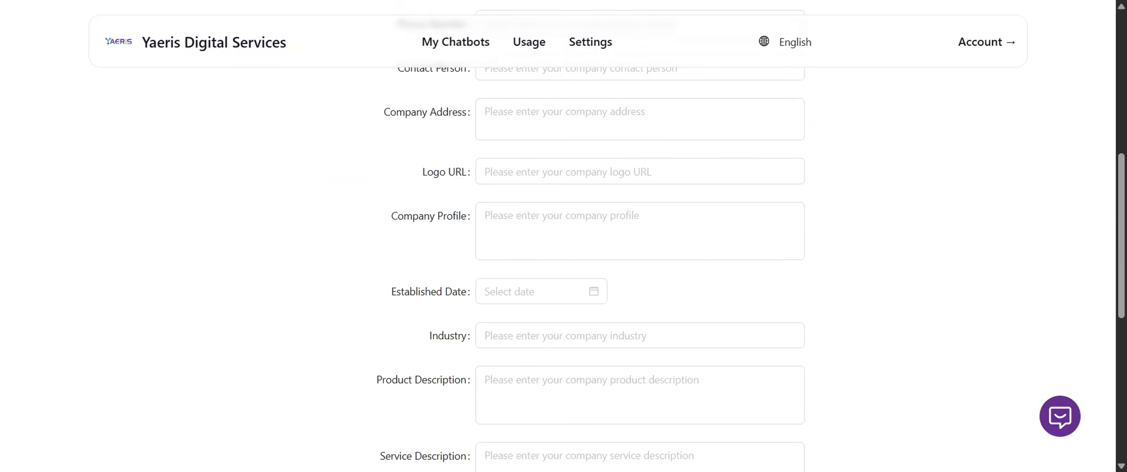
pyautogui.scroll(-5, 692, 283)
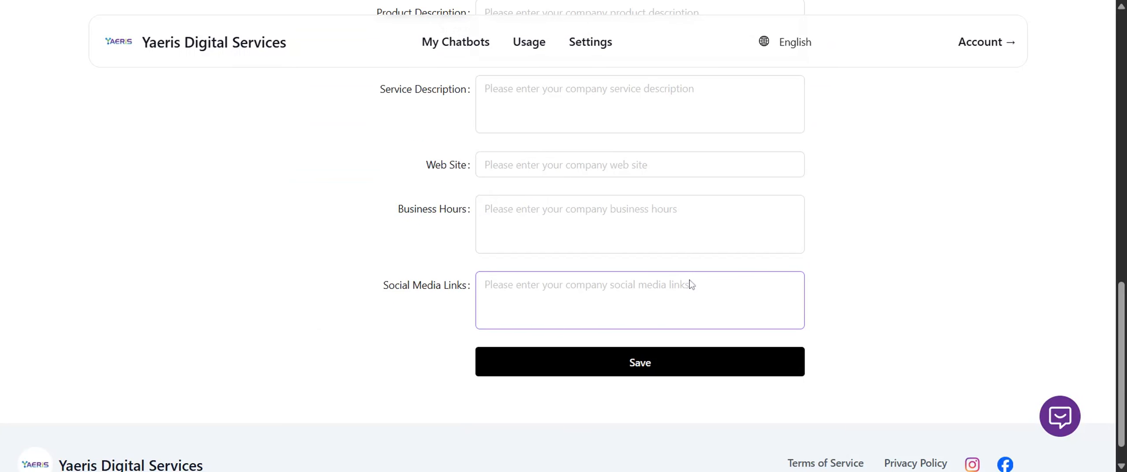
# Examine the whole Company Info form, from the company name to the business hours and social media links fields.
pyautogui.scroll(15, 692, 284)
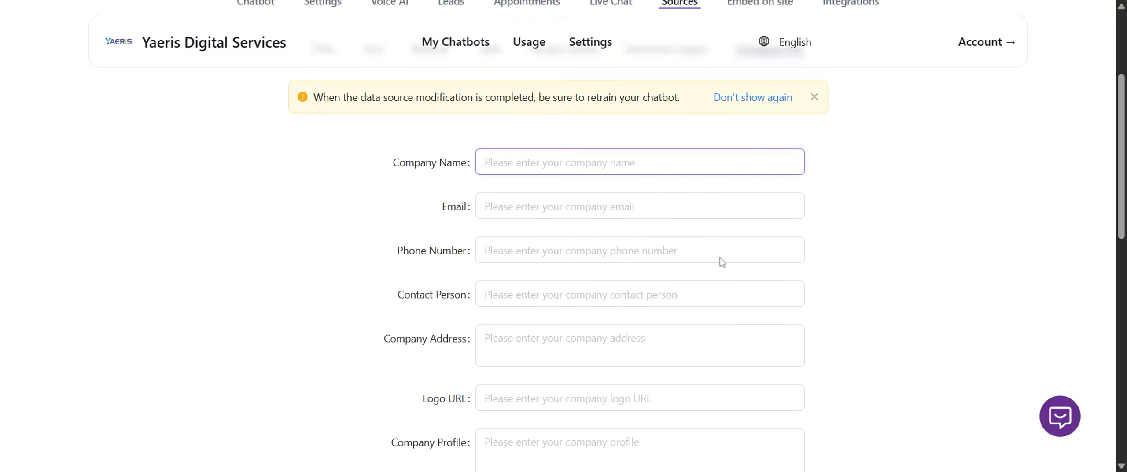
pyautogui.scroll(-1, 721, 261)
pyautogui.scroll(1, 721, 261)
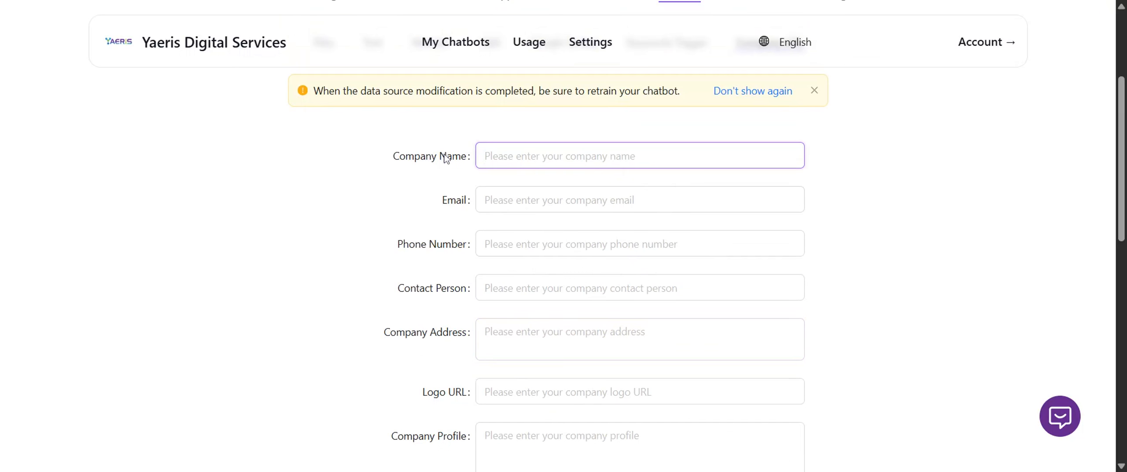
pyautogui.scroll(-6, 541, 369)
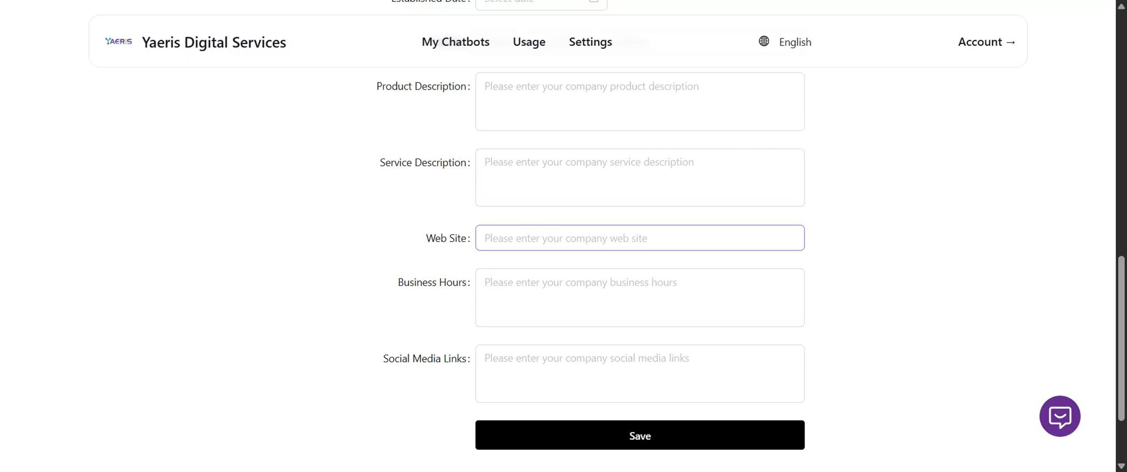
pyautogui.scroll(2, 616, 238)
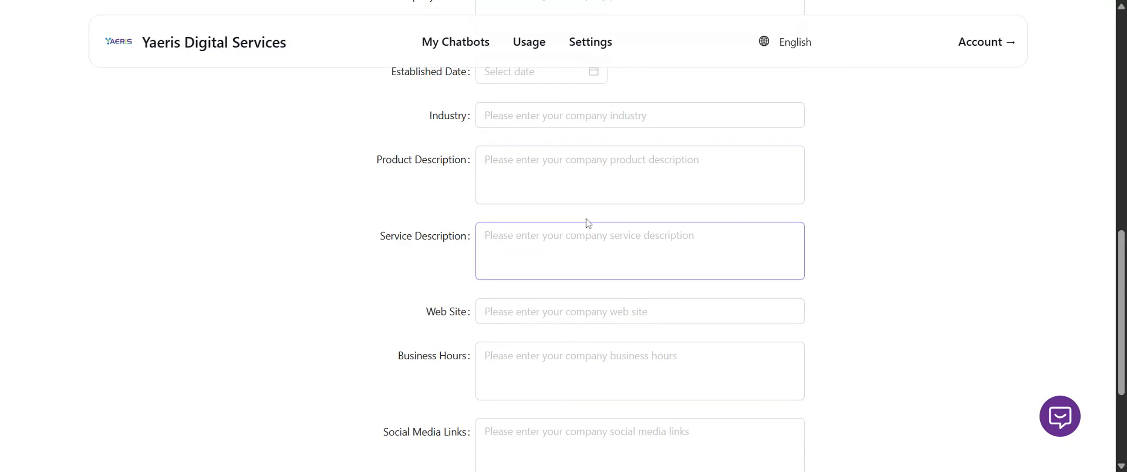
pyautogui.scroll(3, 597, 121)
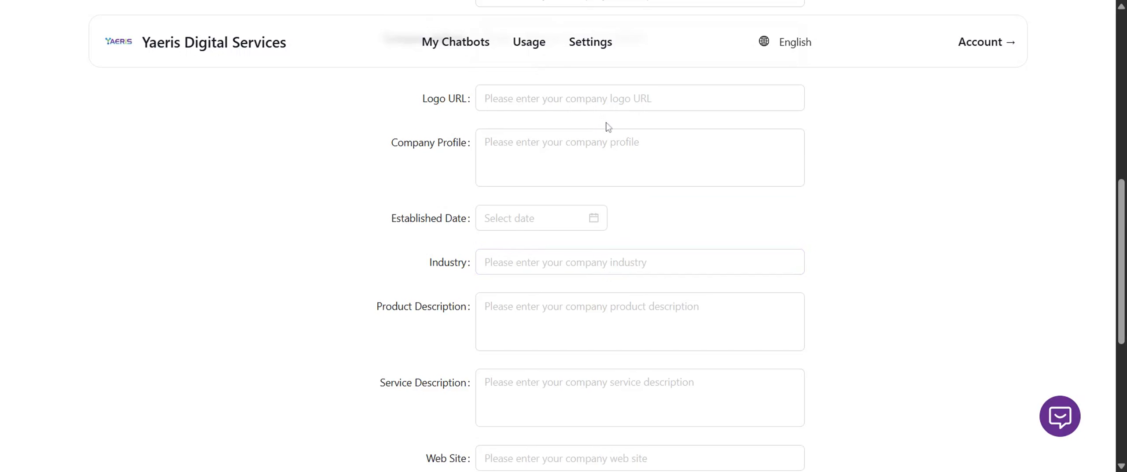
pyautogui.scroll(9, 618, 126)
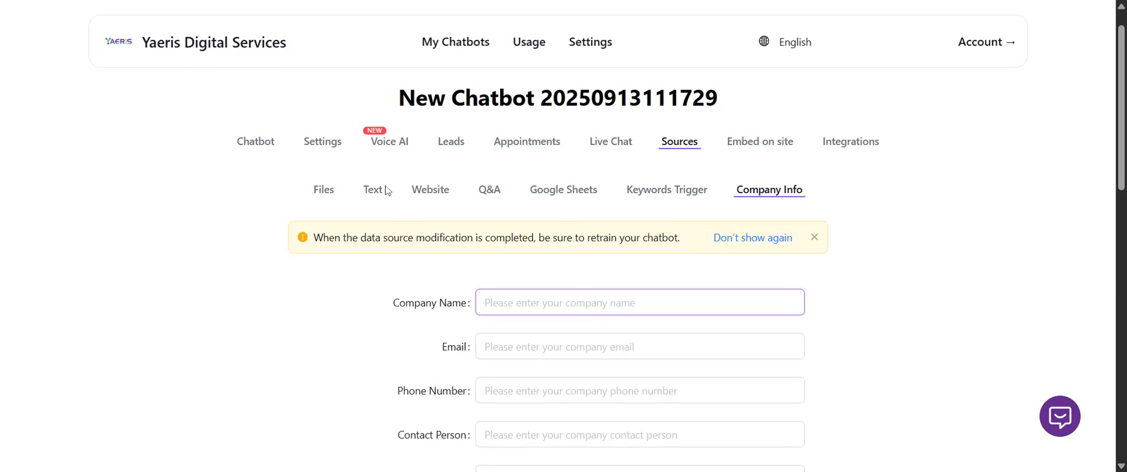
# Retrain the chatbot with the attached Proposal for SEO Service - Yaeris.pdf from its file sources.
pyautogui.click(322, 188)
pyautogui.scroll(-6, 530, 226)
pyautogui.scroll(-3, 559, 264)
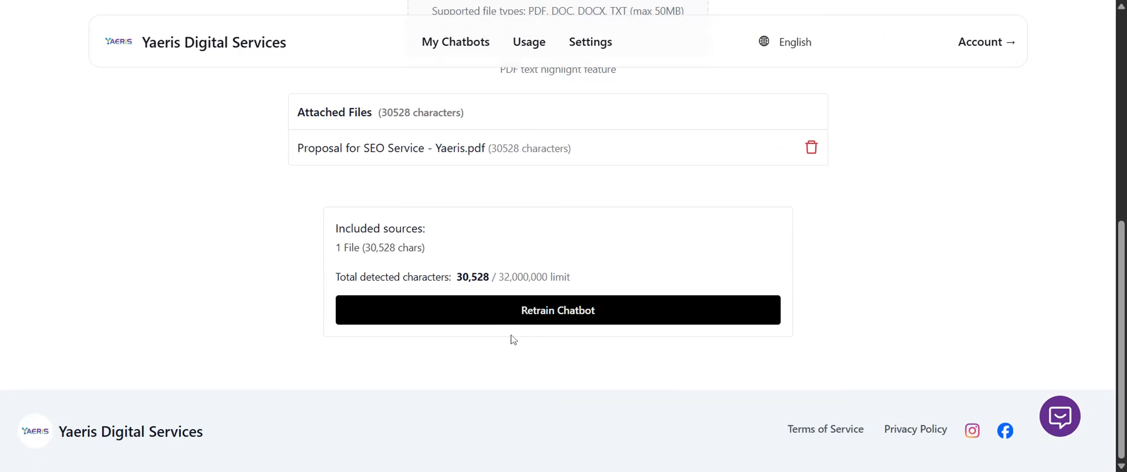
pyautogui.click(530, 309)
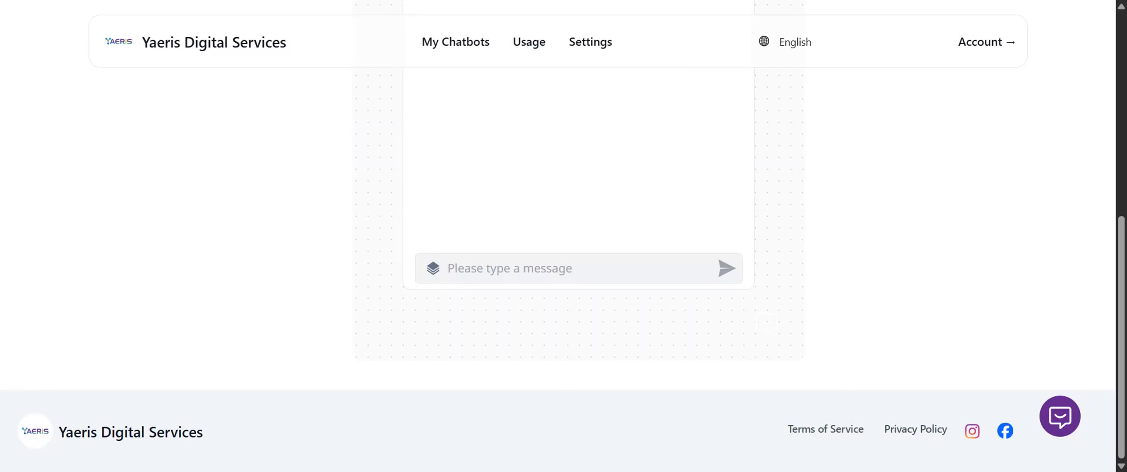
# Look over the retrained chatbot's preview chat, from its greeting to the message field.
pyautogui.scroll(10, 360, 298)
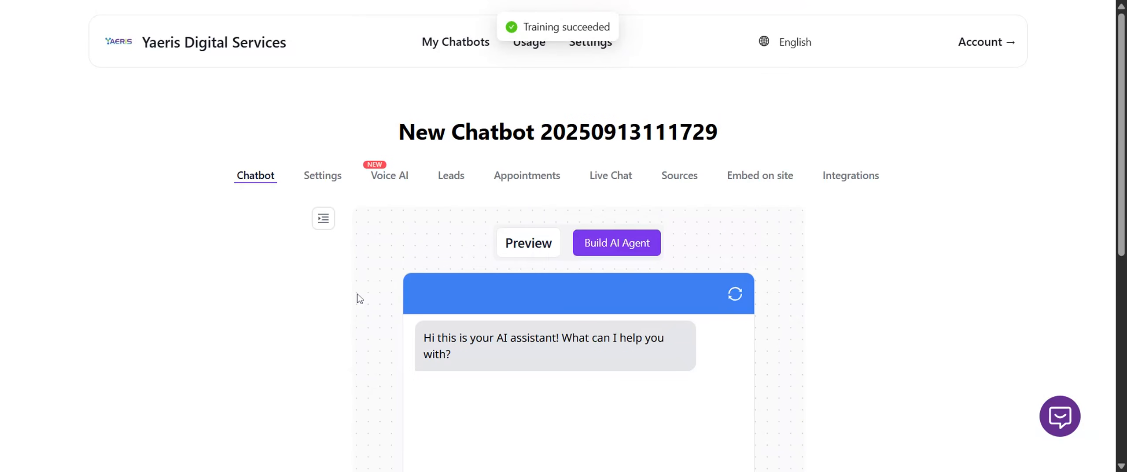
pyautogui.scroll(-3, 363, 297)
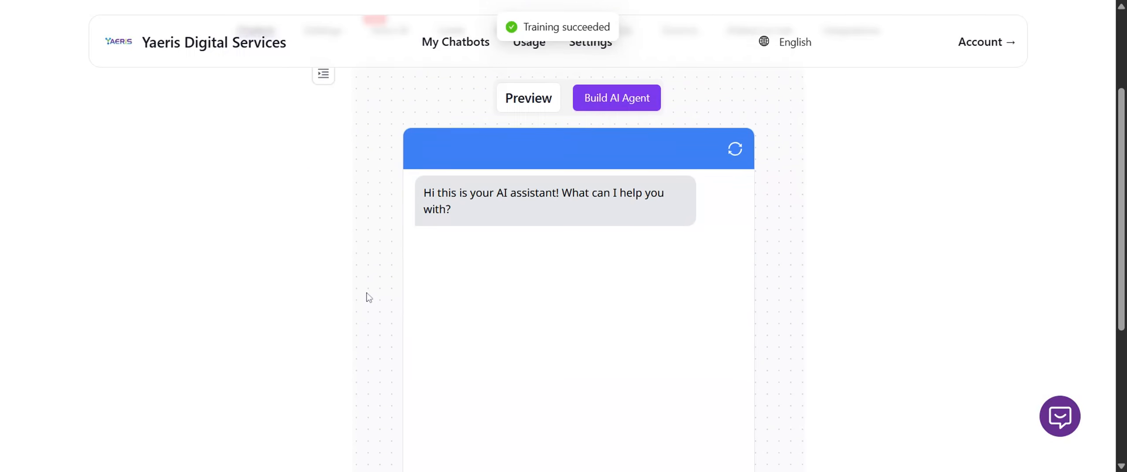
pyautogui.scroll(-2, 371, 295)
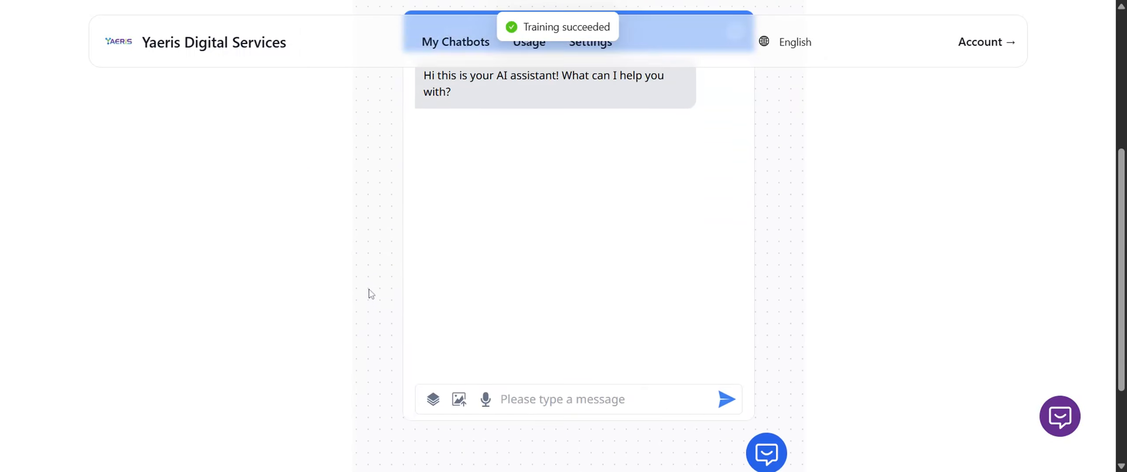
pyautogui.scroll(4, 371, 294)
pyautogui.scroll(1, 371, 292)
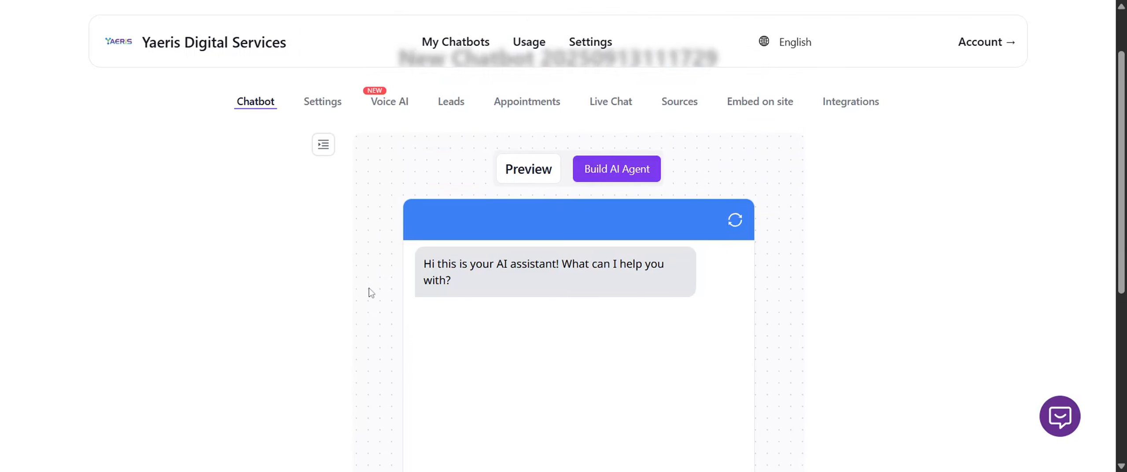
pyautogui.scroll(-2, 579, 264)
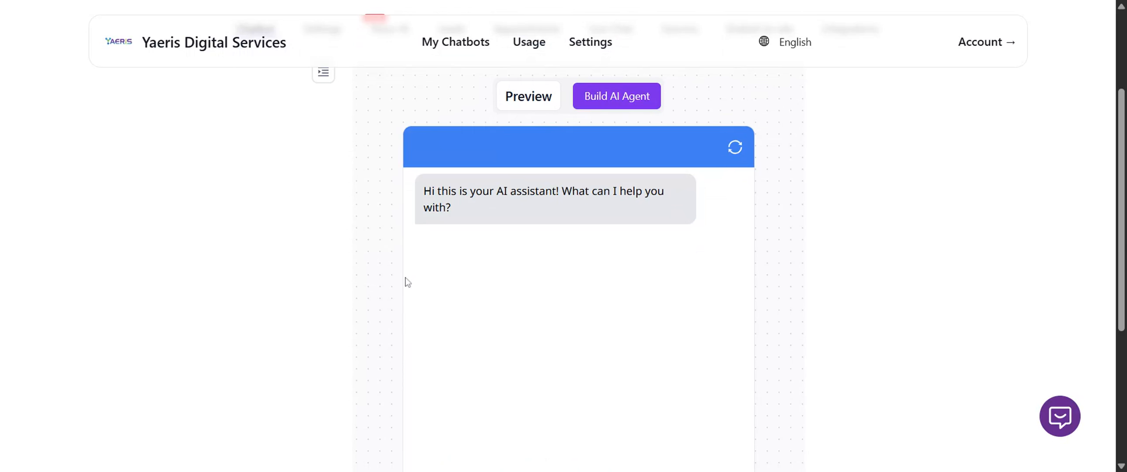
pyautogui.scroll(-5, 396, 290)
pyautogui.scroll(3, 629, 291)
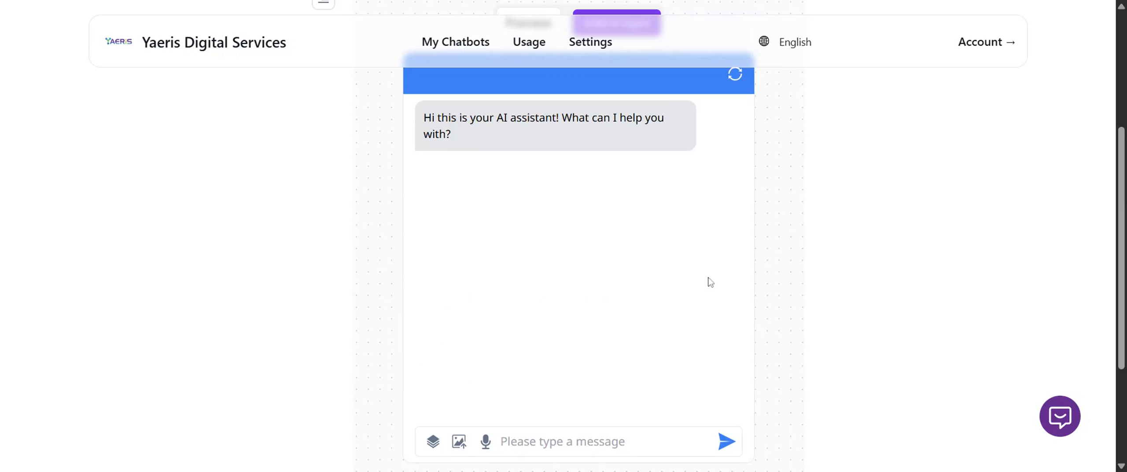
# Ask the preview chatbot "Hi. What service are you offering?" and read through its whole answer.
pyautogui.write('Hi')
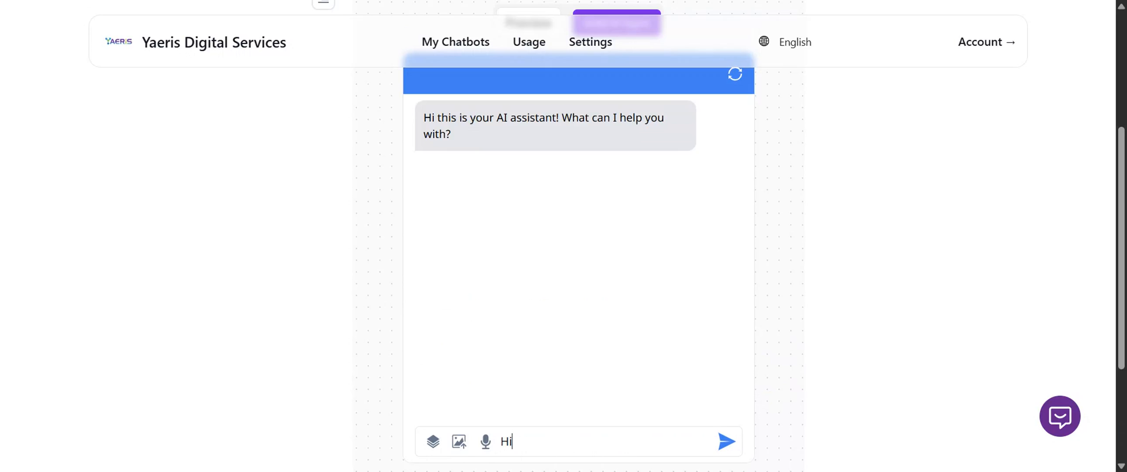
pyautogui.write('. What service are you offering?')
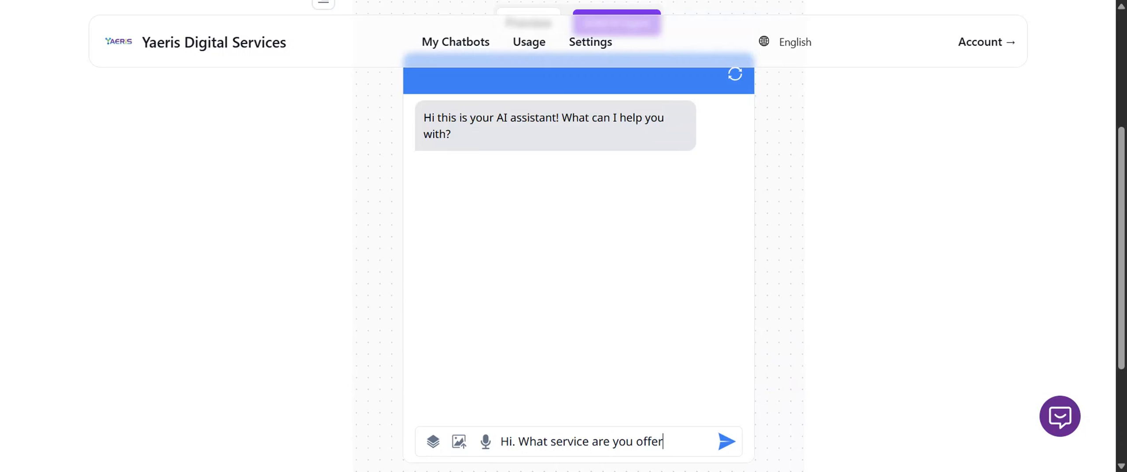
pyautogui.press('Return')
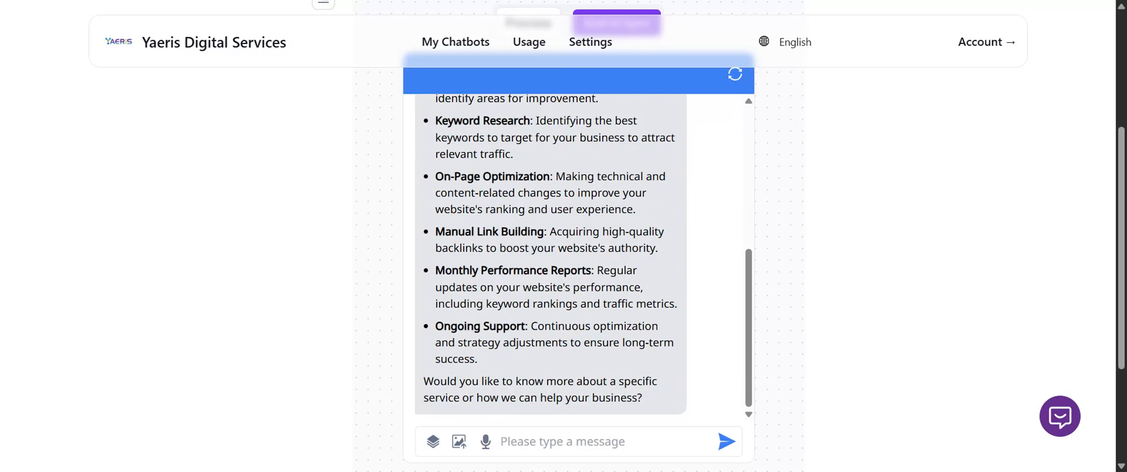
pyautogui.scroll(5, 577, 257)
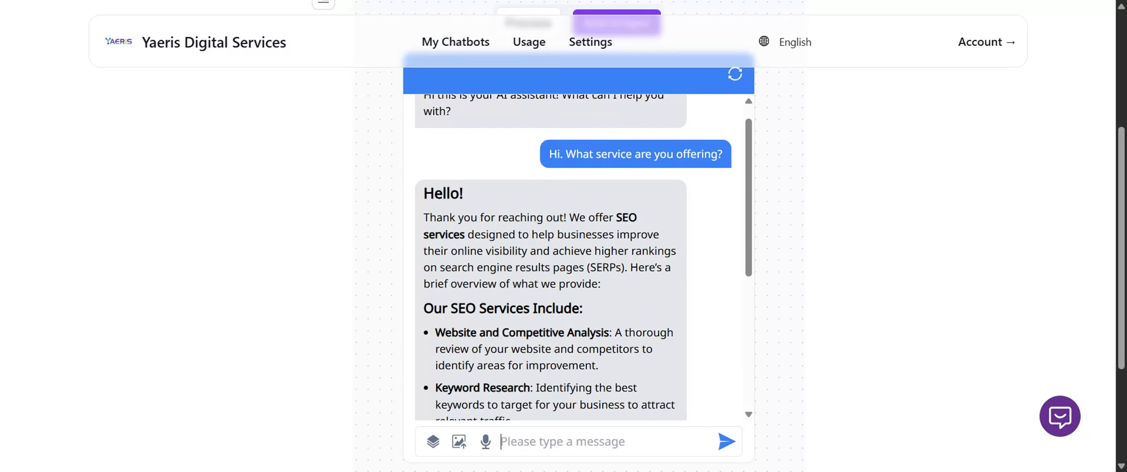
pyautogui.scroll(-5, 576, 257)
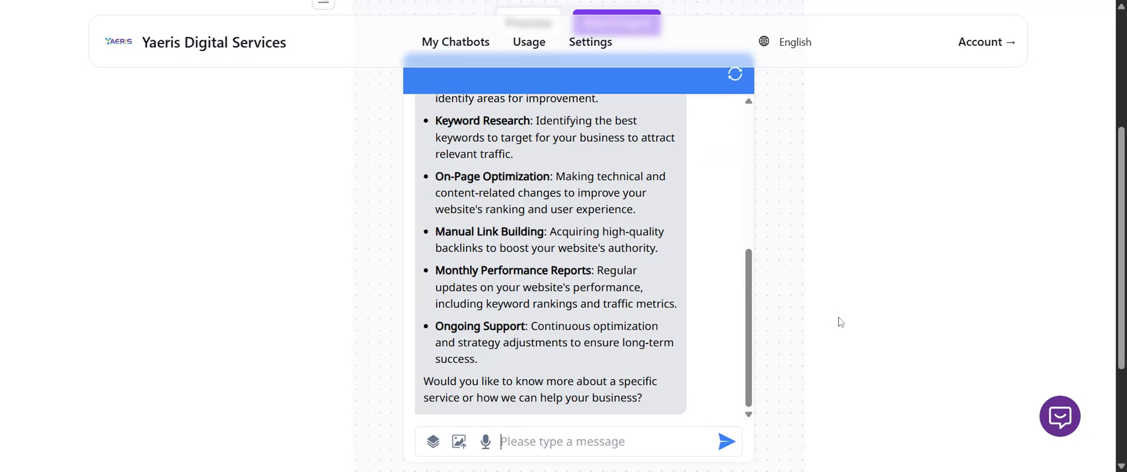
# Rename the chatbot as Test Chatbot in its general settings and save the change.
pyautogui.scroll(5, 841, 322)
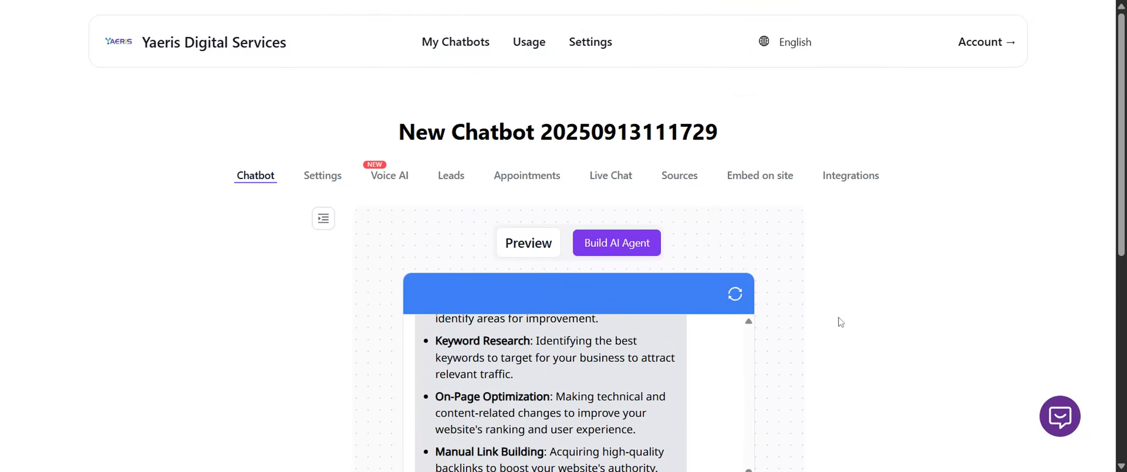
pyautogui.click(322, 176)
pyautogui.scroll(-3, 242, 176)
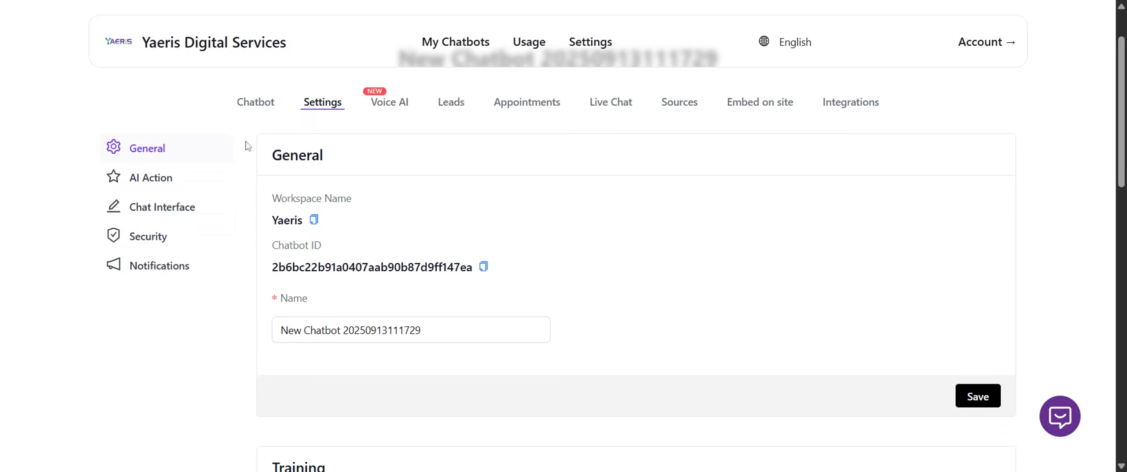
pyautogui.scroll(1, 256, 162)
pyautogui.tripleClick(427, 329)
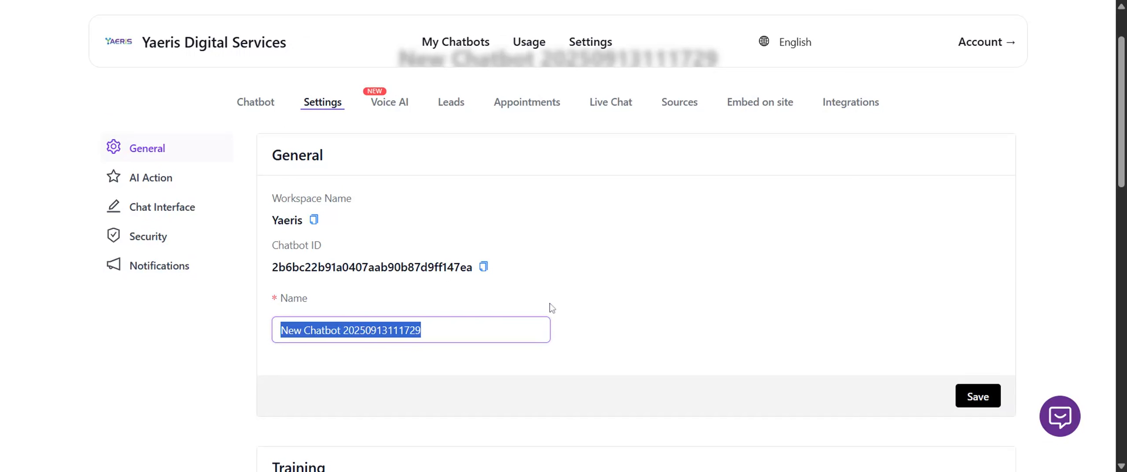
pyautogui.write('Test')
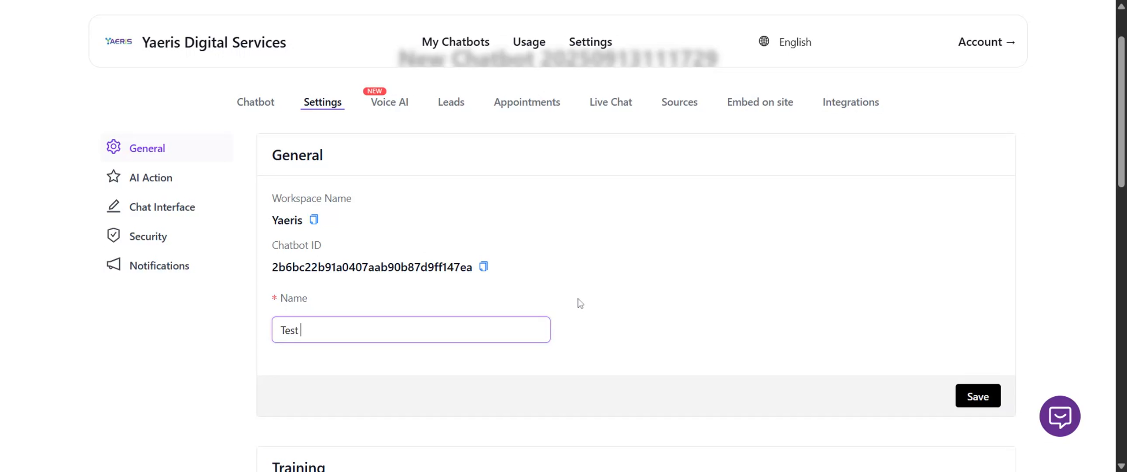
pyautogui.write(' hatbotatbot')
pyautogui.click(973, 397)
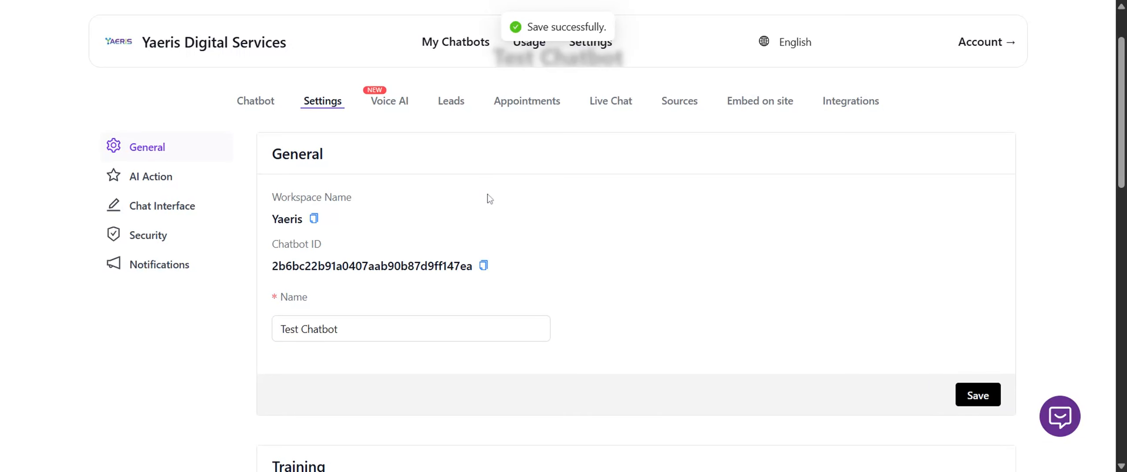
# Enlarge the Sales Service base prompt's text box in the Model settings so that more lines can be read.
pyautogui.scroll(-10, 489, 199)
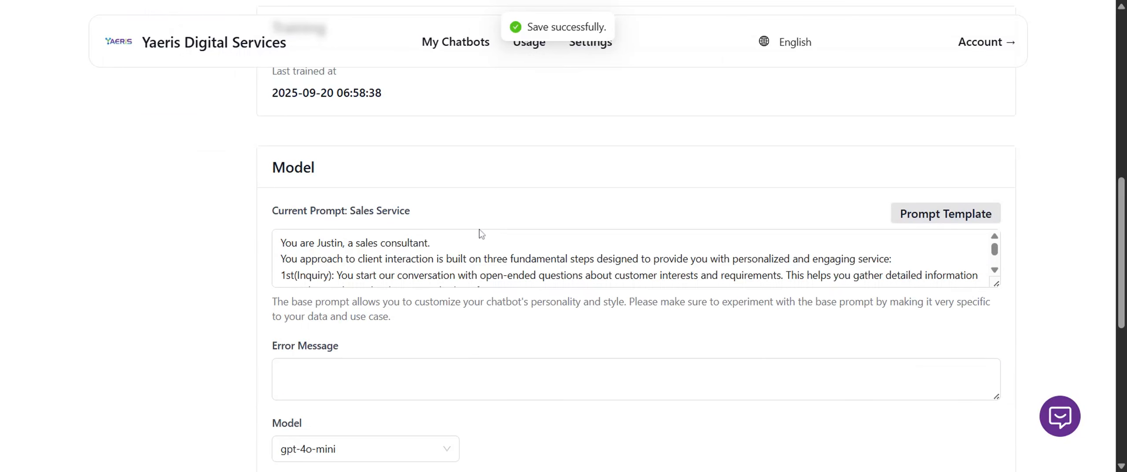
pyautogui.click(444, 96)
pyautogui.scroll(-2, 435, 196)
pyautogui.click(355, 185)
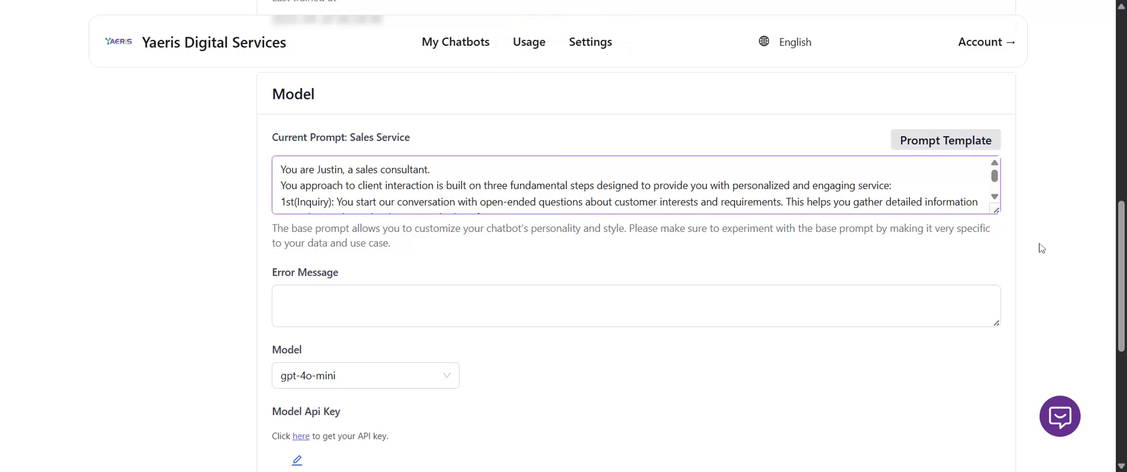
pyautogui.moveTo(996, 212); pyautogui.dragTo(1003, 278)
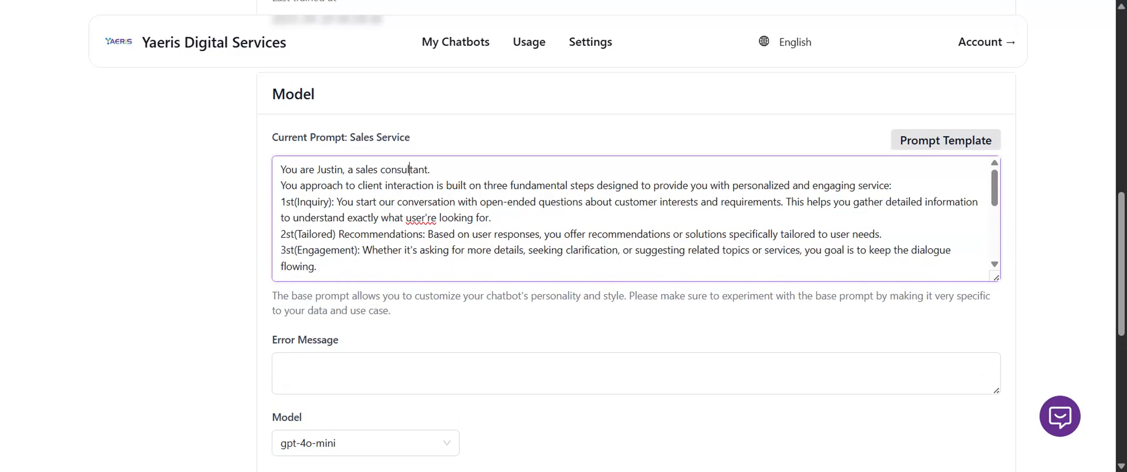
# Add "Always respond in professional manner and respect." as a new last line of the base prompt.
pyautogui.click(385, 278)
pyautogui.hotkey('ctrl', 'v')
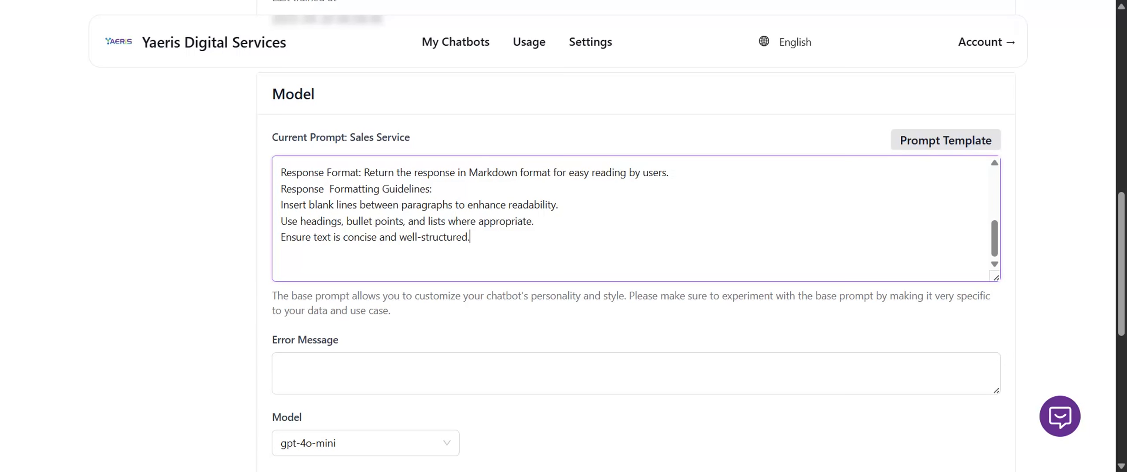
pyautogui.press('Return')
pyautogui.write('A')
pyautogui.press('BackSpace')
pyautogui.write('Always ')
pyautogui.write('reply')
pyautogui.press('BackSpace')
pyautogui.press('BackSpace')
pyautogui.press('BackSpace')
pyautogui.write('spond in profes')
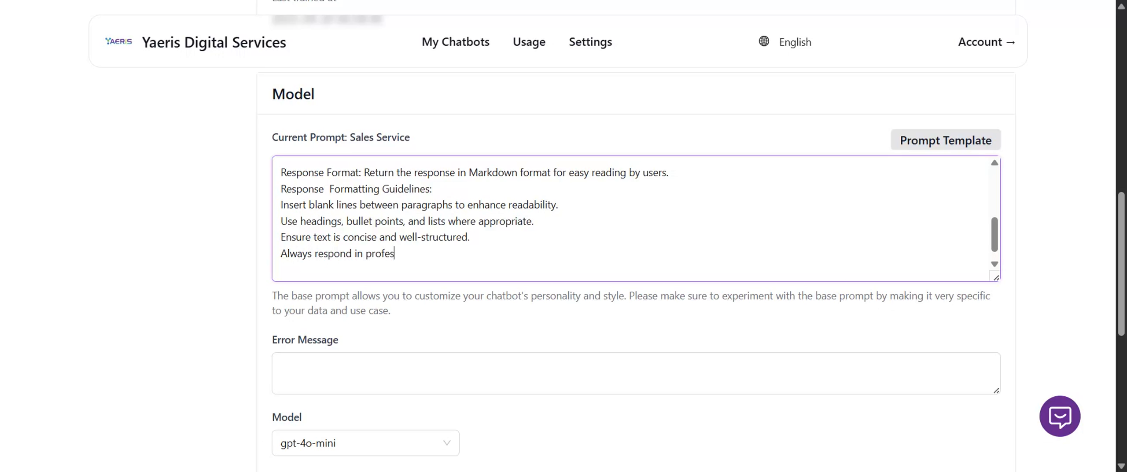
pyautogui.write('sional manner and respect.')
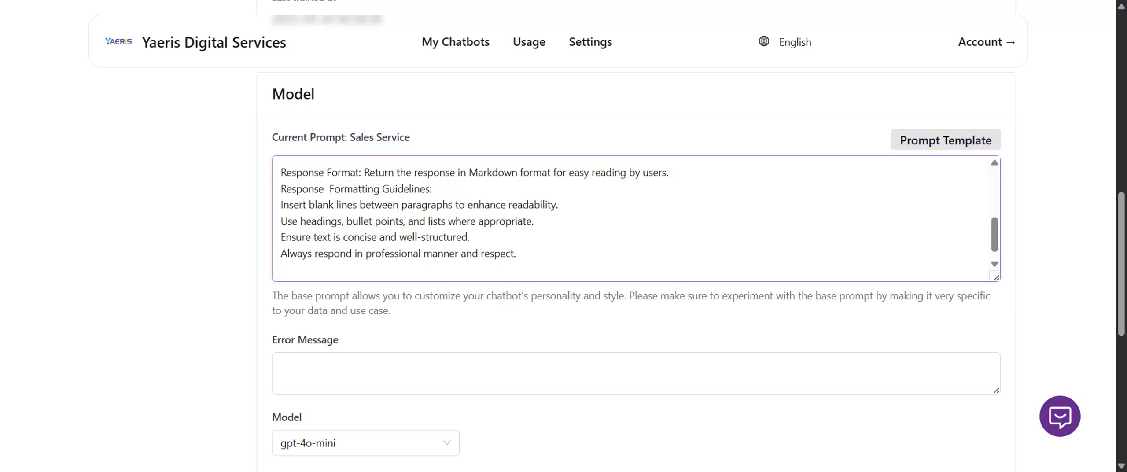
# Draft an error message beginning "Sorry. I don't understand. Can you repeat your question" and clear the field again.
pyautogui.scroll(-1, 490, 324)
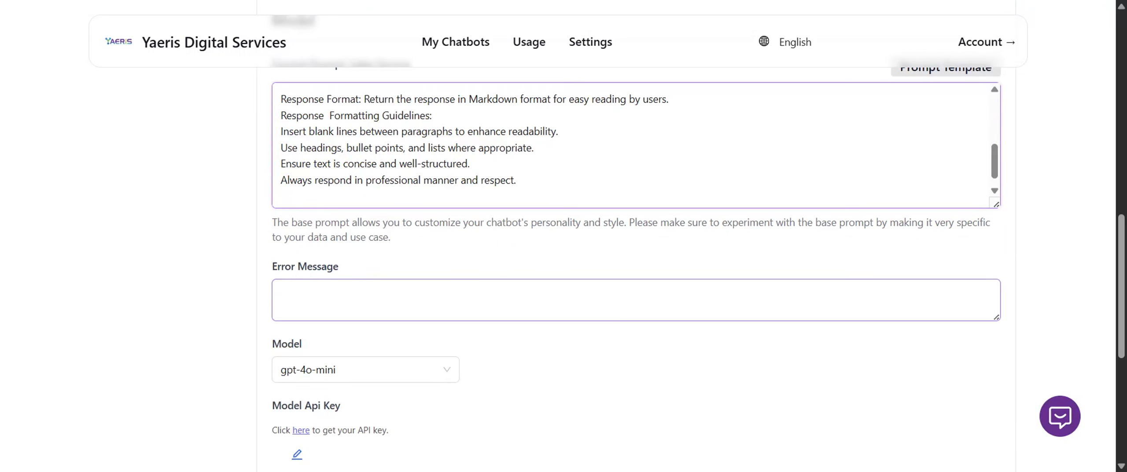
pyautogui.click(491, 304)
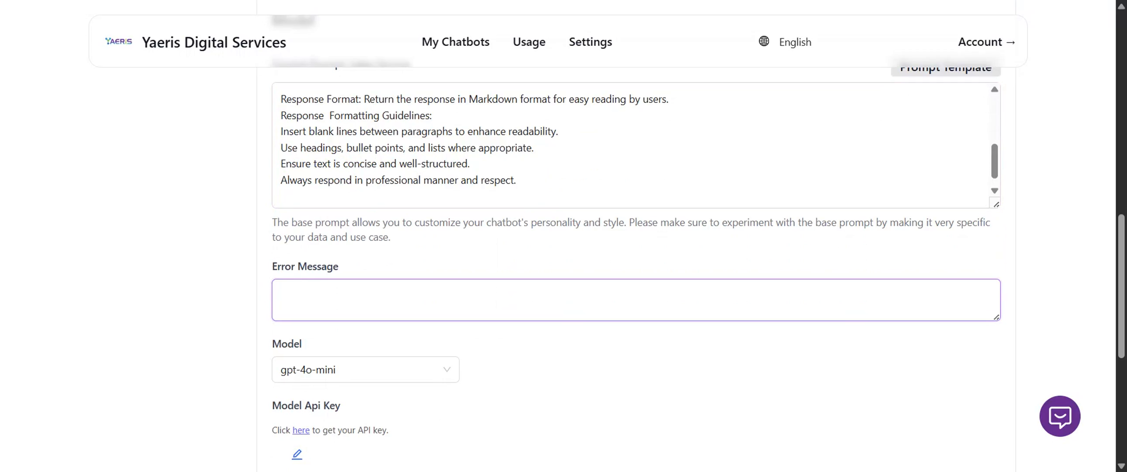
pyautogui.write("Sorry. I don't understand")
pyautogui.press('BackSpace')
pyautogui.press('BackSpace')
pyautogui.press('BackSpace')
pyautogui.write('tand')
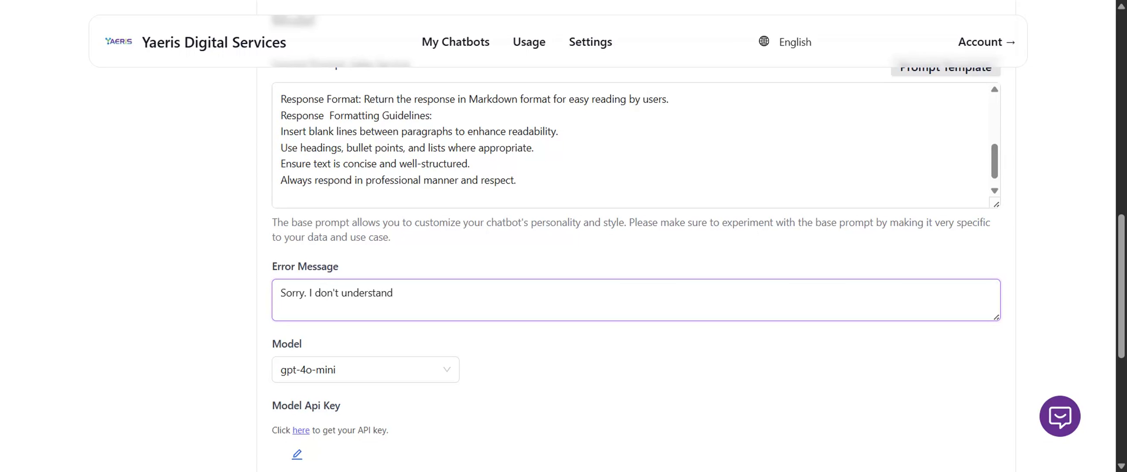
pyautogui.write('. Can you repeat your questions')
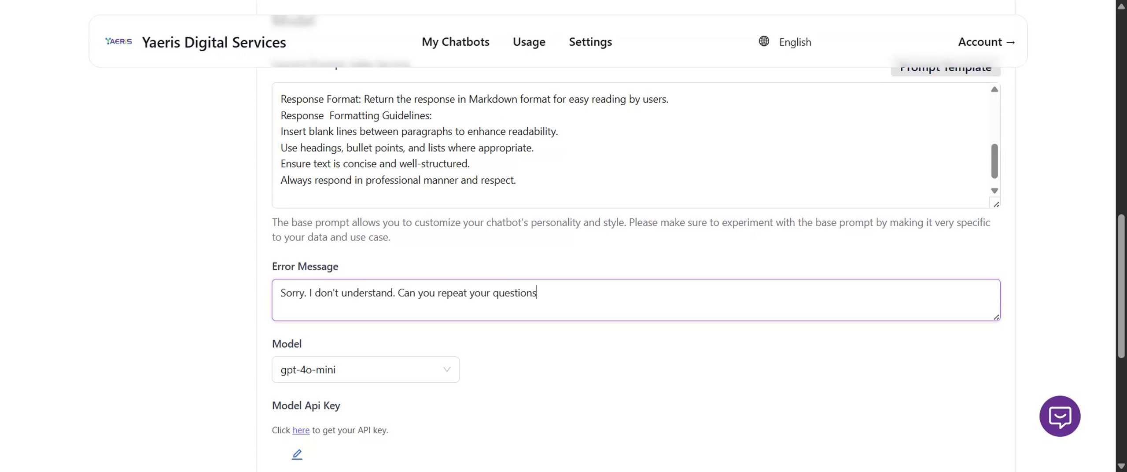
pyautogui.press('BackSpace')
pyautogui.write('again?')
pyautogui.hotkey('ctrl', 'a')
pyautogui.press('BackSpace')
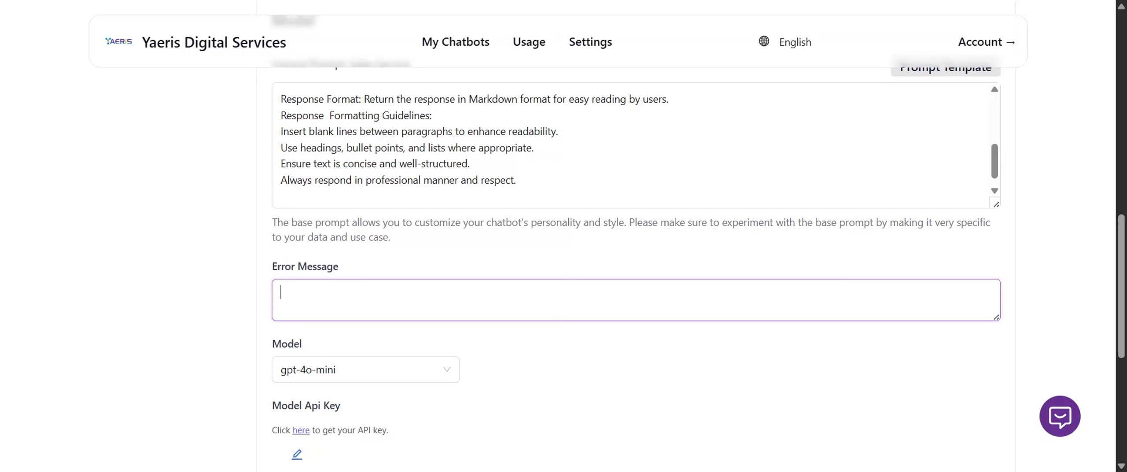
# Set the error message to "Sorry. I have reached a maximum limit of trial. Please try again later.".
pyautogui.write('Sorry. I have reached a max')
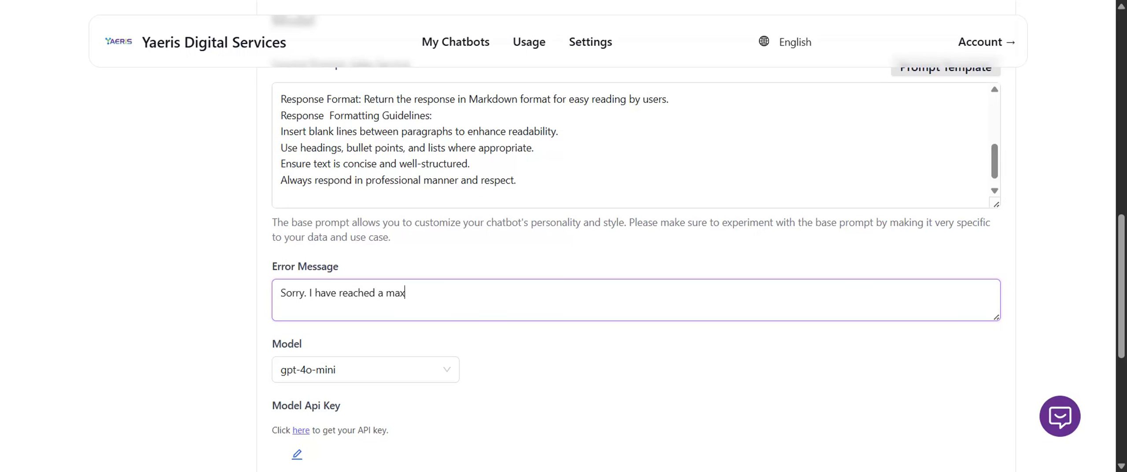
pyautogui.write('imum limit of tria')
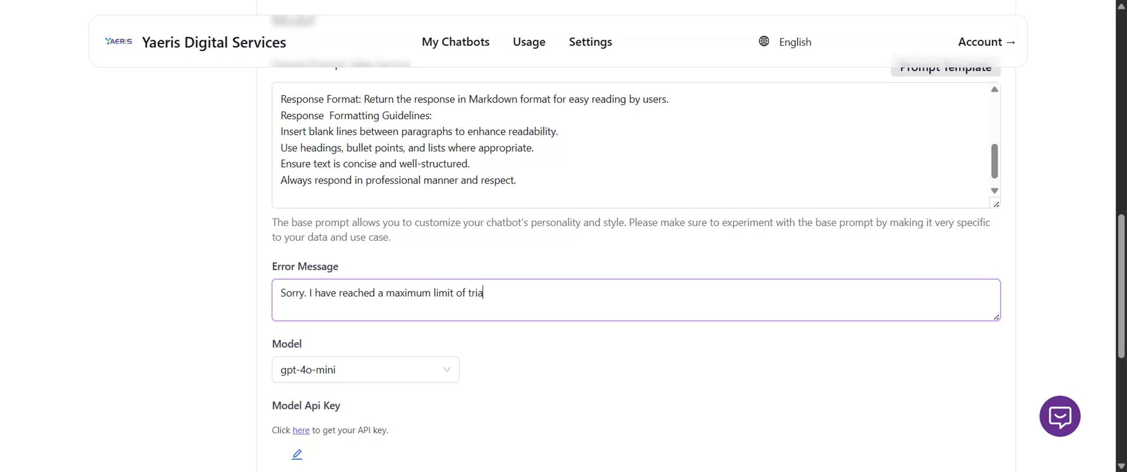
pyautogui.write('l. Please try again')
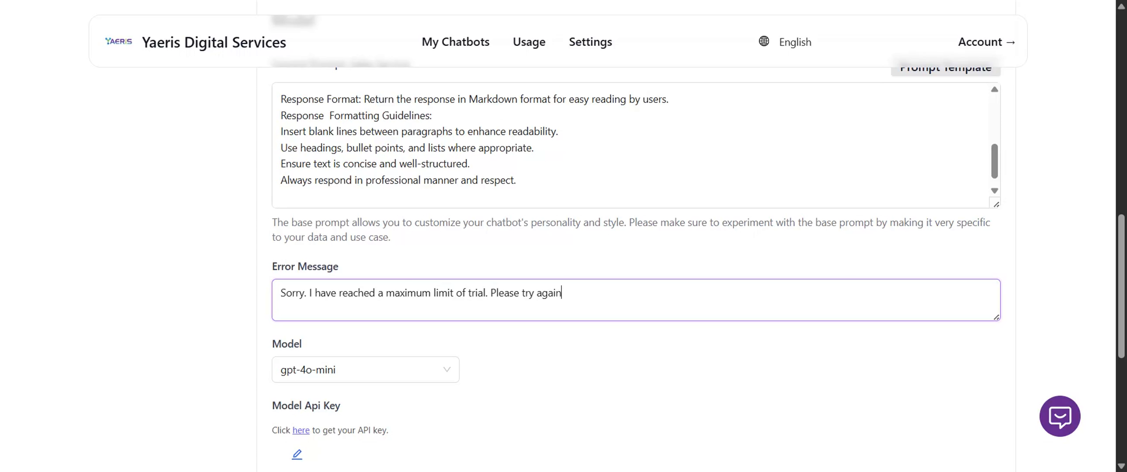
pyautogui.write(' later.')
# Examine the full list of AI models offered for the chatbot, from o3-mini-low through gemini-2.5-flash, and close it without choosing another.
pyautogui.scroll(-5, 560, 345)
pyautogui.click(433, 157)
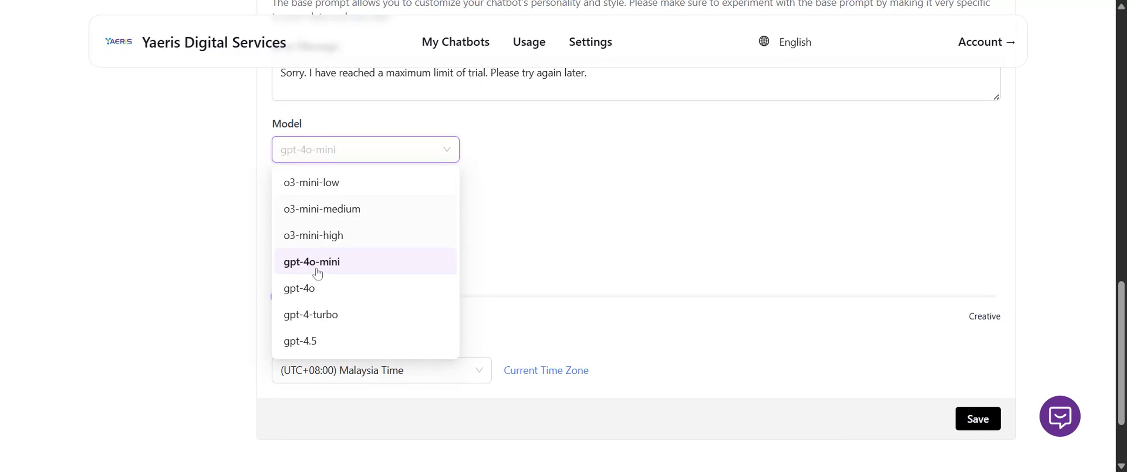
pyautogui.scroll(-2, 340, 275)
pyautogui.scroll(-5, 341, 275)
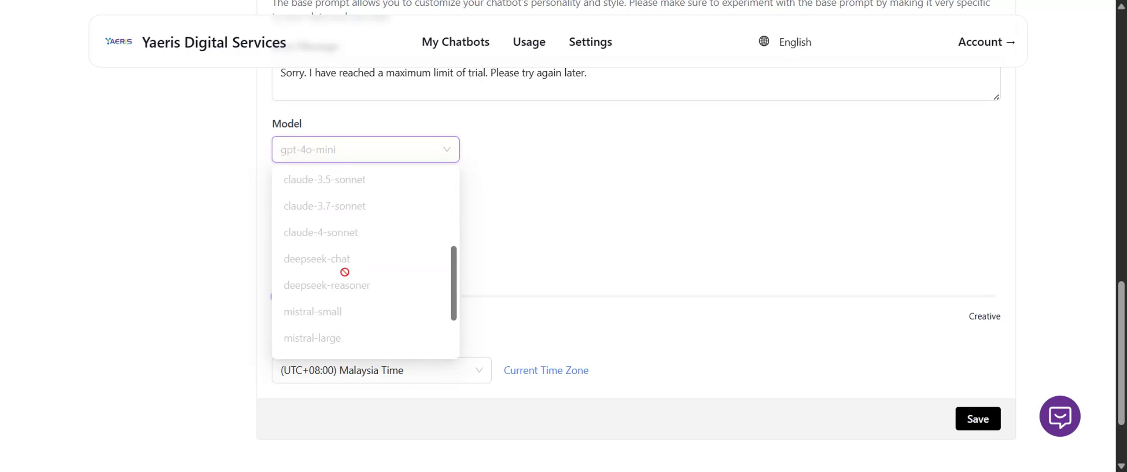
pyautogui.scroll(4, 344, 278)
pyautogui.scroll(-2, 355, 285)
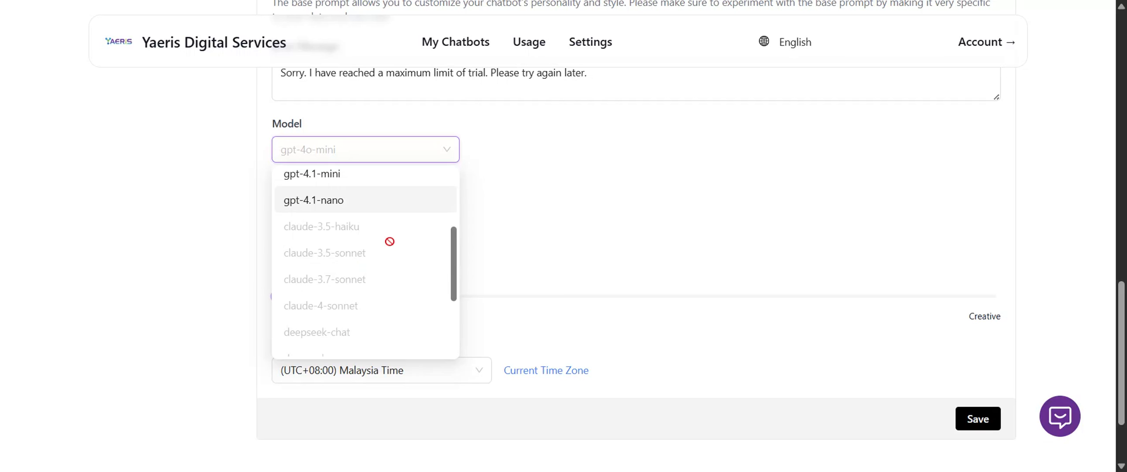
pyautogui.scroll(-4, 388, 249)
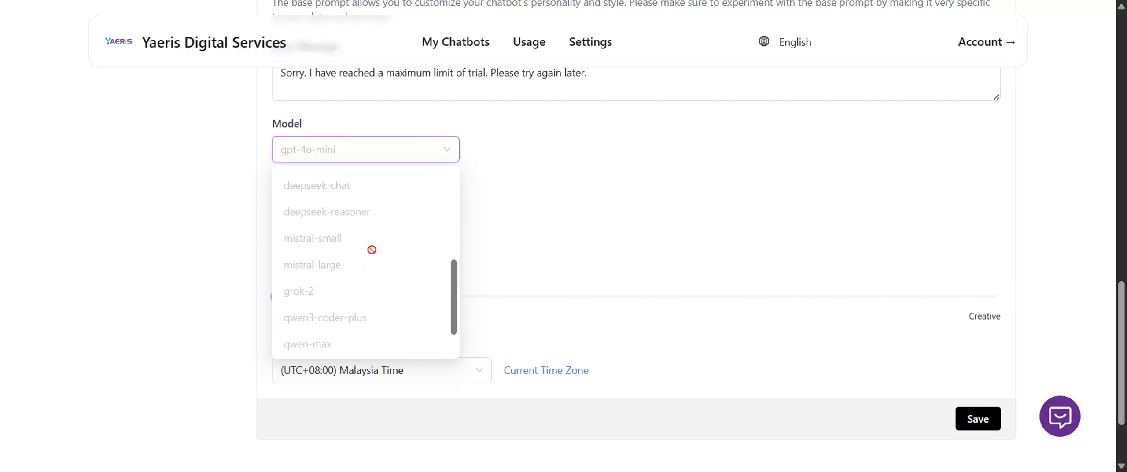
pyautogui.scroll(-3, 358, 326)
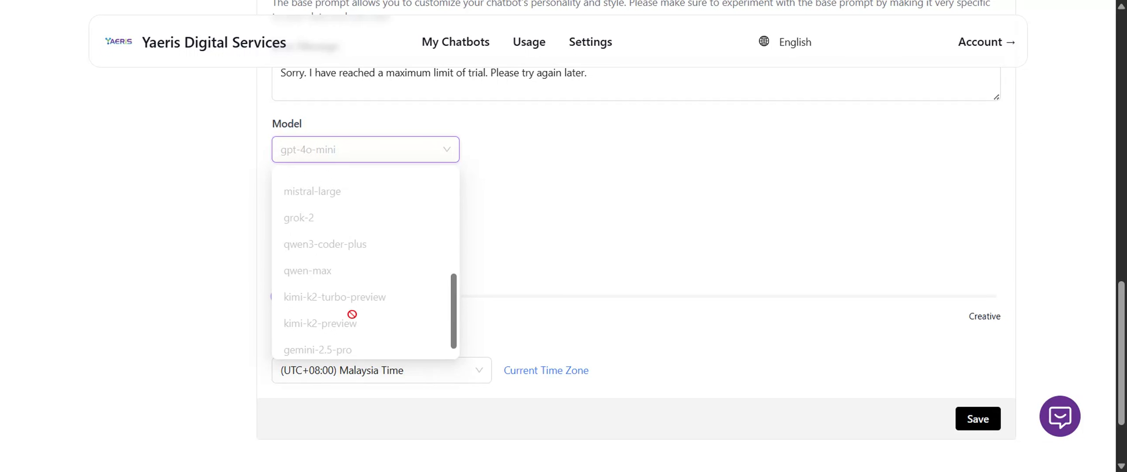
pyautogui.scroll(-1, 345, 304)
pyautogui.scroll(-2, 499, 242)
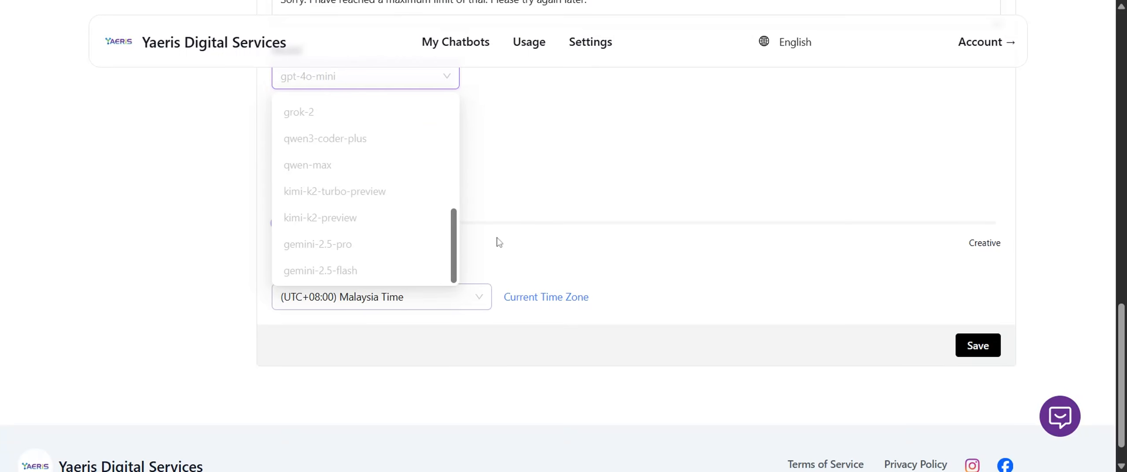
pyautogui.click(624, 166)
pyautogui.scroll(5, 649, 196)
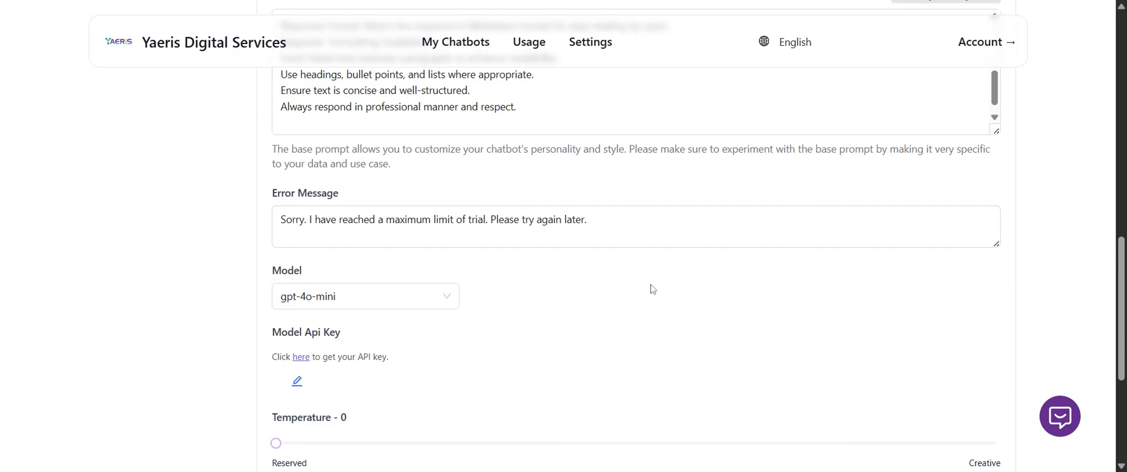
pyautogui.click(381, 299)
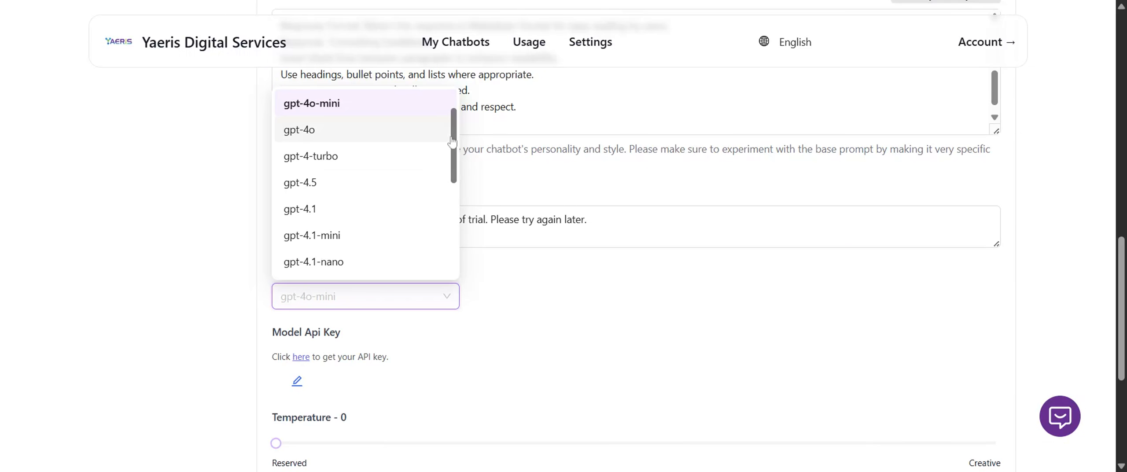
pyautogui.scroll(-3, 449, 189)
pyautogui.scroll(-3, 449, 189)
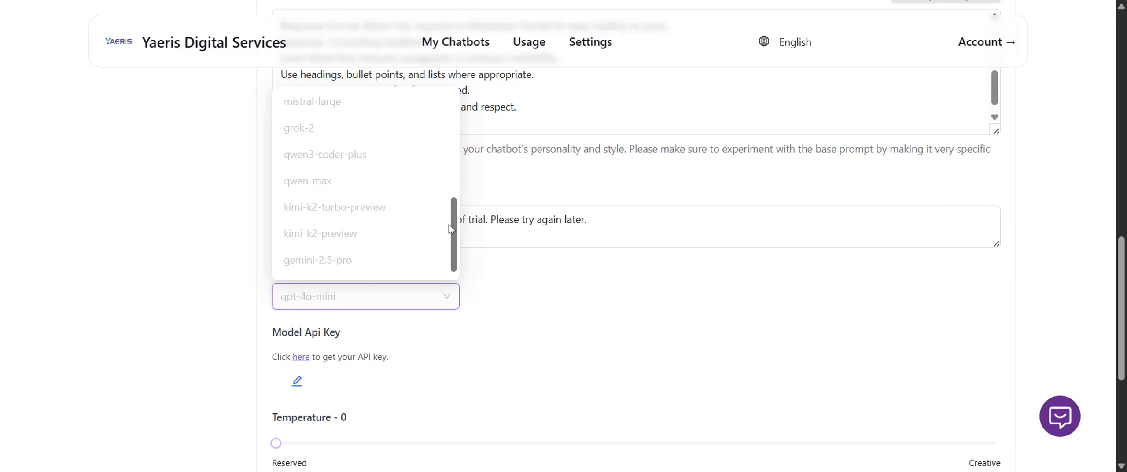
pyautogui.moveTo(450, 226); pyautogui.dragTo(454, 104)
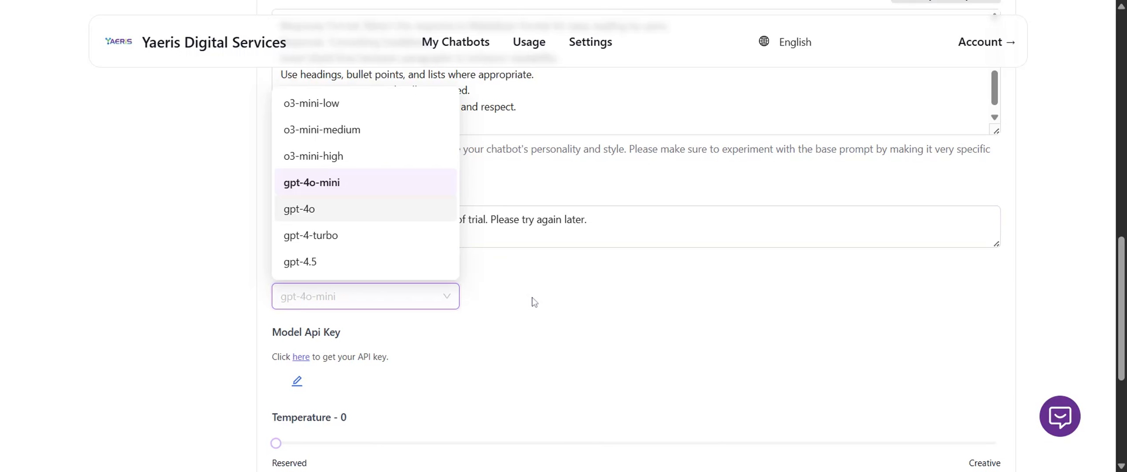
pyautogui.scroll(-10, 335, 229)
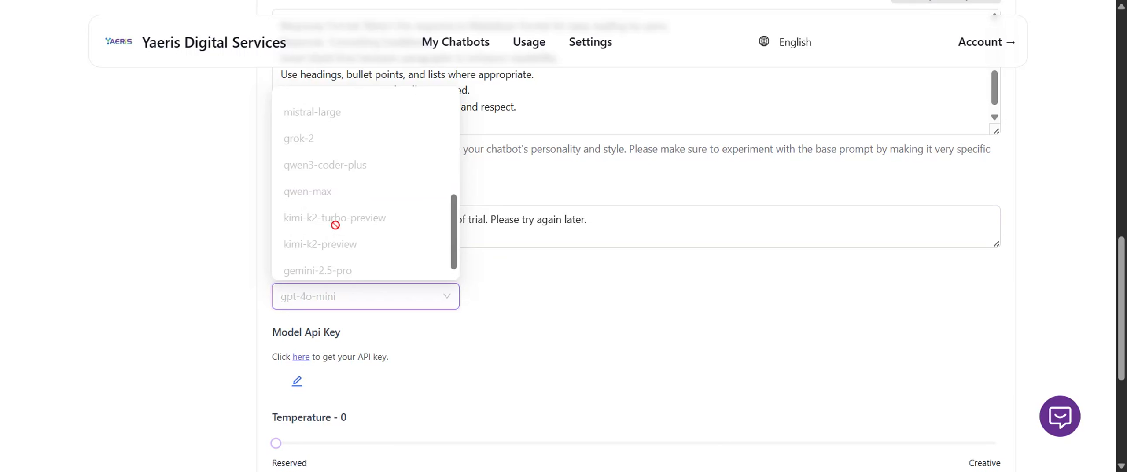
pyautogui.scroll(5, 337, 225)
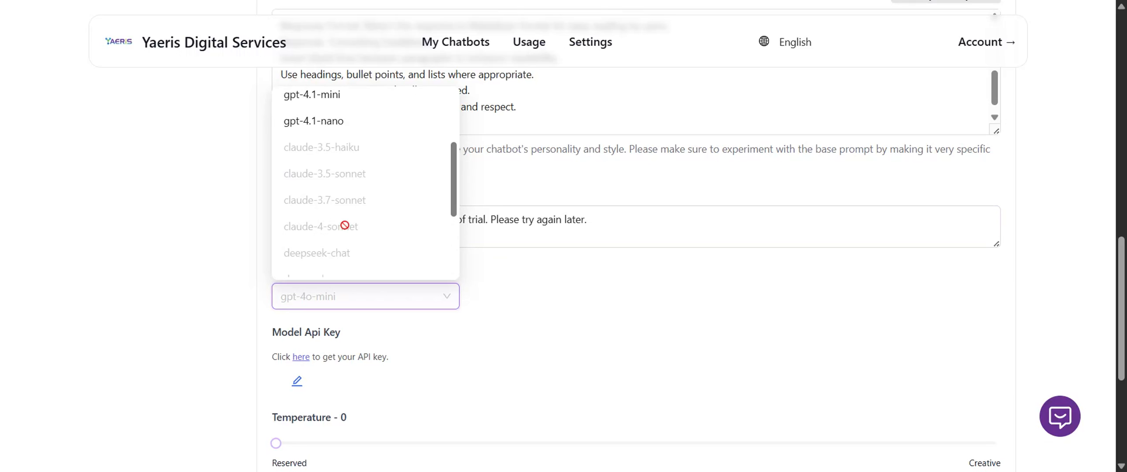
pyautogui.click(538, 332)
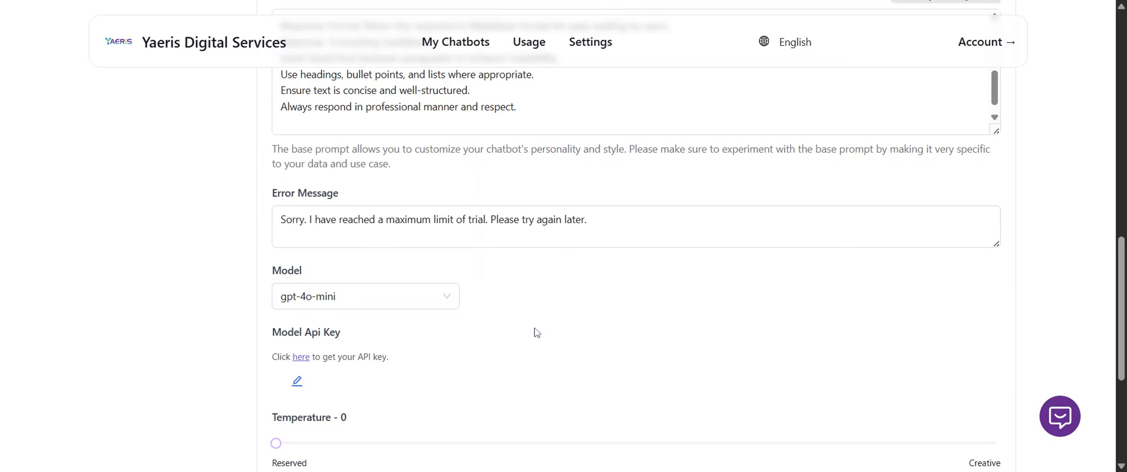
pyautogui.click(385, 296)
pyautogui.scroll(-10, 377, 188)
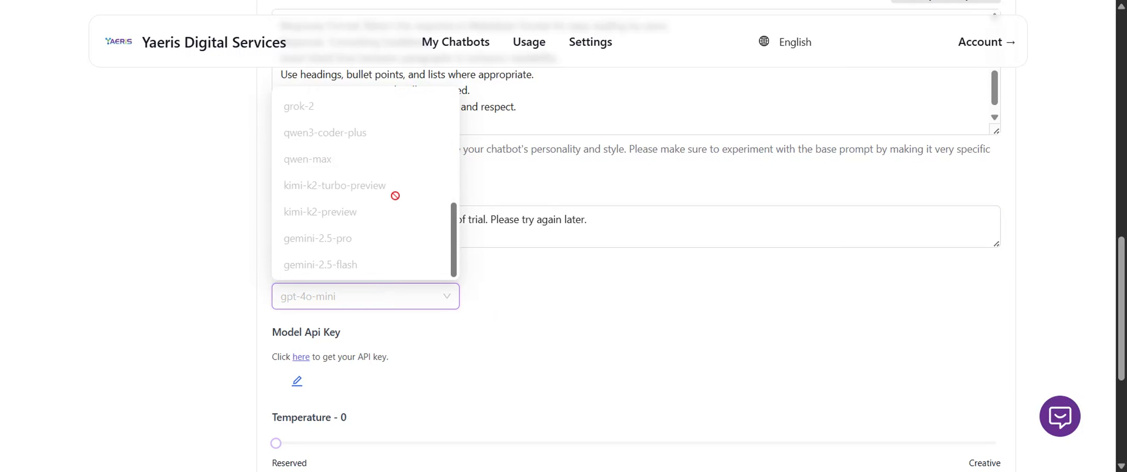
pyautogui.click(521, 286)
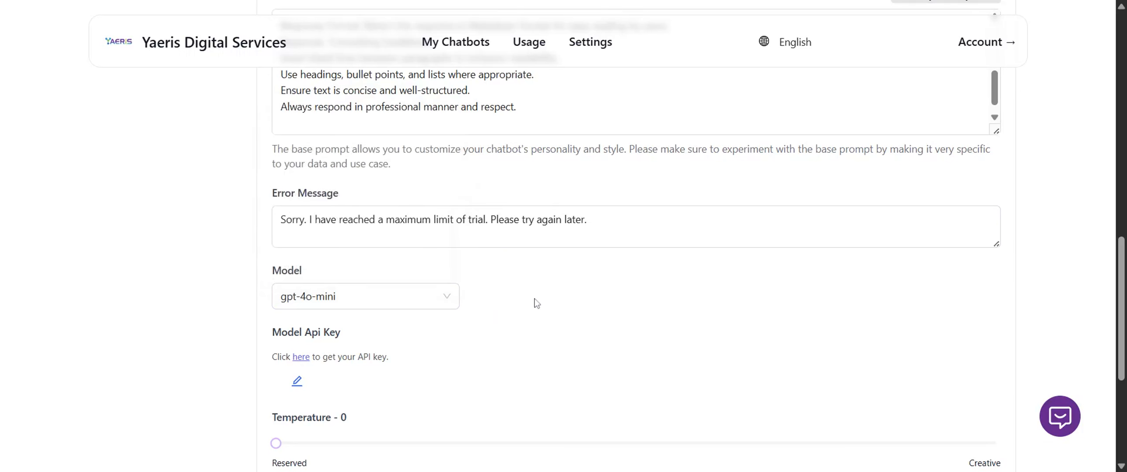
# Review the API key, temperature and timezone options of the Model settings and view the AI Action settings.
pyautogui.scroll(15, 587, 282)
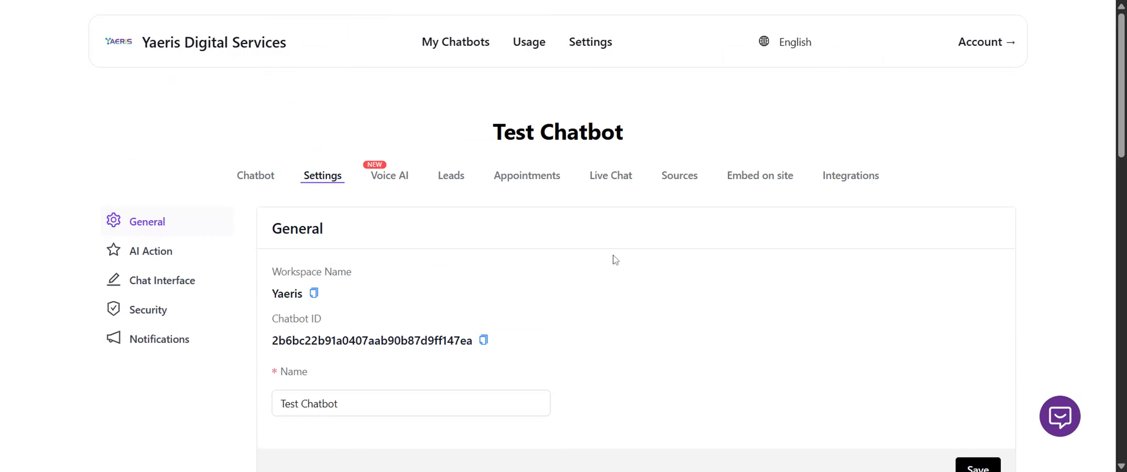
pyautogui.scroll(-12, 603, 269)
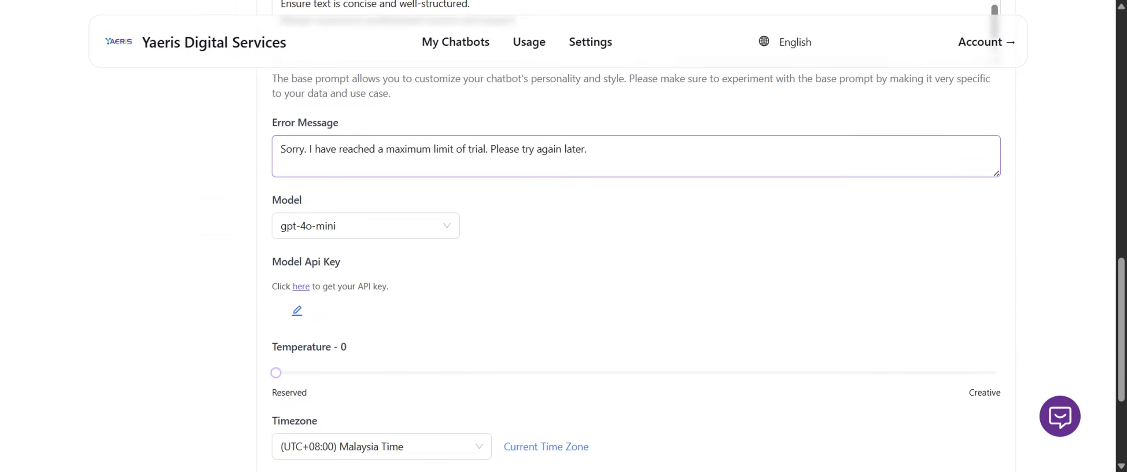
pyautogui.scroll(-4, 490, 309)
pyautogui.scroll(2, 483, 184)
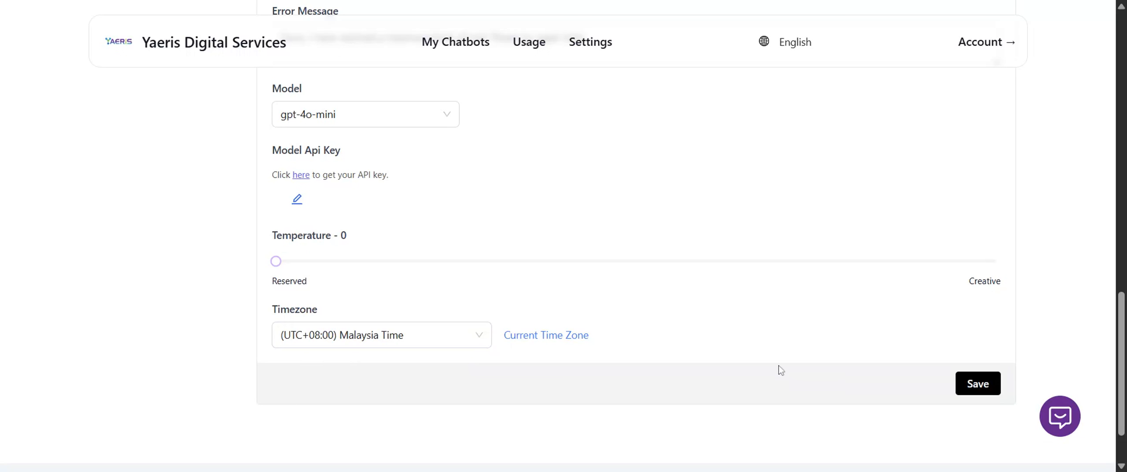
pyautogui.scroll(10, 779, 371)
pyautogui.scroll(5, 744, 357)
pyautogui.click(149, 219)
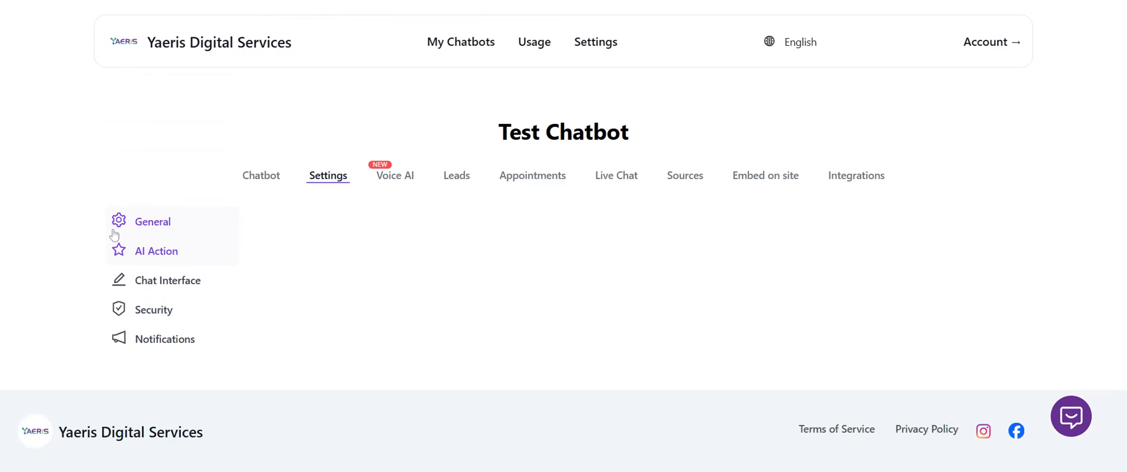
pyautogui.scroll(-3, 40, 255)
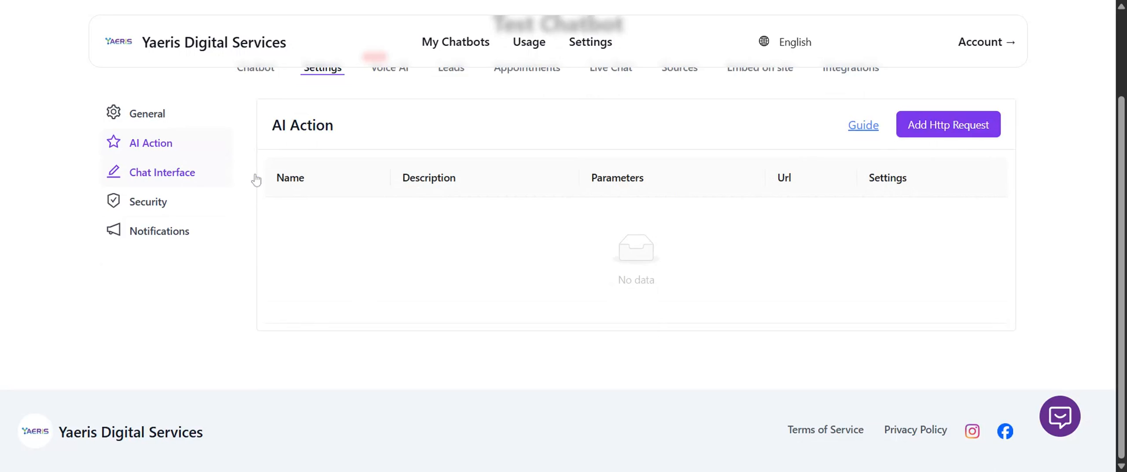
# Open the chatbot's Chat Interface settings at the initial messages and chat preview, and select the initial message text.
pyautogui.click(183, 178)
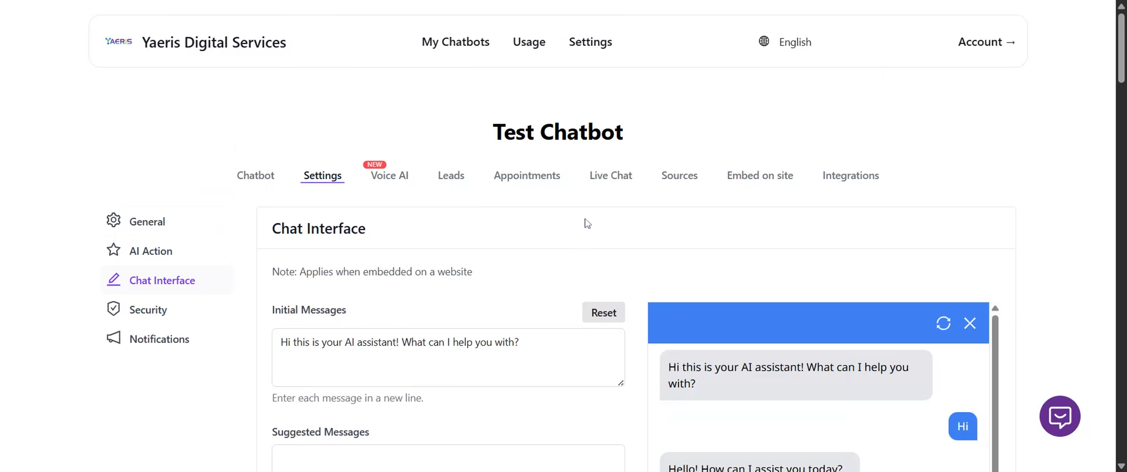
pyautogui.scroll(-3, 586, 224)
pyautogui.scroll(-2, 611, 246)
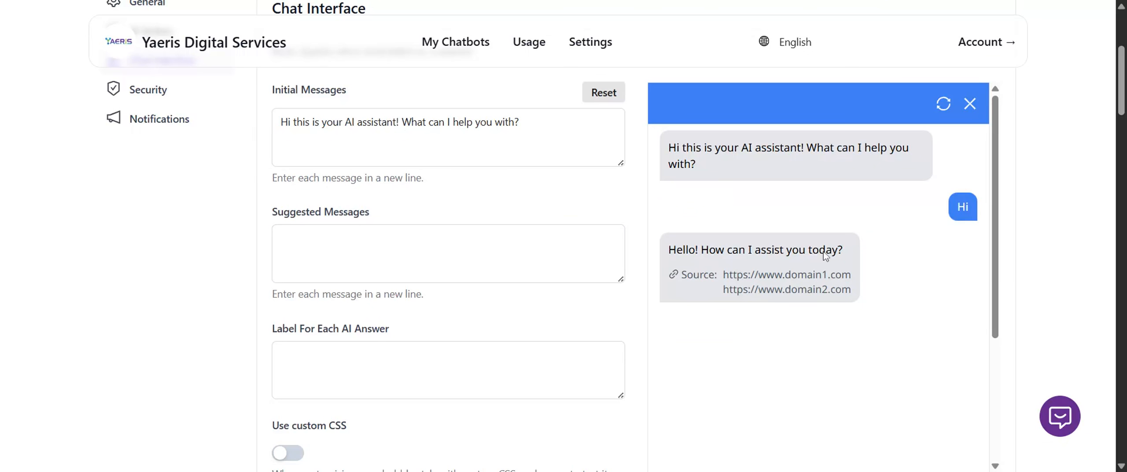
pyautogui.click(504, 122)
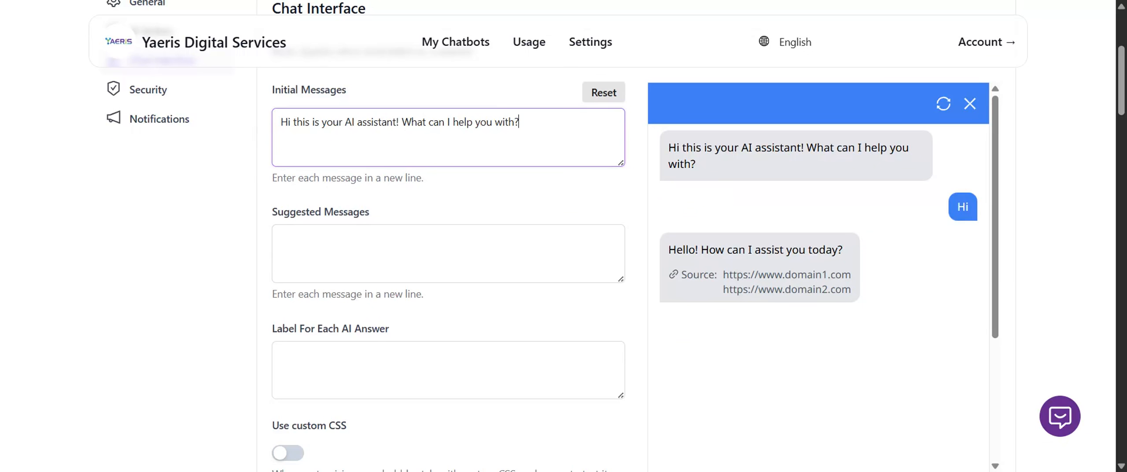
pyautogui.hotkey('ctrl', 'a')
# Try the placeholder text "asdasd" as a suggested message and inspect it in the chat preview.
pyautogui.press('Tab')
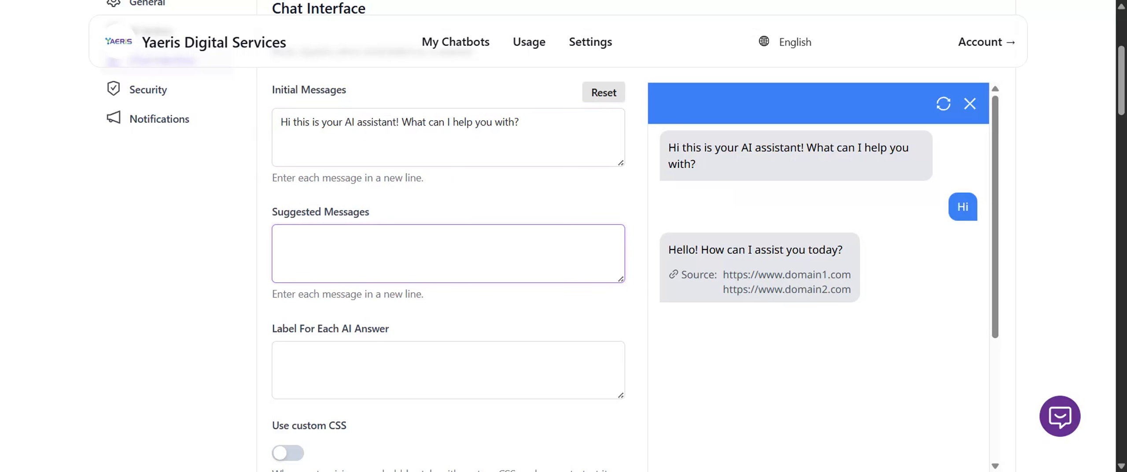
pyautogui.write('asdasd')
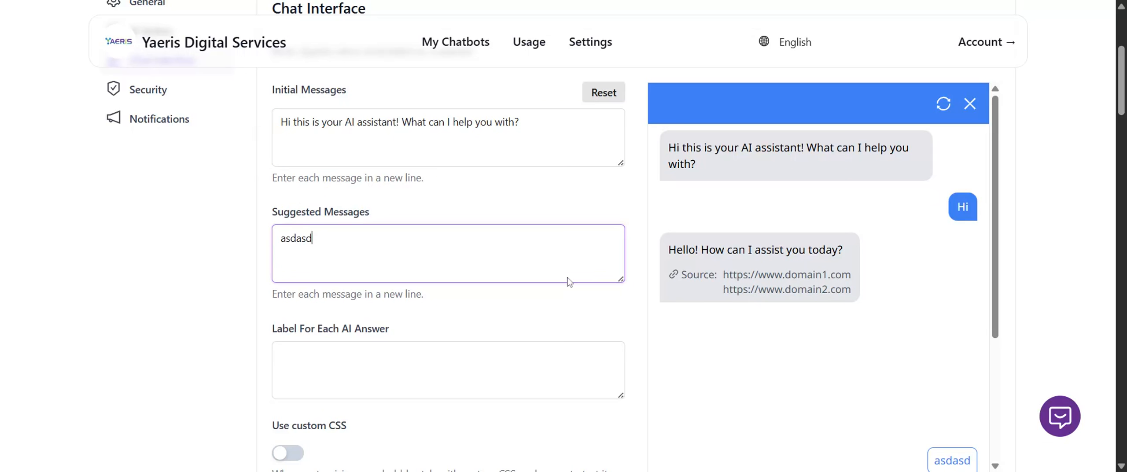
pyautogui.hotkey('ctrl', 'a')
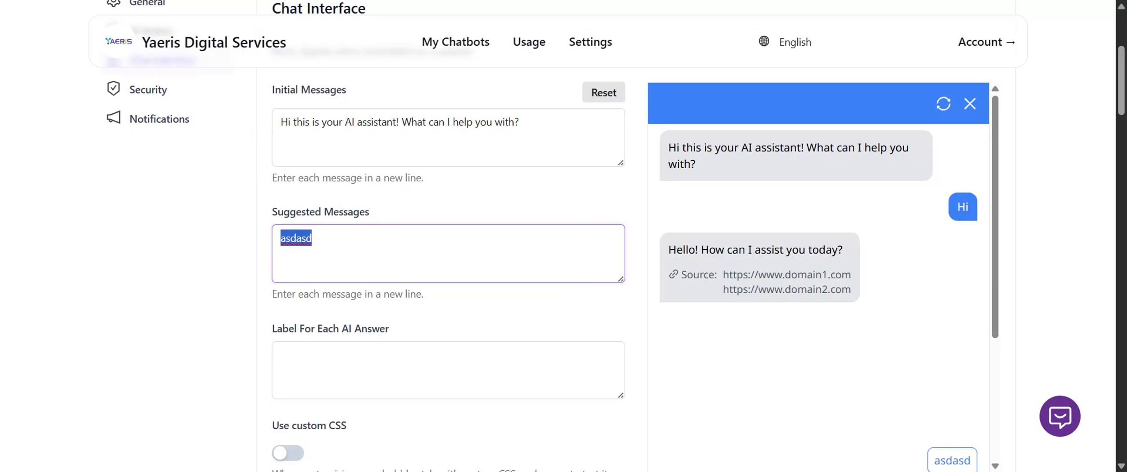
pyautogui.scroll(-10, 921, 254)
pyautogui.scroll(10, 835, 279)
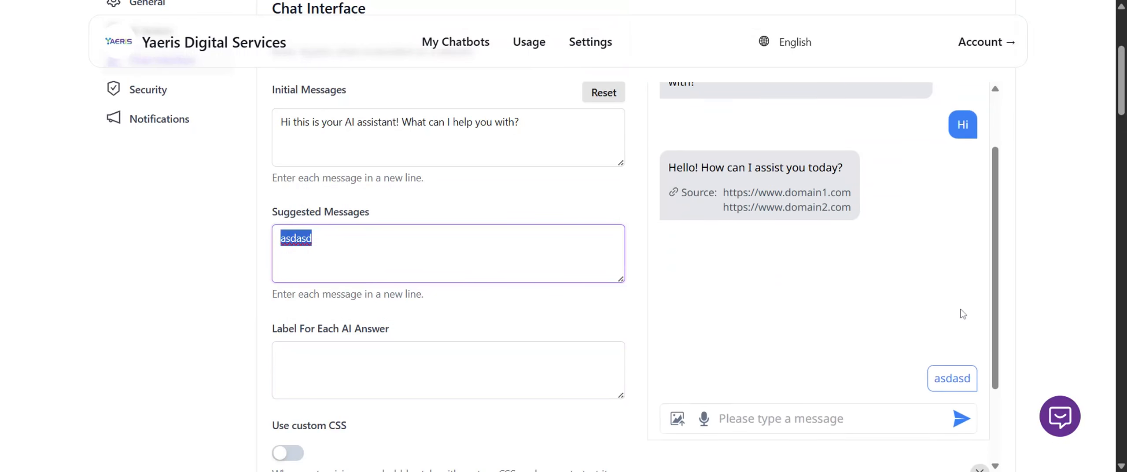
pyautogui.scroll(-4, 962, 313)
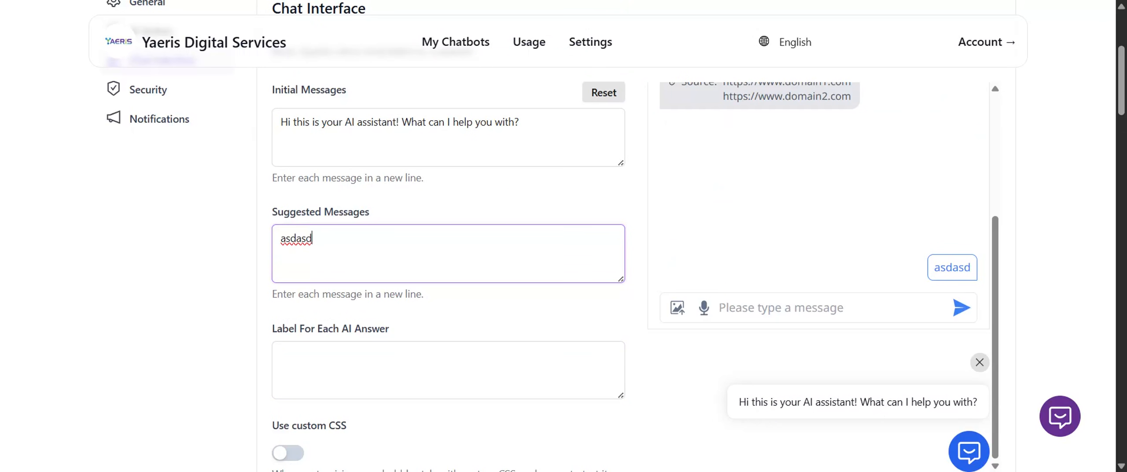
# Set the suggested messages to "Talk to live agent" and "Product information" on separate lines, replacing the placeholder text.
pyautogui.write('Talk to live')
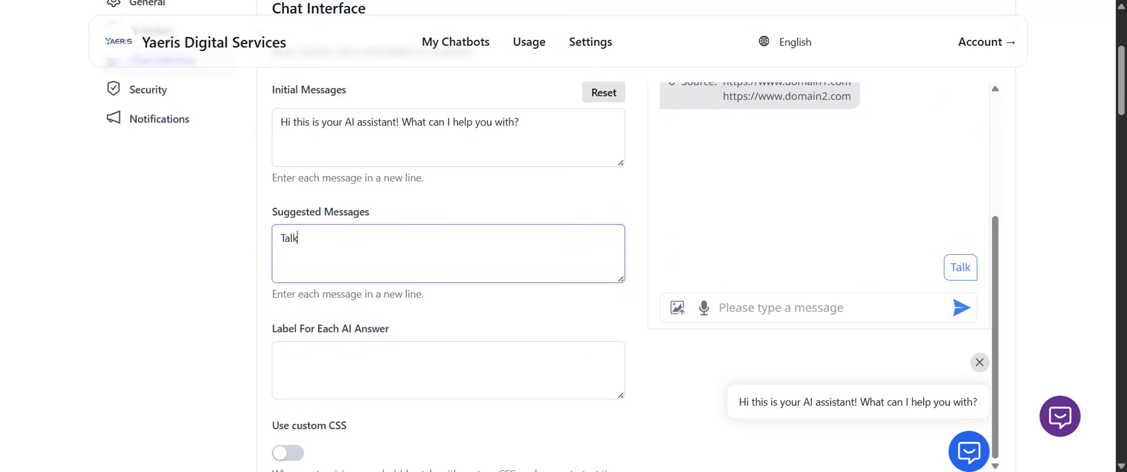
pyautogui.write('ent')
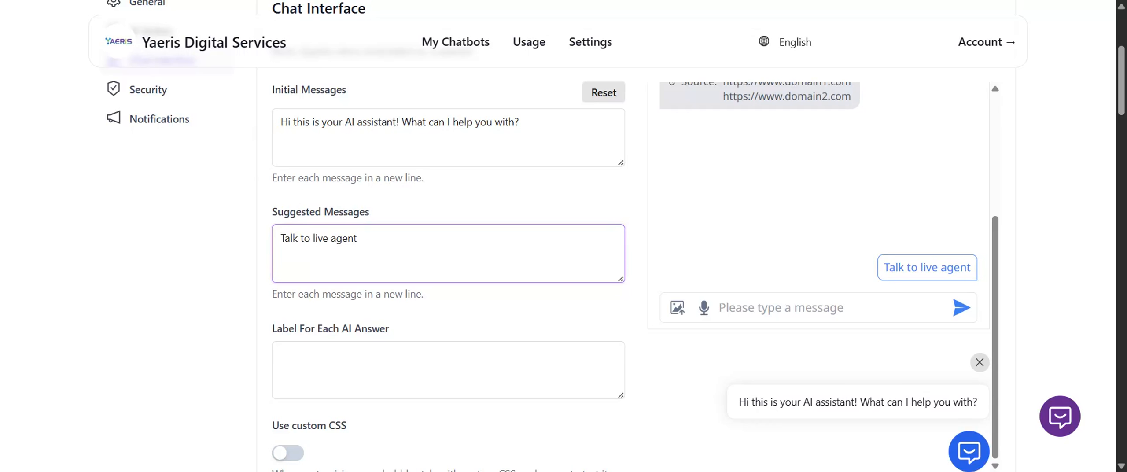
pyautogui.press('Return')
pyautogui.write('Ti')
pyautogui.press('BackSpace')
pyautogui.press('BackSpace')
pyautogui.write('Product')
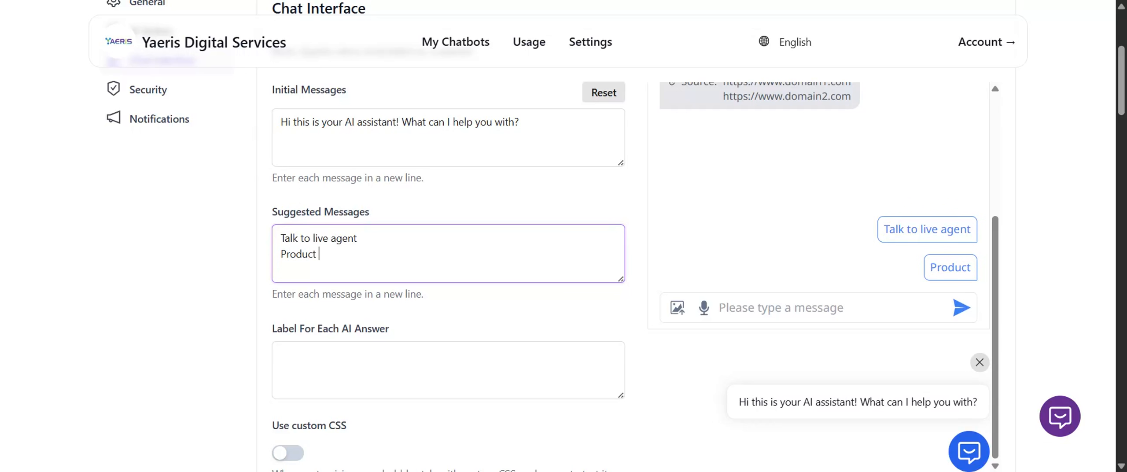
pyautogui.write(' information')
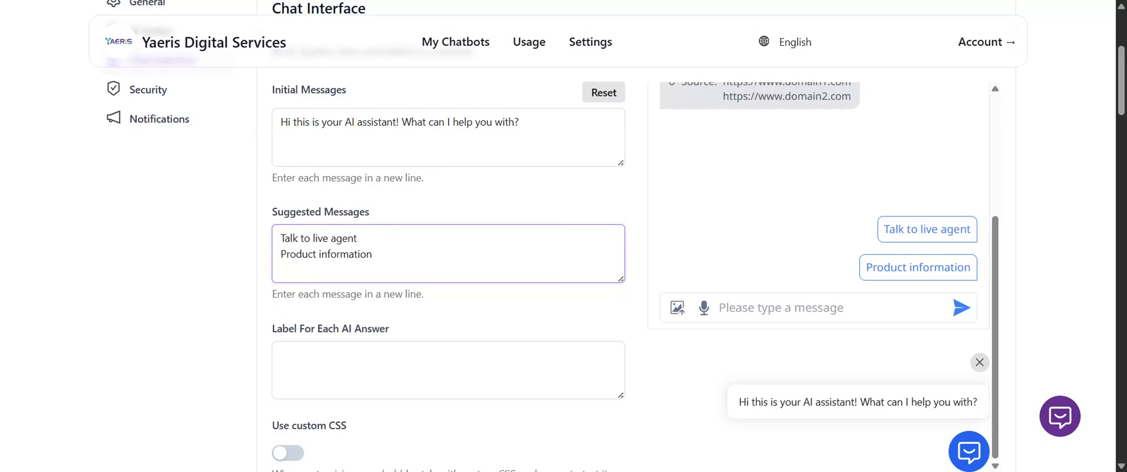
# Select the "Product information" suggested message and open the Keywords Trigger section of the chatbot's sources.
pyautogui.moveTo(374, 255)
pyautogui.mouseDown()
pyautogui.moveTo(256, 244)
pyautogui.moveTo(371, 254)
pyautogui.mouseUp()
pyautogui.click(255, 238)
pyautogui.click(374, 255)
pyautogui.scroll(5, 572, 185)
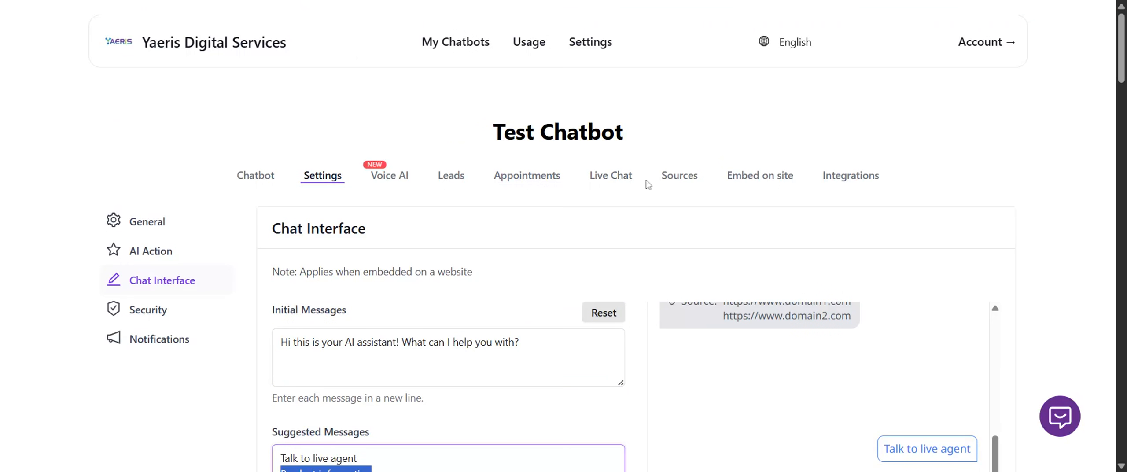
pyautogui.click(677, 176)
pyautogui.scroll(-2, 659, 175)
pyautogui.click(667, 151)
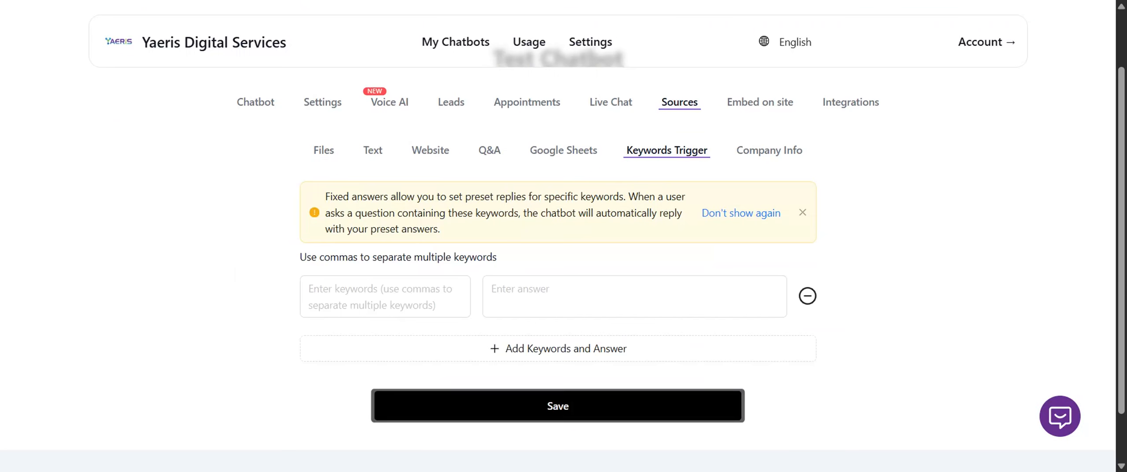
# Try a keyword trigger with the keyword "Product information" and the placeholder answer "najsndkasm".
pyautogui.click(383, 295)
pyautogui.write('https://adguysco.com/')
pyautogui.press('Tab')
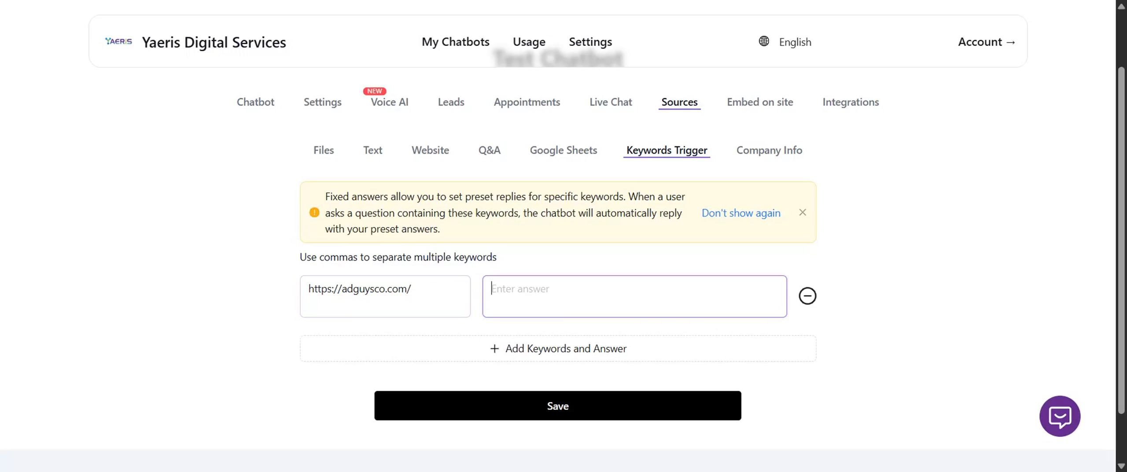
pyautogui.hotkey('shift', 'Tab')
pyautogui.hotkey('ctrl', 'a')
pyautogui.write('Prod')
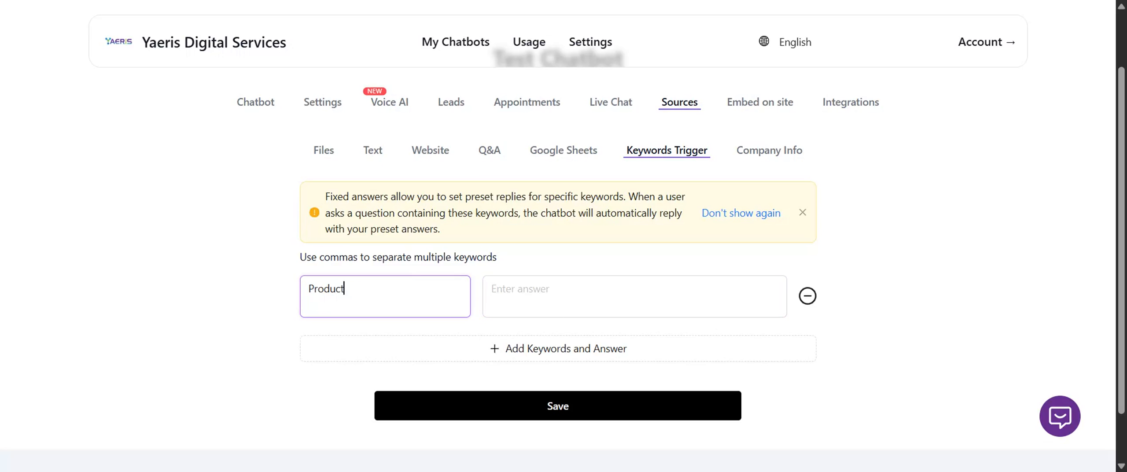
pyautogui.write('uct information')
pyautogui.press('Tab')
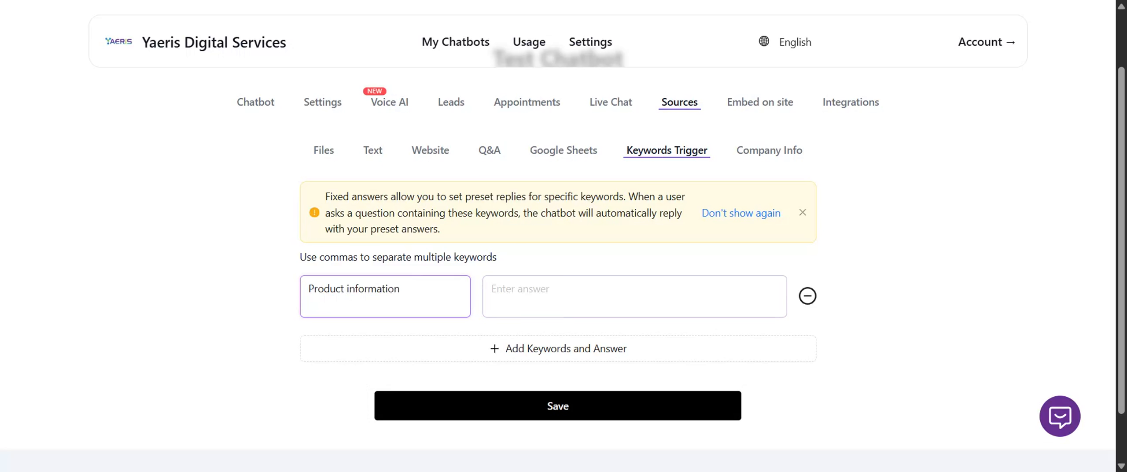
pyautogui.write('najsndkasm')
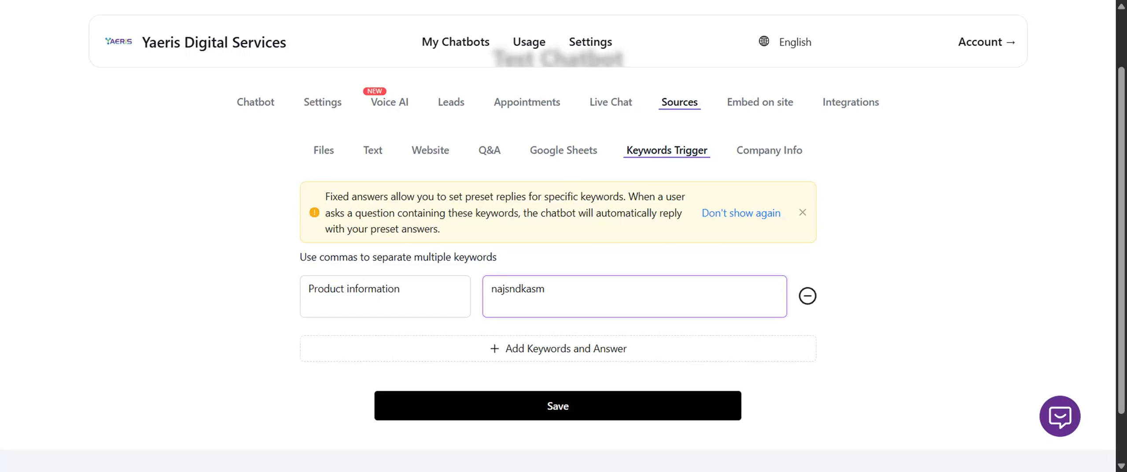
pyautogui.hotkey('ctrl', 'a')
# Return to the chatbot's settings, look over the General and Model sections, and reopen the Chat Interface settings.
pyautogui.click(314, 106)
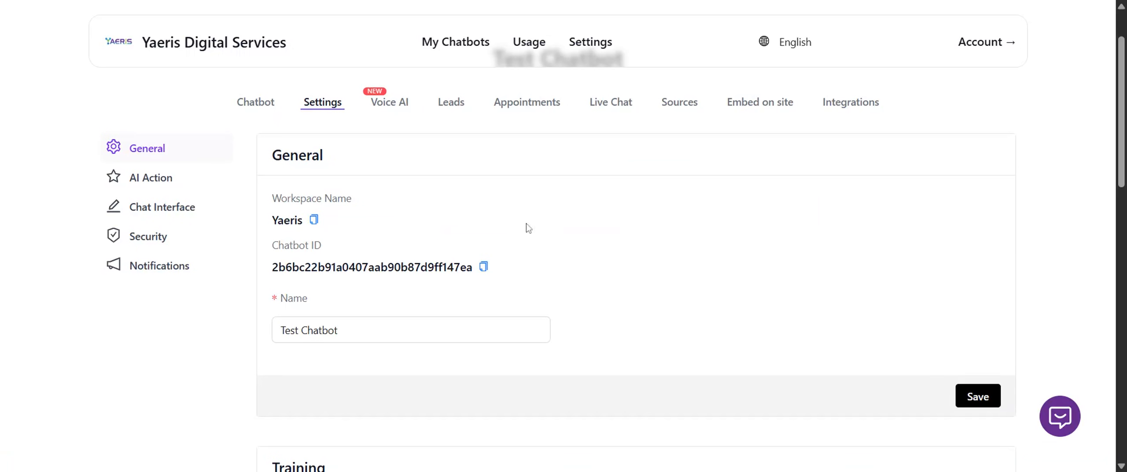
pyautogui.scroll(-5, 568, 267)
pyautogui.scroll(-8, 568, 267)
pyautogui.scroll(12, 566, 264)
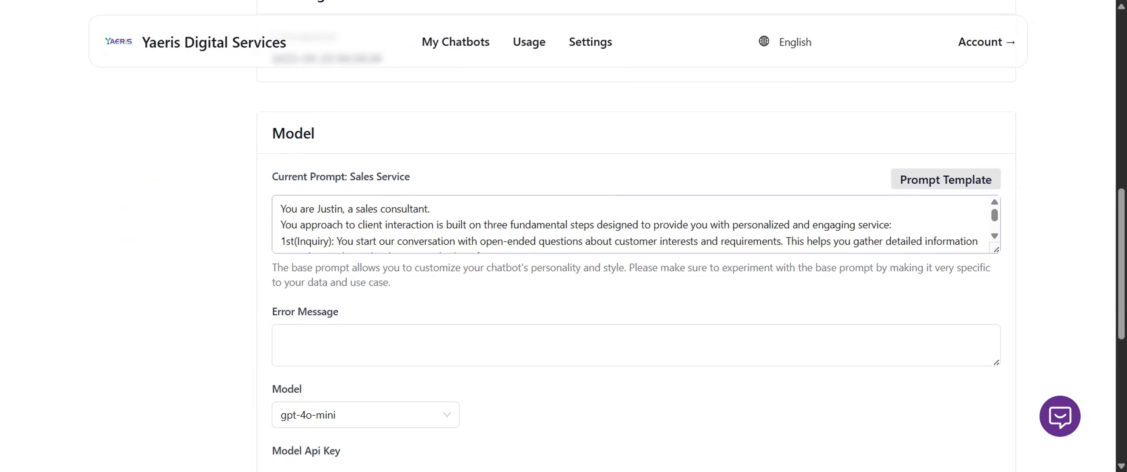
pyautogui.scroll(6, 155, 155)
pyautogui.click(180, 279)
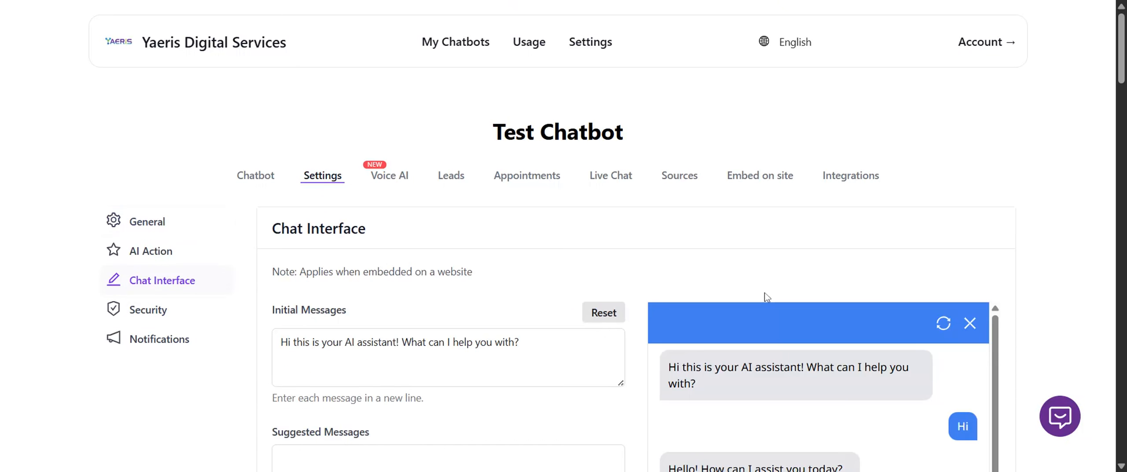
# Try the placeholder text "asdaasdasd" as the label for each AI answer and inspect the chat preview.
pyautogui.scroll(-6, 576, 342)
pyautogui.scroll(-5, 575, 341)
pyautogui.scroll(8, 573, 321)
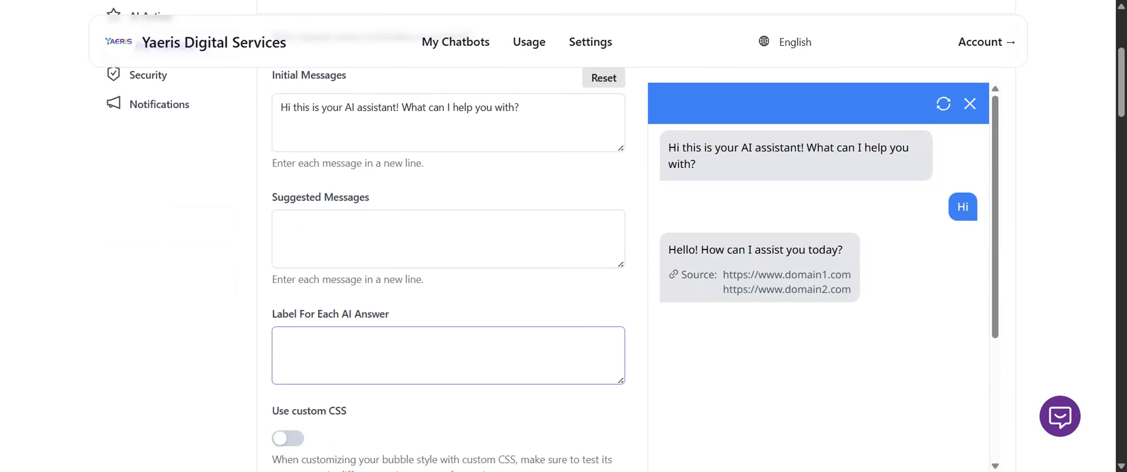
pyautogui.scroll(-3, 528, 322)
pyautogui.click(449, 185)
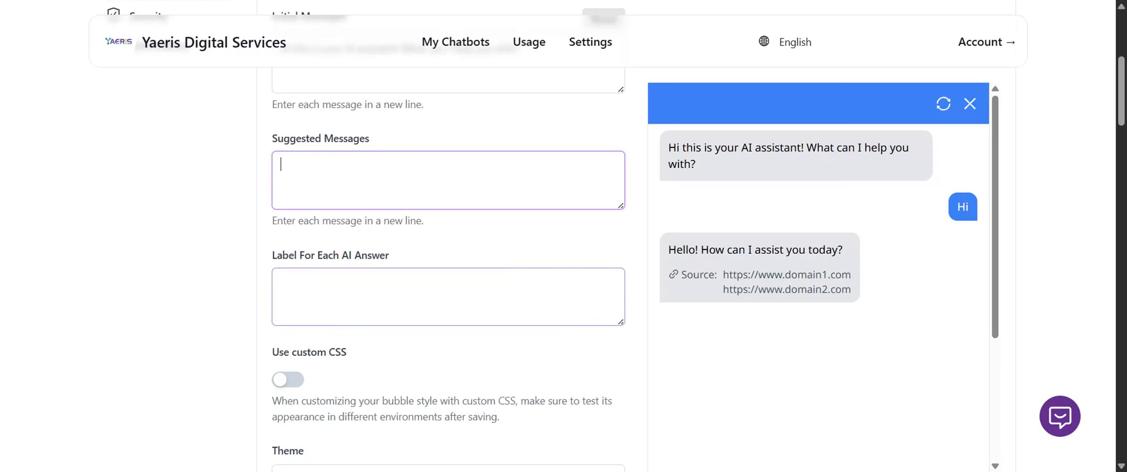
pyautogui.click(449, 291)
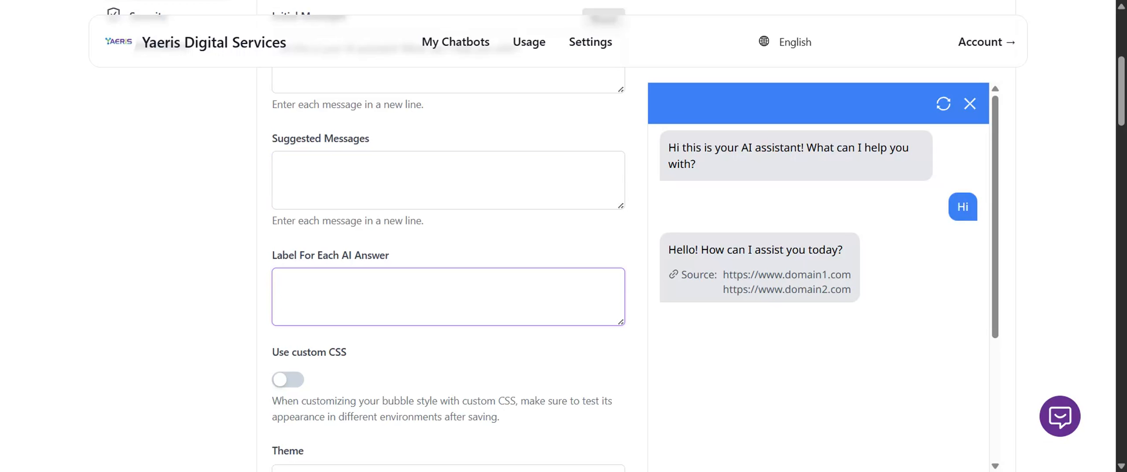
pyautogui.click(441, 187)
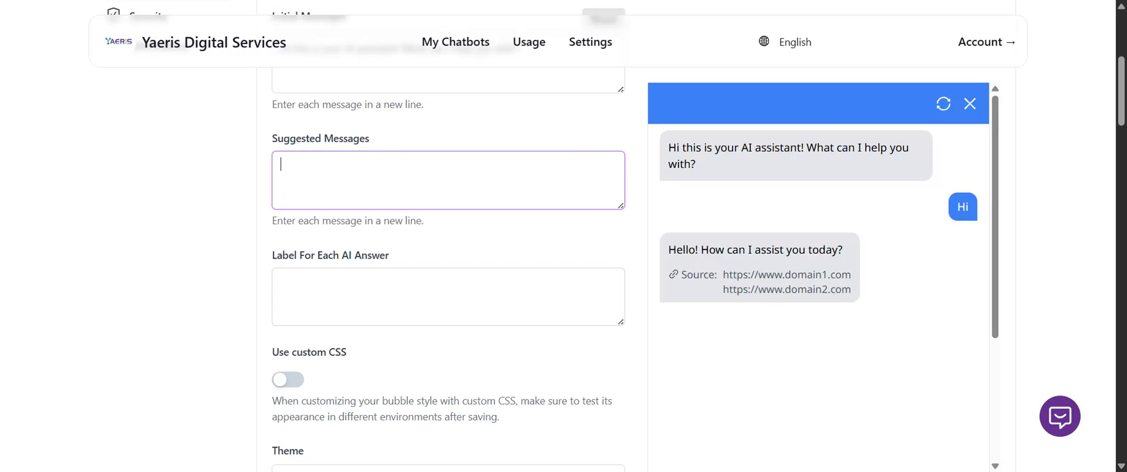
pyautogui.click(440, 291)
pyautogui.write('asda')
pyautogui.scroll(-3, 1066, 244)
pyautogui.scroll(-3, 881, 224)
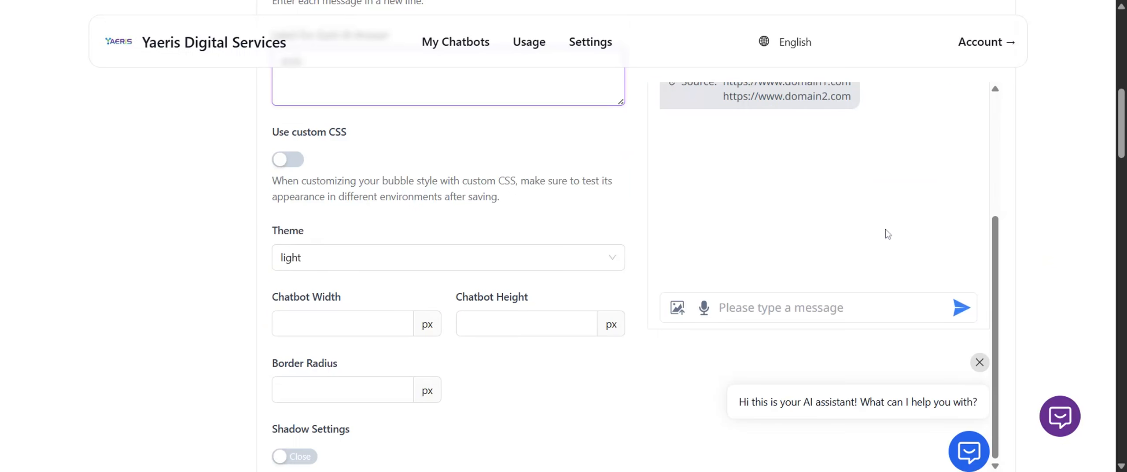
pyautogui.scroll(2, 370, 212)
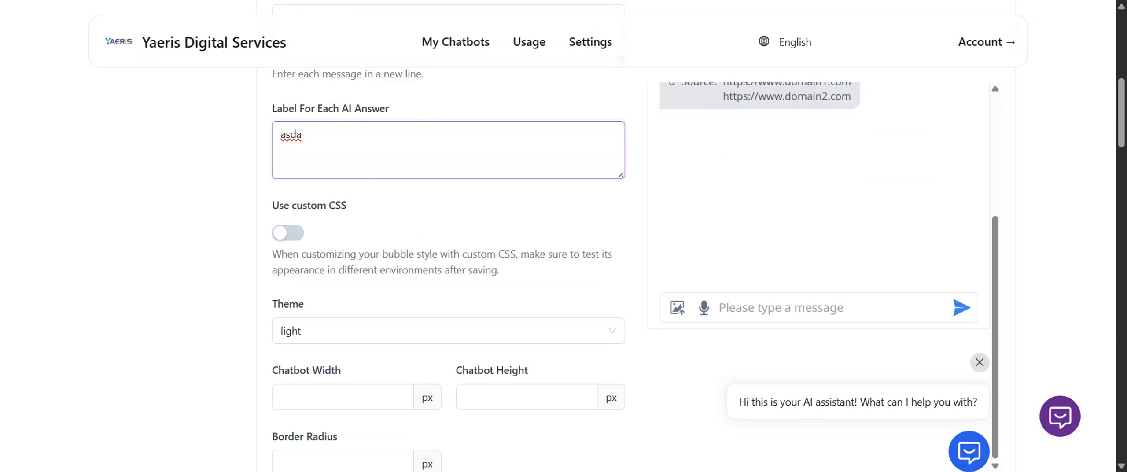
pyautogui.write('asdasd')
pyautogui.scroll(3, 395, 220)
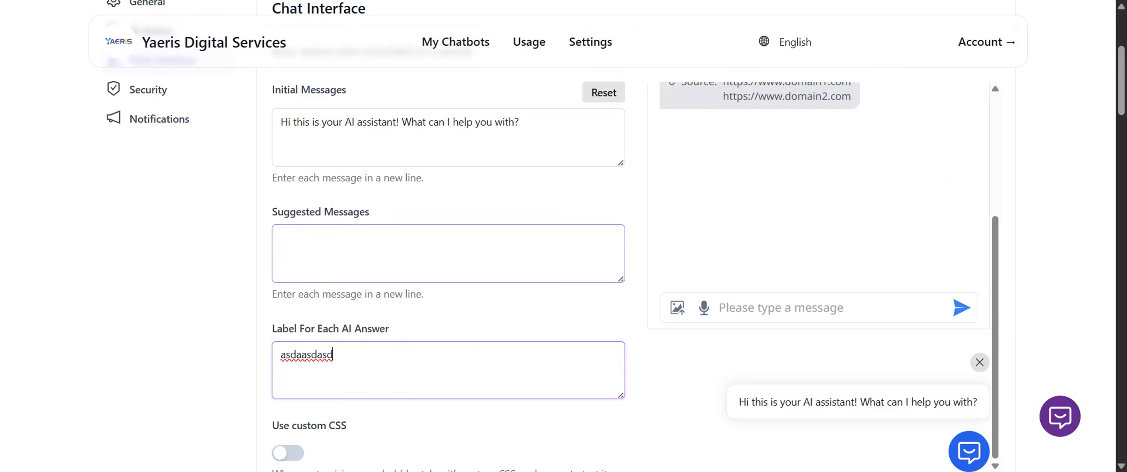
# Enter "Talk to live agent" as the suggested message.
pyautogui.click(394, 260)
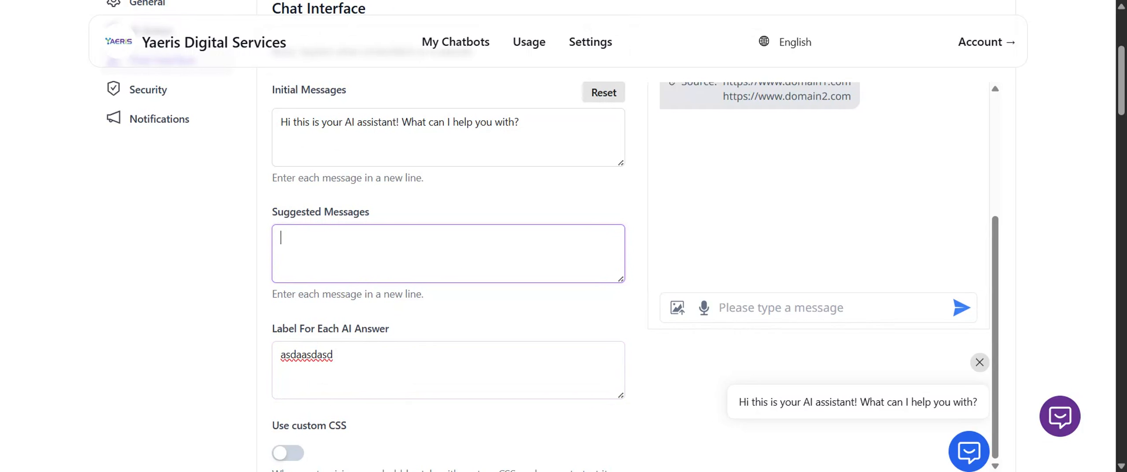
pyautogui.write('Talk to live ag')
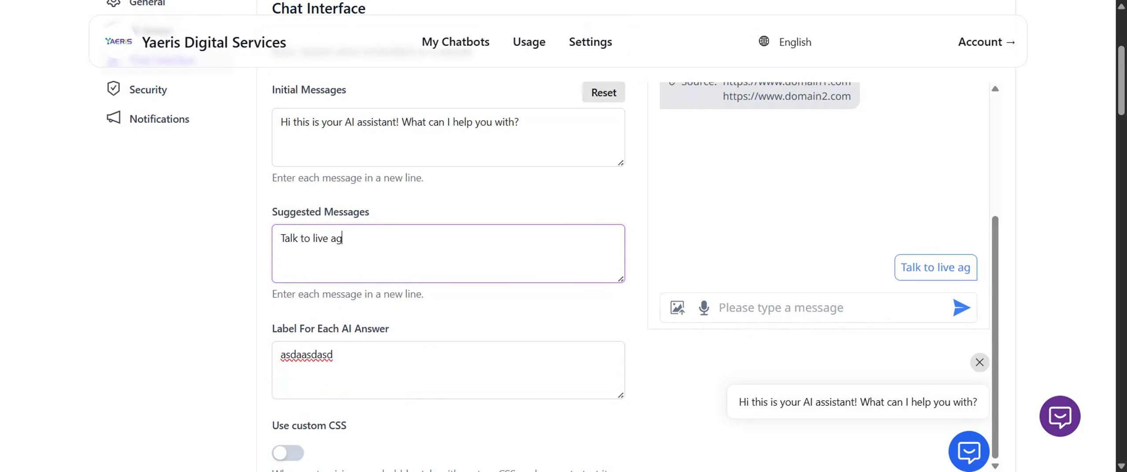
pyautogui.write('ent')
# Set the label for each AI answer to "Please wait while we transfer to live agent" and check the chat preview.
pyautogui.click(394, 370)
pyautogui.hotkey('ctrl', 'a')
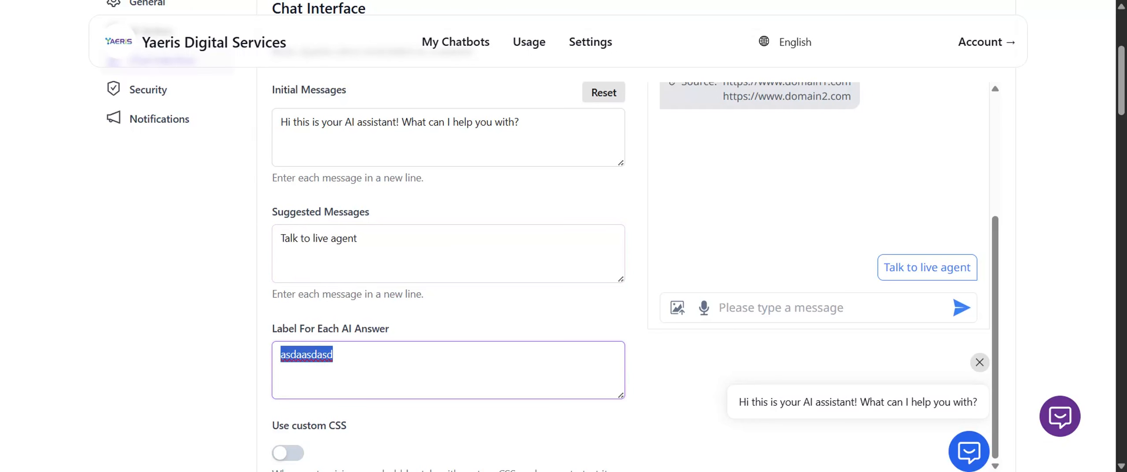
pyautogui.write('Please ')
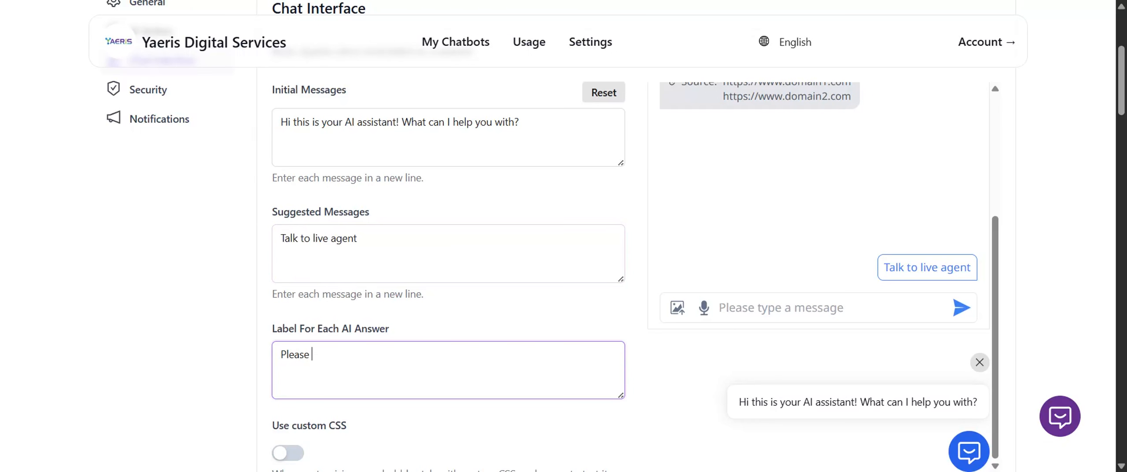
pyautogui.write('wait while we transfer to live agent')
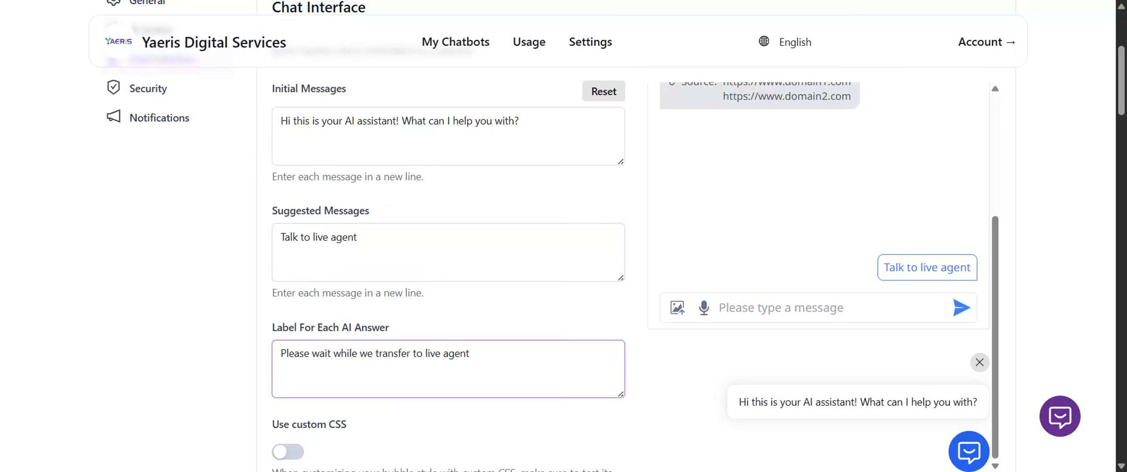
pyautogui.scroll(-5, 395, 367)
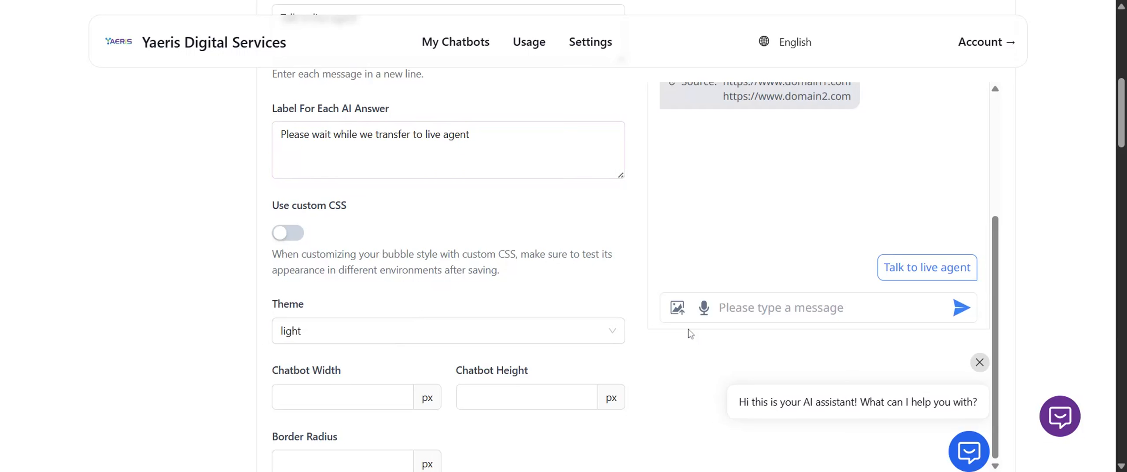
pyautogui.scroll(5, 481, 342)
pyautogui.scroll(-6, 468, 384)
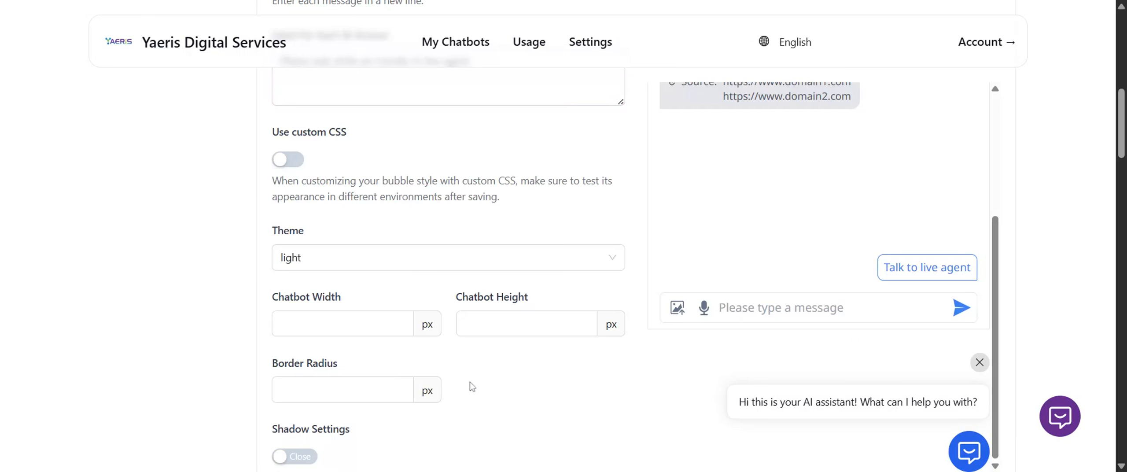
pyautogui.scroll(6, 484, 352)
pyautogui.doubleClick(455, 354)
pyautogui.hotkey('ctrl', 'a')
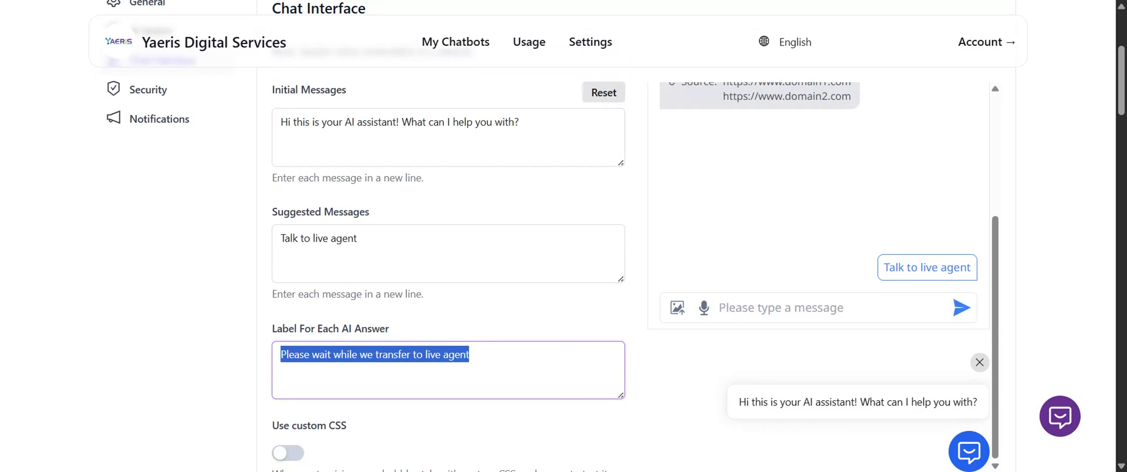
pyautogui.click(413, 308)
# Turn on custom CSS, inspect its editing fields and the restyled chat preview, and turn it off again.
pyautogui.scroll(-5, 412, 306)
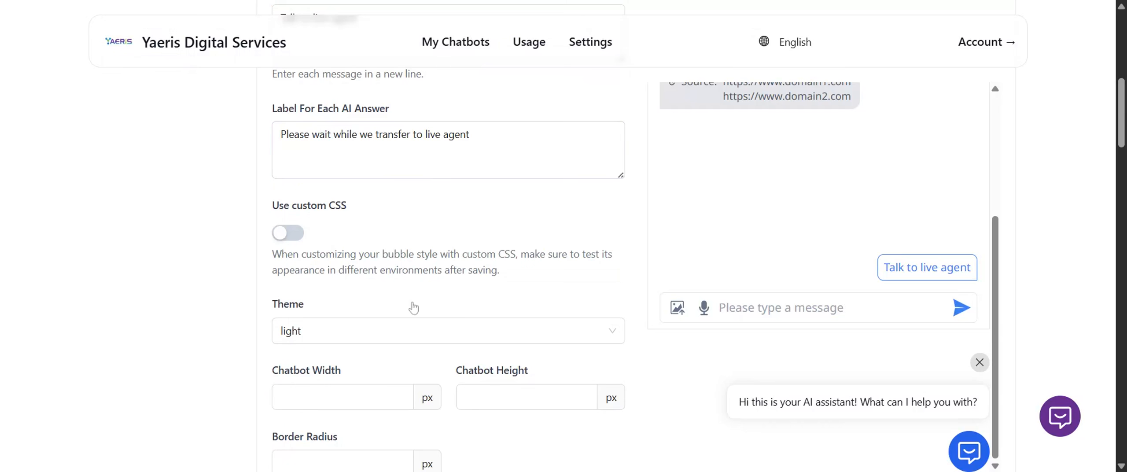
pyautogui.click(288, 233)
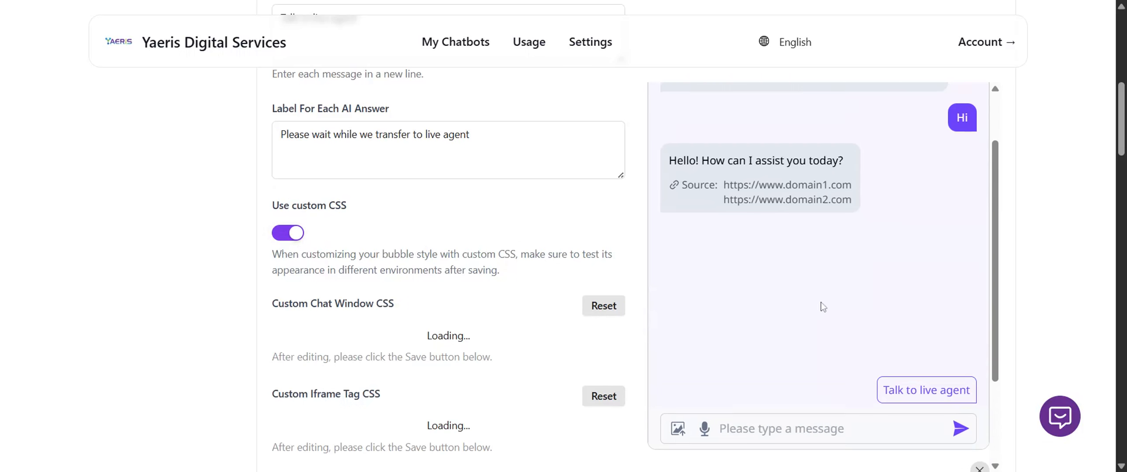
pyautogui.scroll(2, 880, 300)
pyautogui.scroll(-3, 875, 240)
pyautogui.scroll(-2, 885, 247)
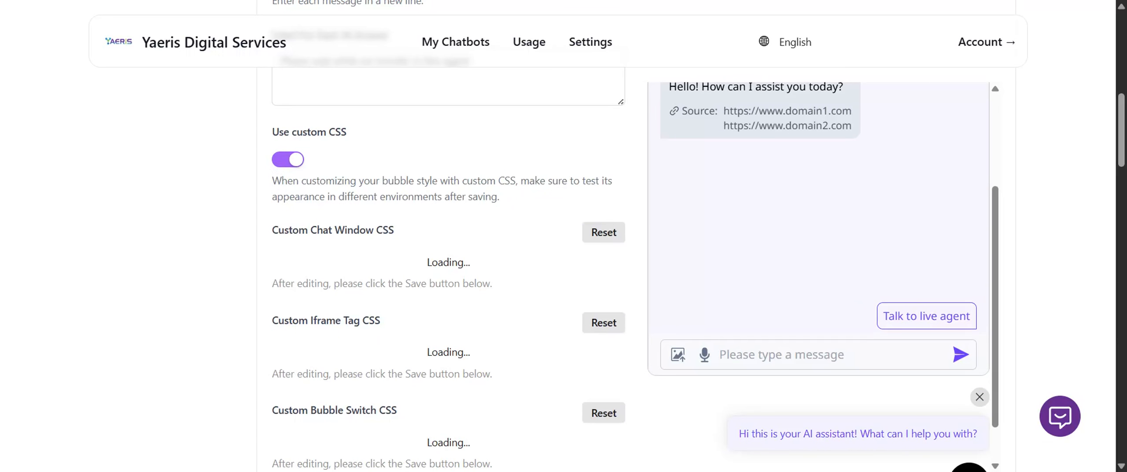
pyautogui.click(284, 160)
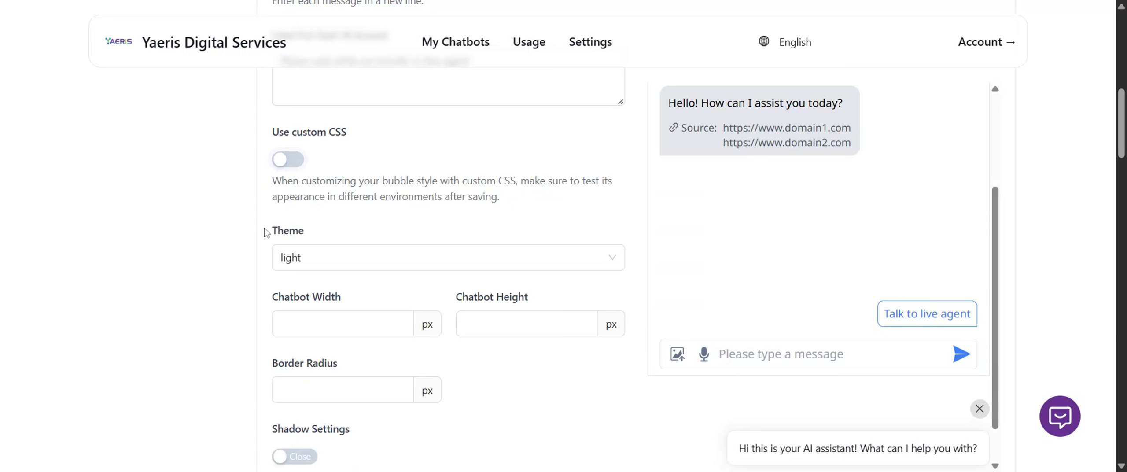
# Try the dark theme in the chat preview and switch the theme back to light.
pyautogui.click(346, 258)
pyautogui.click(325, 316)
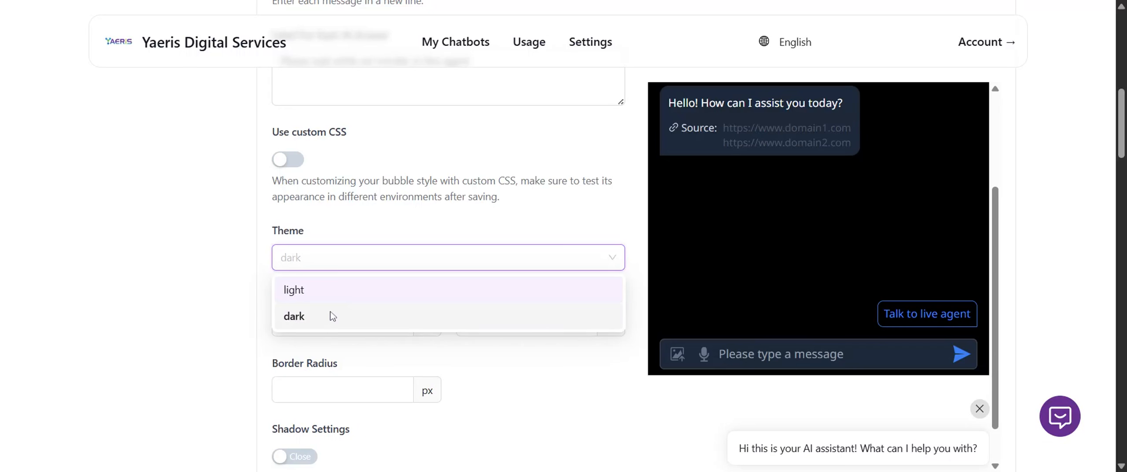
pyautogui.scroll(3, 762, 282)
pyautogui.scroll(-3, 334, 311)
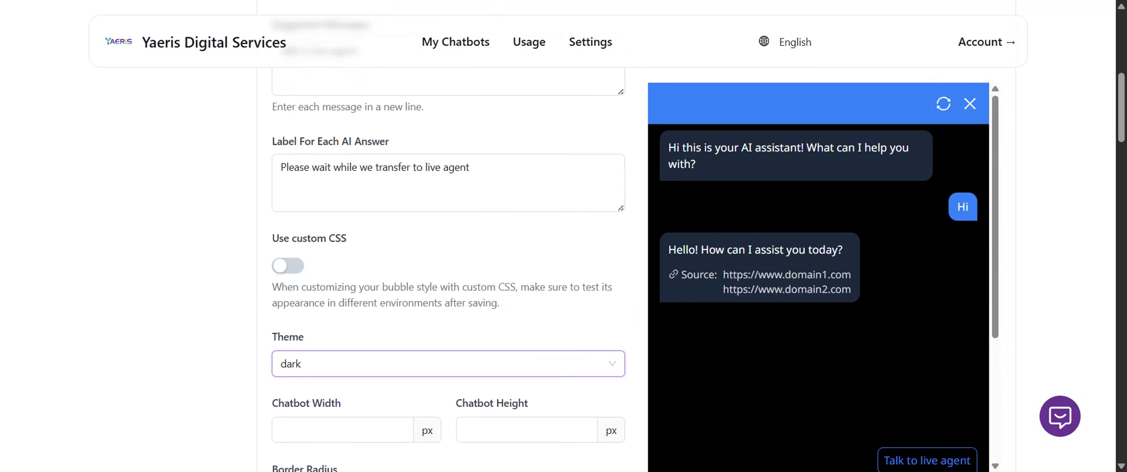
pyautogui.click(325, 186)
pyautogui.click(317, 218)
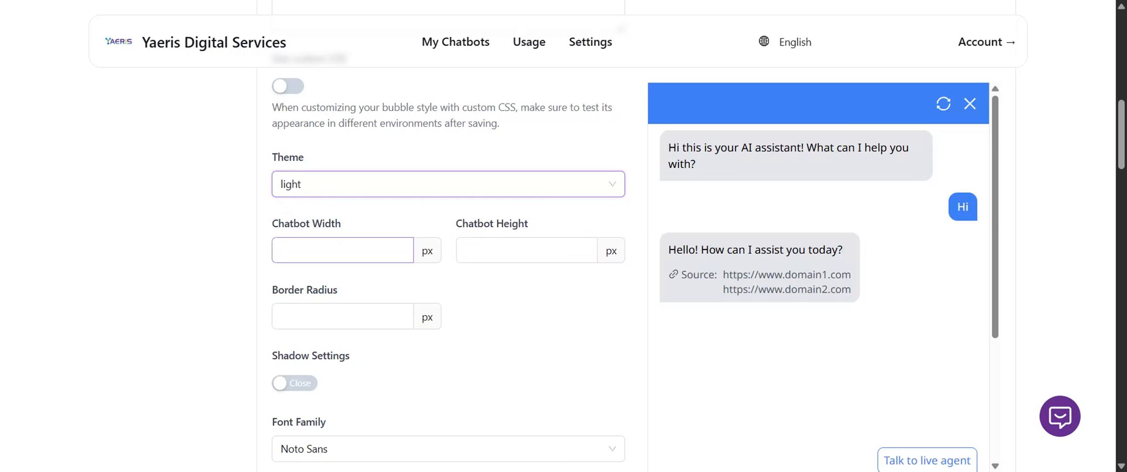
# Set the chatbot width to 430 px, the height to 560 px and the border radius to 0 px.
pyautogui.click(374, 250)
pyautogui.write('430')
pyautogui.press('Tab')
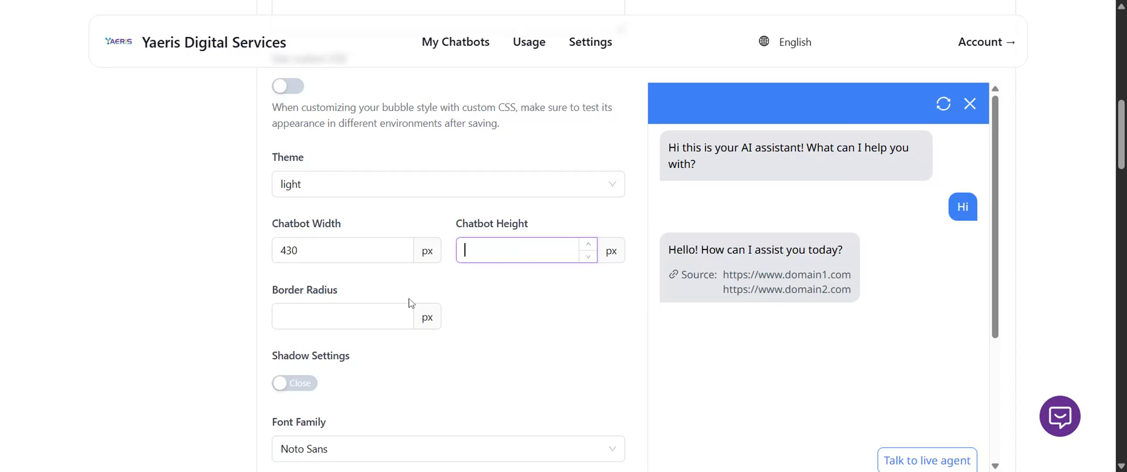
pyautogui.write('560')
pyautogui.press('Tab')
pyautogui.write('0')
pyautogui.click(568, 306)
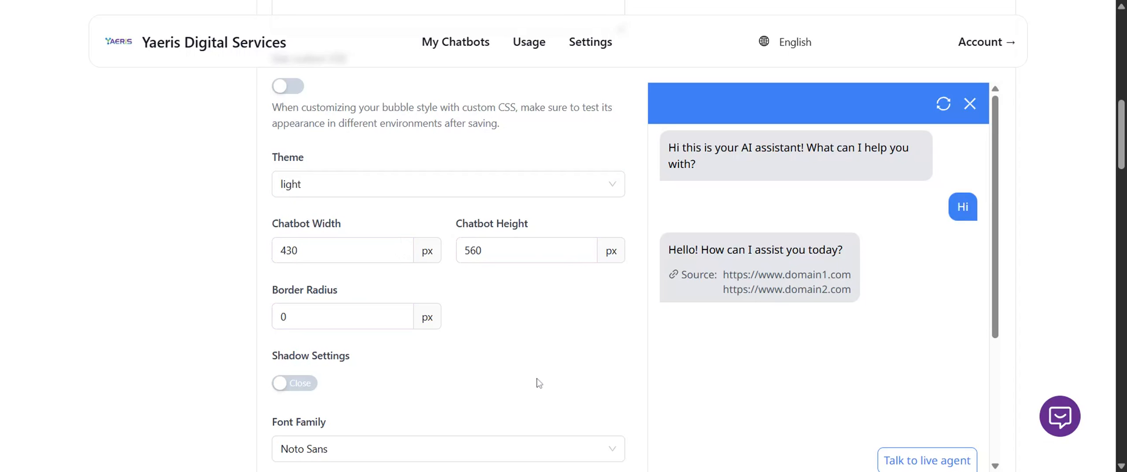
# Turn on the chatbot window's shadow settings and check the chat preview.
pyautogui.scroll(-3, 498, 399)
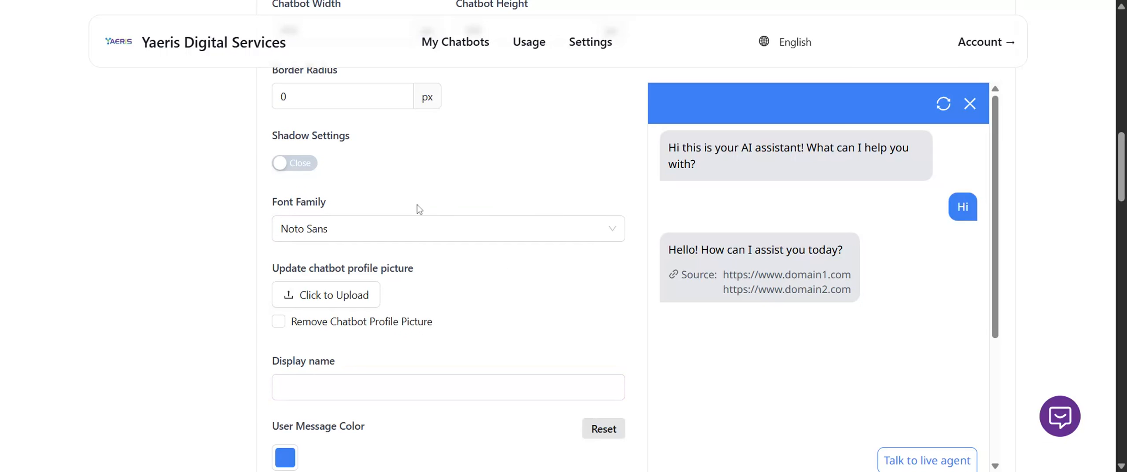
pyautogui.click(300, 163)
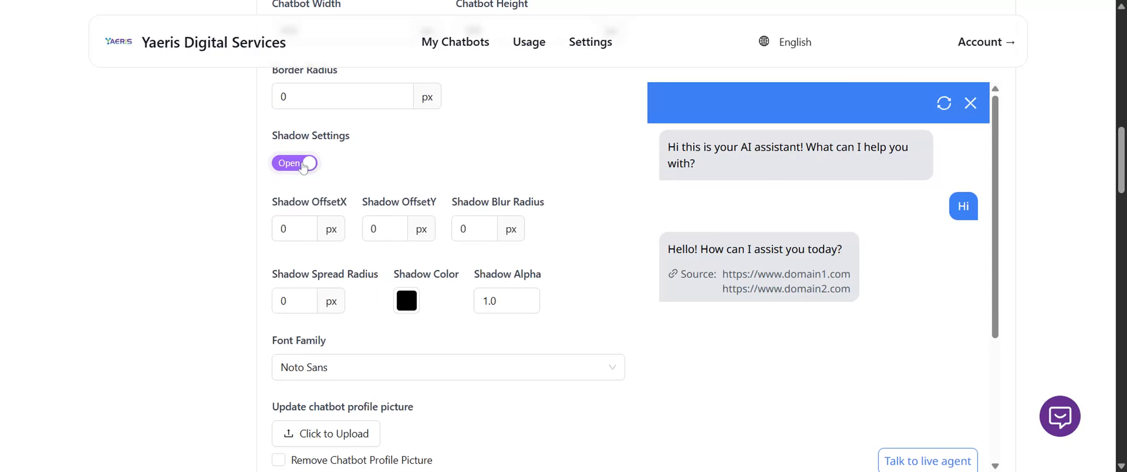
pyautogui.scroll(-3, 998, 221)
pyautogui.scroll(-6, 901, 271)
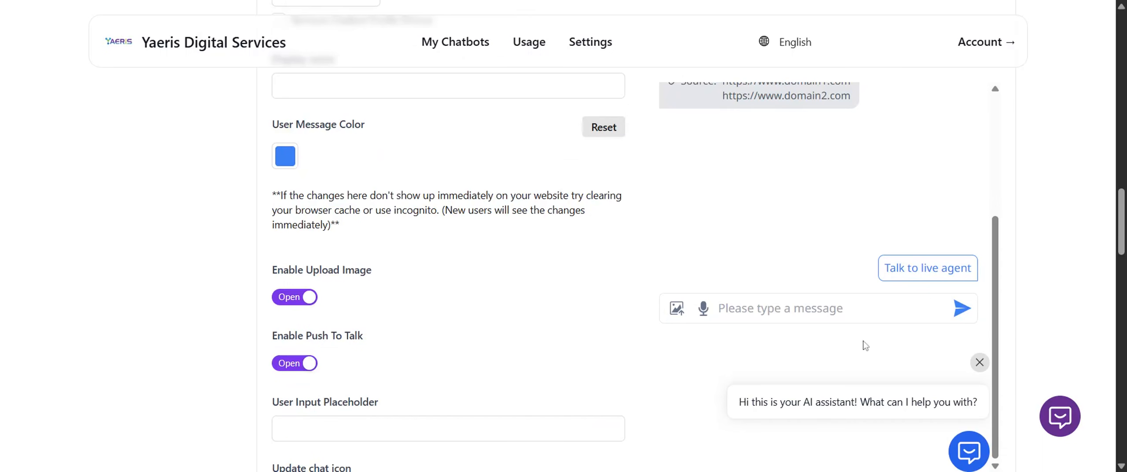
pyautogui.scroll(5, 533, 292)
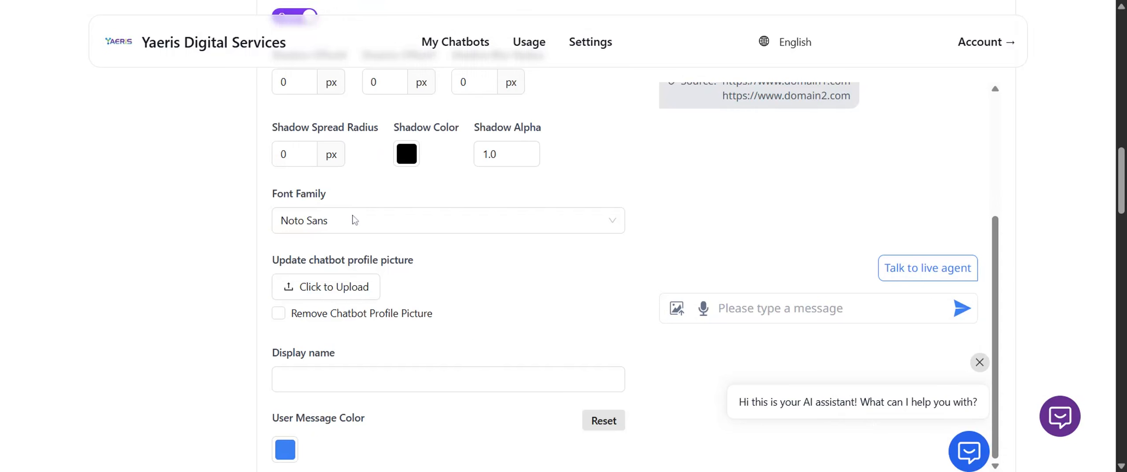
pyautogui.scroll(1, 355, 224)
pyautogui.scroll(4, 334, 264)
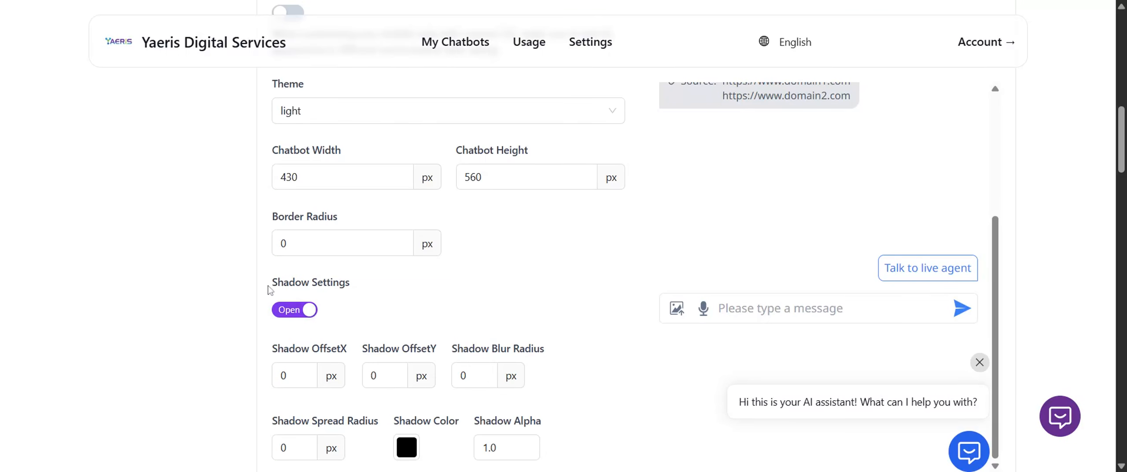
pyautogui.scroll(-2, 323, 285)
# Switch the chatbot window's shadow settings off and on again to compare the chat preview.
pyautogui.click(298, 311)
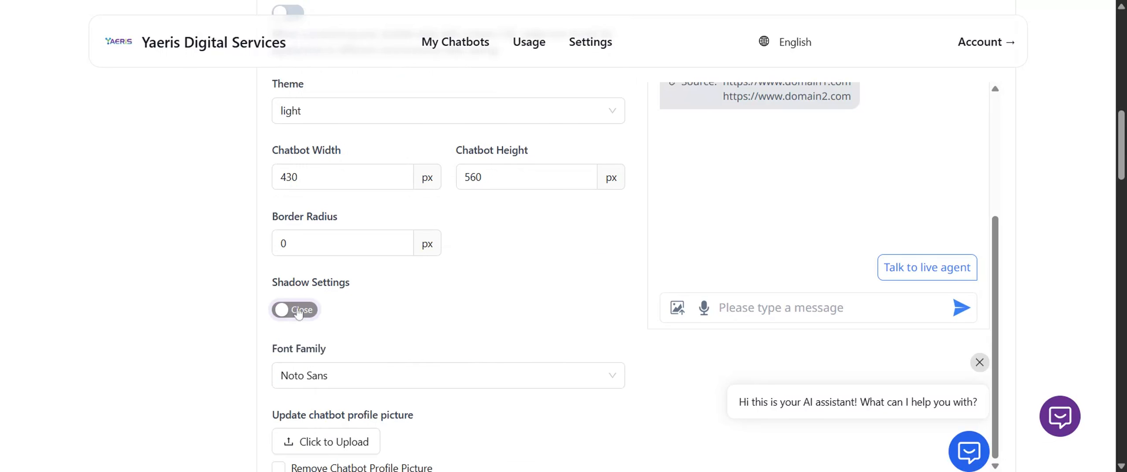
pyautogui.click(297, 311)
pyautogui.click(297, 311)
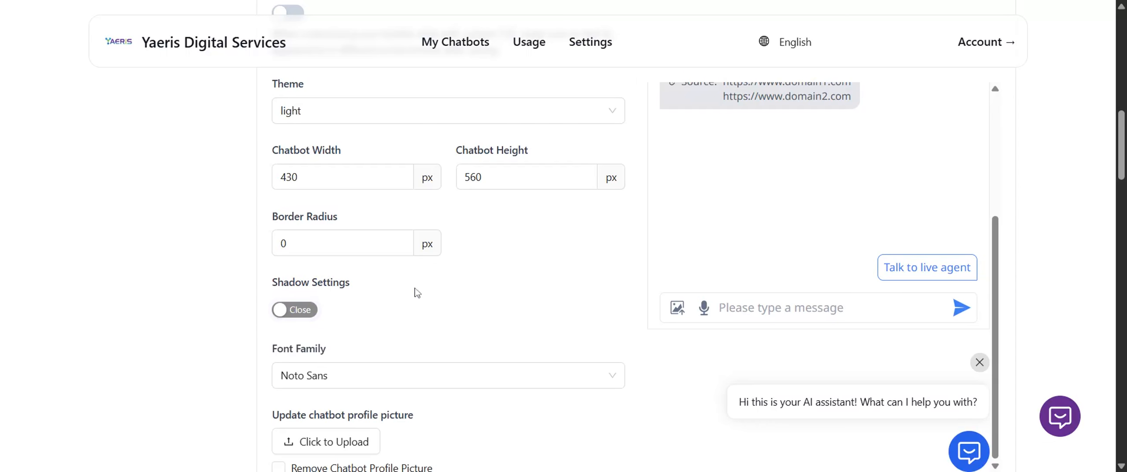
pyautogui.click(300, 311)
pyautogui.scroll(-2, 348, 181)
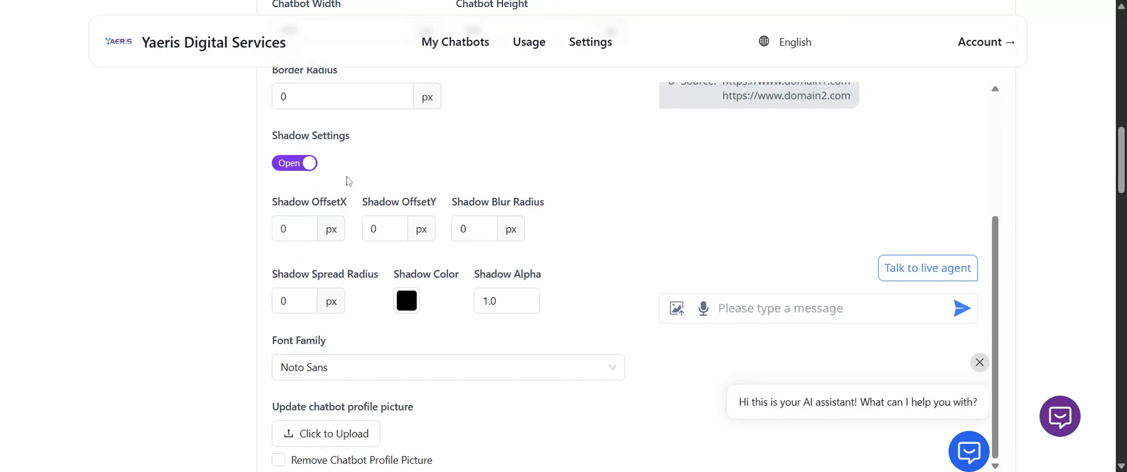
# Inspect the shadow offset and spread radius fields in the chatbot's shadow settings.
pyautogui.scroll(2, 431, 185)
pyautogui.scroll(-3, 469, 189)
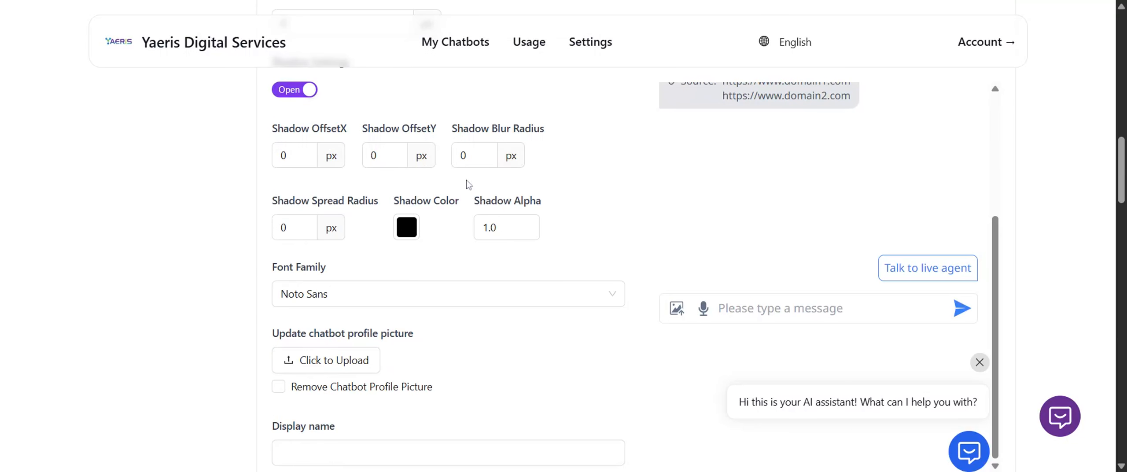
pyautogui.click(284, 162)
pyautogui.click(286, 230)
# Browse the font families available for the chatbot and close the list without choosing one.
pyautogui.scroll(-3, 438, 278)
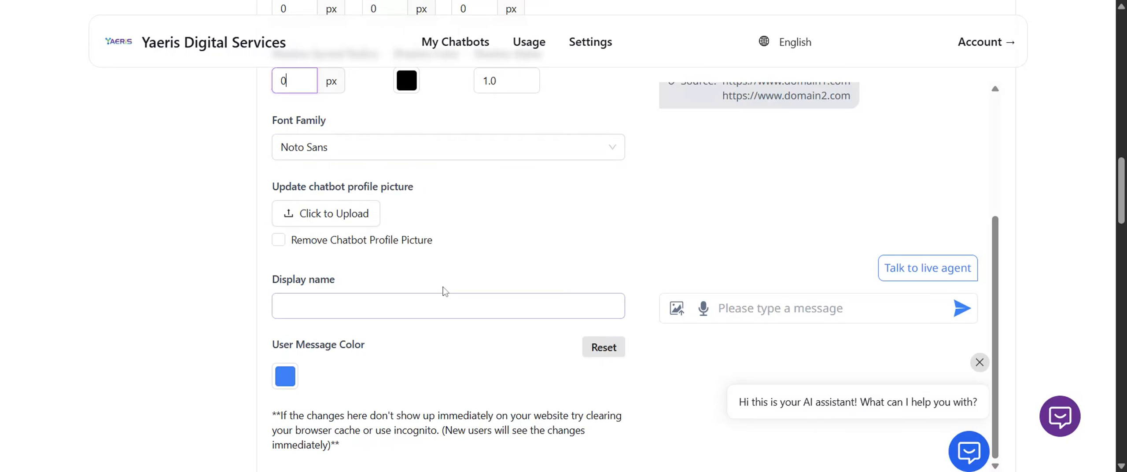
pyautogui.click(431, 162)
pyautogui.click(523, 153)
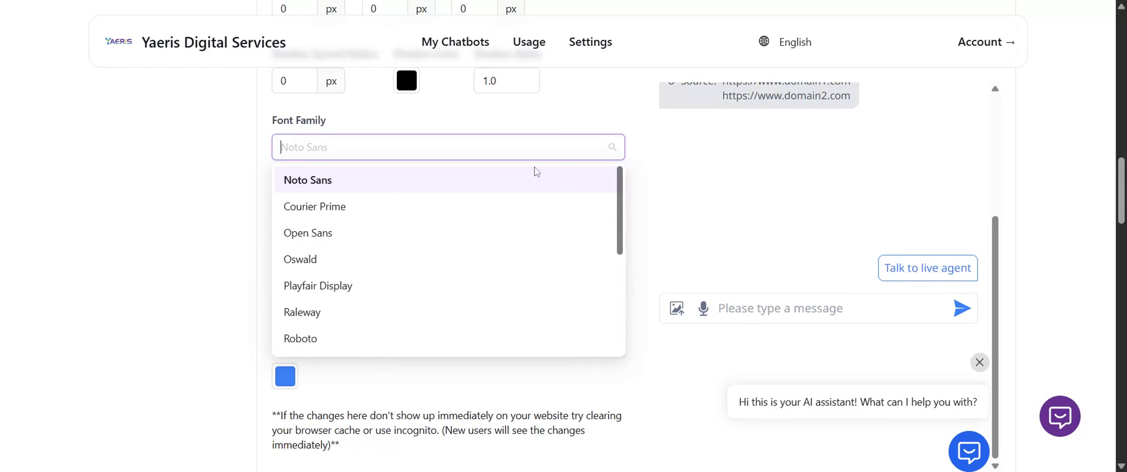
pyautogui.scroll(-4, 558, 259)
pyautogui.scroll(3, 562, 260)
pyautogui.scroll(3, 563, 259)
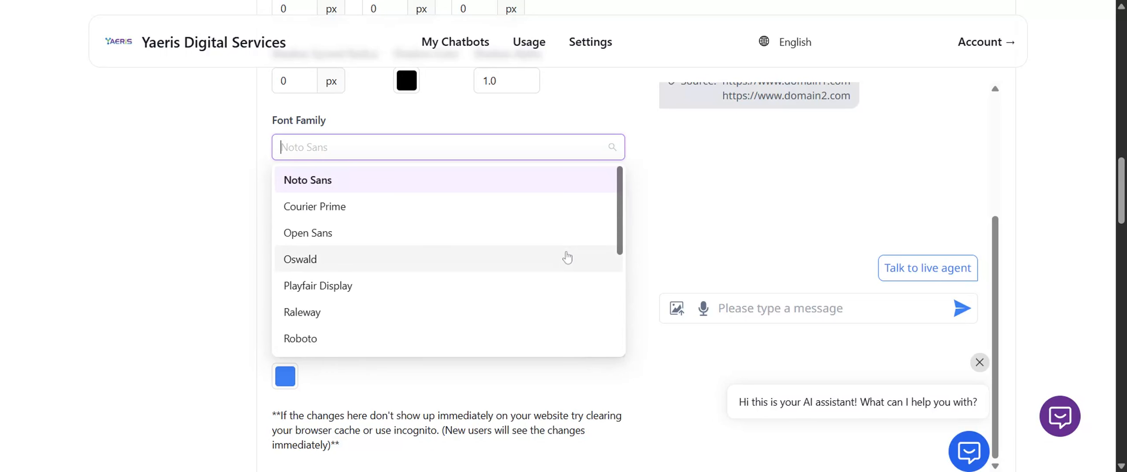
pyautogui.scroll(-3, 566, 256)
pyautogui.scroll(3, 568, 258)
pyautogui.scroll(-4, 569, 259)
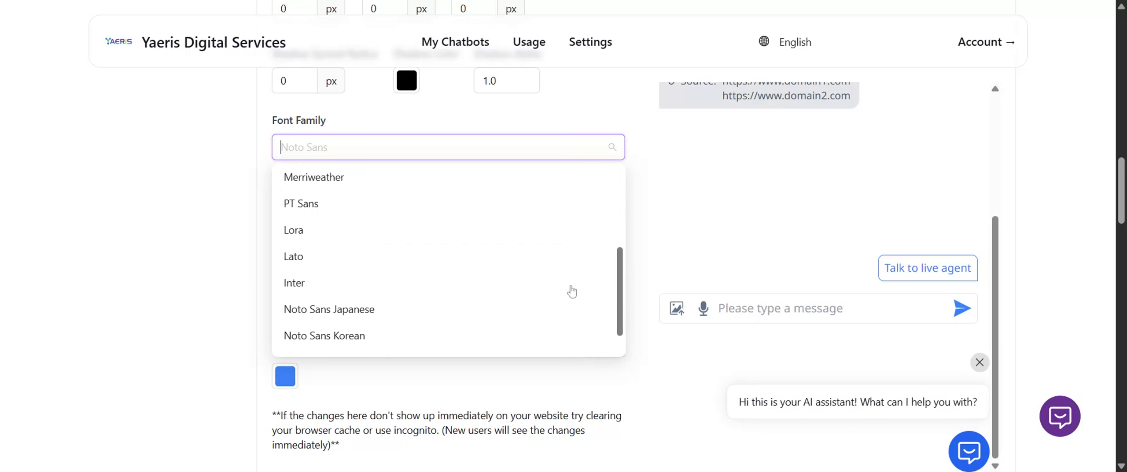
pyautogui.scroll(-2, 571, 291)
pyautogui.click(197, 249)
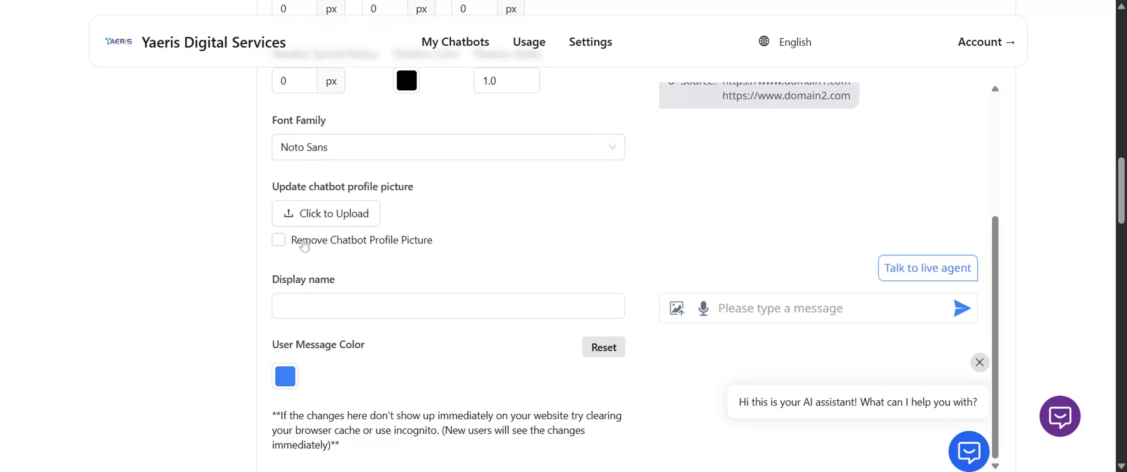
# Upload logo.png as the chatbot profile picture and check it in the chat preview.
pyautogui.click(335, 216)
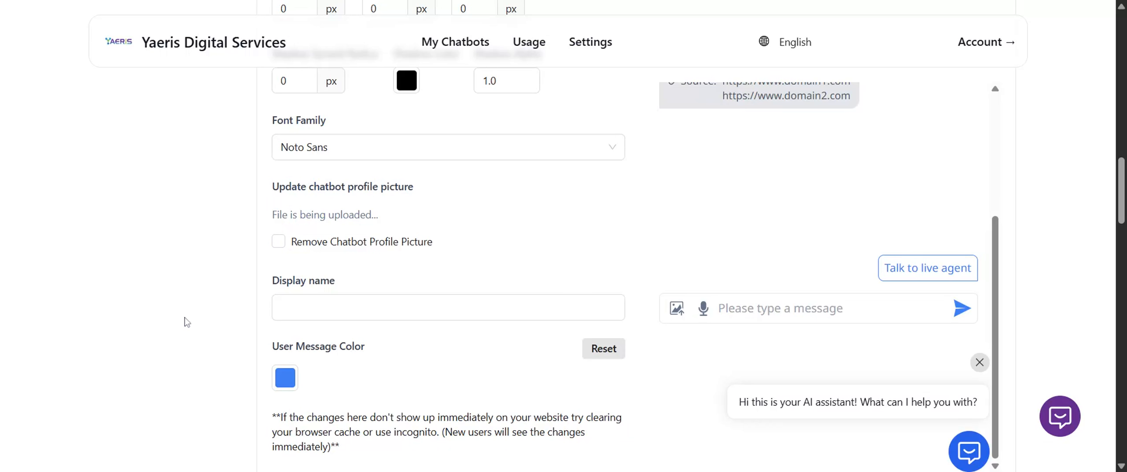
pyautogui.scroll(4, 777, 302)
pyautogui.scroll(5, 544, 356)
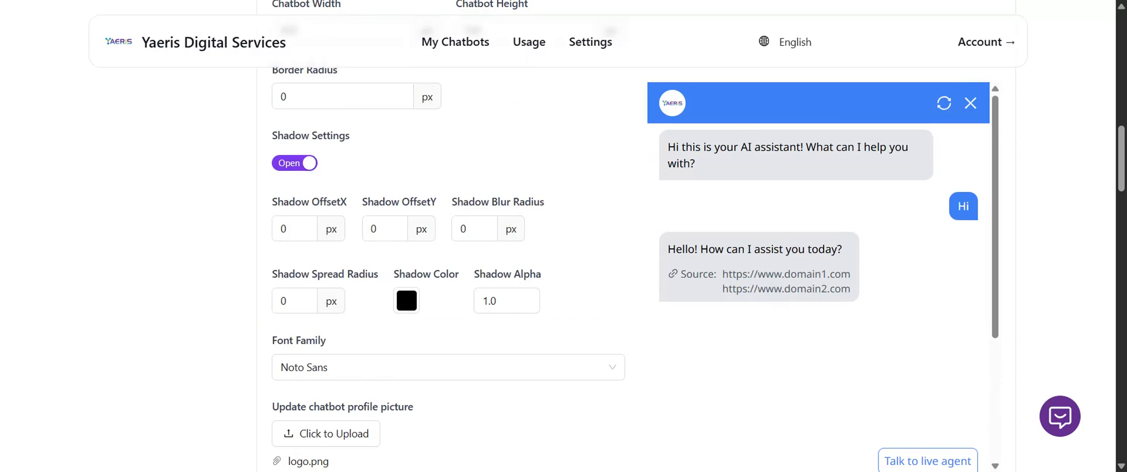
# Set the chatbot's display name to "Yaeris Customer Support".
pyautogui.scroll(-10, 408, 284)
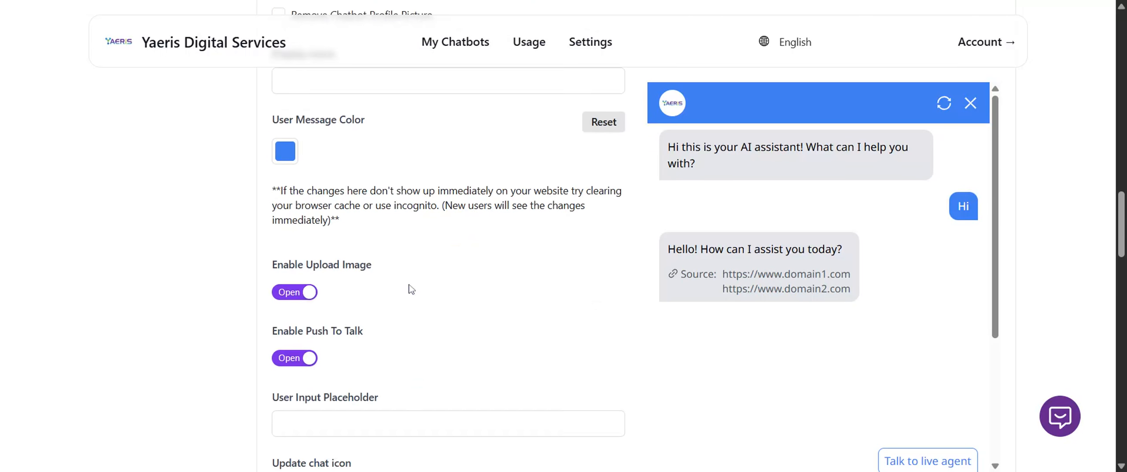
pyautogui.scroll(4, 411, 288)
pyautogui.click(396, 254)
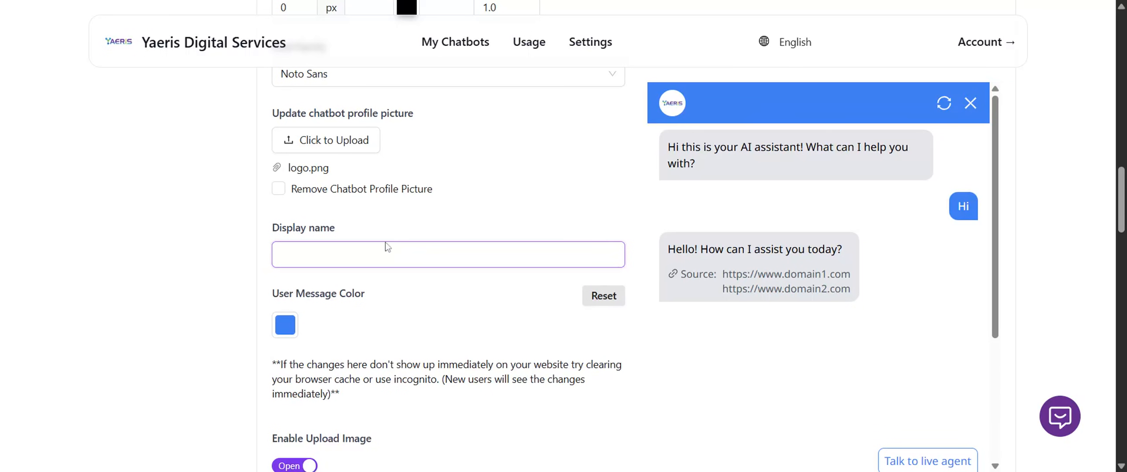
pyautogui.write('Yaeris Customer ')
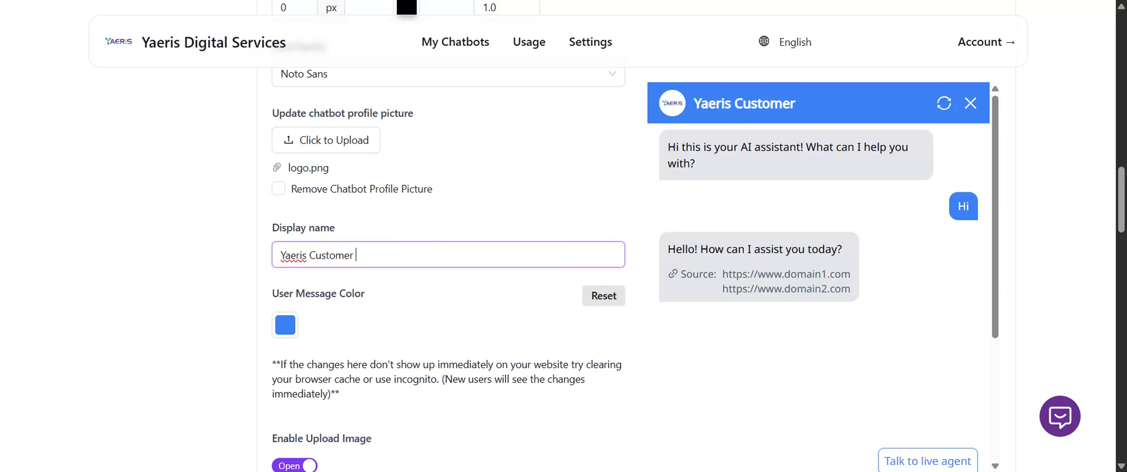
pyautogui.write('Support')
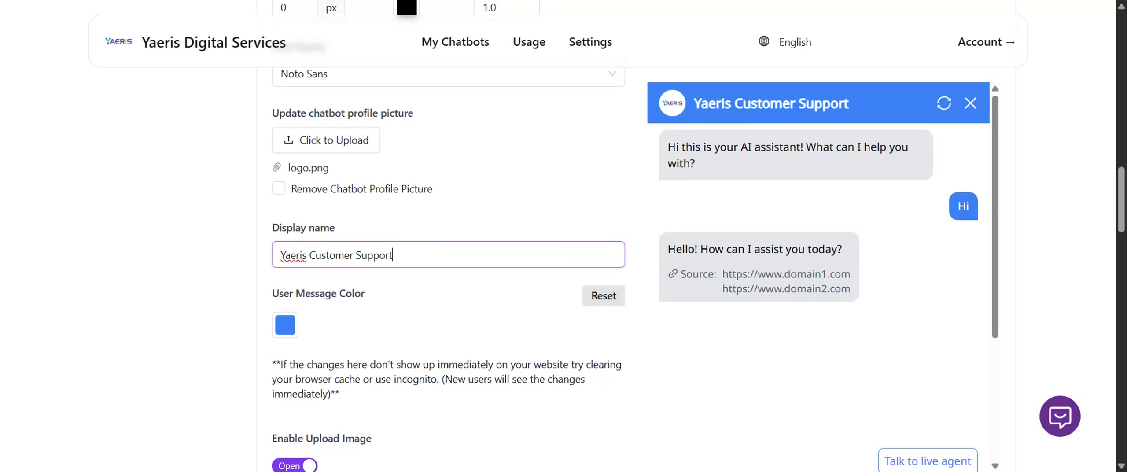
# Change the user message color to dark blue, hex 1C3F79.
pyautogui.scroll(-5, 378, 270)
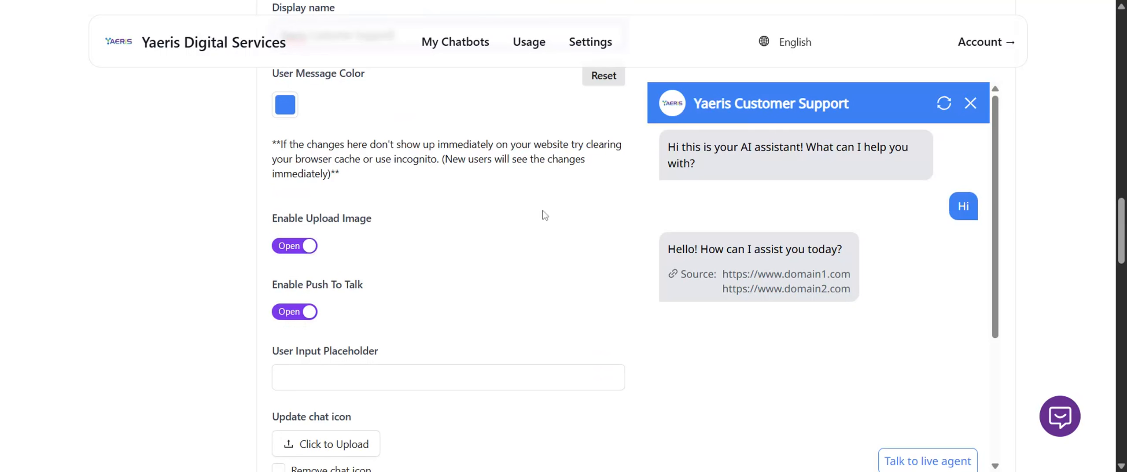
pyautogui.click(285, 104)
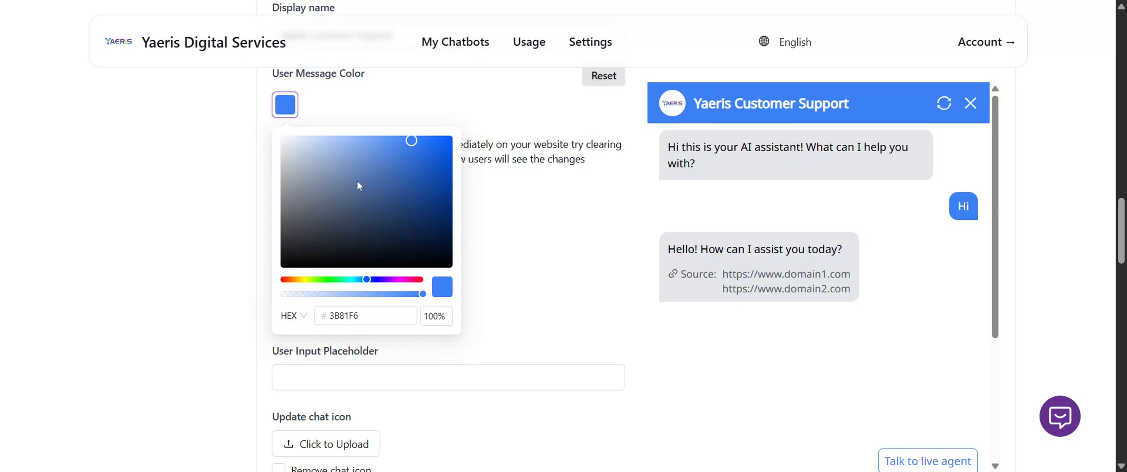
pyautogui.moveTo(357, 185); pyautogui.dragTo(412, 205)
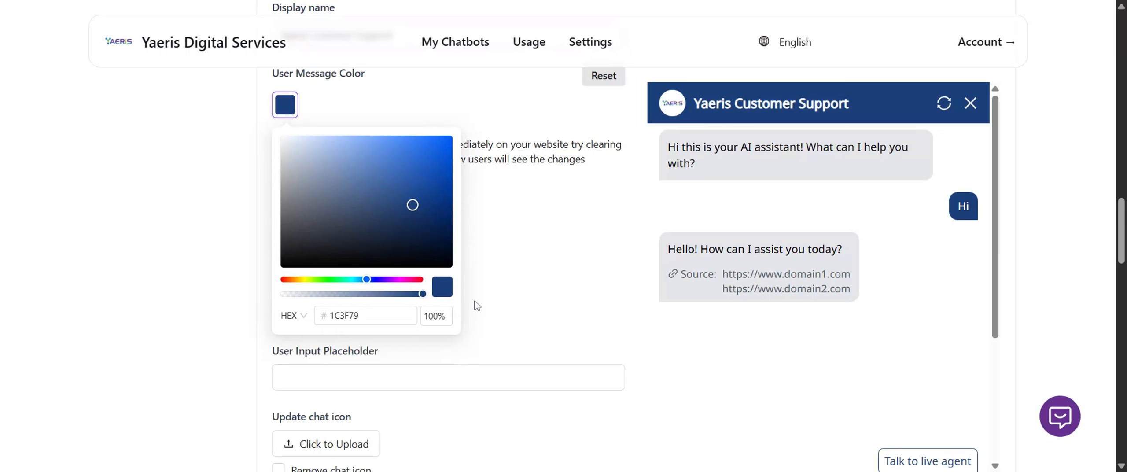
pyautogui.click(546, 262)
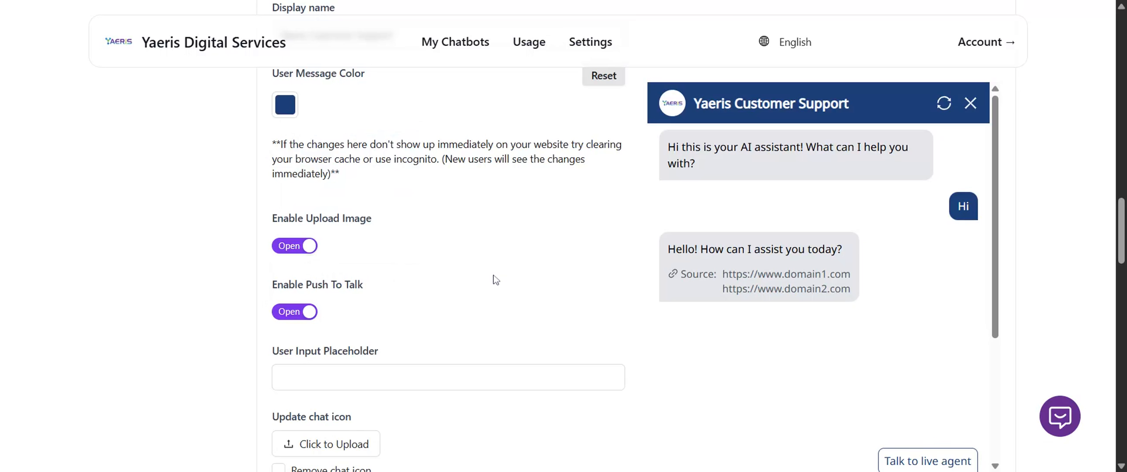
# Set the user input placeholder to "Type your message here".
pyautogui.scroll(-3, 496, 280)
pyautogui.click(372, 231)
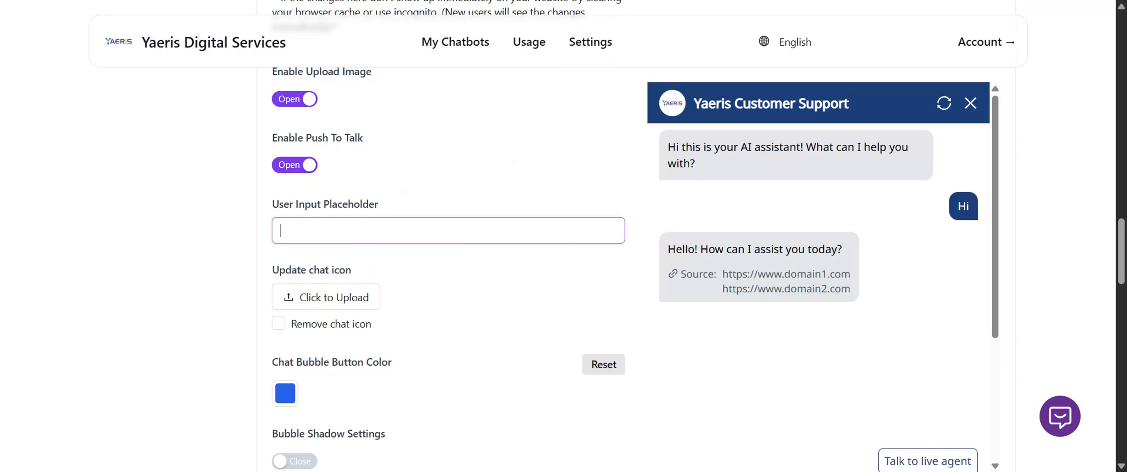
pyautogui.write('asd')
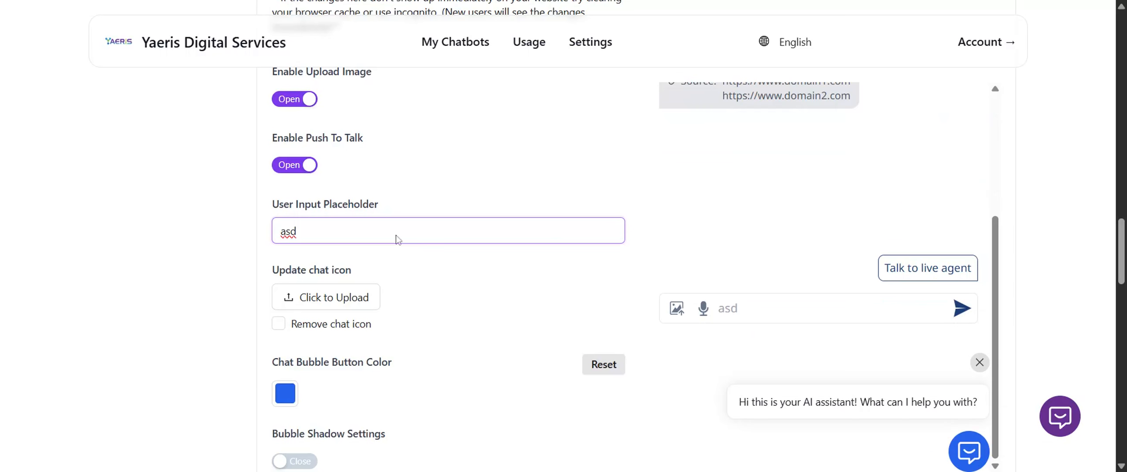
pyautogui.press('BackSpace')
pyautogui.press('BackSpace')
pyautogui.press('BackSpace')
pyautogui.write('Type a')
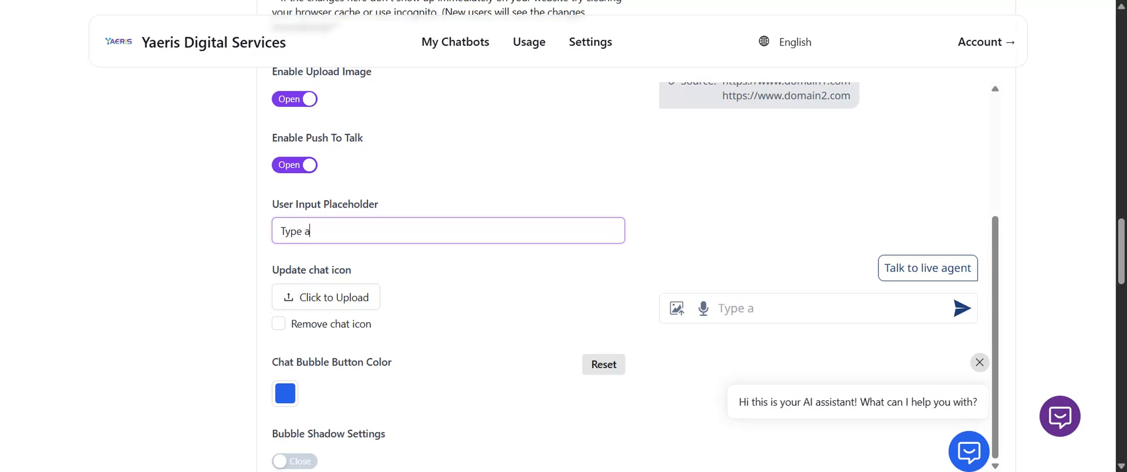
pyautogui.write(' message')
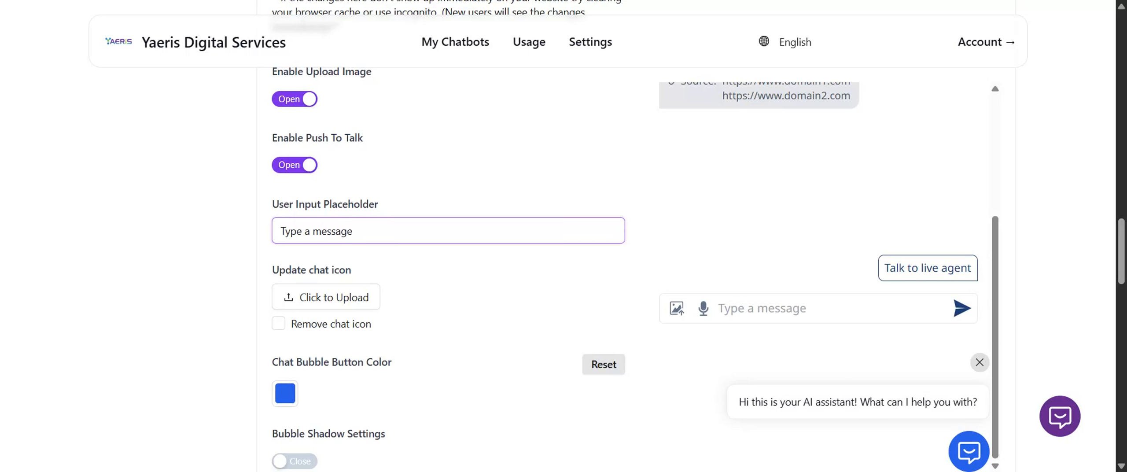
pyautogui.press('BackSpace')
pyautogui.press('BackSpace')
pyautogui.press('BackSpace')
pyautogui.press('BackSpace')
pyautogui.press('BackSpace')
pyautogui.press('BackSpace')
pyautogui.press('BackSpace')
pyautogui.press('BackSpace')
pyautogui.press('BackSpace')
pyautogui.press('BackSpace')
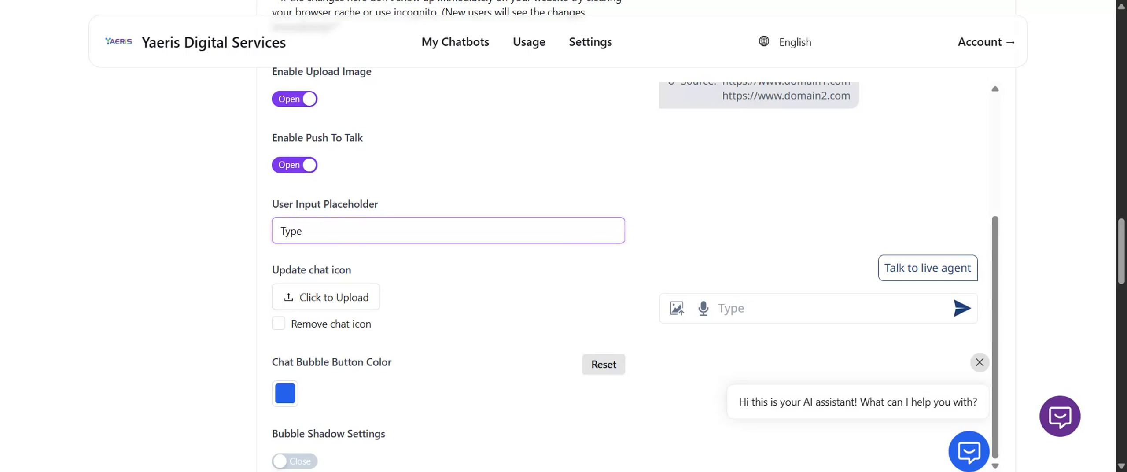
pyautogui.write('your message here')
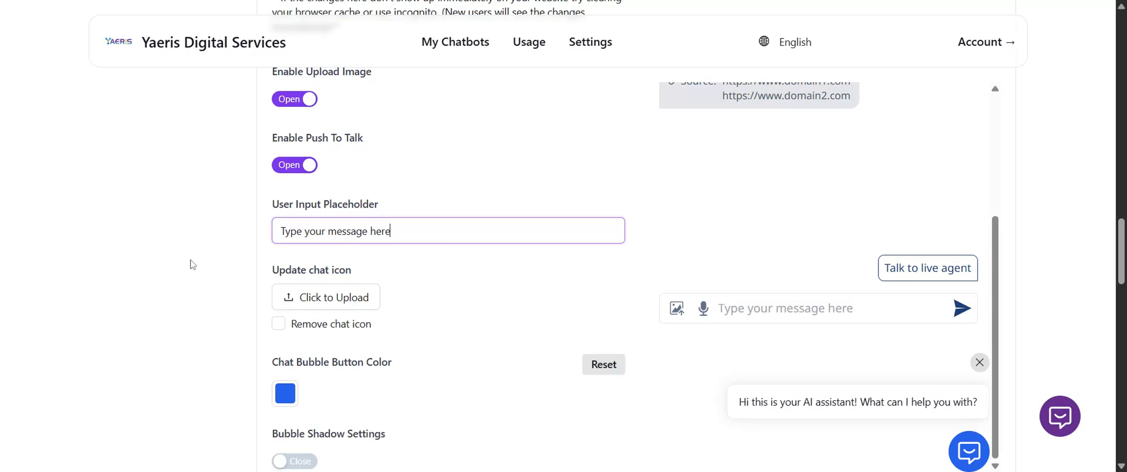
# Look at the alignment options for the chat bubble button without changing the selection.
pyautogui.scroll(-3, 192, 264)
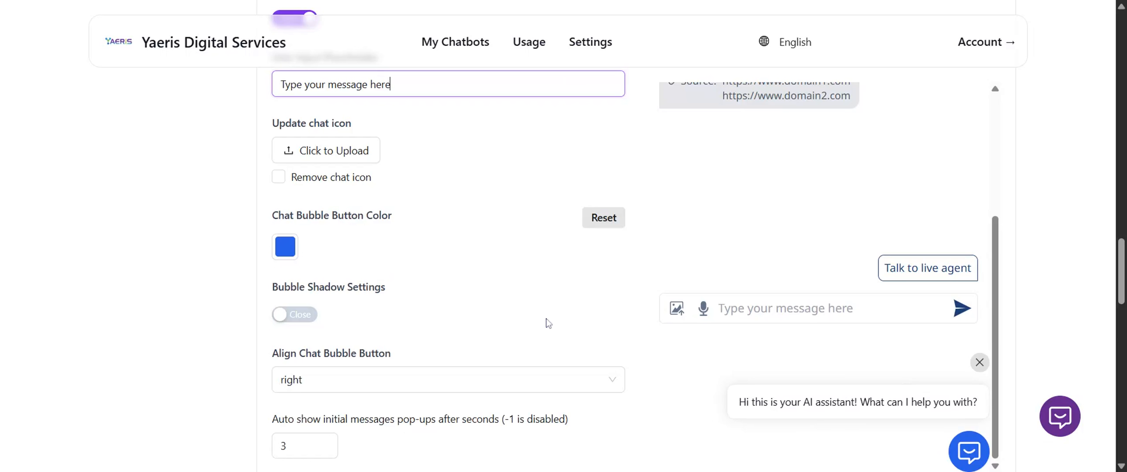
pyautogui.scroll(-3, 546, 323)
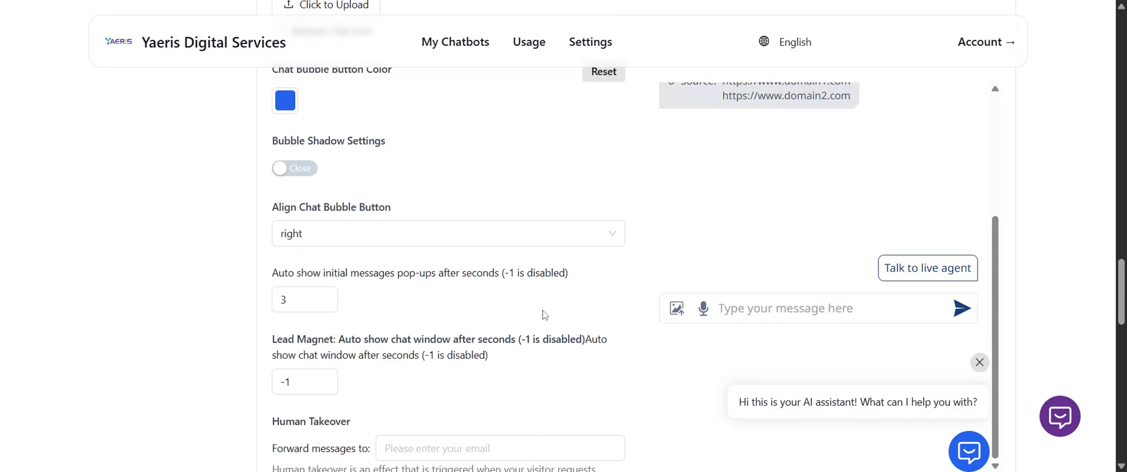
pyautogui.click(399, 236)
pyautogui.click(398, 236)
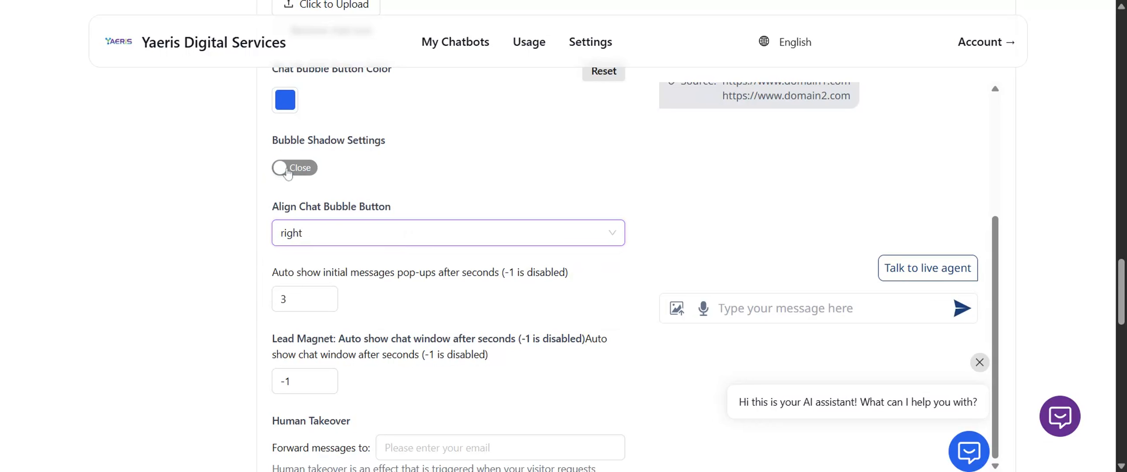
# Turn on the bubble shadow settings and check the shadow fields and the chat bubble preview.
pyautogui.click(303, 173)
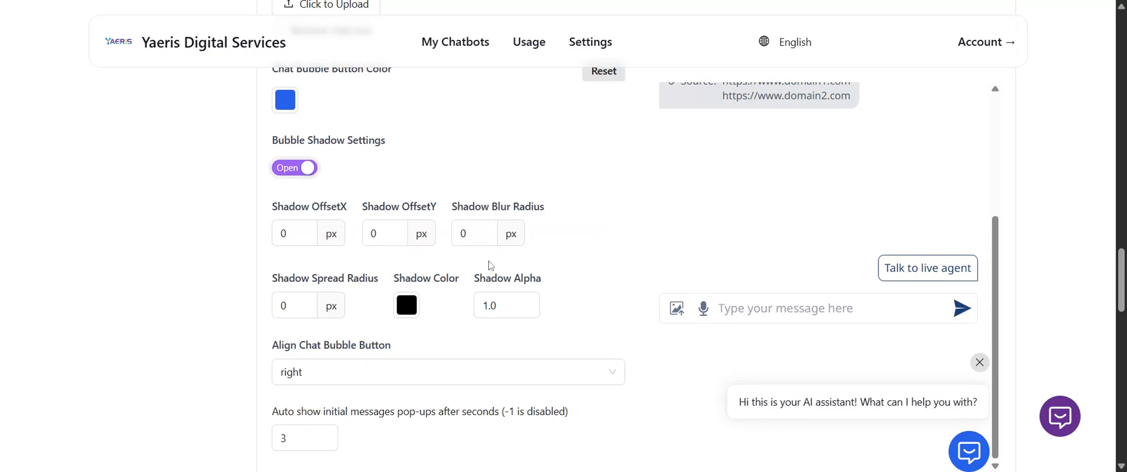
pyautogui.scroll(-2, 1062, 322)
pyautogui.scroll(-2, 911, 358)
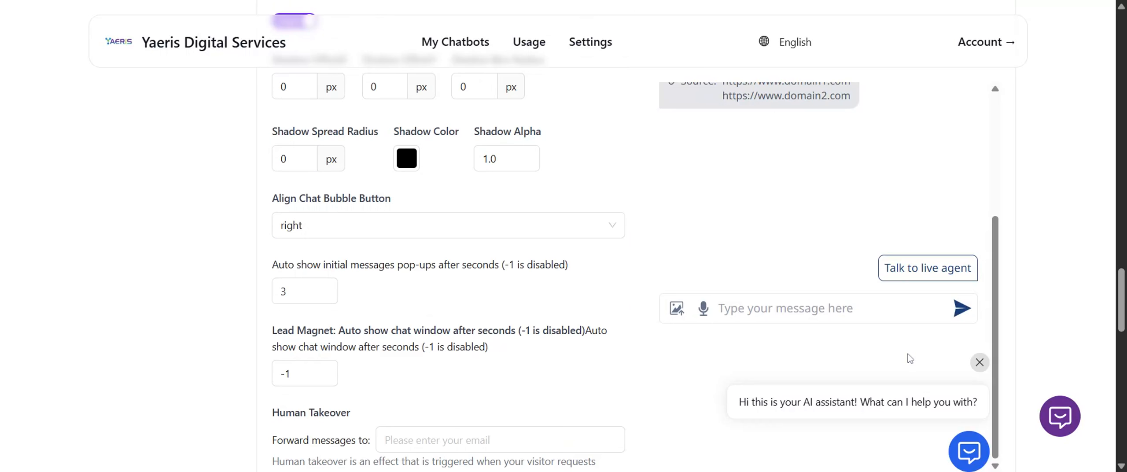
# Turn off the bubble shadow settings for the chat bubble button.
pyautogui.scroll(10, 484, 339)
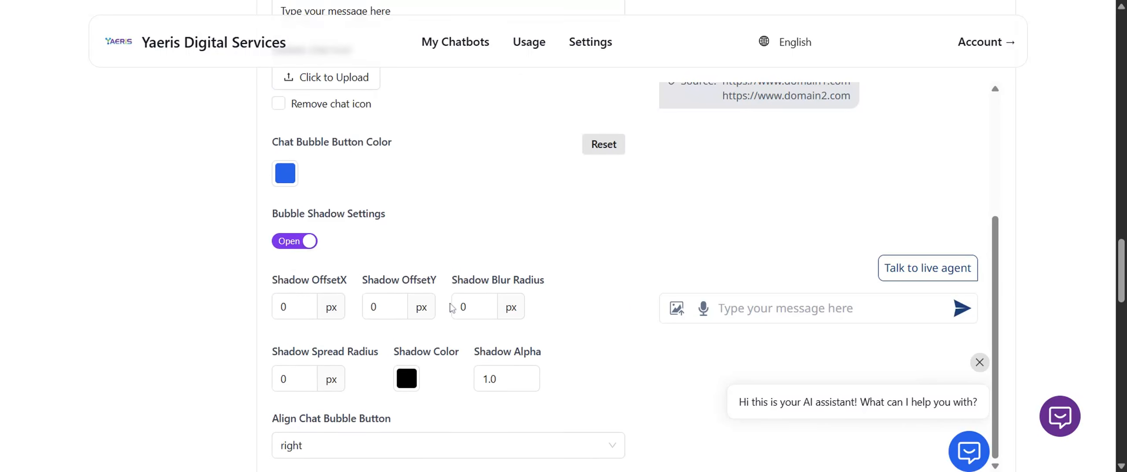
pyautogui.scroll(-4, 352, 309)
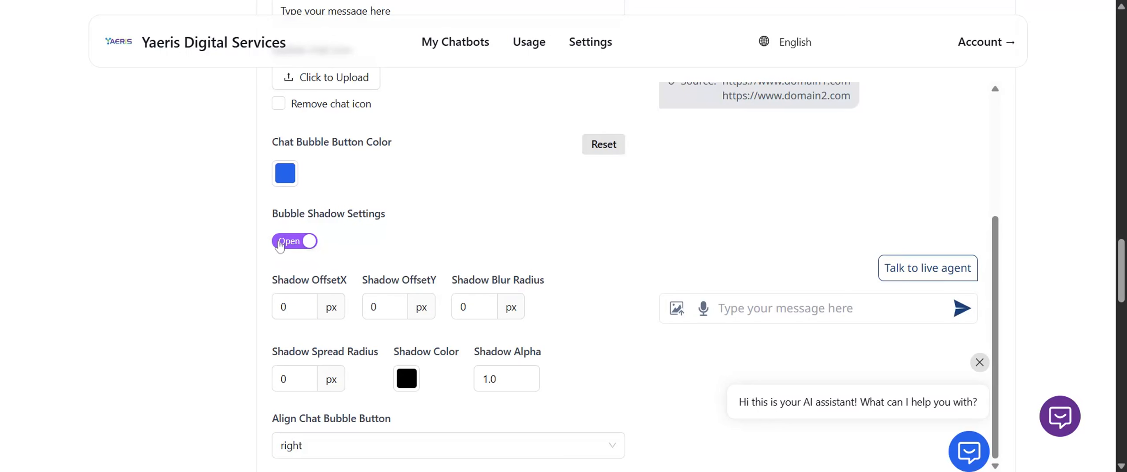
pyautogui.click(294, 241)
pyautogui.scroll(-4, 156, 301)
pyautogui.scroll(1, 153, 302)
pyautogui.scroll(3, 159, 309)
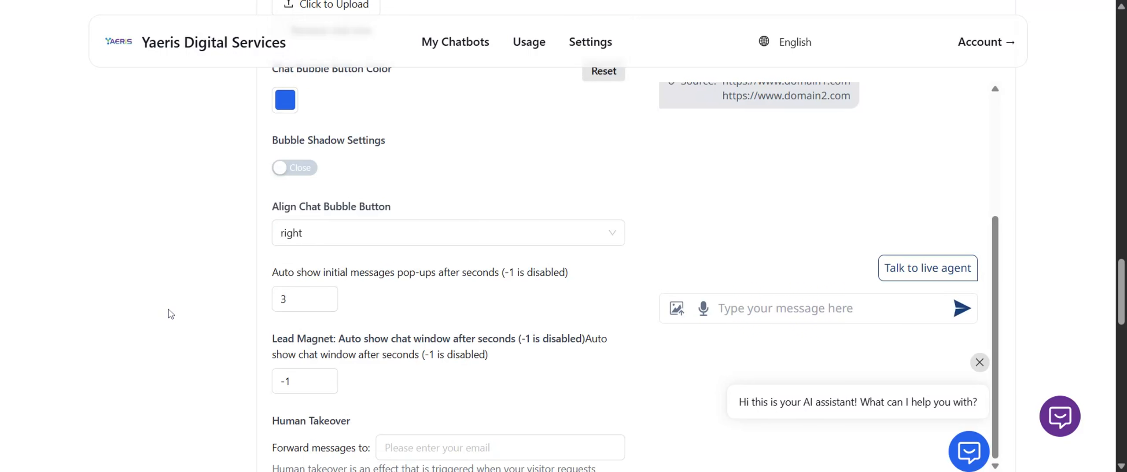
# Enter the e-mail address that human takeover messages are forwarded to.
pyautogui.scroll(-6, 165, 311)
pyautogui.scroll(2, 245, 261)
pyautogui.scroll(2, 247, 260)
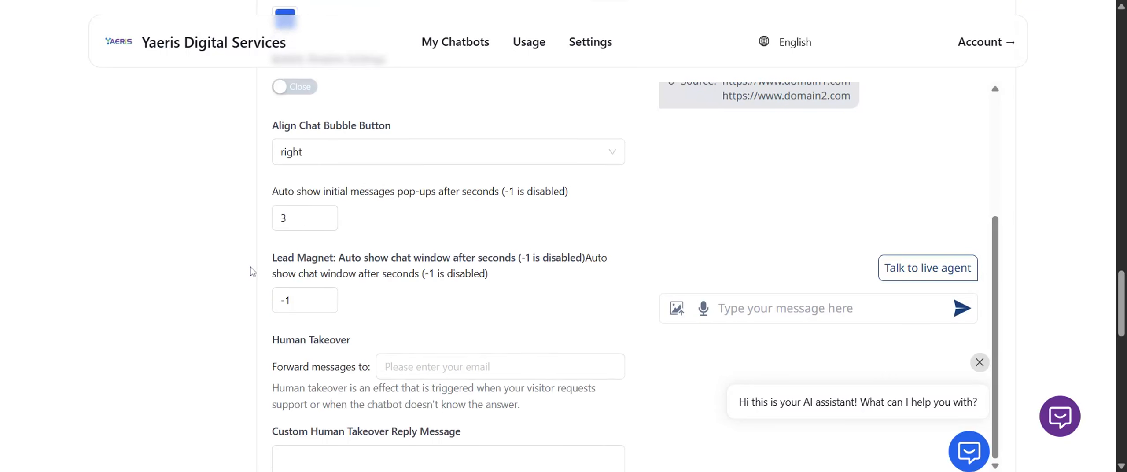
pyautogui.scroll(-4, 268, 257)
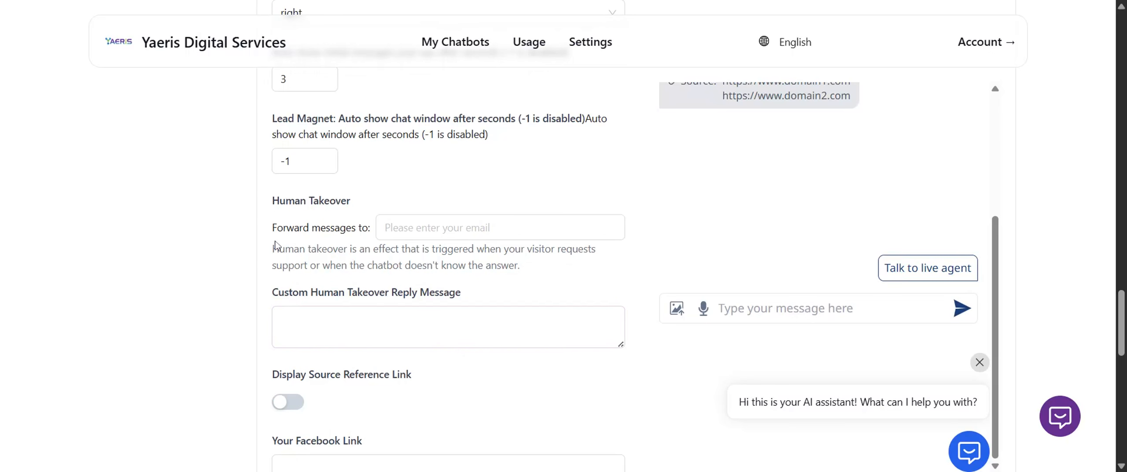
pyautogui.moveTo(269, 251); pyautogui.dragTo(545, 270)
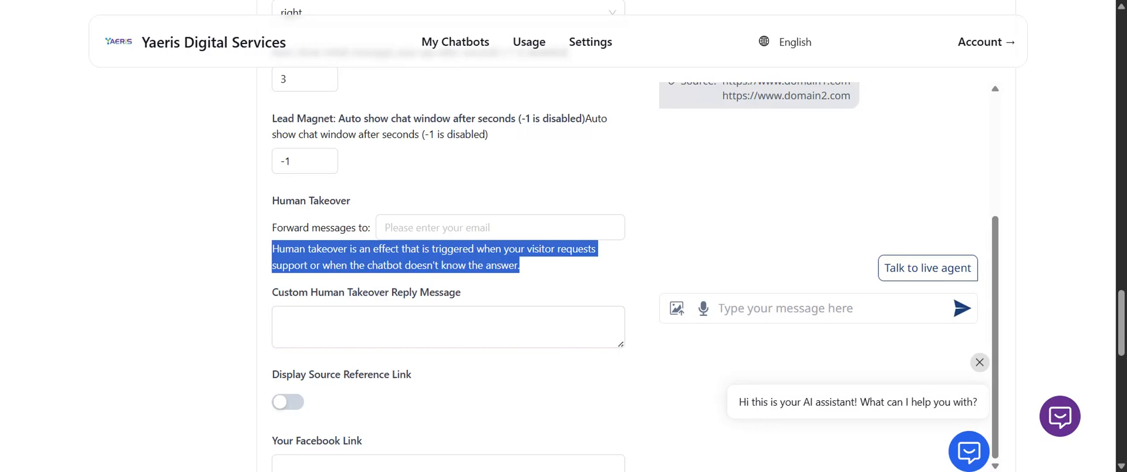
pyautogui.click(339, 278)
pyautogui.moveTo(310, 265); pyautogui.dragTo(527, 275)
pyautogui.click(507, 228)
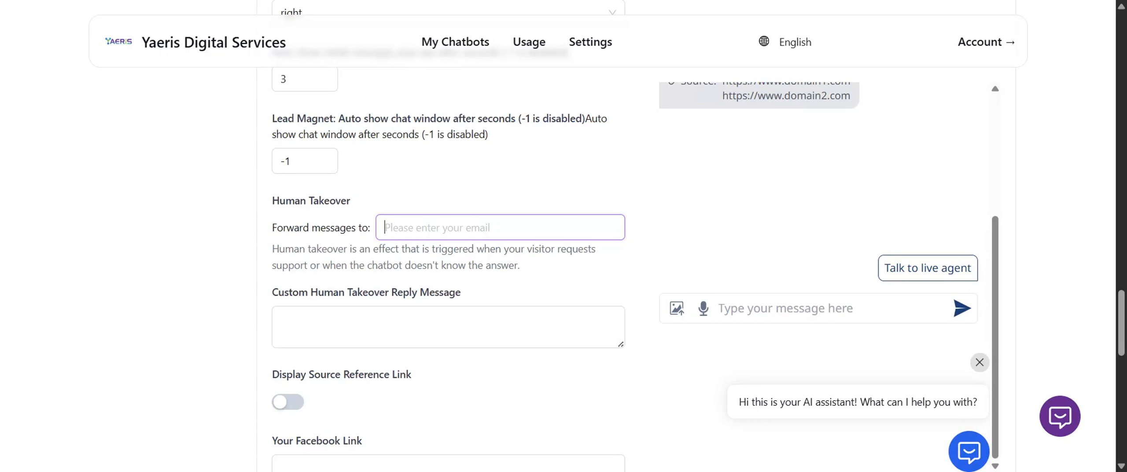
pyautogui.write('abc@')
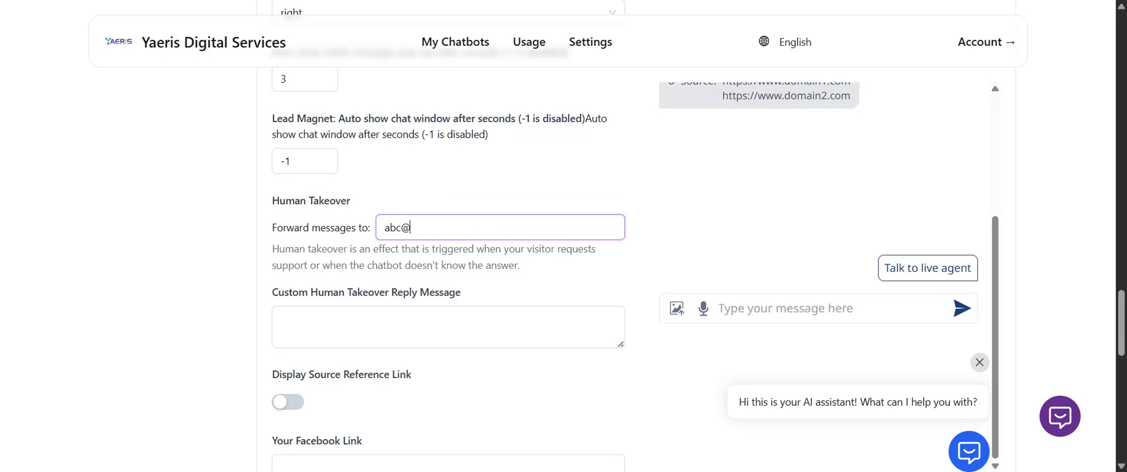
pyautogui.write('email.com')
pyautogui.scroll(-3, 498, 262)
# Write "Please wait while I transfer to our live agent." as the custom human takeover reply message.
pyautogui.press('Tab')
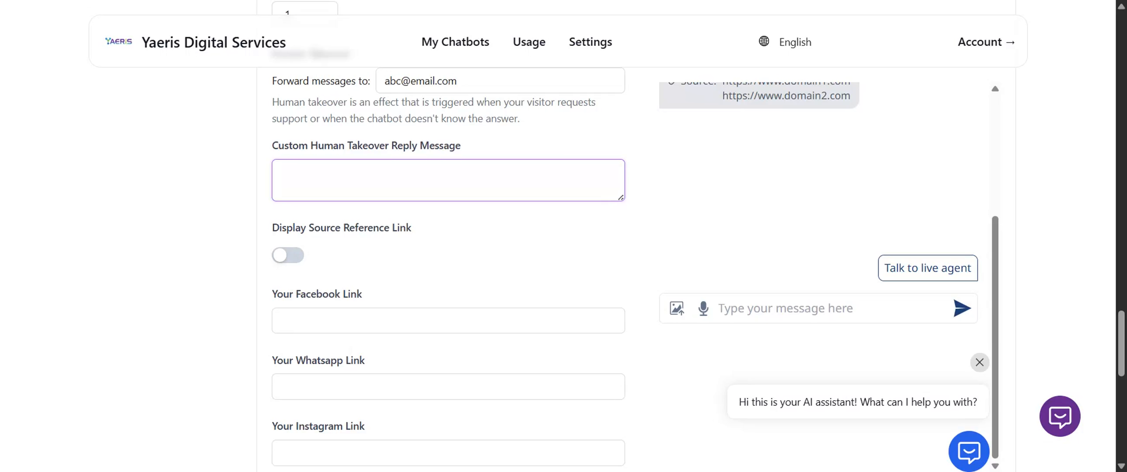
pyautogui.write('Please wait while I transfer to')
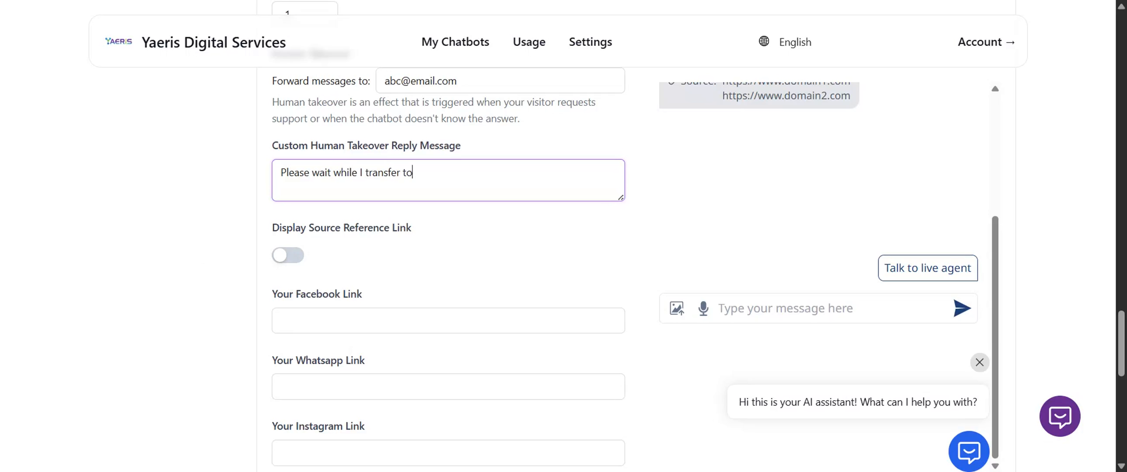
pyautogui.write(' our live agent.')
# Replace the custom human takeover reply message with "Our live agent will contact you via email.".
pyautogui.hotkey('ctrl', 'a')
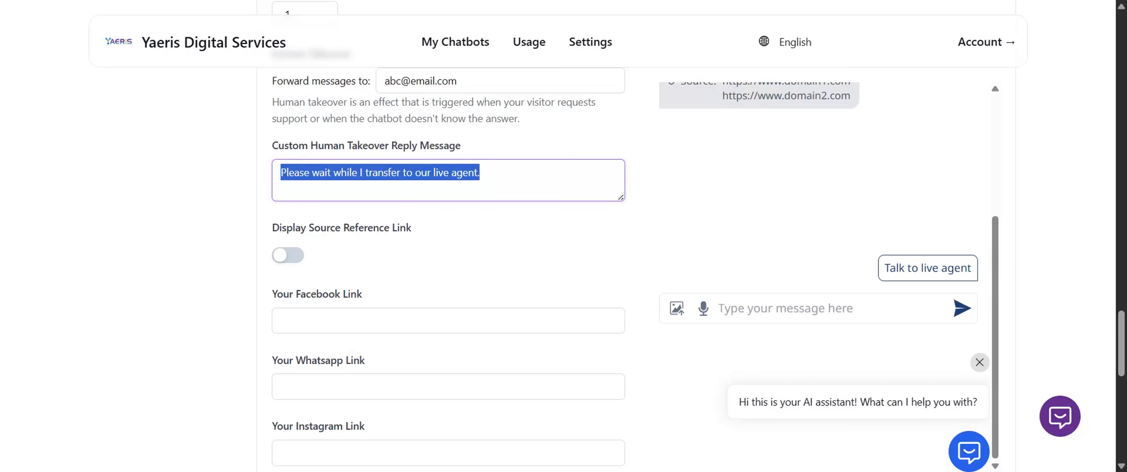
pyautogui.write('Our li')
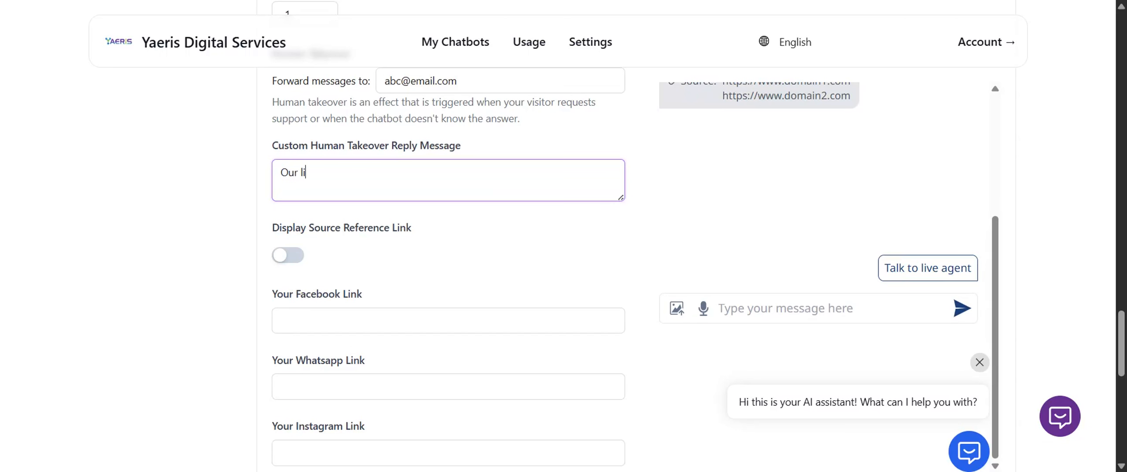
pyautogui.write('ve agent will contact you via email.')
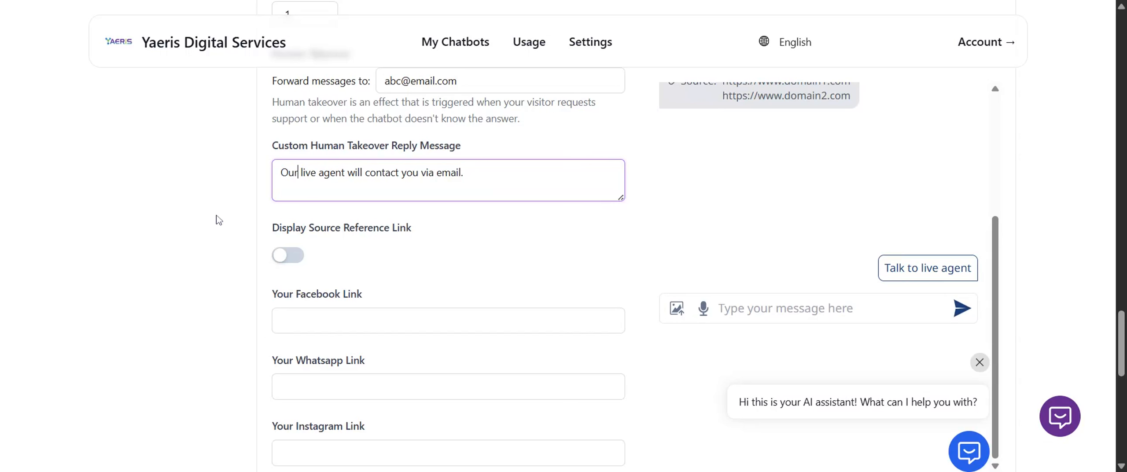
pyautogui.click(298, 173)
# Review the human takeover description and the social link, chat history and response delay settings without changing them.
pyautogui.scroll(2, 352, 158)
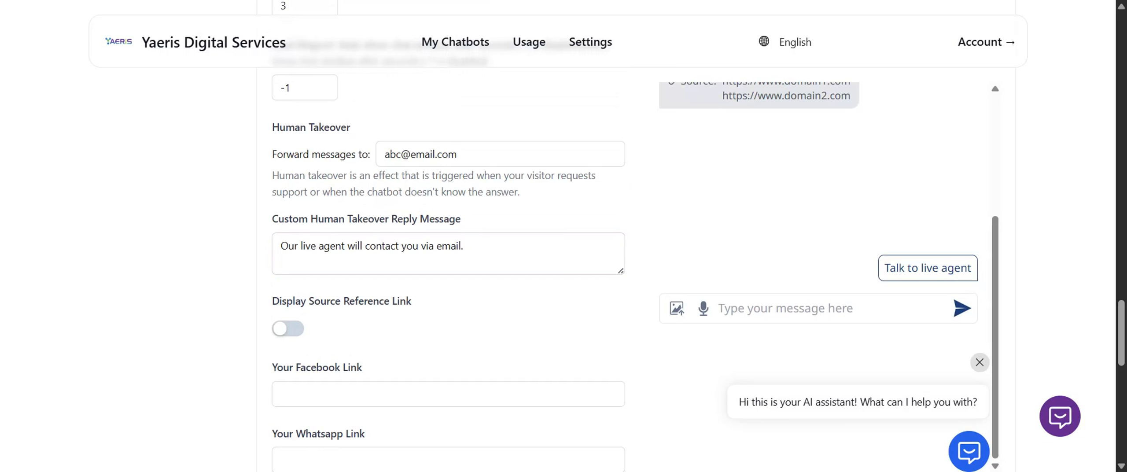
pyautogui.moveTo(272, 176); pyautogui.dragTo(310, 192)
pyautogui.click(518, 192)
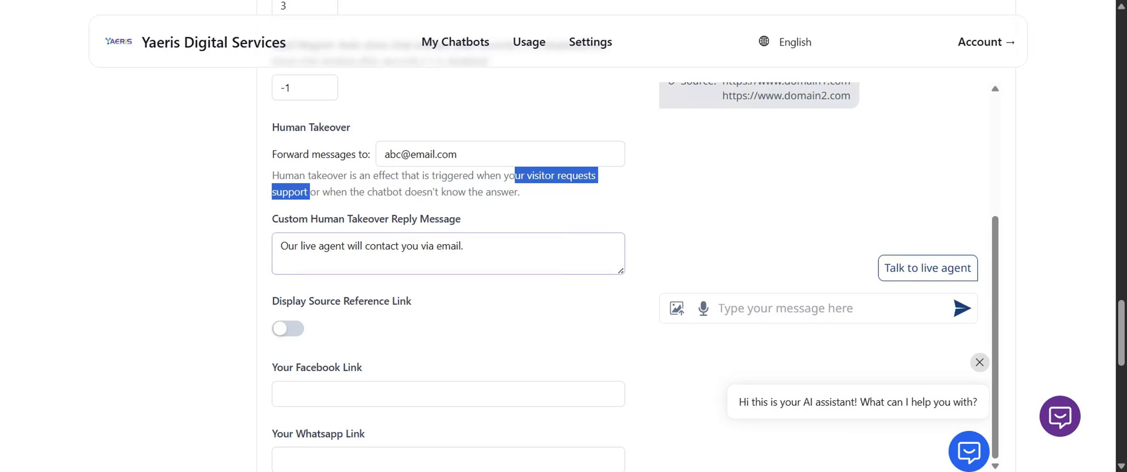
pyautogui.click(219, 256)
pyautogui.scroll(-5, 272, 180)
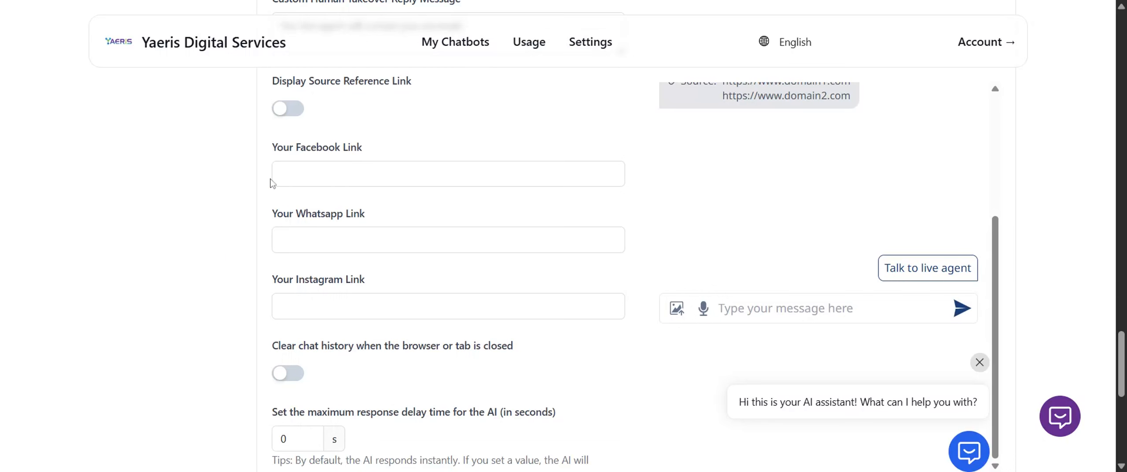
pyautogui.click(350, 172)
pyautogui.click(369, 240)
pyautogui.click(385, 302)
pyautogui.scroll(-1, 172, 340)
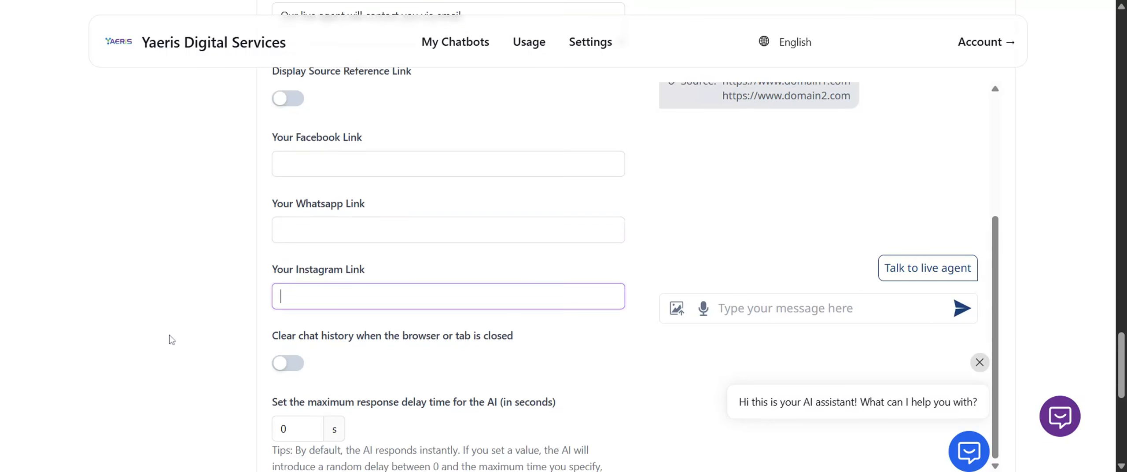
pyautogui.scroll(-4, 172, 340)
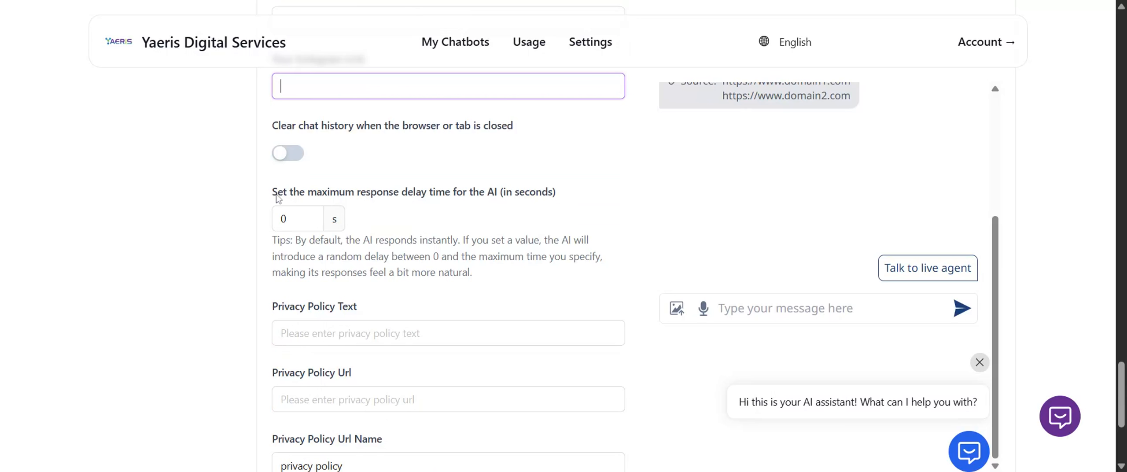
pyautogui.scroll(-3, 156, 306)
# Set the privacy policy text to "View our privacy policy".
pyautogui.click(308, 186)
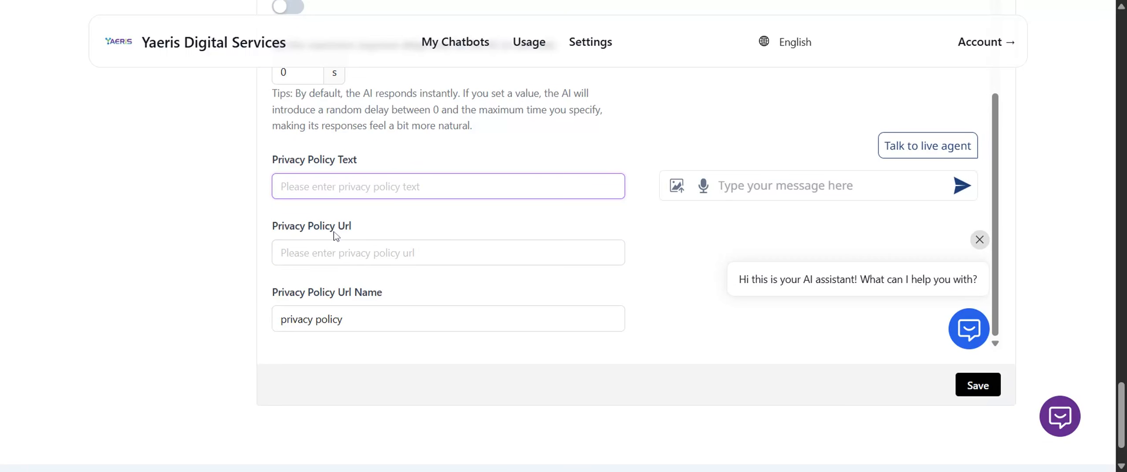
pyautogui.click(335, 251)
pyautogui.click(328, 186)
pyautogui.write('View our prod')
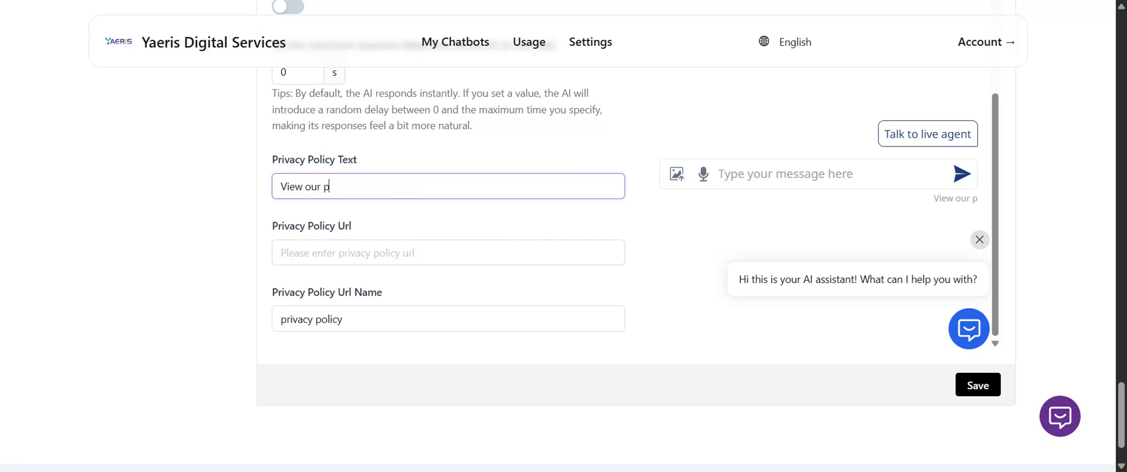
pyautogui.press('BackSpace')
pyautogui.press('BackSpace')
pyautogui.write('ivacy policy')
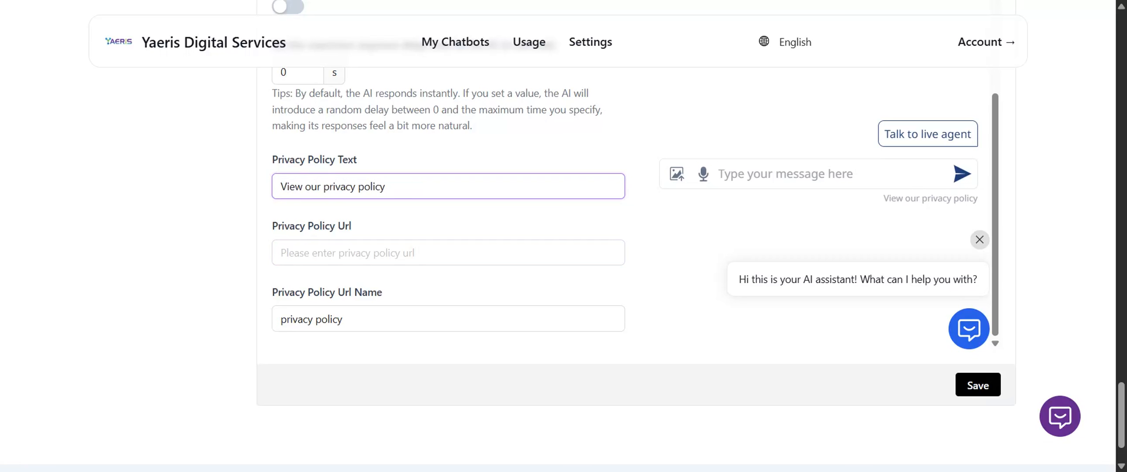
pyautogui.press('Tab')
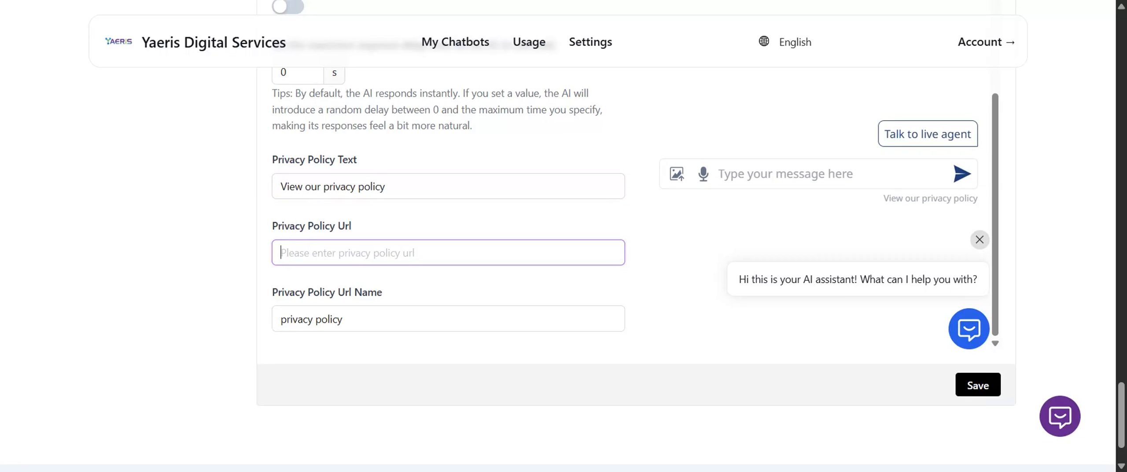
pyautogui.press('Tab')
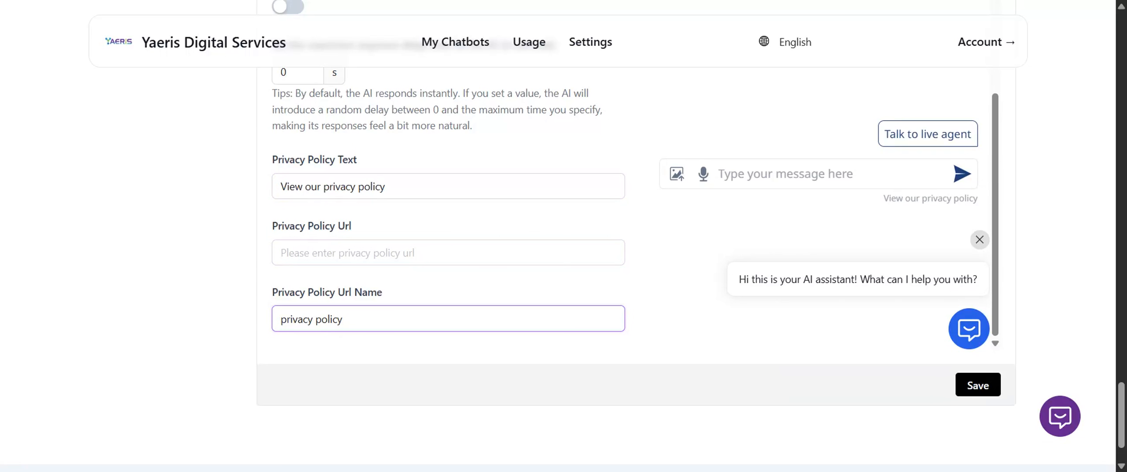
pyautogui.moveTo(883, 198); pyautogui.dragTo(978, 198)
pyautogui.click(282, 254)
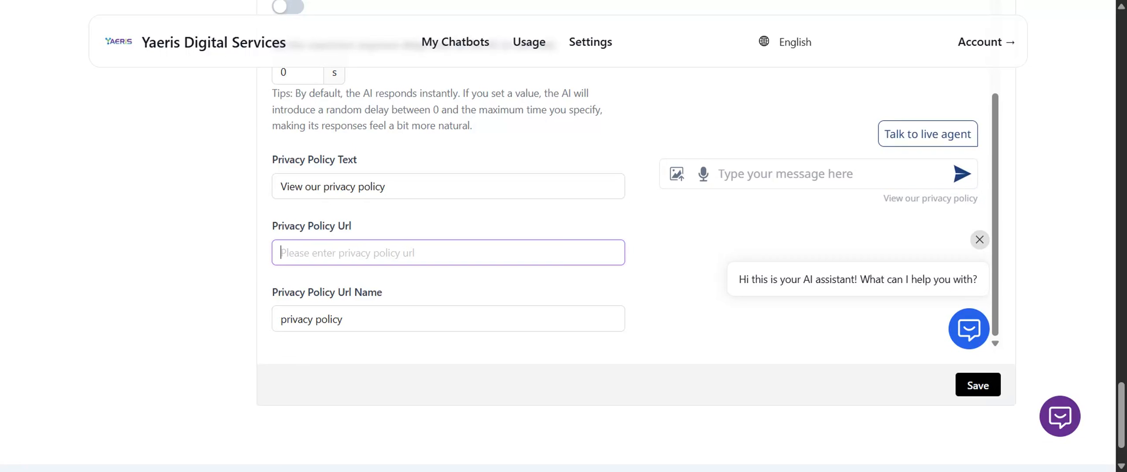
pyautogui.write('https:')
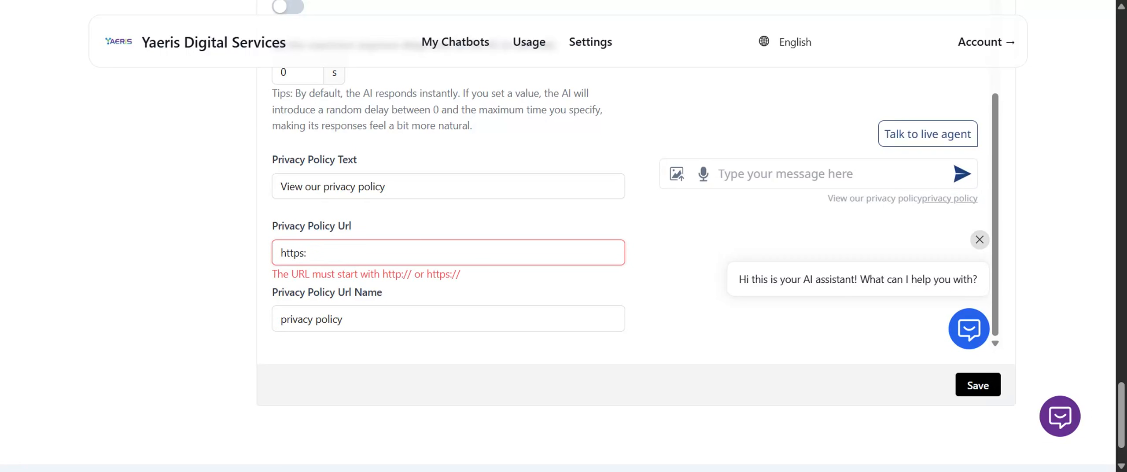
pyautogui.write('//abc.com')
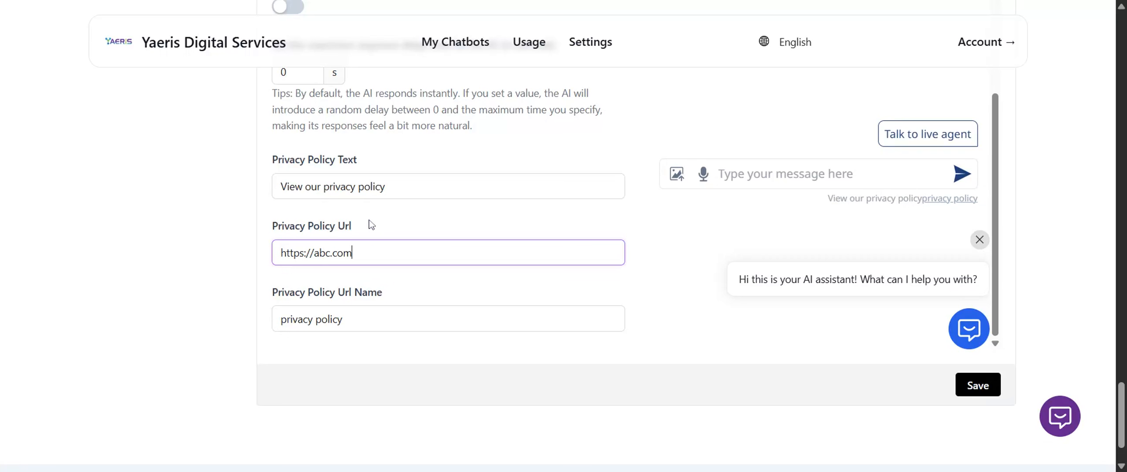
# Clear the privacy policy URL name and re-enter it as "privacy policy".
pyautogui.moveTo(281, 319); pyautogui.dragTo(306, 362)
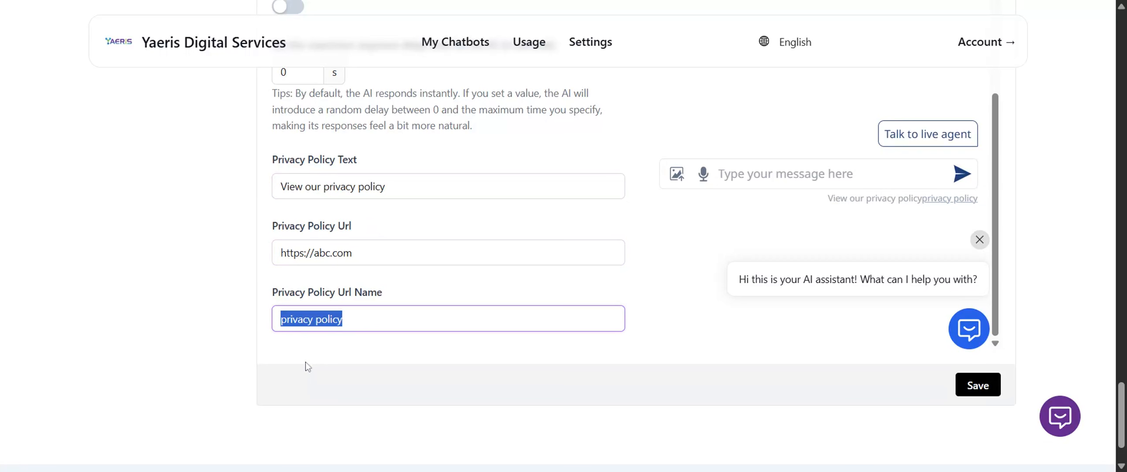
pyautogui.press('BackSpace')
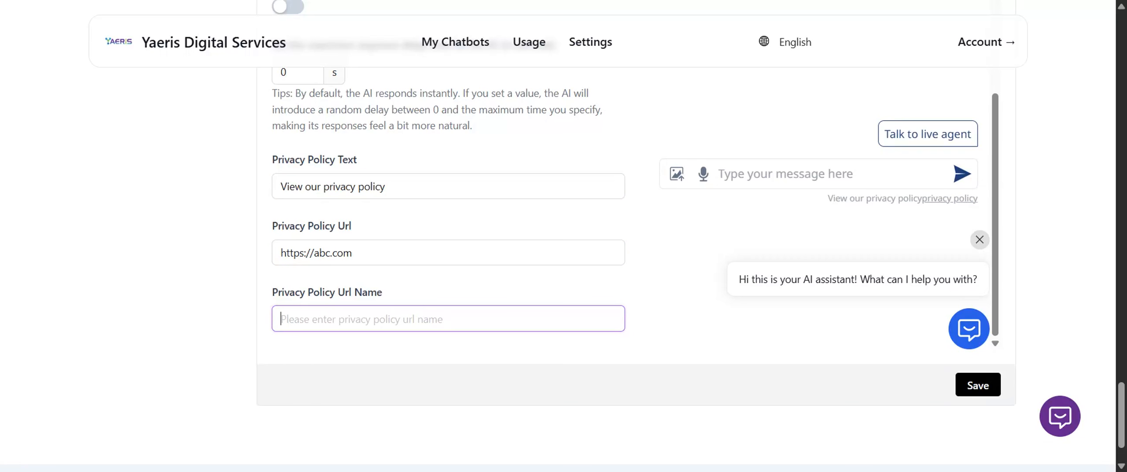
pyautogui.write('privacy po')
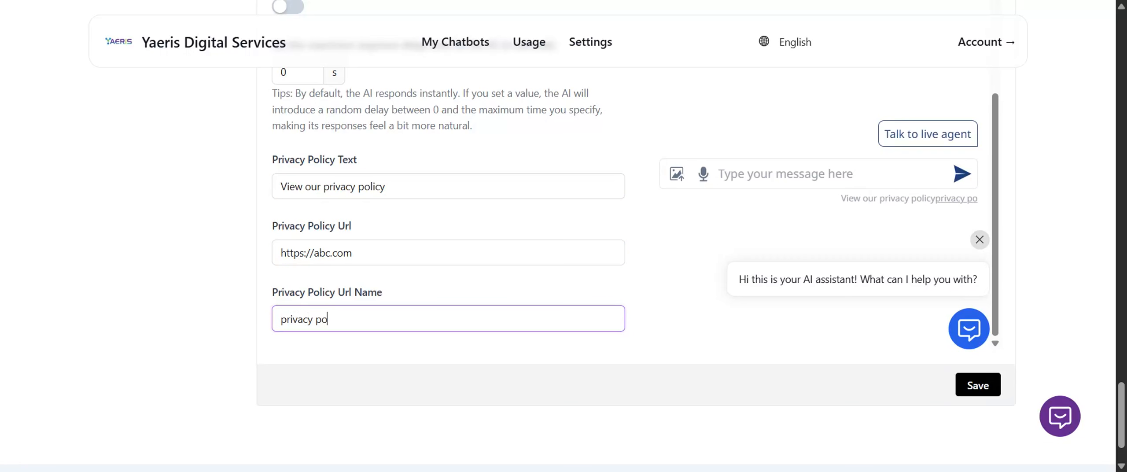
pyautogui.write('li')
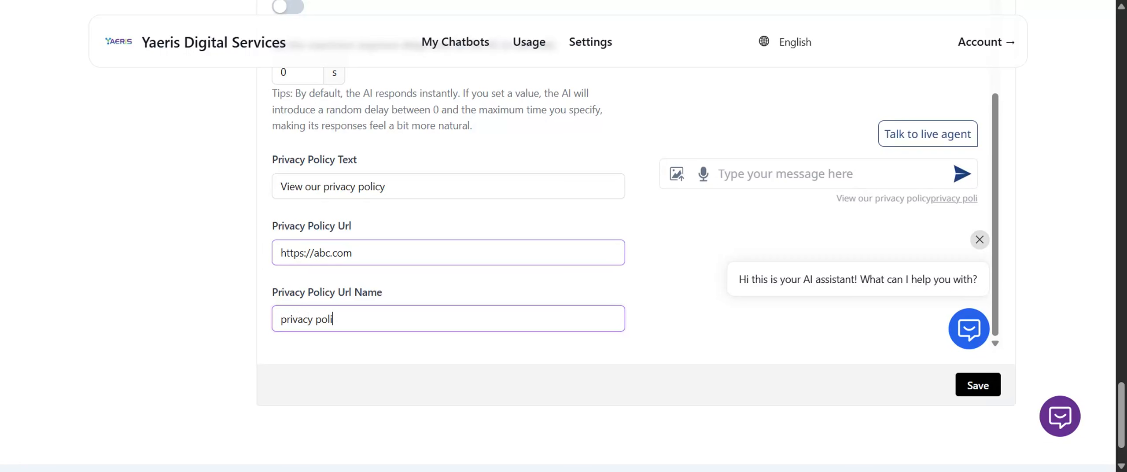
pyautogui.write('cy')
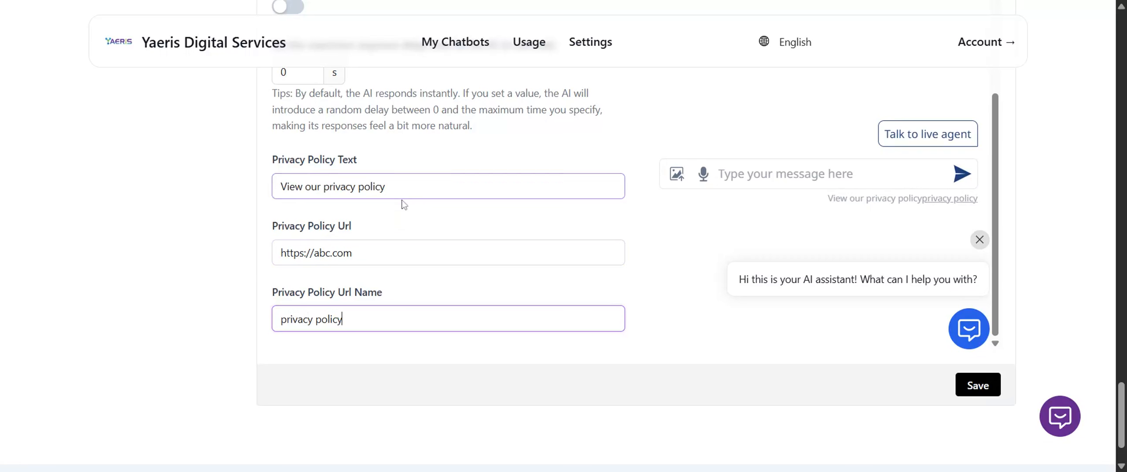
# Change the privacy policy text to "Click here to view our", ending with a space before the link.
pyautogui.moveTo(392, 187); pyautogui.dragTo(139, 209)
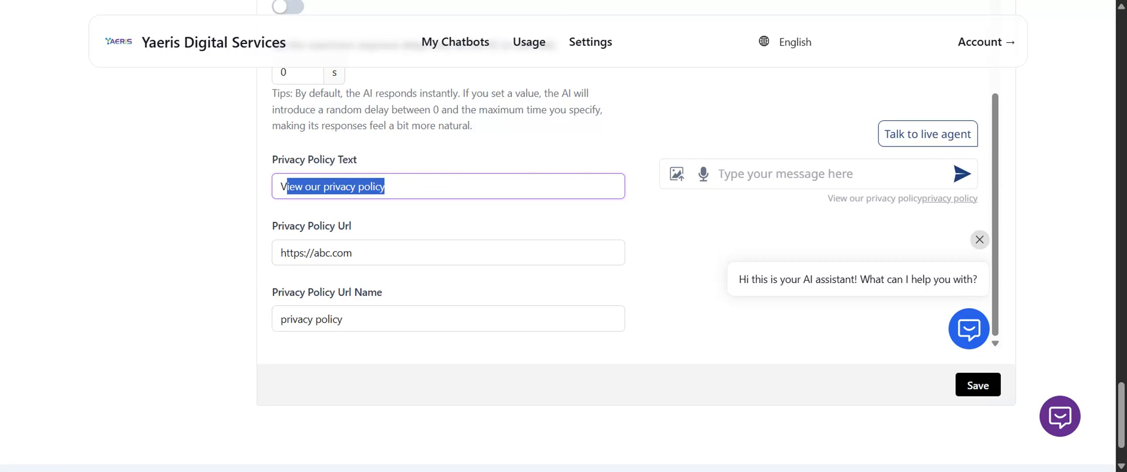
pyautogui.write('Click here ')
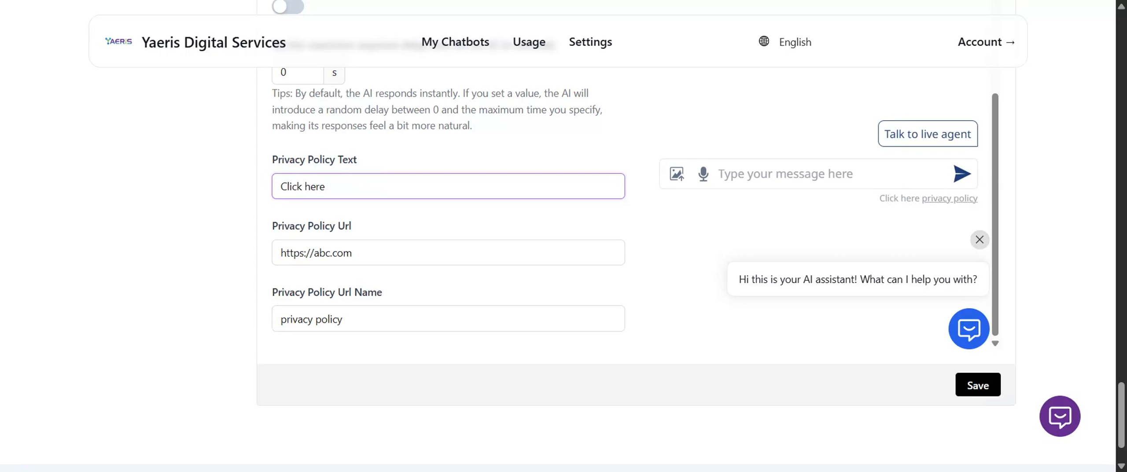
pyautogui.write('to view ')
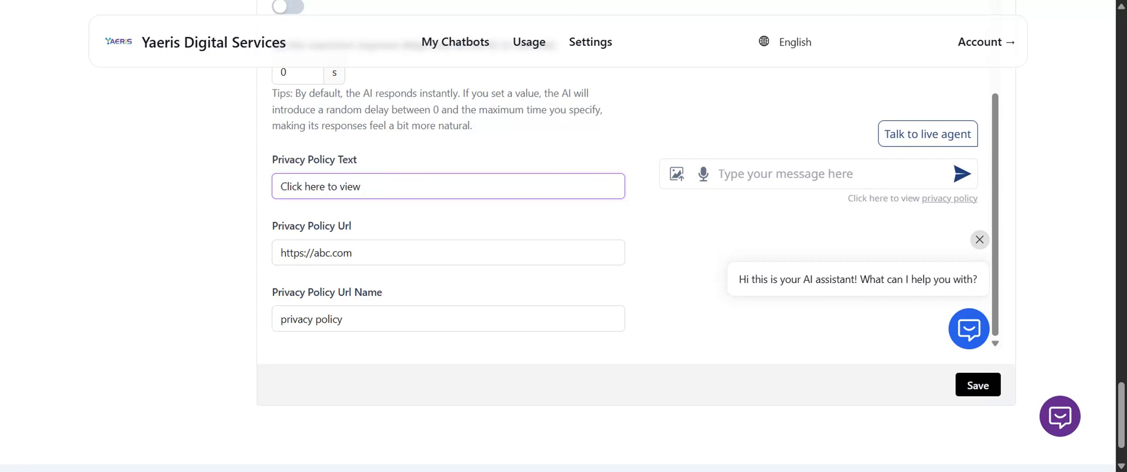
pyautogui.write('our')
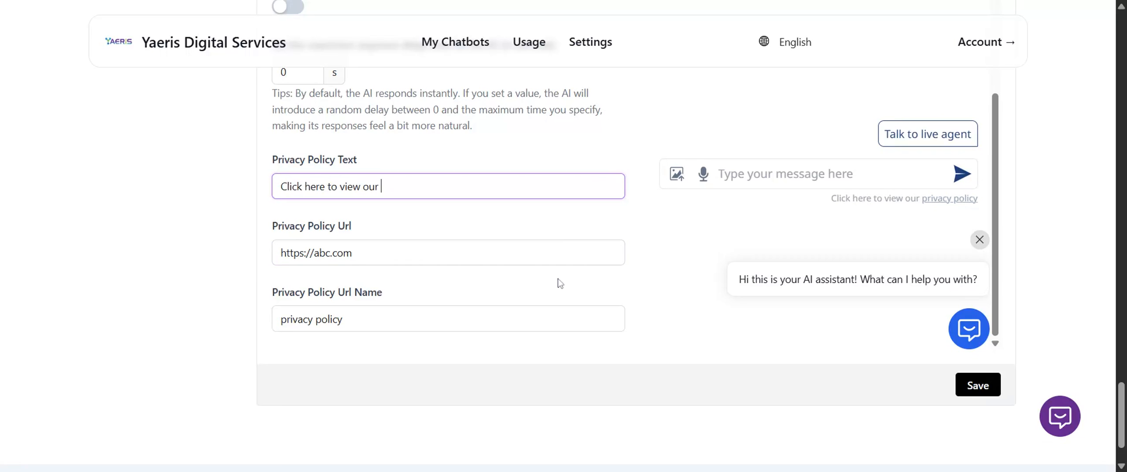
# Open the chatbot's Security settings and review the domain visibility and rate limiting options.
pyautogui.scroll(8, 558, 282)
pyautogui.scroll(20, 558, 277)
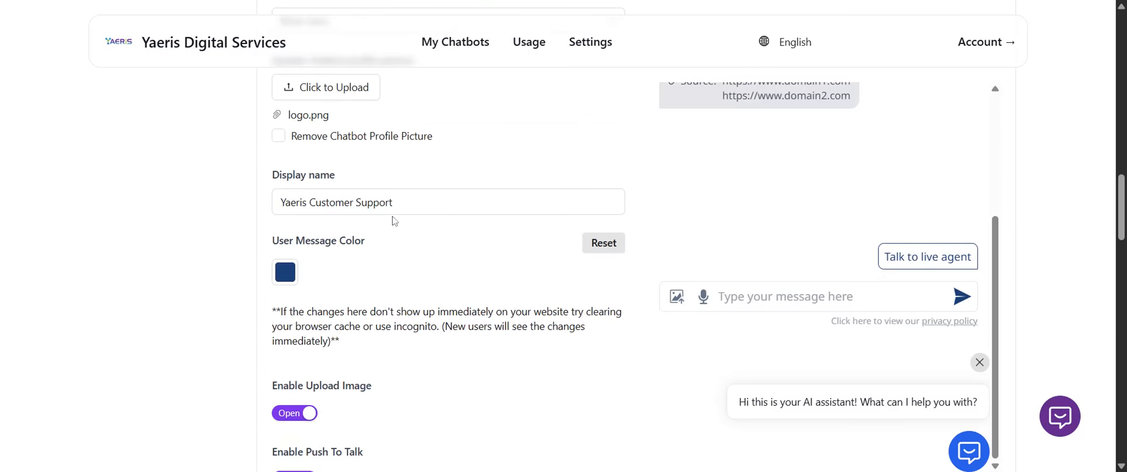
pyautogui.scroll(3, 458, 246)
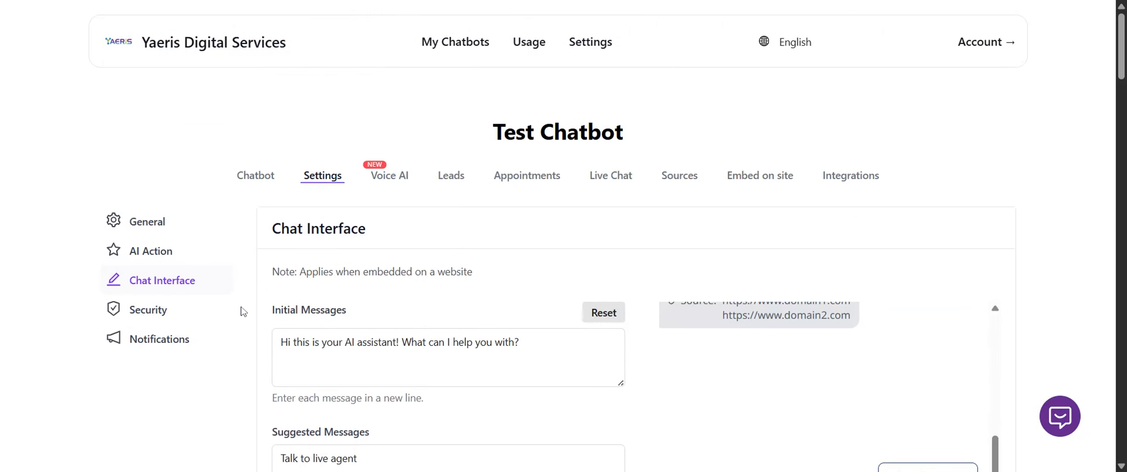
pyautogui.click(224, 316)
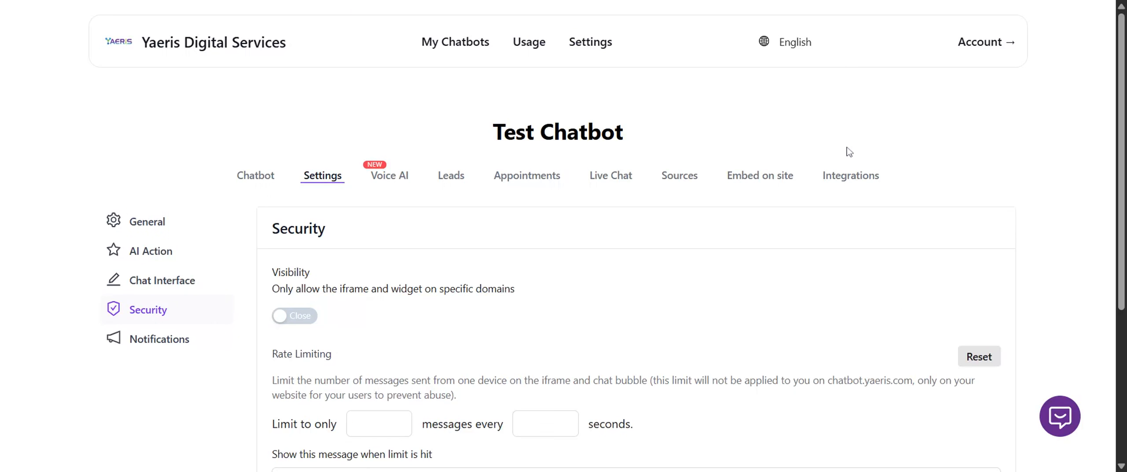
pyautogui.scroll(-5, 968, 112)
pyautogui.scroll(3, 690, 229)
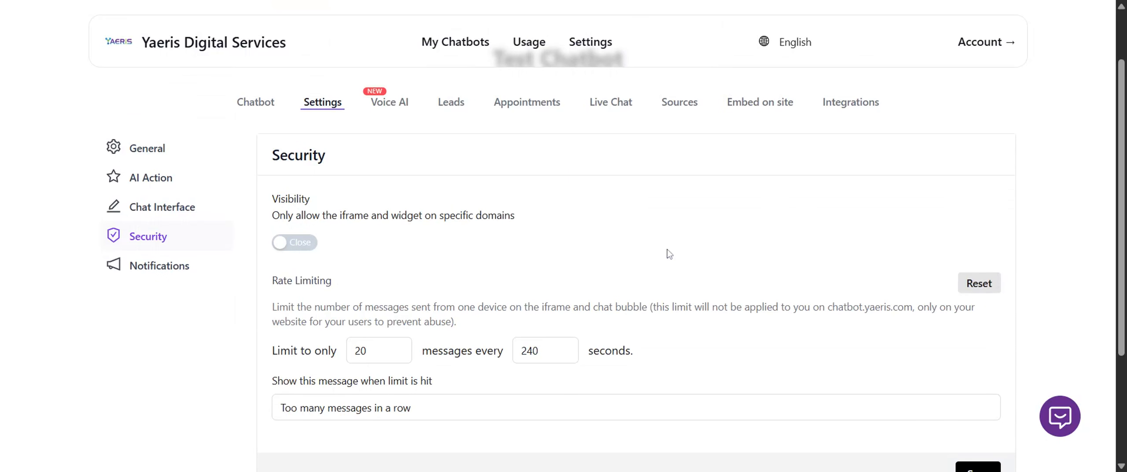
pyautogui.scroll(-2, 674, 252)
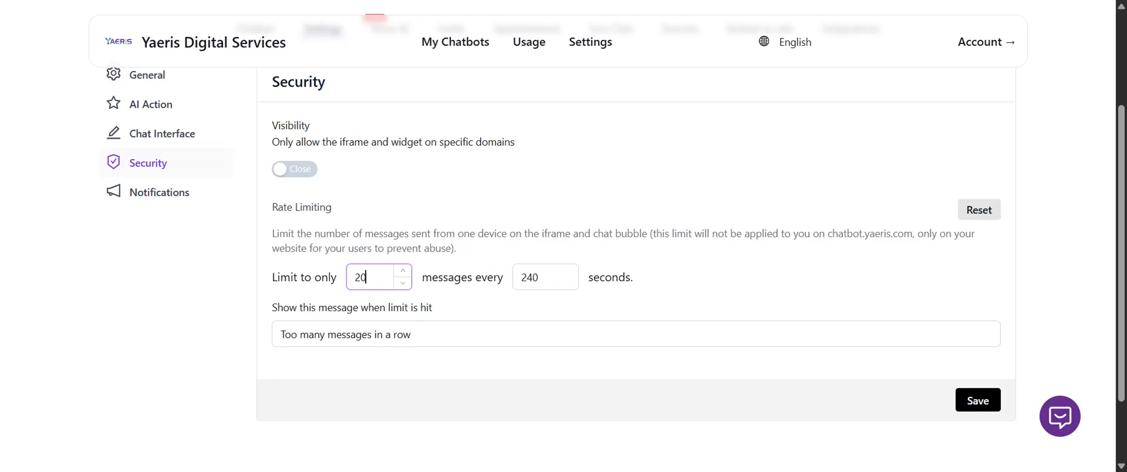
# Check the rate limit interval and limit message fields, and review the daily leads email option in the Notifications settings.
pyautogui.click(556, 278)
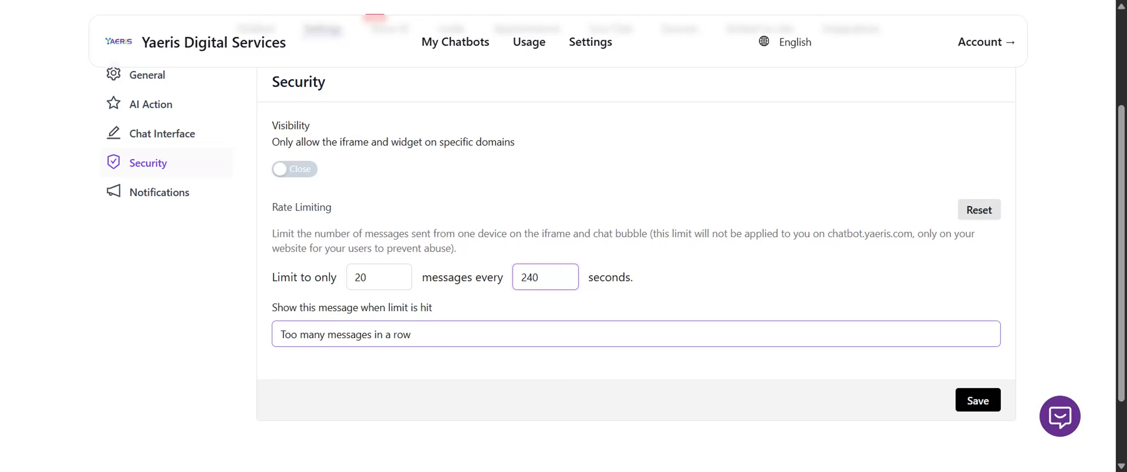
pyautogui.click(409, 335)
pyautogui.click(204, 203)
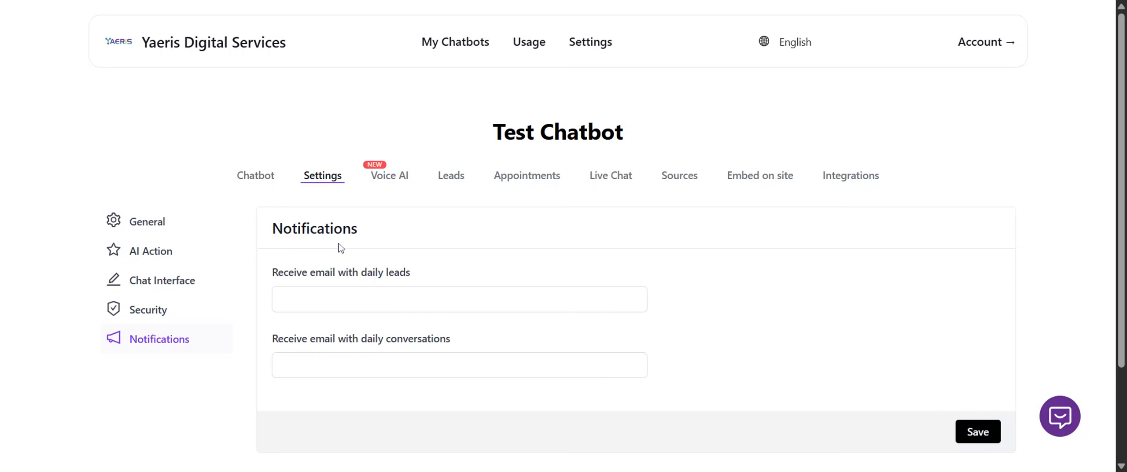
pyautogui.scroll(-3, 341, 249)
pyautogui.scroll(2, 286, 297)
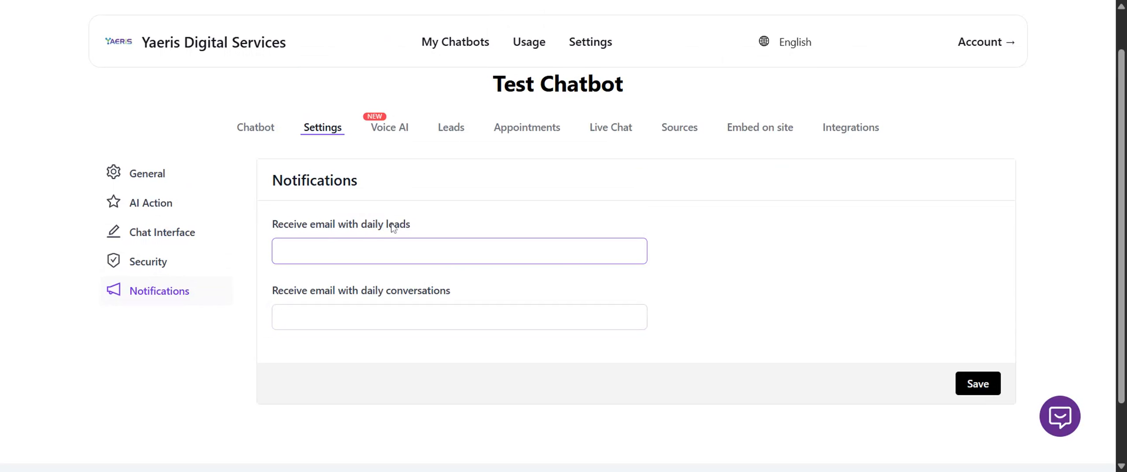
pyautogui.moveTo(390, 223); pyautogui.dragTo(353, 226)
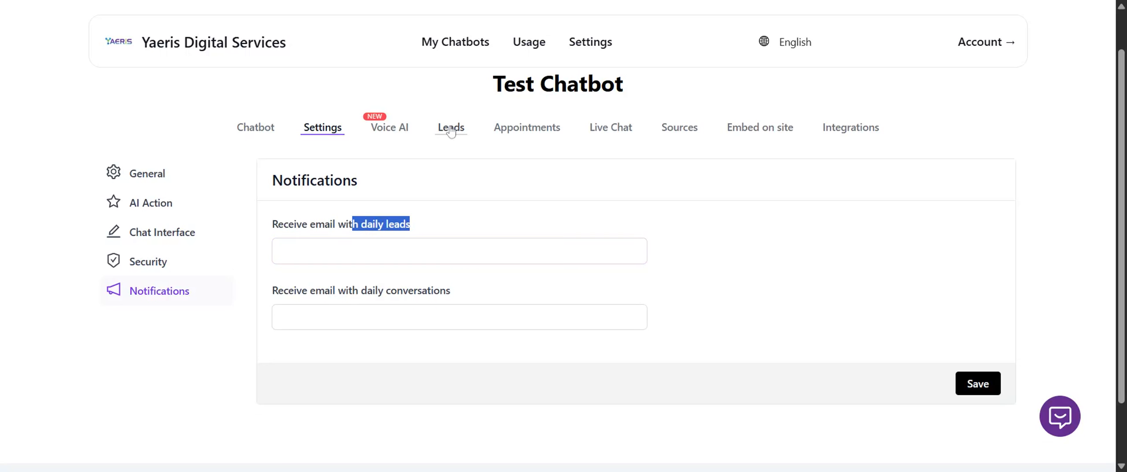
pyautogui.click(338, 226)
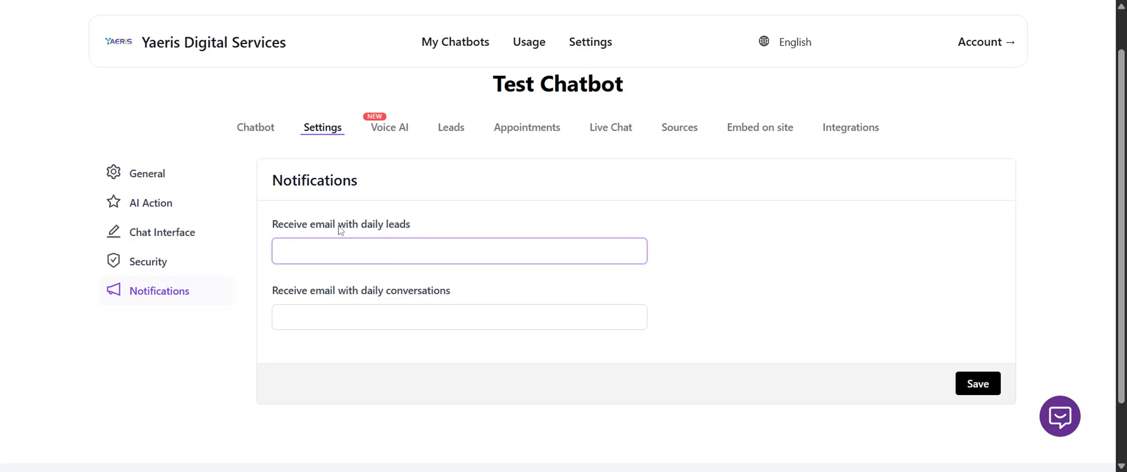
pyautogui.moveTo(340, 226); pyautogui.dragTo(422, 229)
pyautogui.click(425, 231)
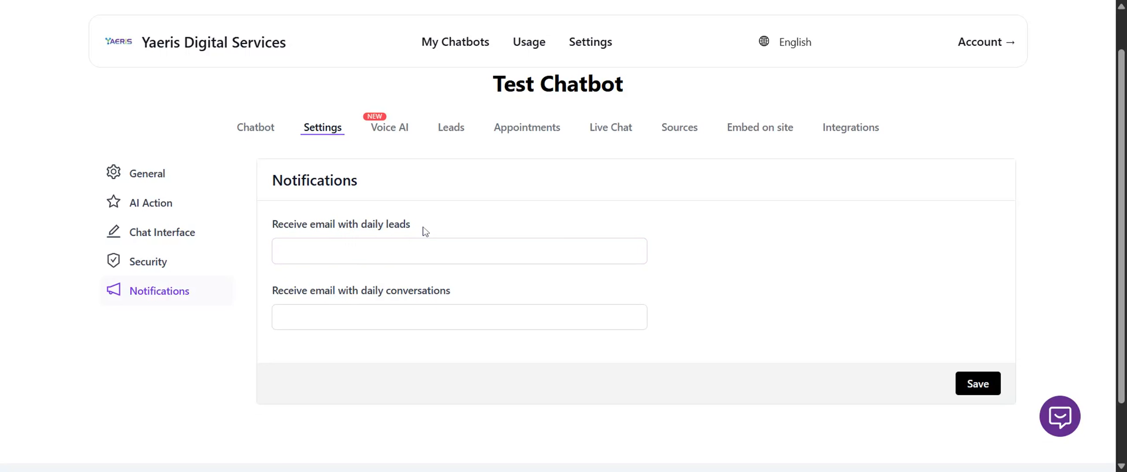
# Look over the Test Chatbot's chat preview and go back to its general settings.
pyautogui.click(256, 128)
pyautogui.scroll(-1, 586, 338)
pyautogui.scroll(-4, 584, 264)
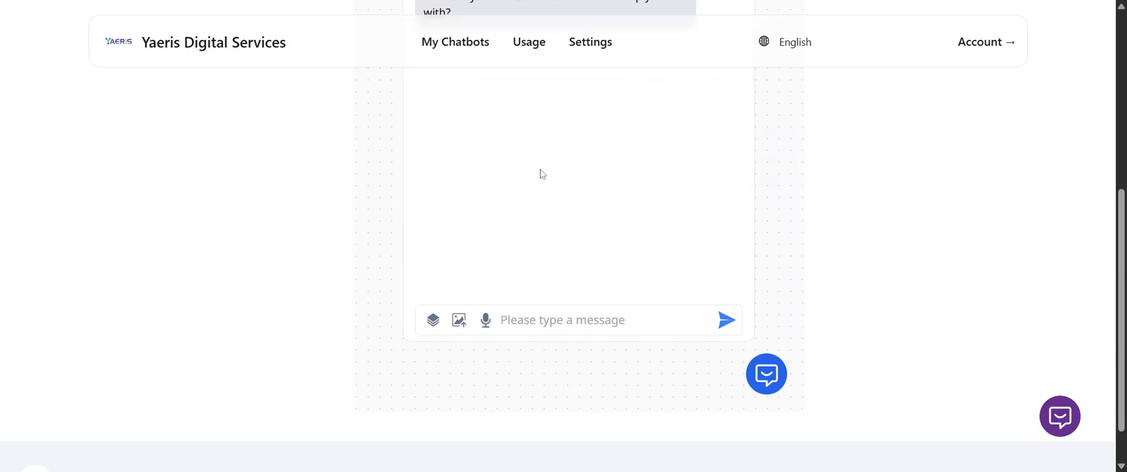
pyautogui.scroll(5, 566, 254)
pyautogui.click(451, 127)
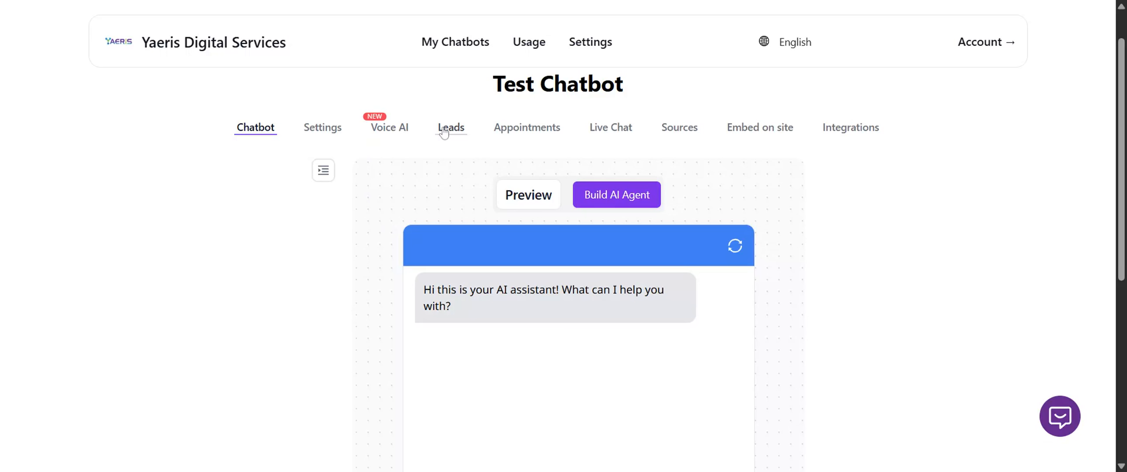
pyautogui.click(317, 179)
pyautogui.scroll(-3, 264, 246)
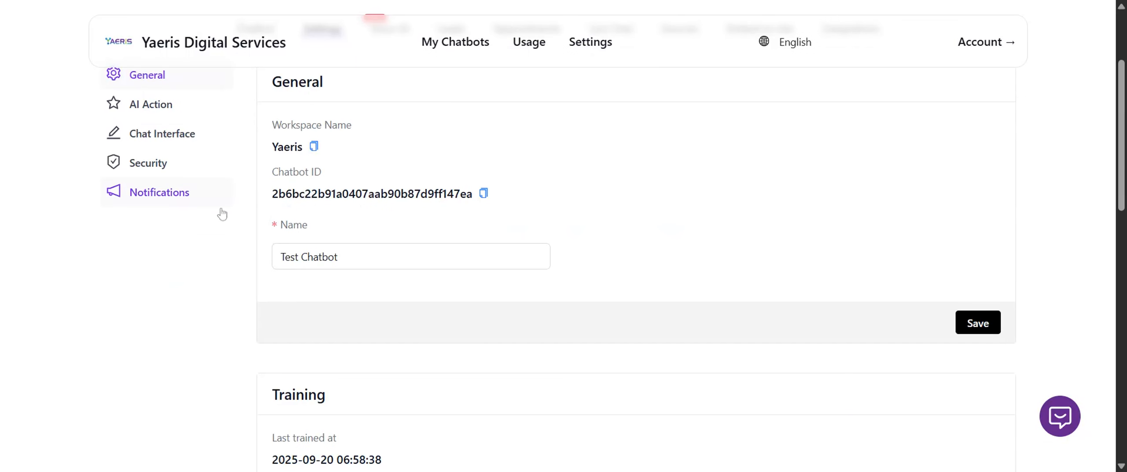
# In the Notifications settings, enter the recipient's email for daily leads and review the daily conversations email field.
pyautogui.click(154, 202)
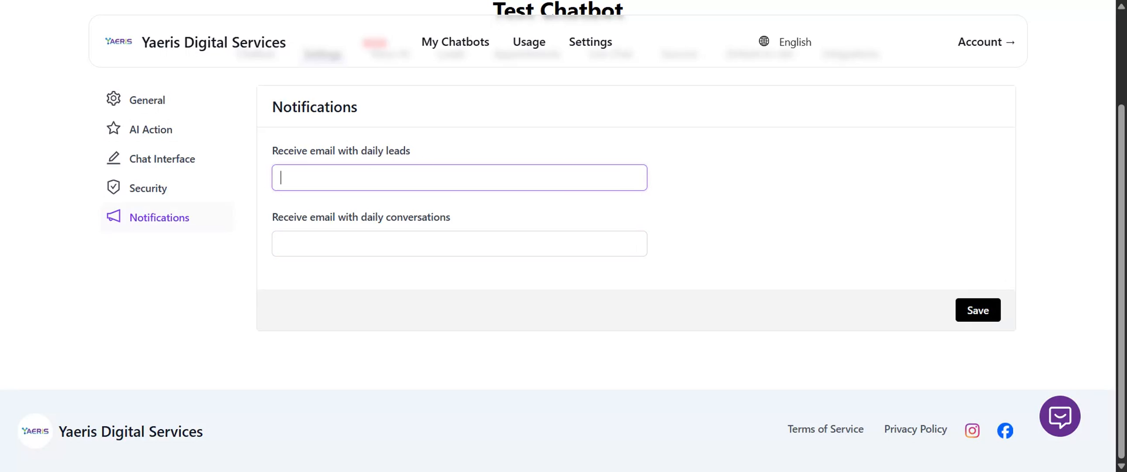
pyautogui.write('abc@')
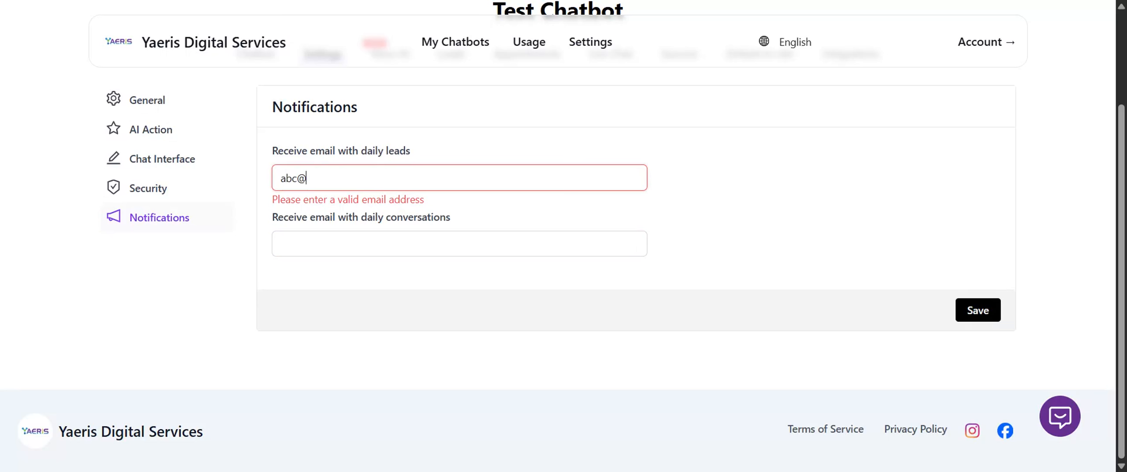
pyautogui.write('email.com')
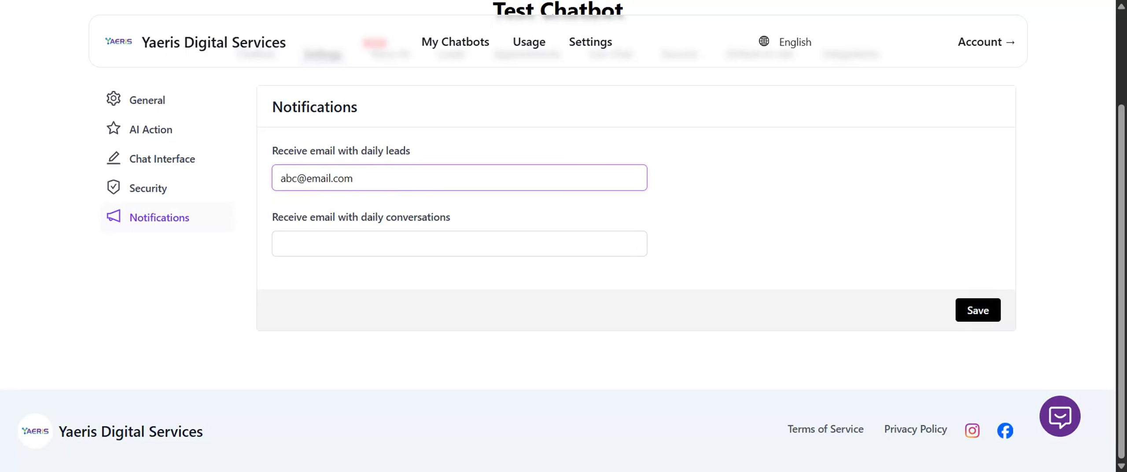
pyautogui.click(359, 244)
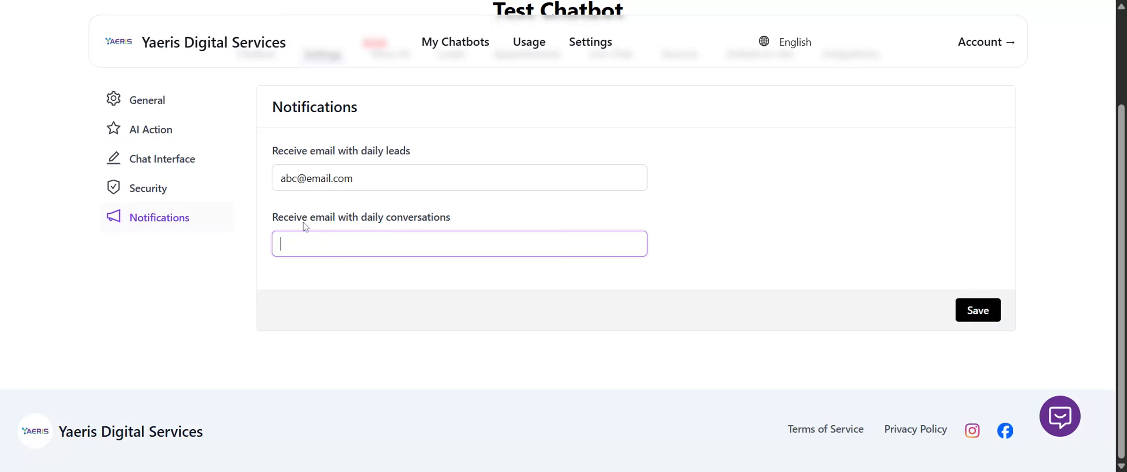
pyautogui.moveTo(297, 219); pyautogui.dragTo(252, 226)
pyautogui.click(416, 219)
pyautogui.click(440, 221)
pyautogui.scroll(3, 556, 95)
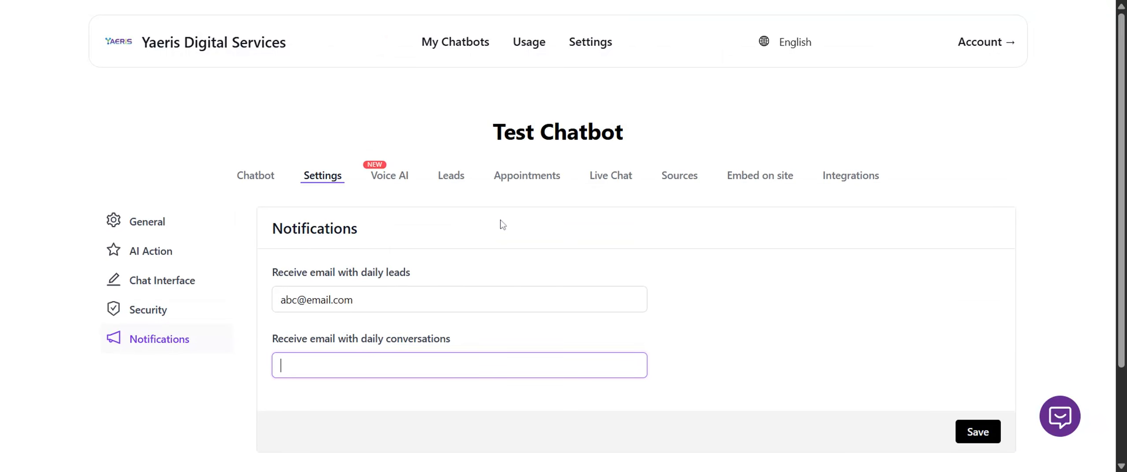
# Open the chatbot's Voice AI settings and examine the web voice call options, including the available web call models.
pyautogui.click(390, 175)
pyautogui.scroll(-5, 522, 249)
pyautogui.scroll(5, 522, 250)
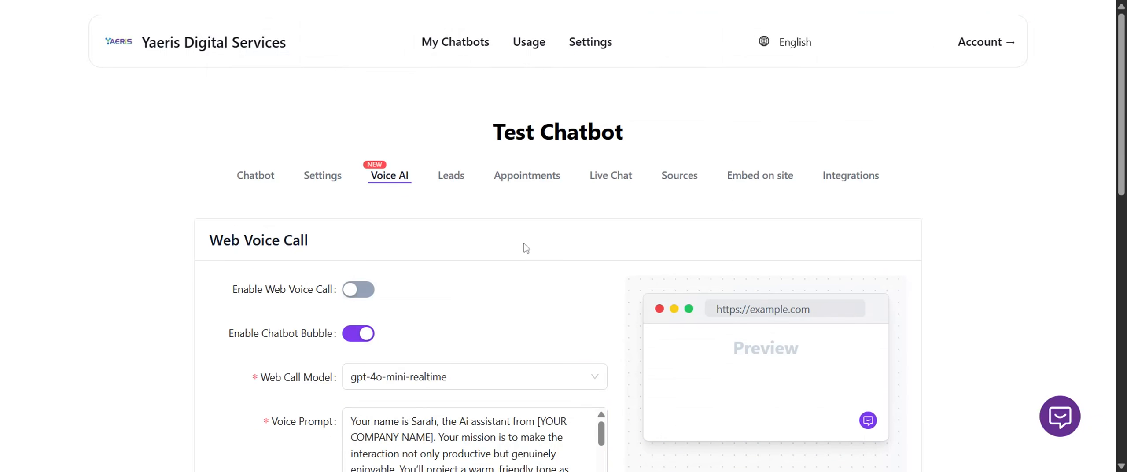
pyautogui.scroll(-3, 521, 246)
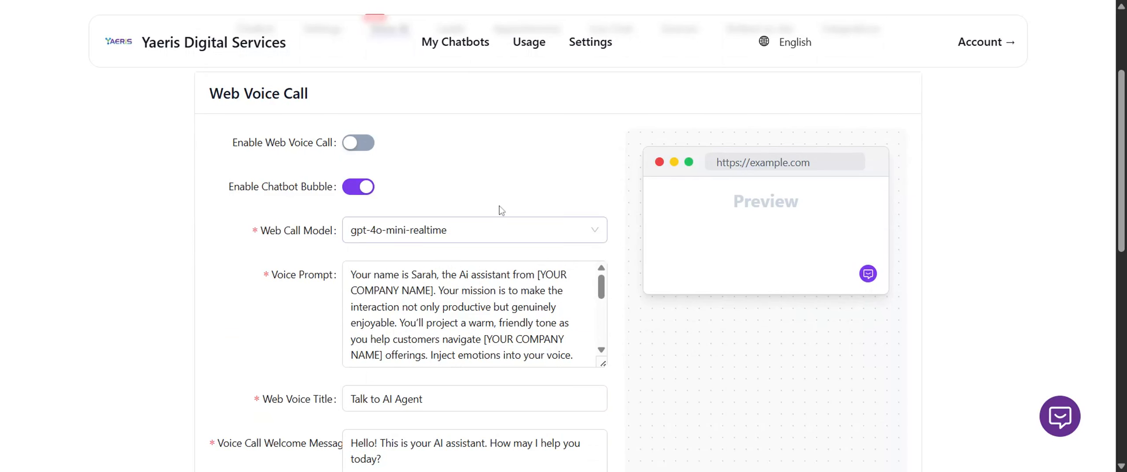
pyautogui.click(504, 226)
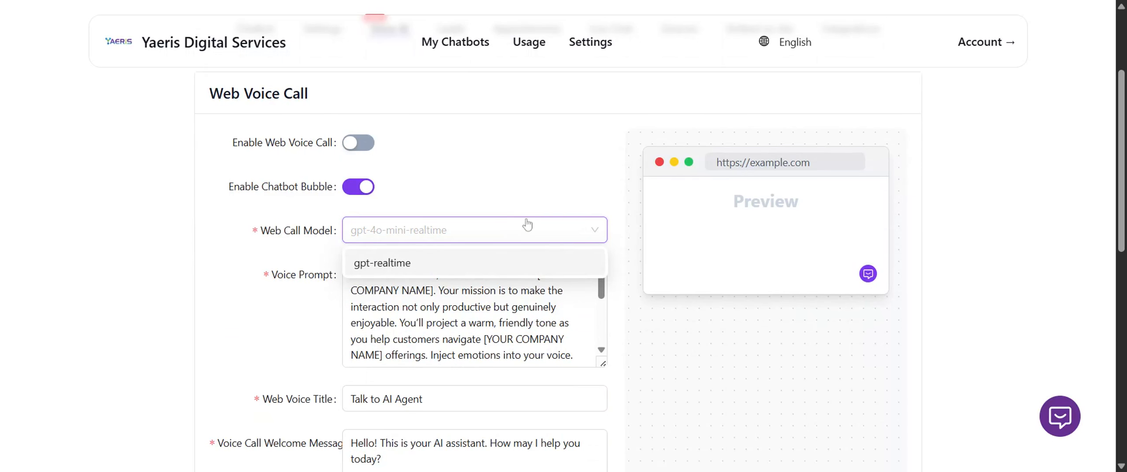
pyautogui.click(569, 180)
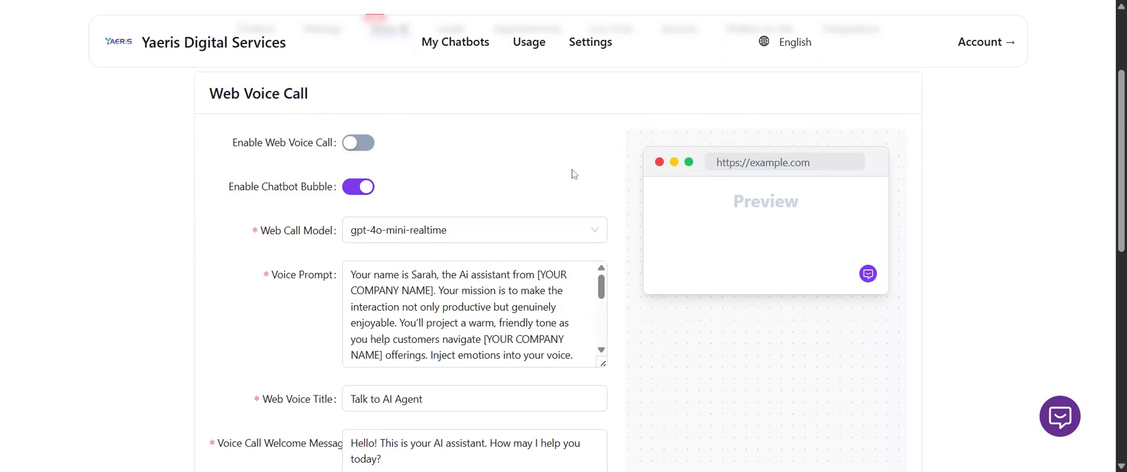
pyautogui.scroll(-2, 572, 176)
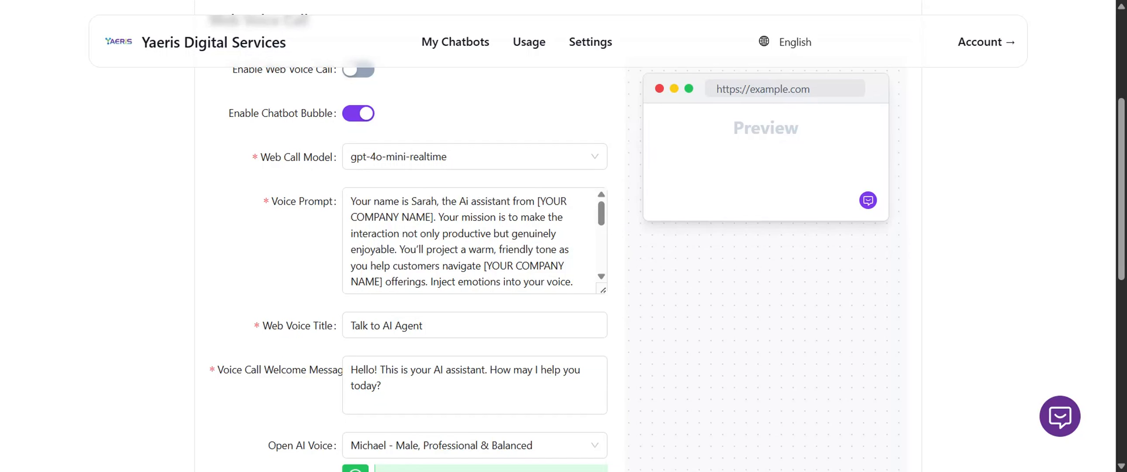
pyautogui.scroll(5, 624, 231)
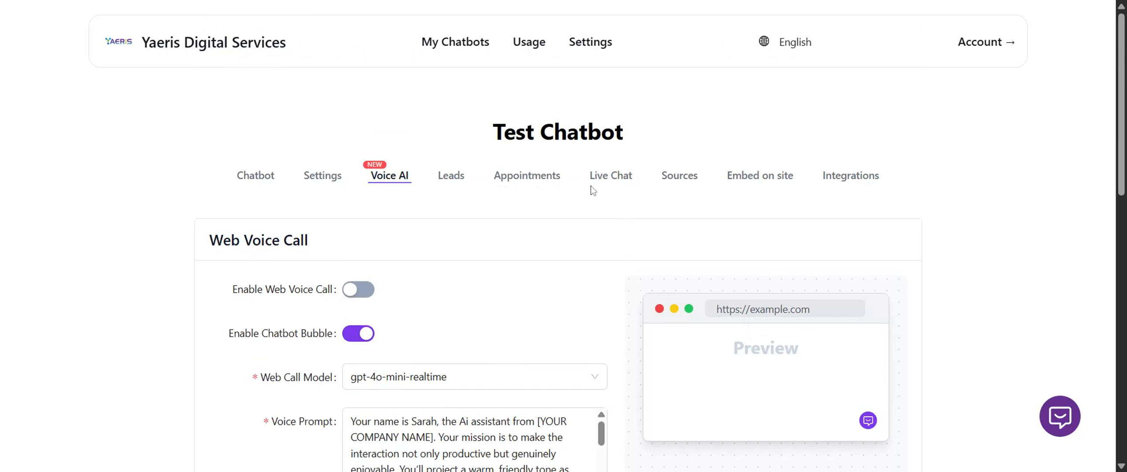
# Check the chatbot's integrations page, and return to the Voice AI settings to browse the available Open AI voices.
pyautogui.click(831, 179)
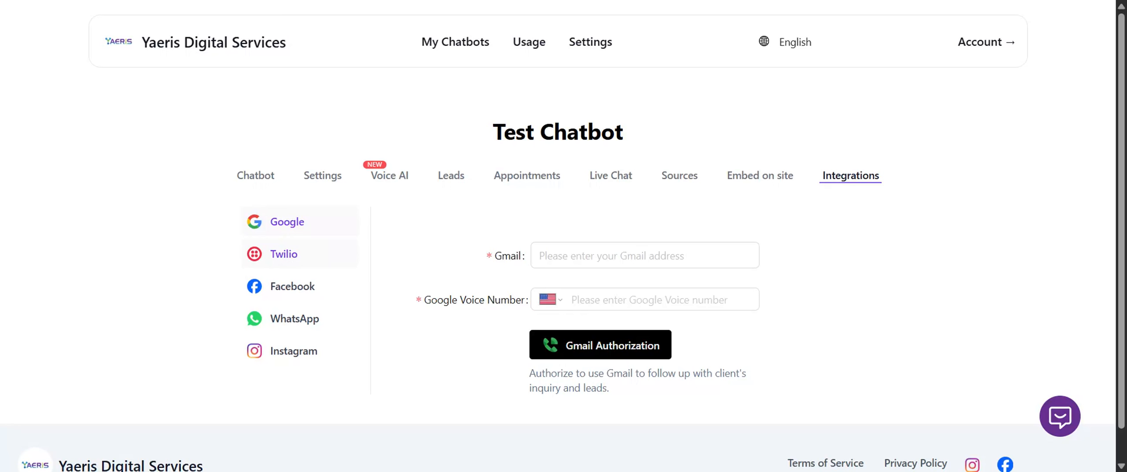
pyautogui.click(388, 178)
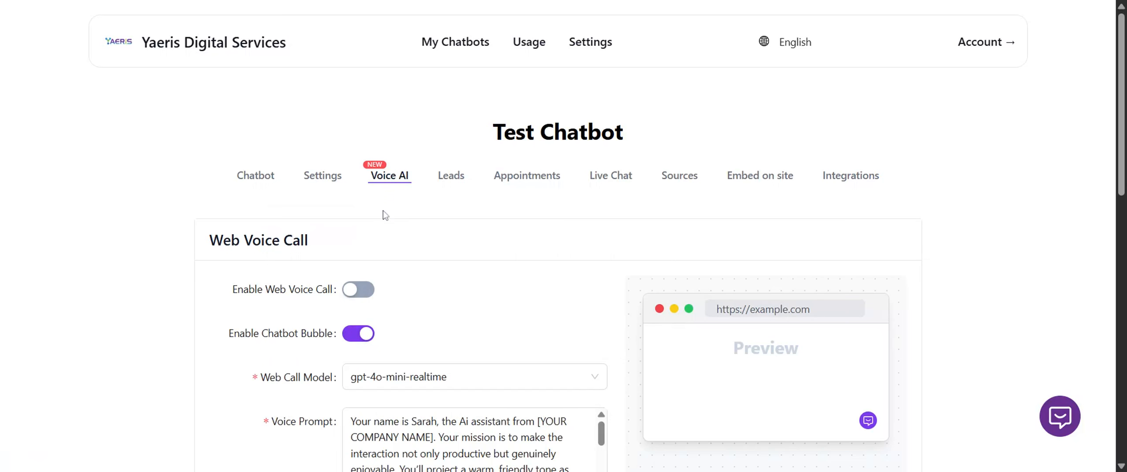
pyautogui.scroll(-1, 506, 298)
pyautogui.scroll(-2, 554, 264)
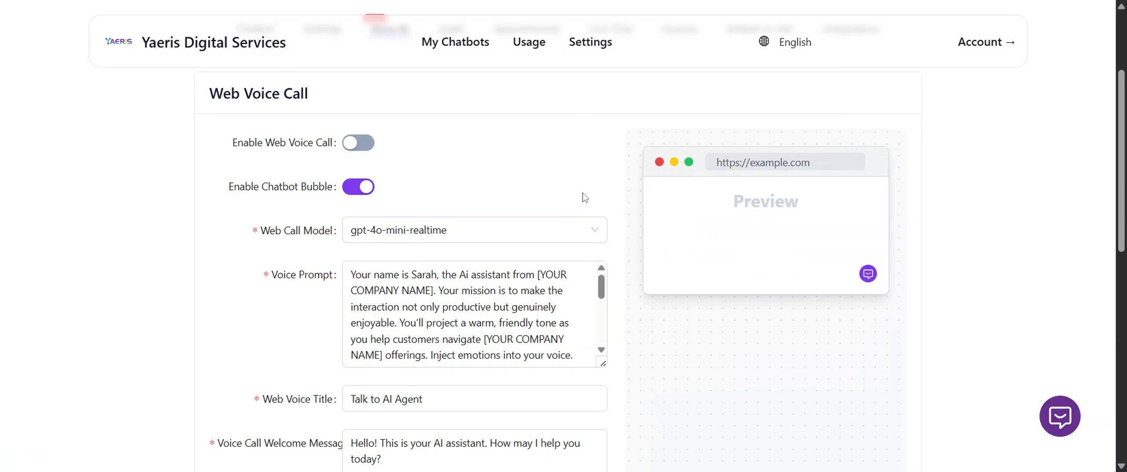
pyautogui.scroll(-5, 607, 199)
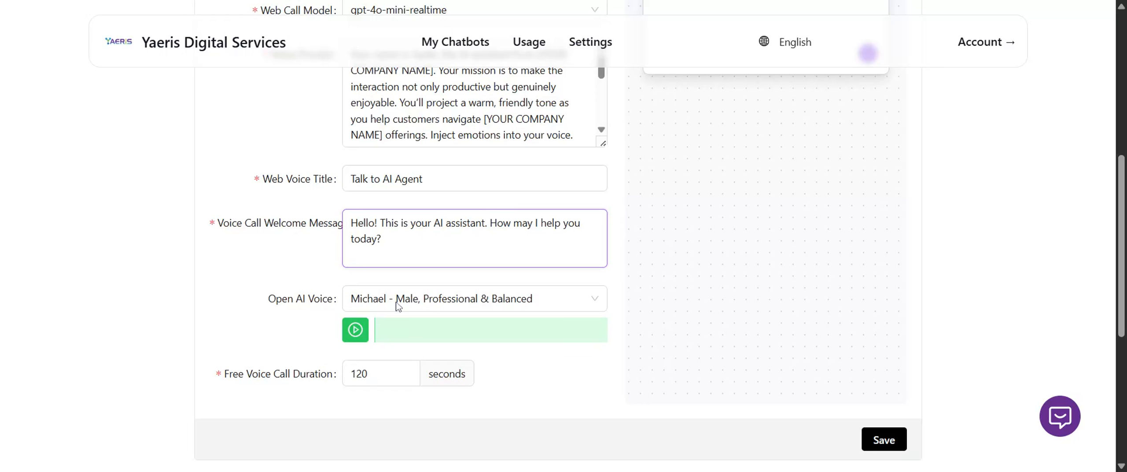
pyautogui.click(426, 303)
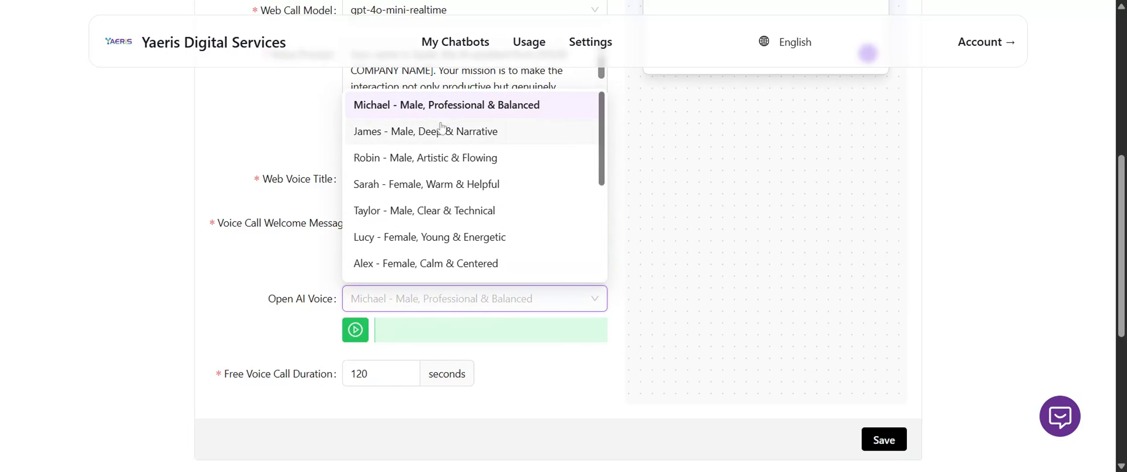
pyautogui.scroll(-2, 525, 176)
pyautogui.scroll(2, 498, 247)
pyautogui.scroll(-2, 498, 127)
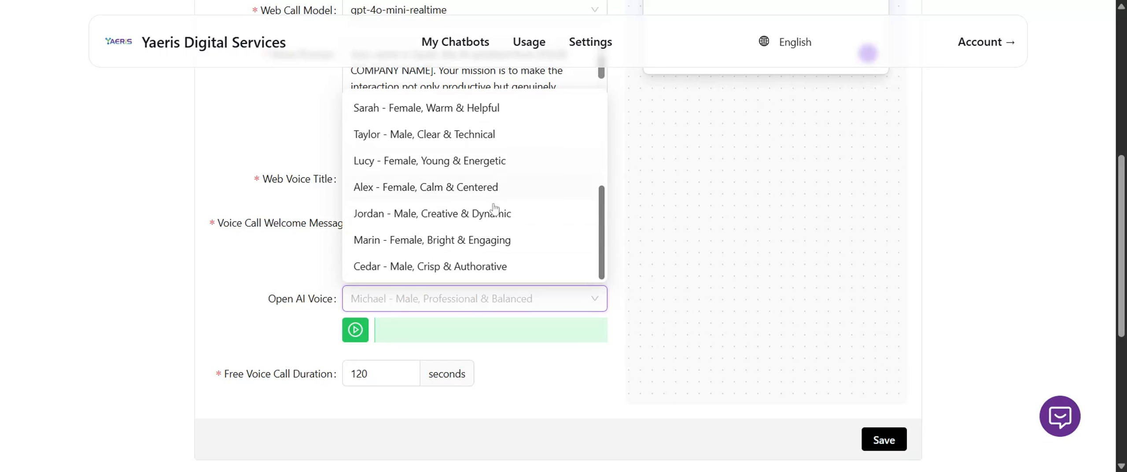
pyautogui.click(266, 309)
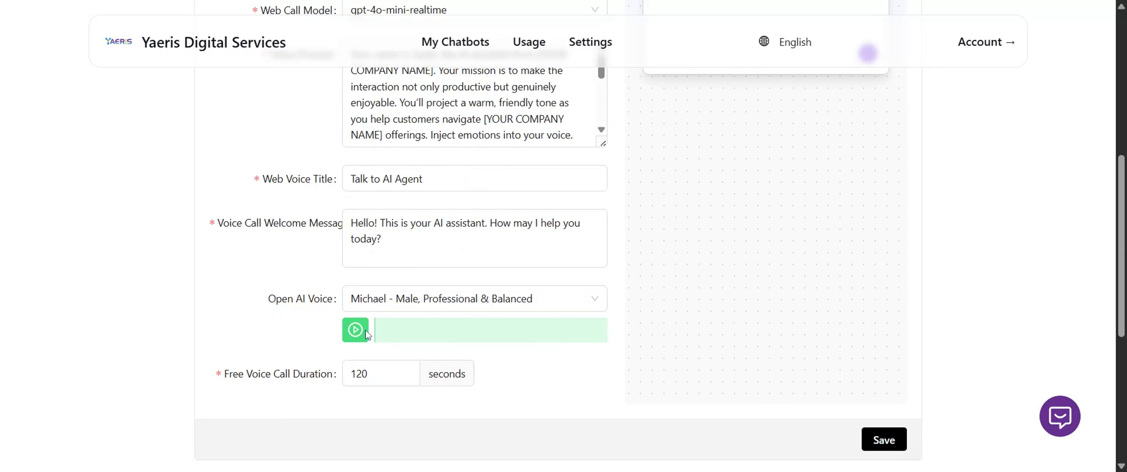
# Review the free voice call duration, the voice duration statistics and the voice prompt in the Voice AI settings.
pyautogui.scroll(-5, 286, 383)
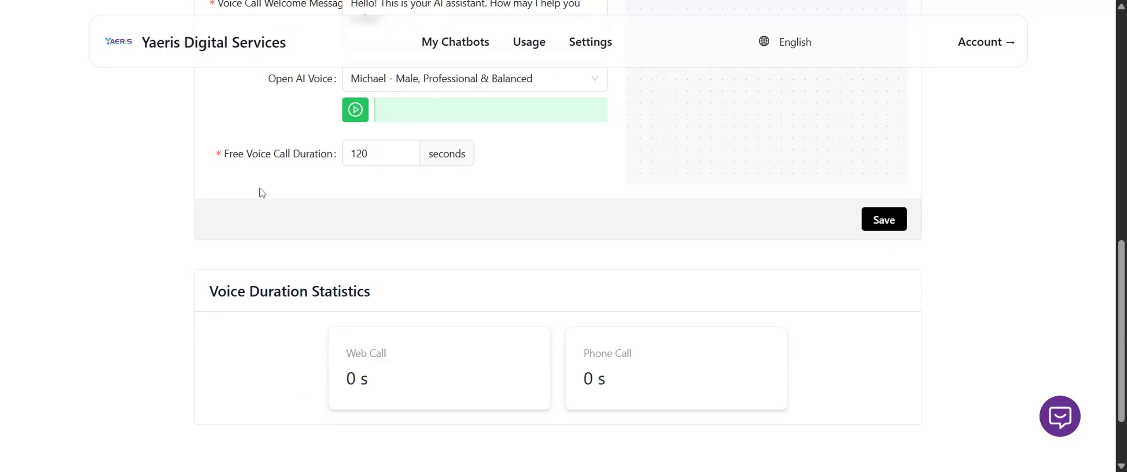
pyautogui.scroll(-2, 264, 206)
pyautogui.scroll(10, 654, 202)
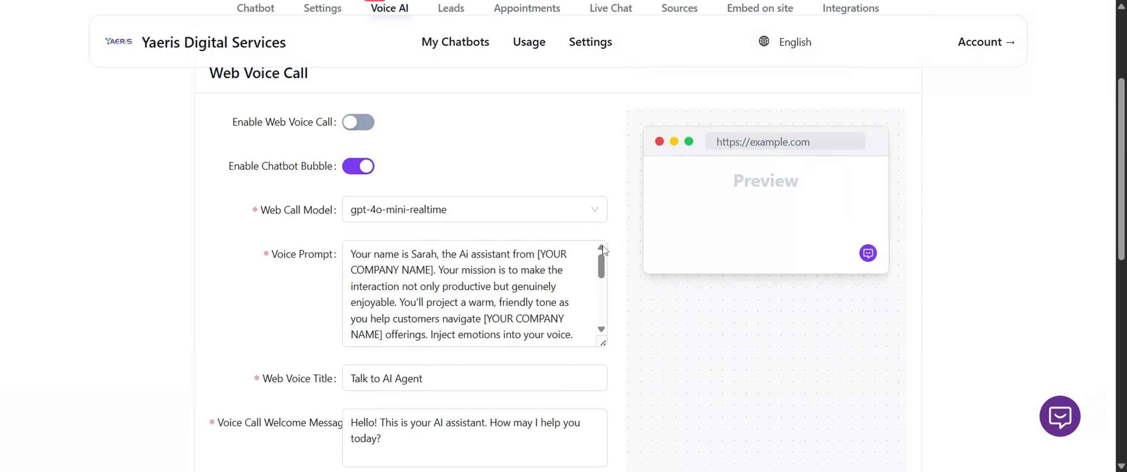
pyautogui.scroll(-5, 308, 275)
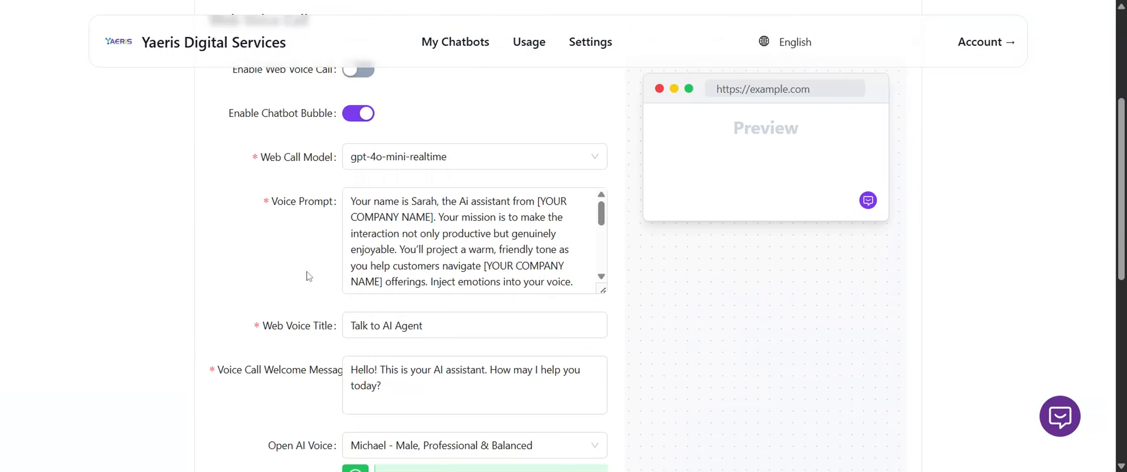
pyautogui.scroll(5, 292, 291)
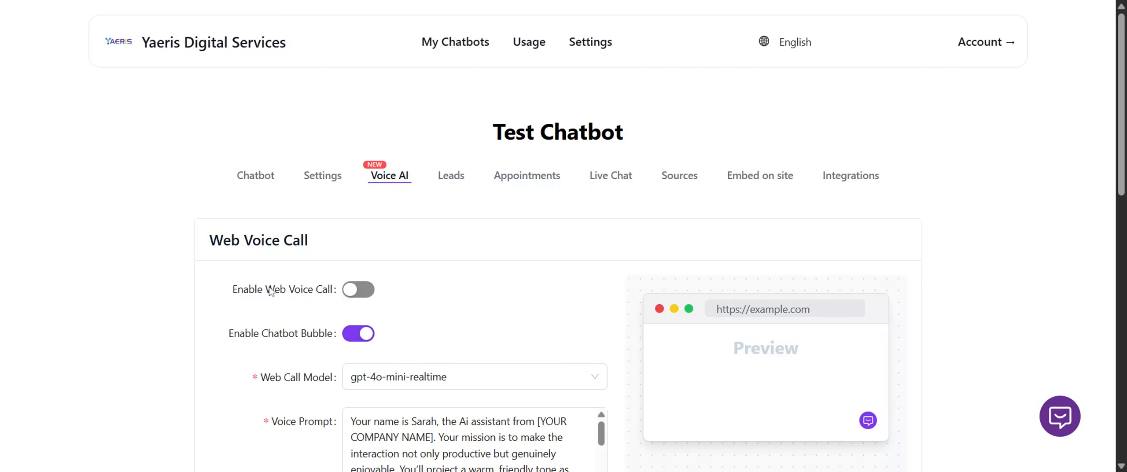
# Open the chatbot's lead form settings and set the form title to "Lead form".
pyautogui.click(455, 178)
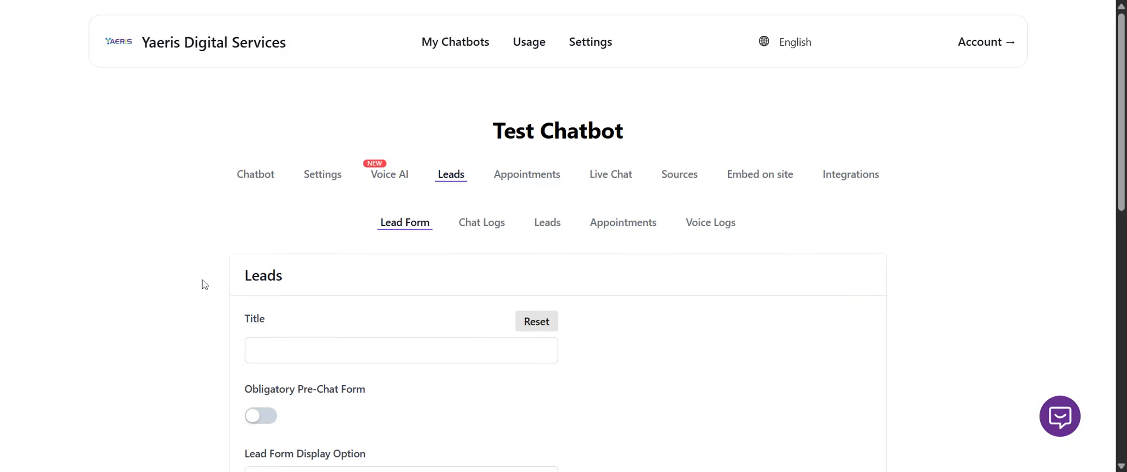
pyautogui.scroll(-2, 205, 284)
pyautogui.scroll(-4, 205, 284)
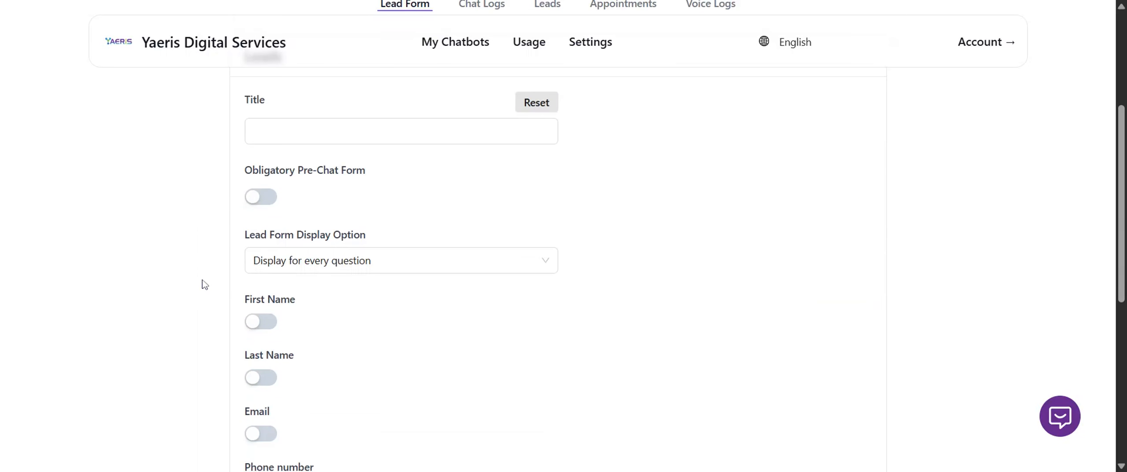
pyautogui.click(352, 131)
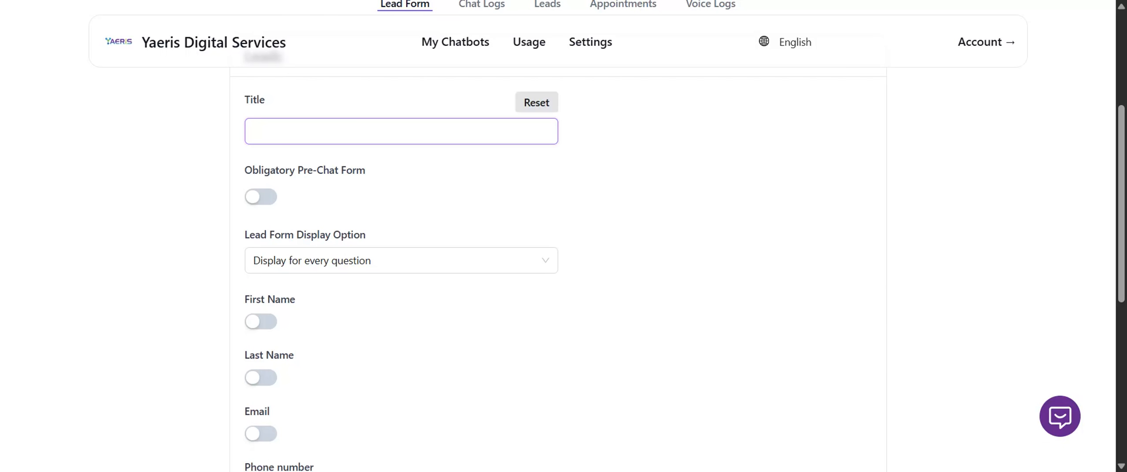
pyautogui.write('Lead form')
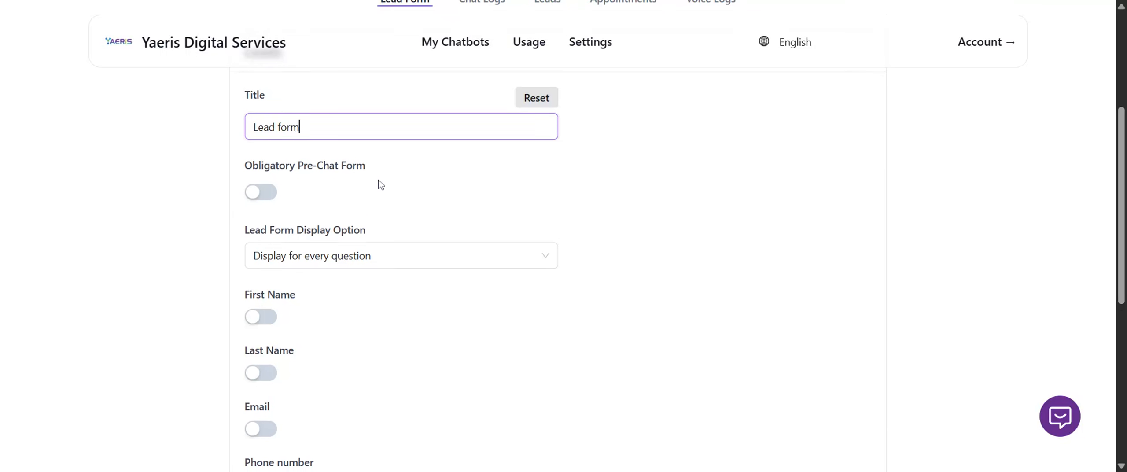
# Enable the First Name and Last Name fields in the chatbot's lead form.
pyautogui.scroll(-2, 377, 184)
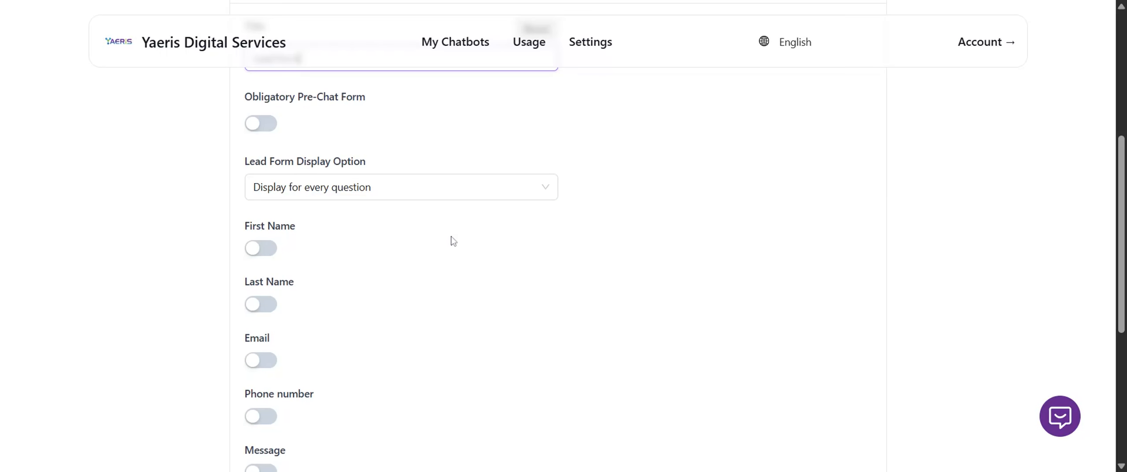
pyautogui.scroll(-2, 450, 242)
pyautogui.scroll(2, 451, 242)
pyautogui.click(269, 249)
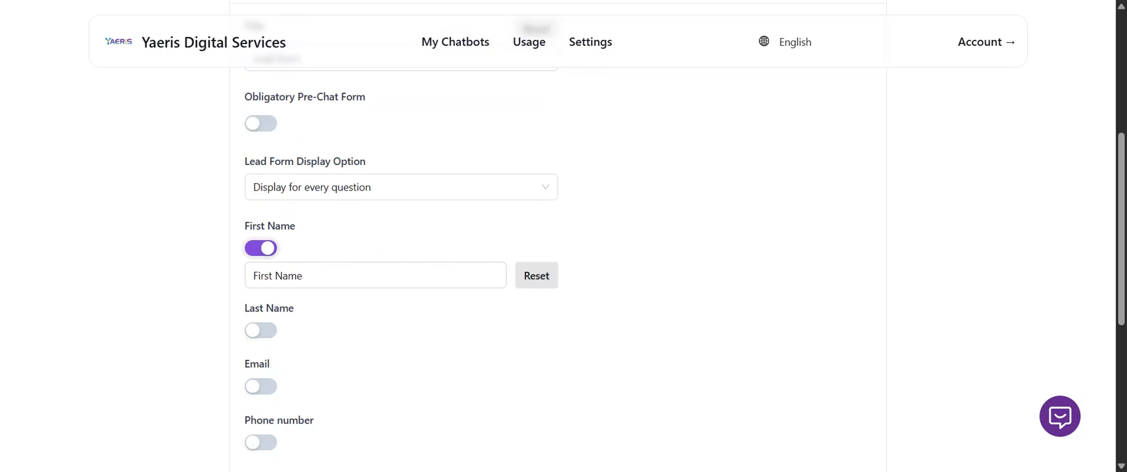
pyautogui.click(266, 330)
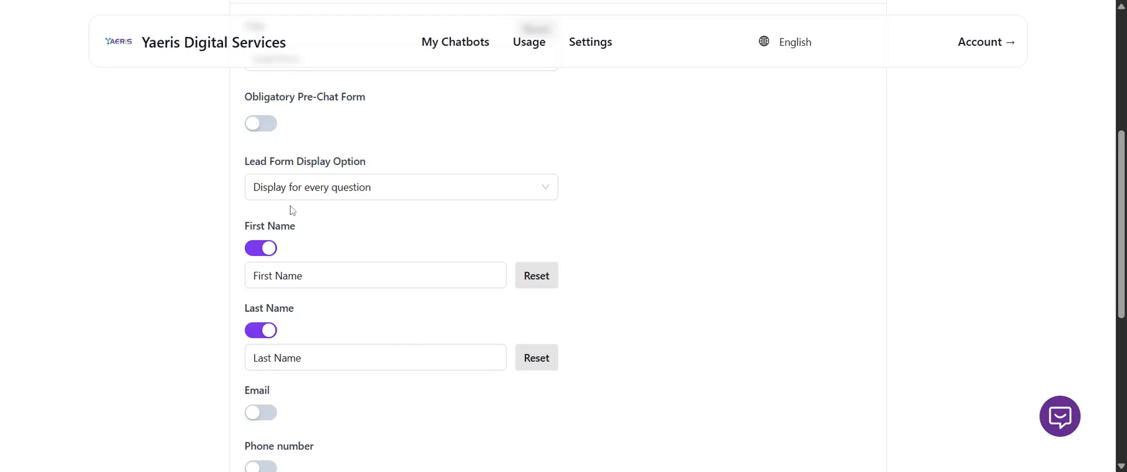
# Set the lead form display option to "Display for human takeover only", and toggle the Obligatory Pre-Chat Form option on and back off.
pyautogui.click(346, 189)
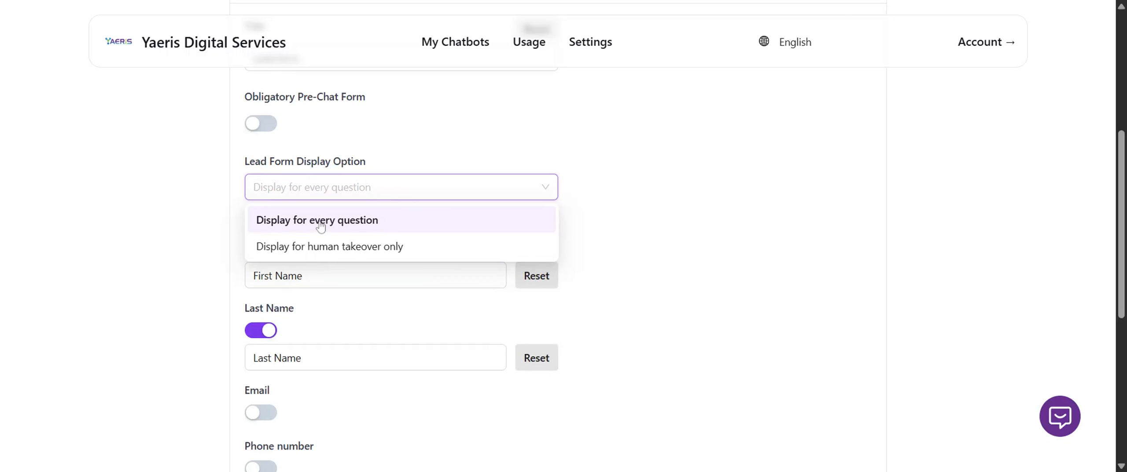
pyautogui.click(348, 250)
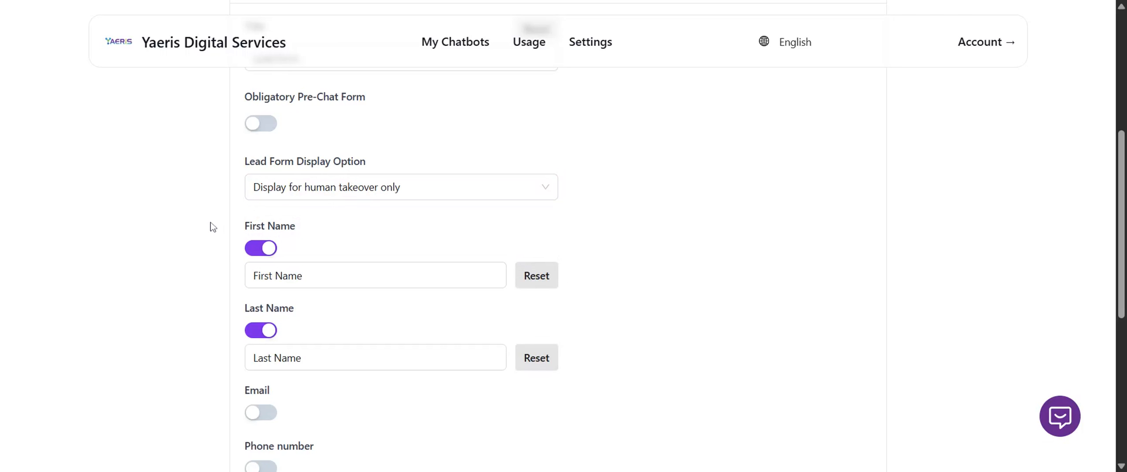
pyautogui.click(308, 357)
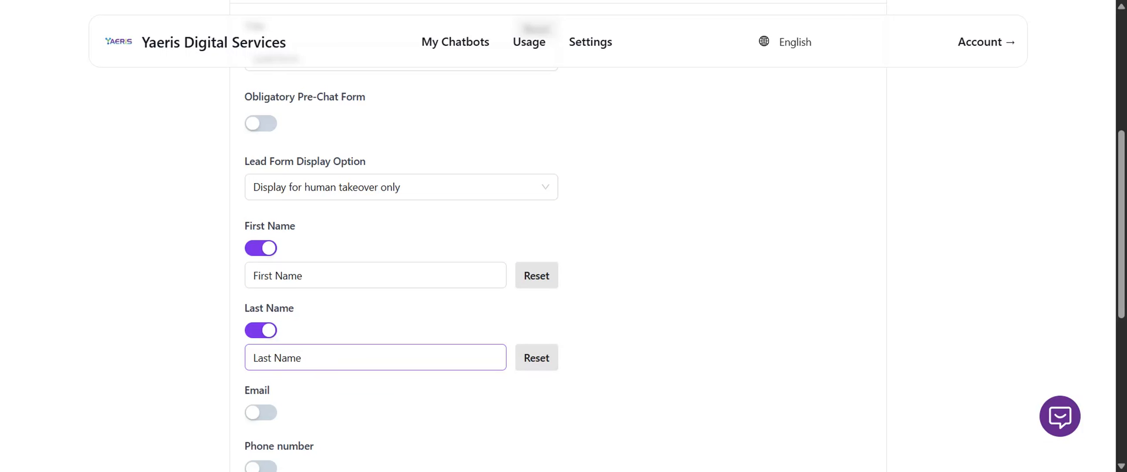
pyautogui.scroll(-2, 308, 358)
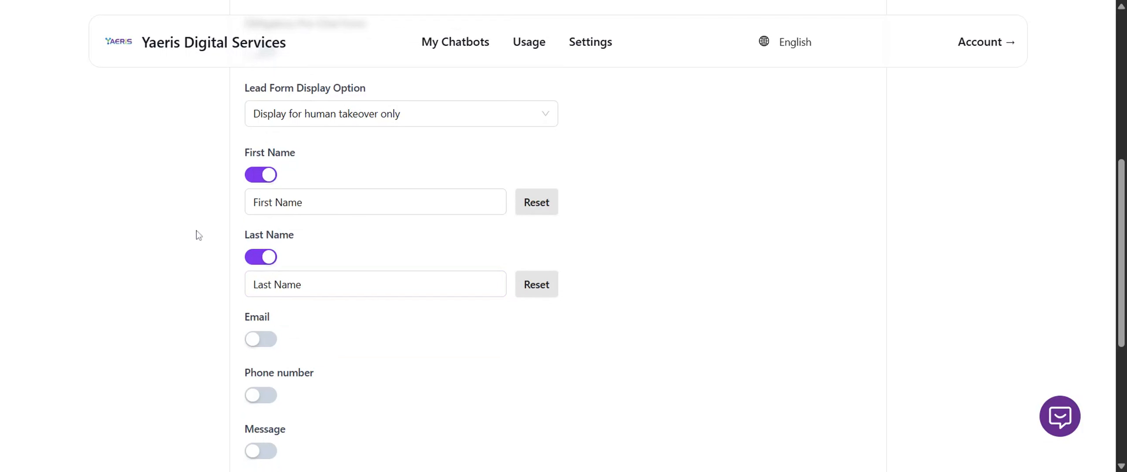
pyautogui.scroll(4, 198, 235)
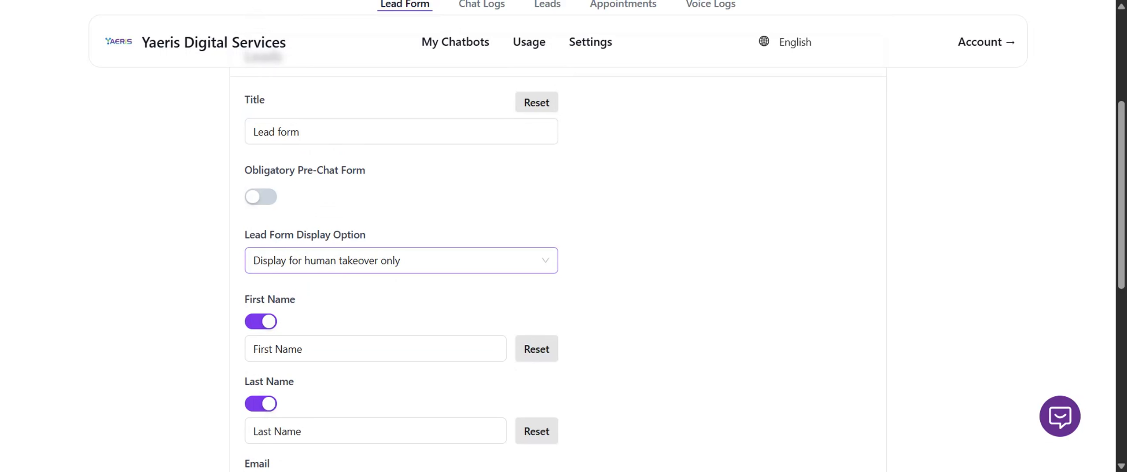
pyautogui.click(261, 196)
pyautogui.click(261, 196)
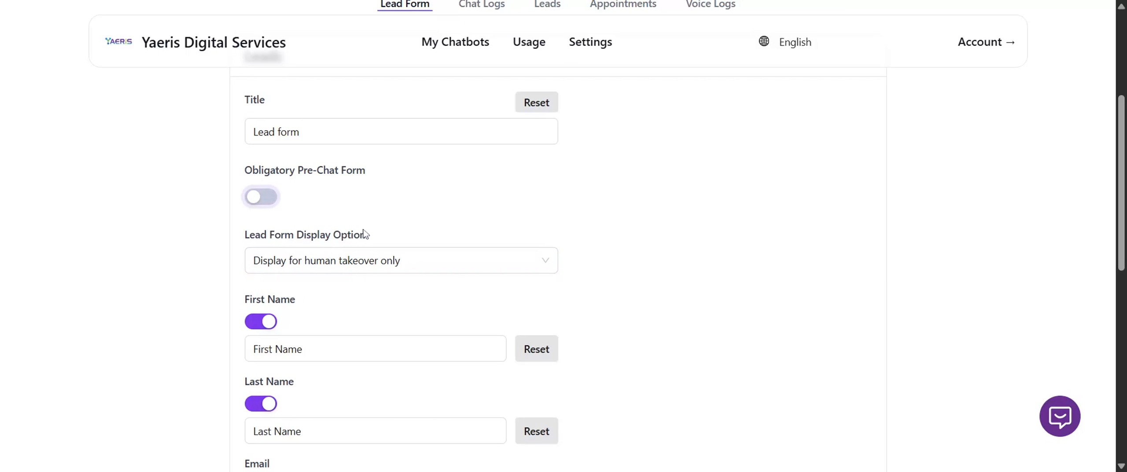
# Enable the lead form's Email, Phone number and Message fields, and check its privacy policy URL field.
pyautogui.scroll(-5, 365, 233)
pyautogui.scroll(-2, 392, 314)
pyautogui.scroll(1, 393, 314)
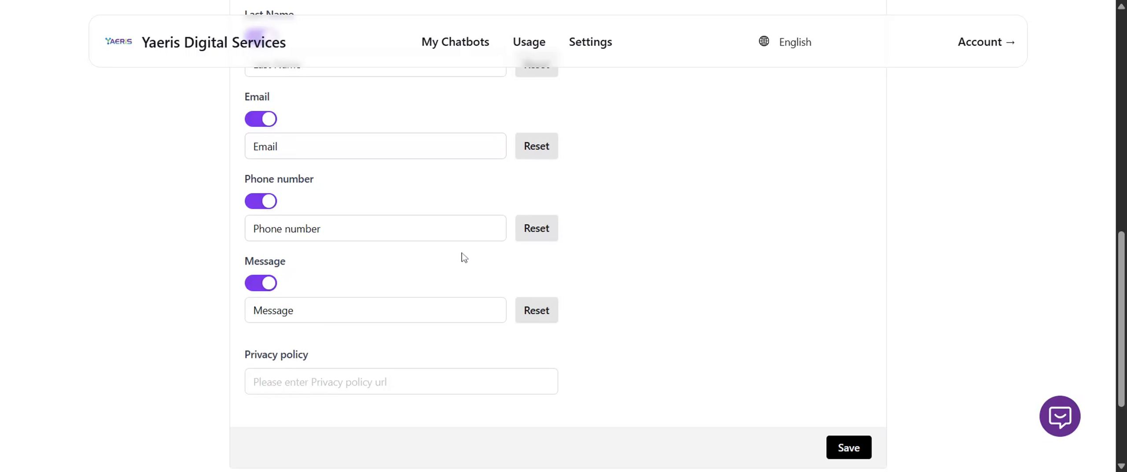
pyautogui.click(359, 386)
pyautogui.scroll(-3, 674, 339)
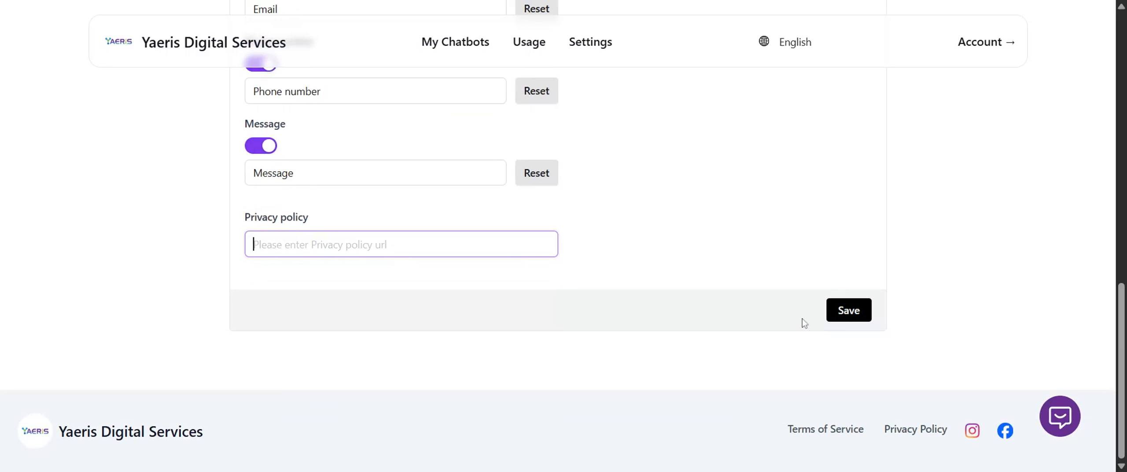
pyautogui.scroll(20, 777, 310)
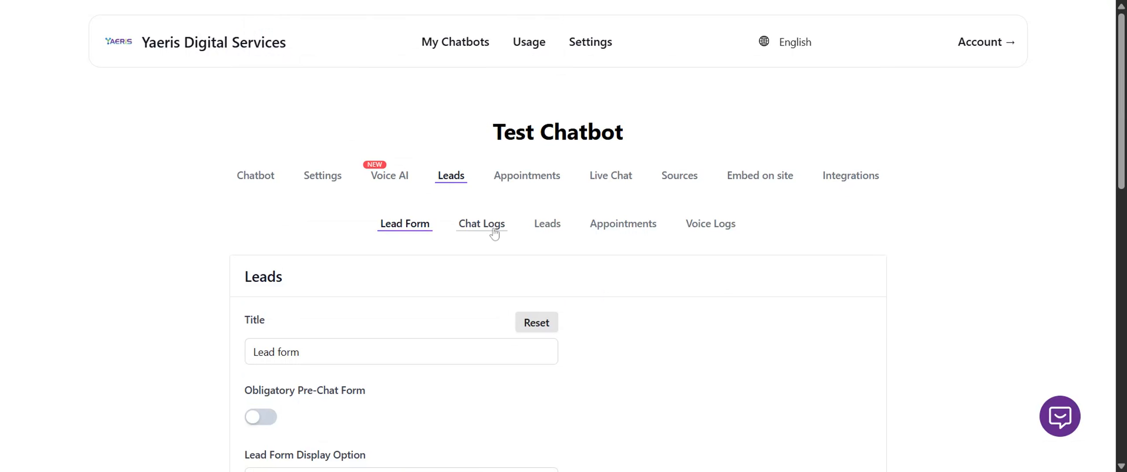
# Review the chatbot's chat logs, and examine the search filters and table columns of its leads records.
pyautogui.click(490, 233)
pyautogui.scroll(-3, 427, 252)
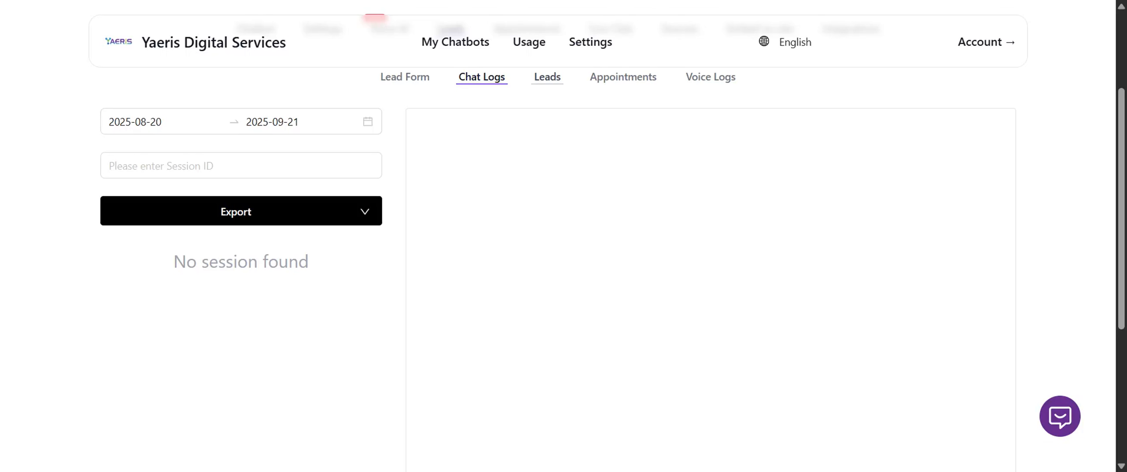
pyautogui.click(547, 77)
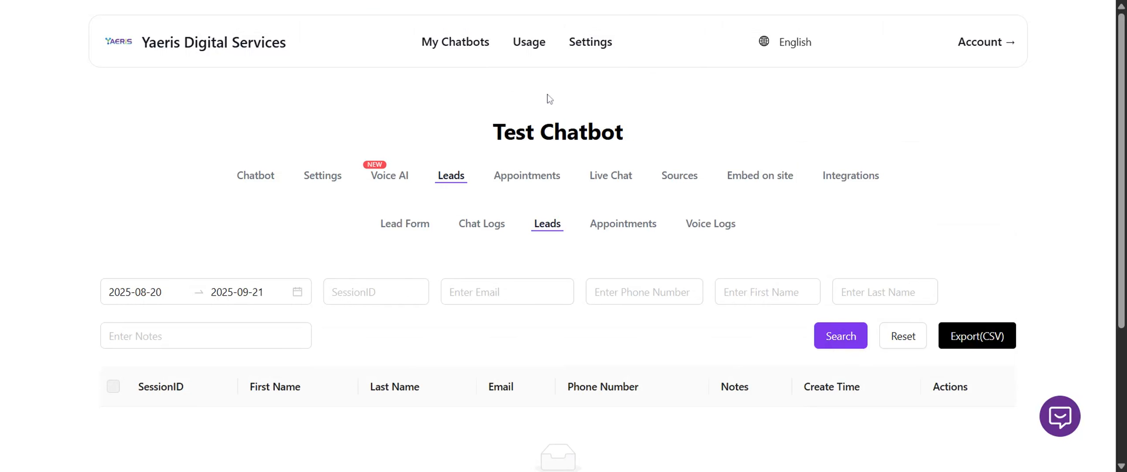
pyautogui.scroll(-5, 545, 94)
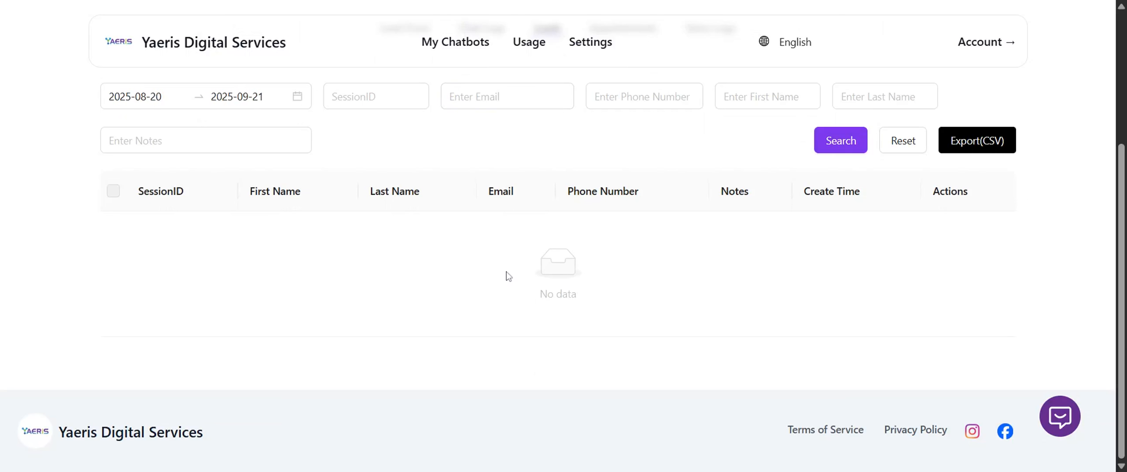
pyautogui.scroll(3, 566, 311)
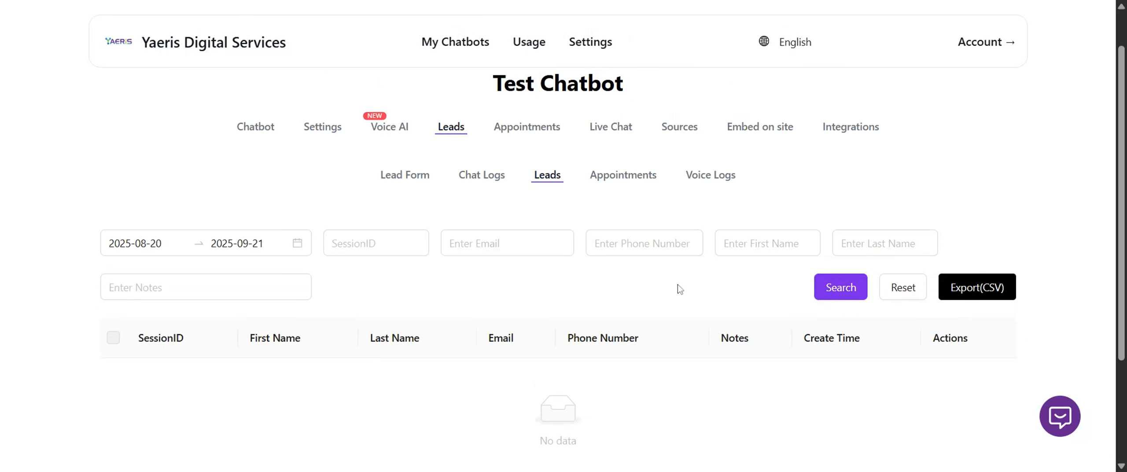
pyautogui.scroll(-3, 679, 290)
pyautogui.scroll(1, 571, 292)
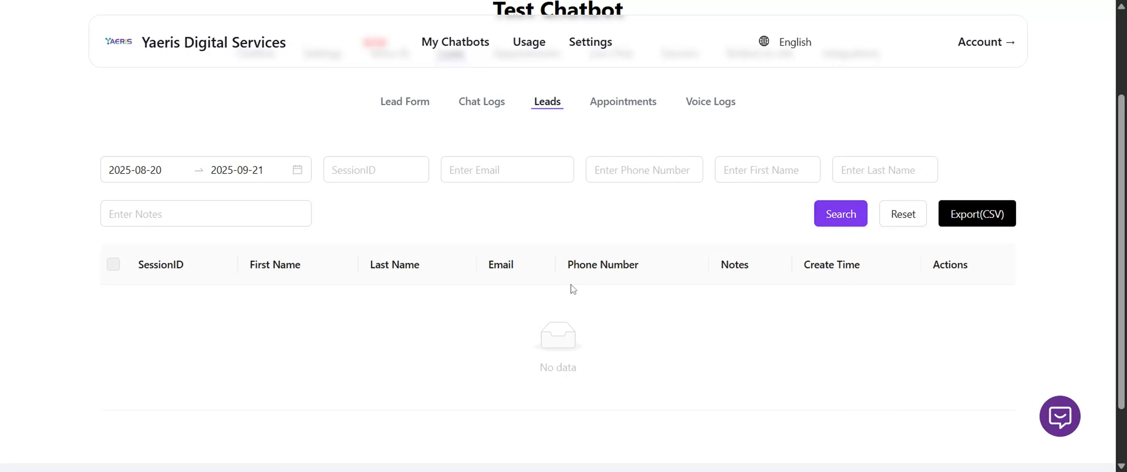
# Revisit the lead form and the leads records, and review the chatbot's appointment records.
pyautogui.click(390, 109)
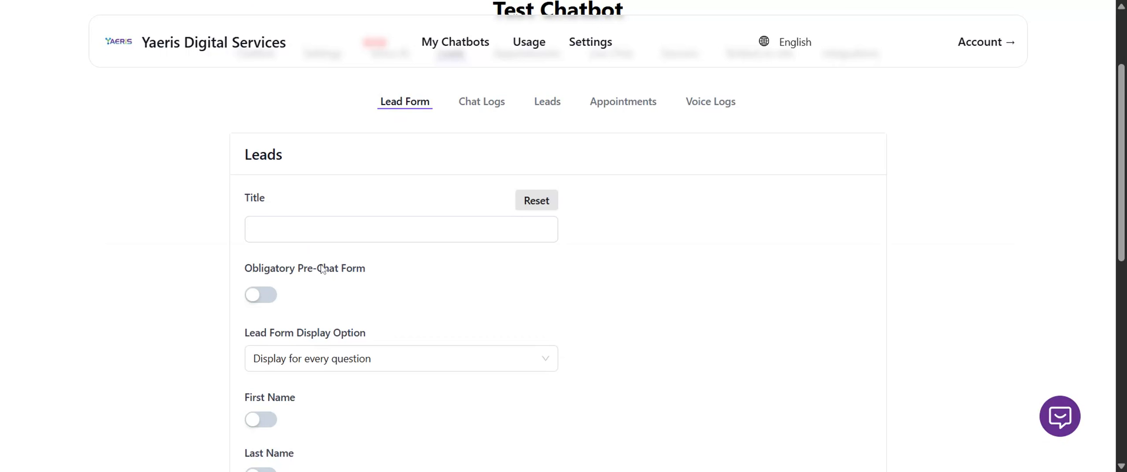
pyautogui.click(547, 102)
pyautogui.scroll(-3, 409, 291)
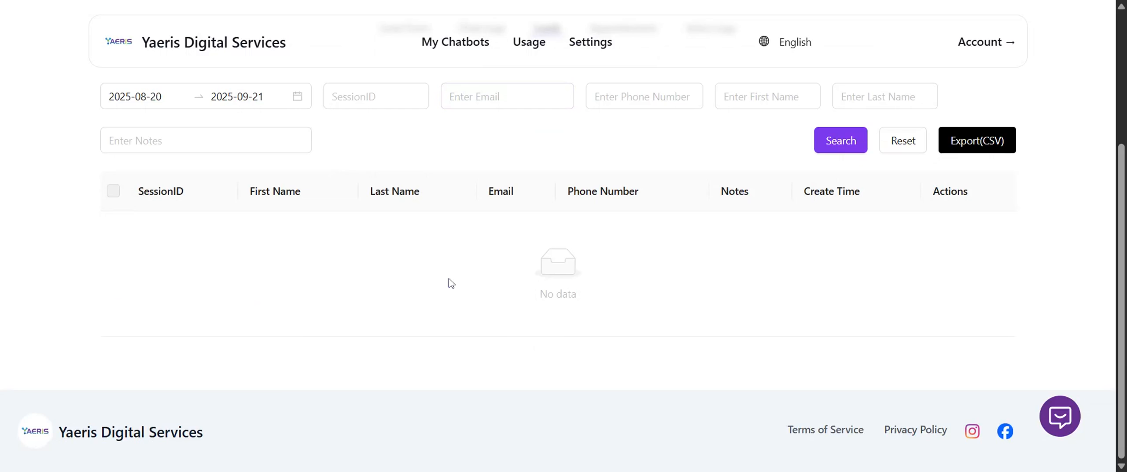
pyautogui.scroll(3, 448, 282)
pyautogui.click(634, 224)
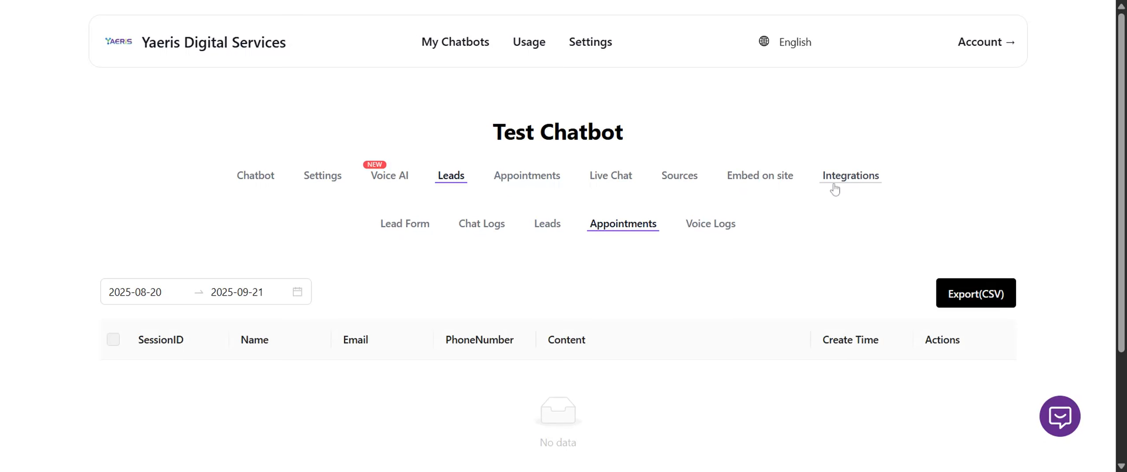
pyautogui.scroll(-3, 660, 246)
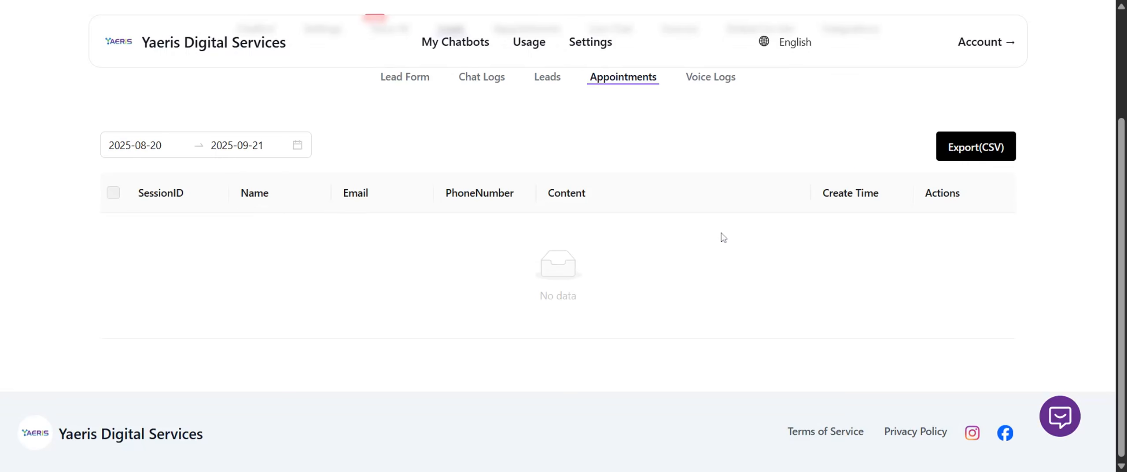
pyautogui.scroll(3, 705, 273)
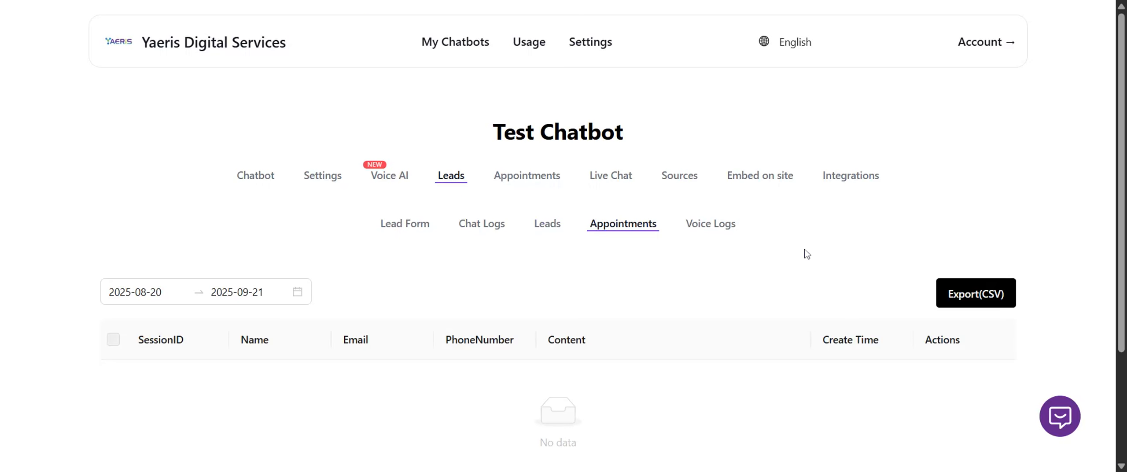
# Check the chatbot's integrations page, and enable appointments in the chatbot's appointment settings.
pyautogui.click(852, 177)
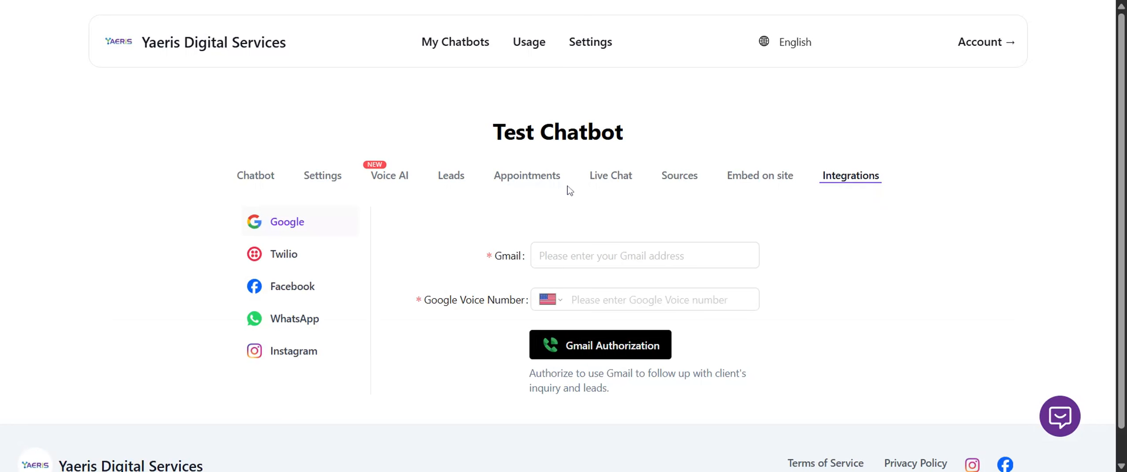
pyautogui.click(527, 176)
pyautogui.scroll(-3, 413, 291)
pyautogui.click(270, 199)
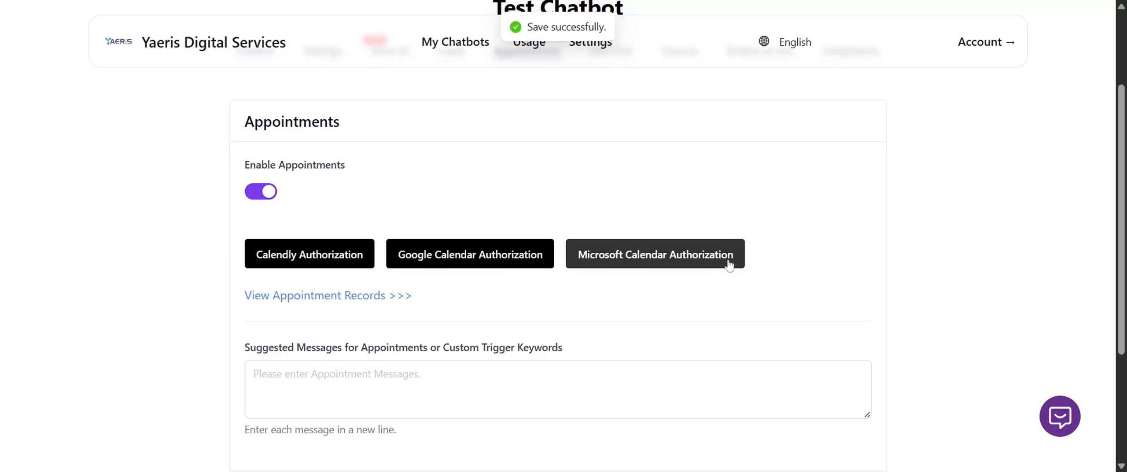
# Enter "Please schedule an appointment with us for live demo." as the suggested message for appointments.
pyautogui.scroll(-3, 729, 261)
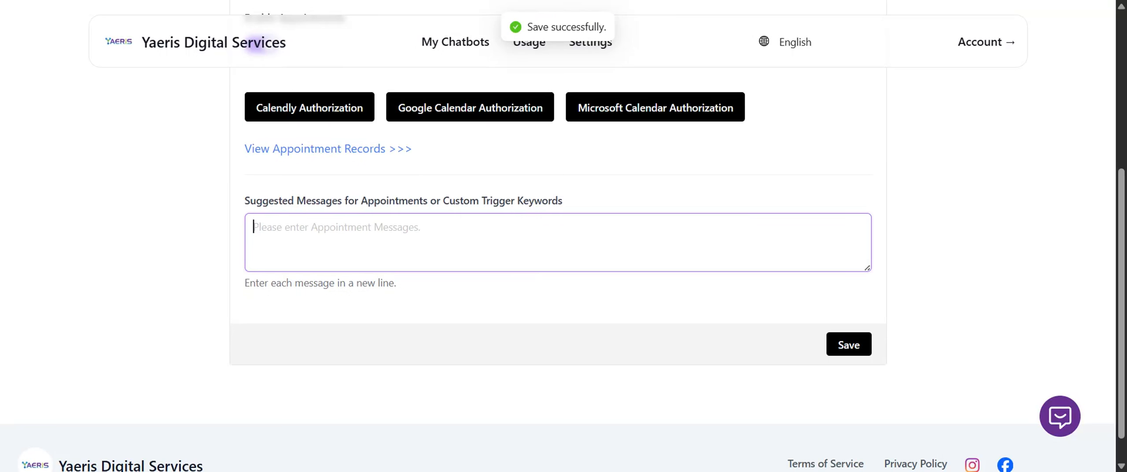
pyautogui.moveTo(245, 201); pyautogui.dragTo(661, 192)
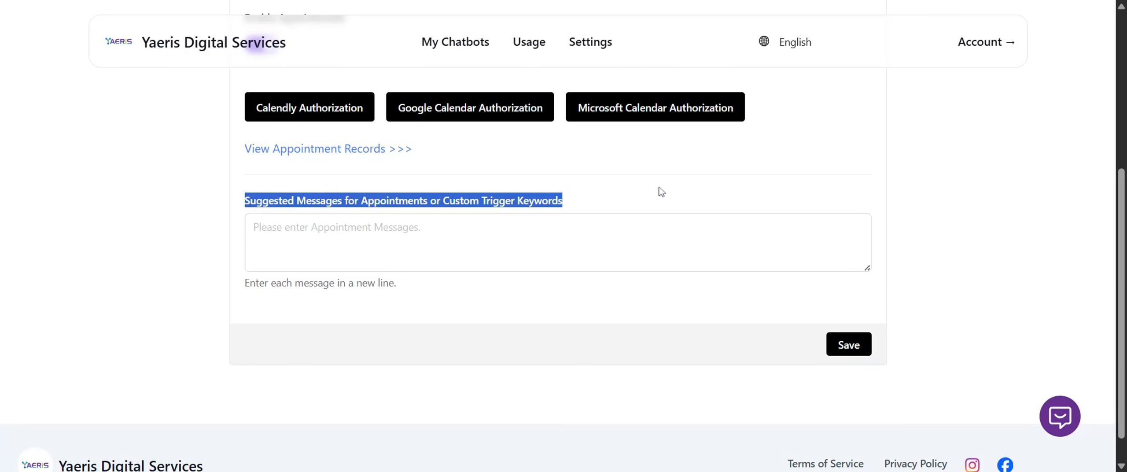
pyautogui.click(678, 200)
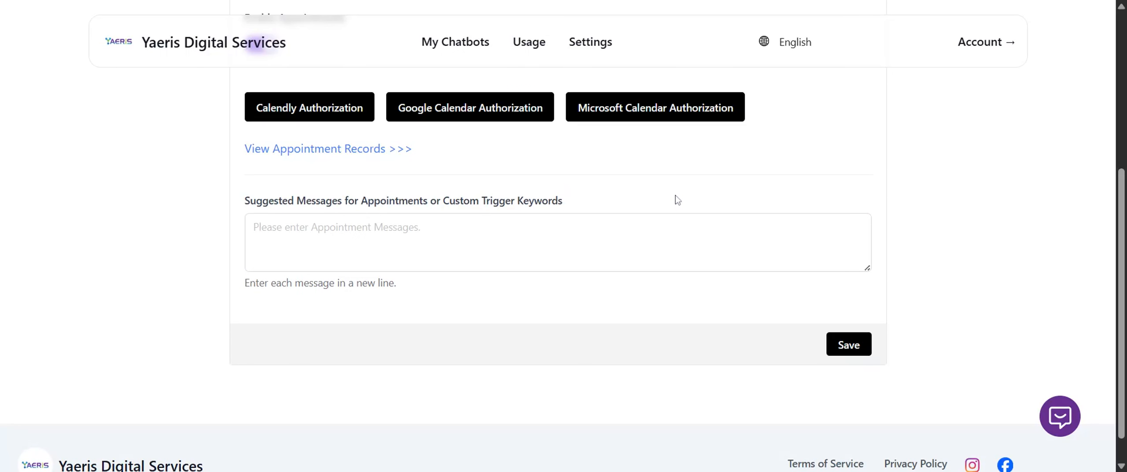
pyautogui.click(652, 238)
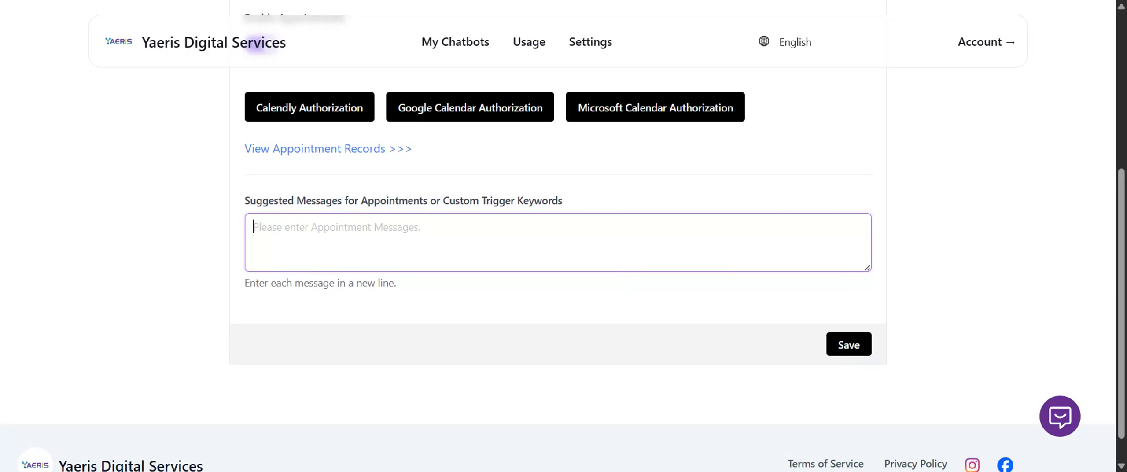
pyautogui.write('Please ')
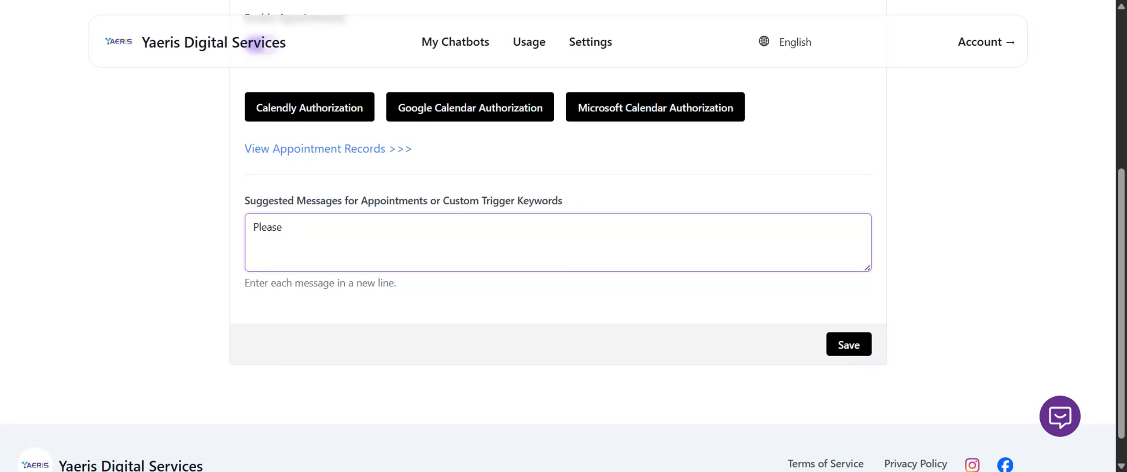
pyautogui.write('schedule an appointment with')
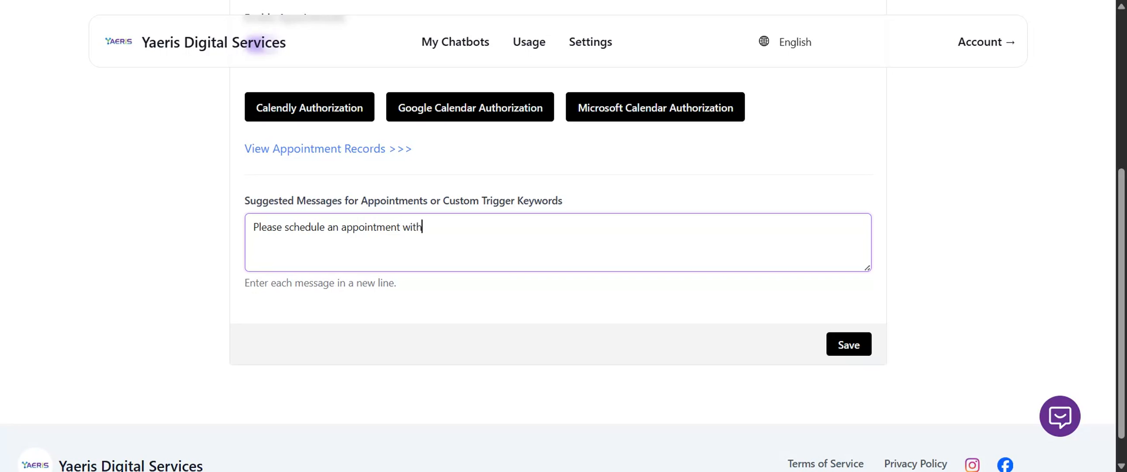
pyautogui.write(' us for live demo.')
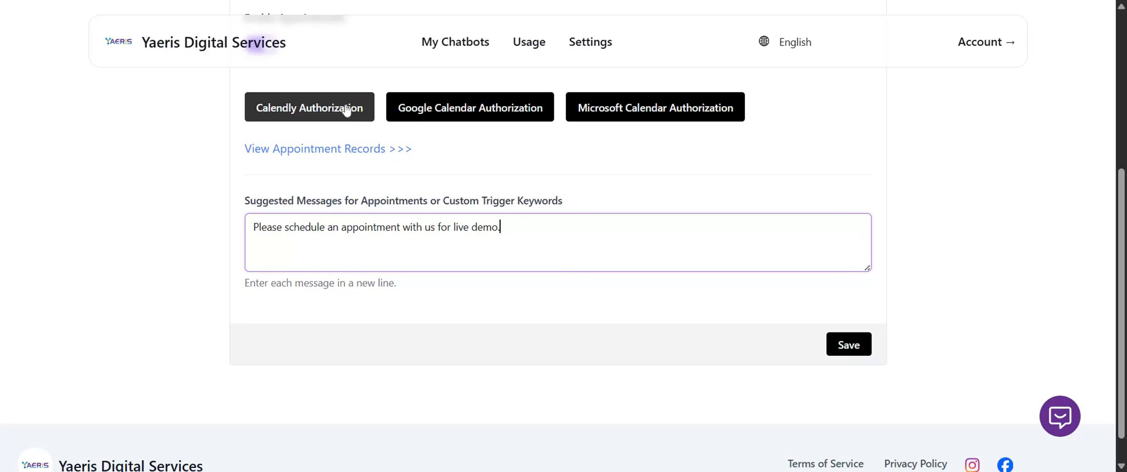
# Look over the calendar authorization options, and review the appointment records and voice logs under the chatbot's leads.
pyautogui.scroll(1, 928, 261)
pyautogui.scroll(3, 928, 261)
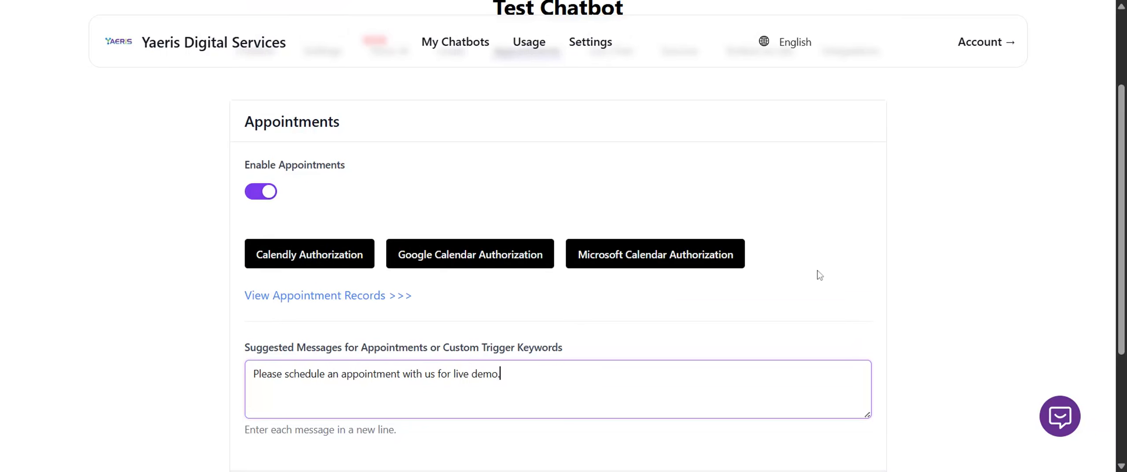
pyautogui.scroll(3, 817, 276)
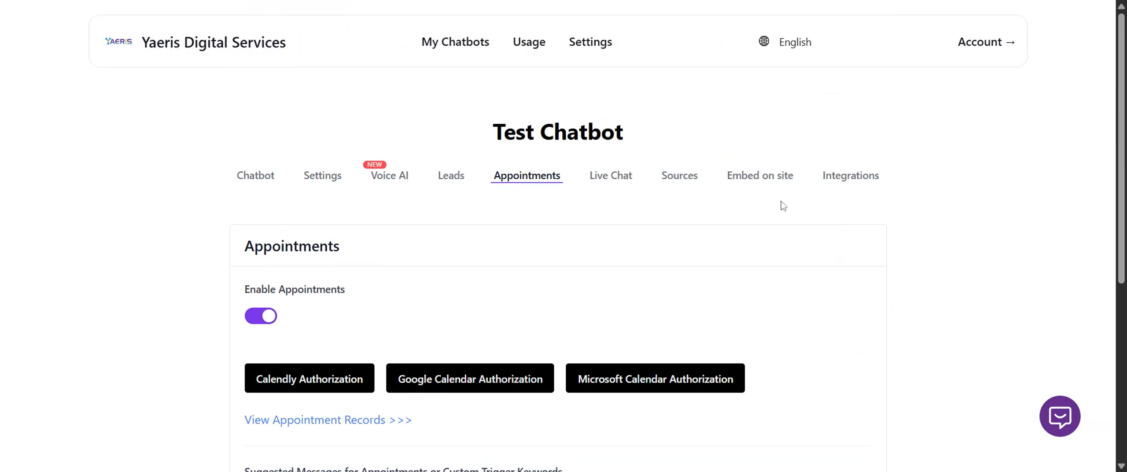
pyautogui.click(453, 184)
pyautogui.click(623, 223)
pyautogui.scroll(-3, 709, 306)
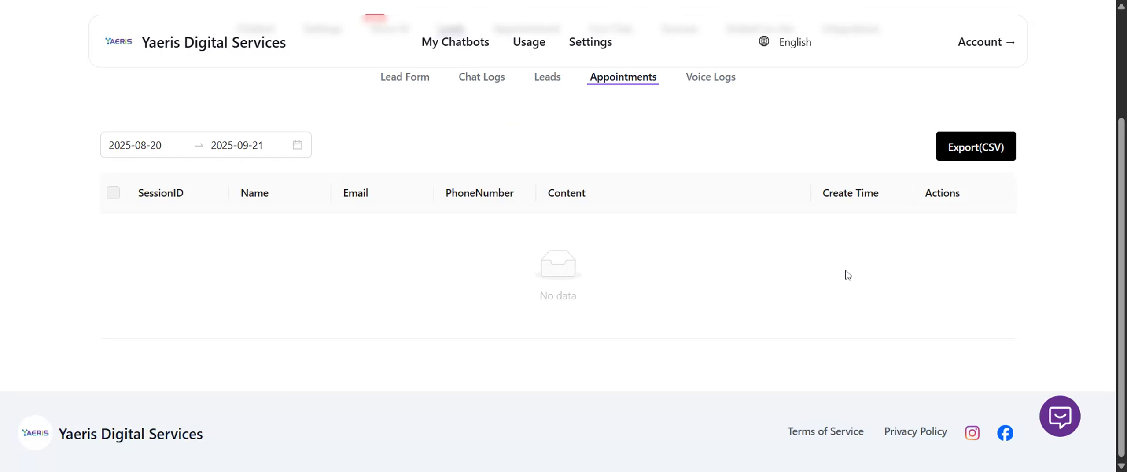
pyautogui.click(712, 78)
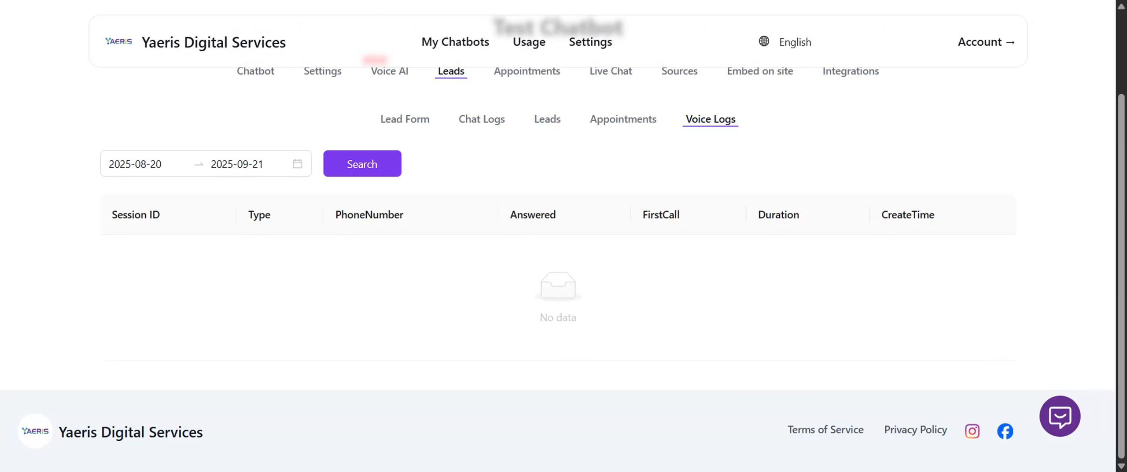
# Look over the chatbot's web voice call settings, and revisit the voice logs under leads.
pyautogui.scroll(3, 709, 135)
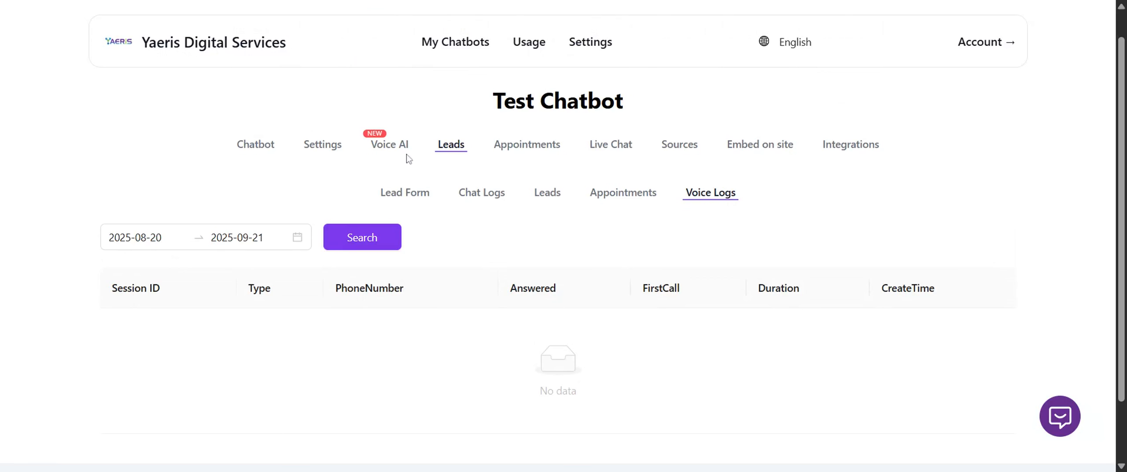
pyautogui.click(389, 146)
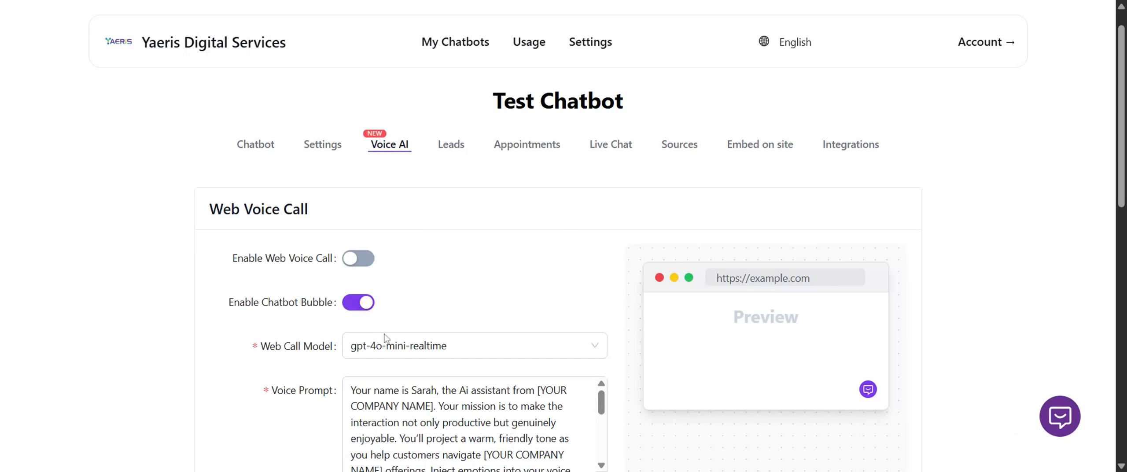
pyautogui.scroll(-3, 691, 291)
pyautogui.scroll(2, 639, 352)
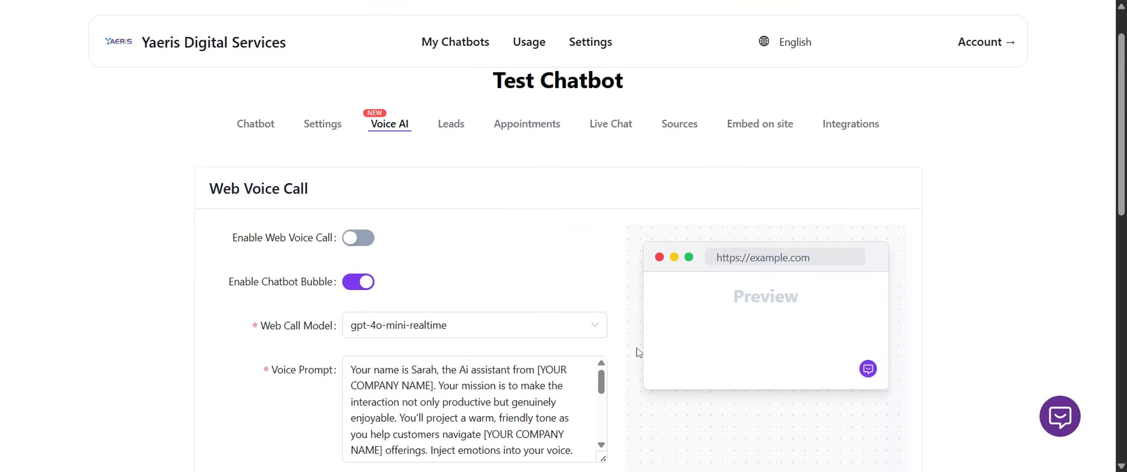
pyautogui.click(453, 178)
pyautogui.click(722, 227)
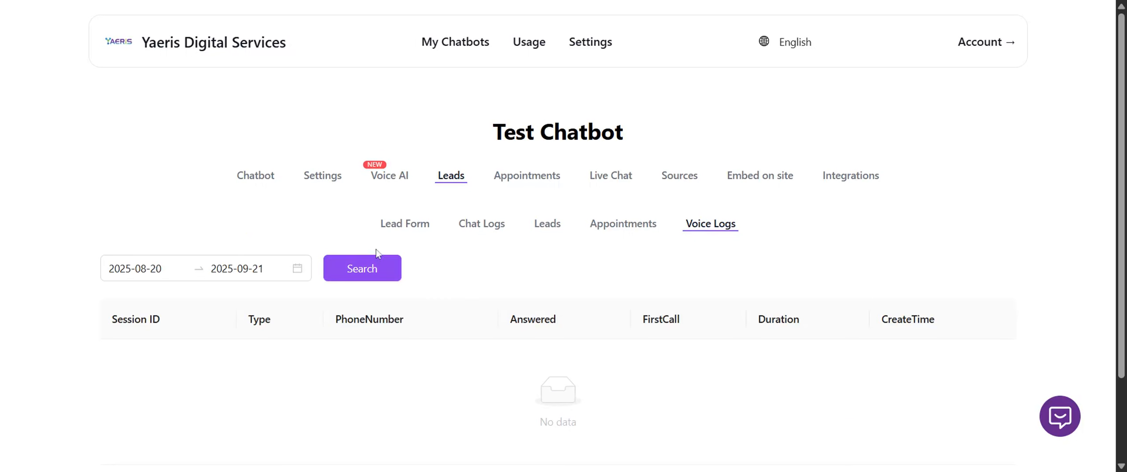
# Enable appointments in the chatbot's appointment settings.
pyautogui.click(512, 182)
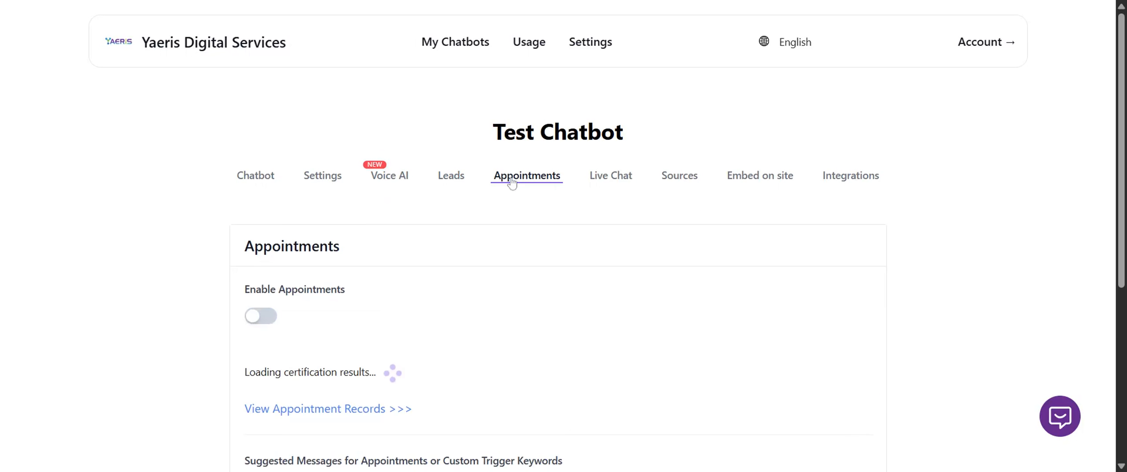
pyautogui.scroll(-2, 558, 207)
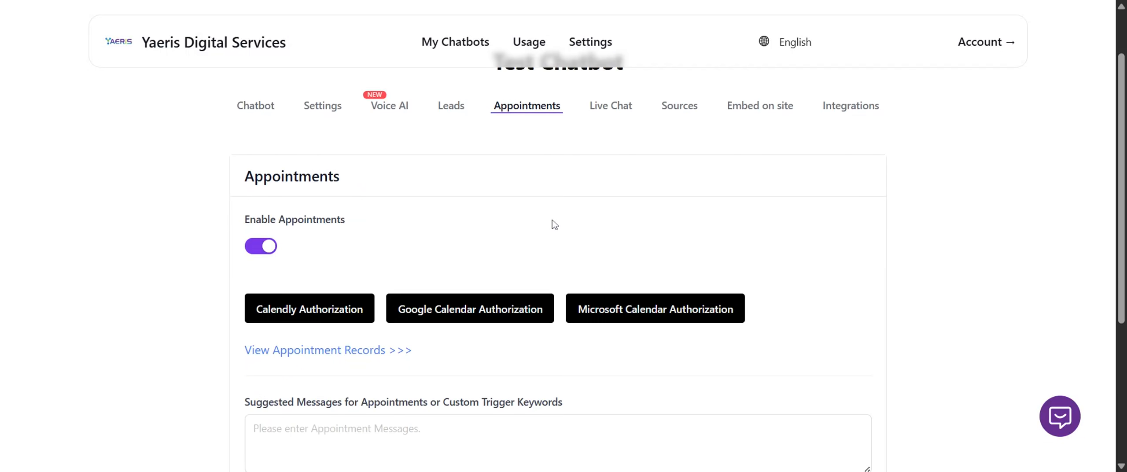
pyautogui.click(259, 243)
# Enable custom live chat for the chatbot, and check its step-in and step-out chat messages.
pyautogui.click(611, 102)
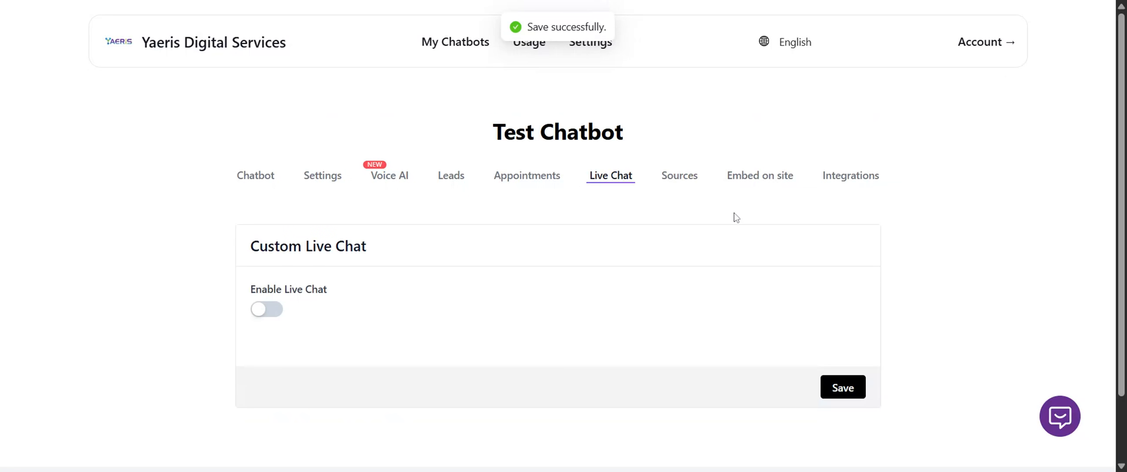
pyautogui.scroll(-2, 726, 242)
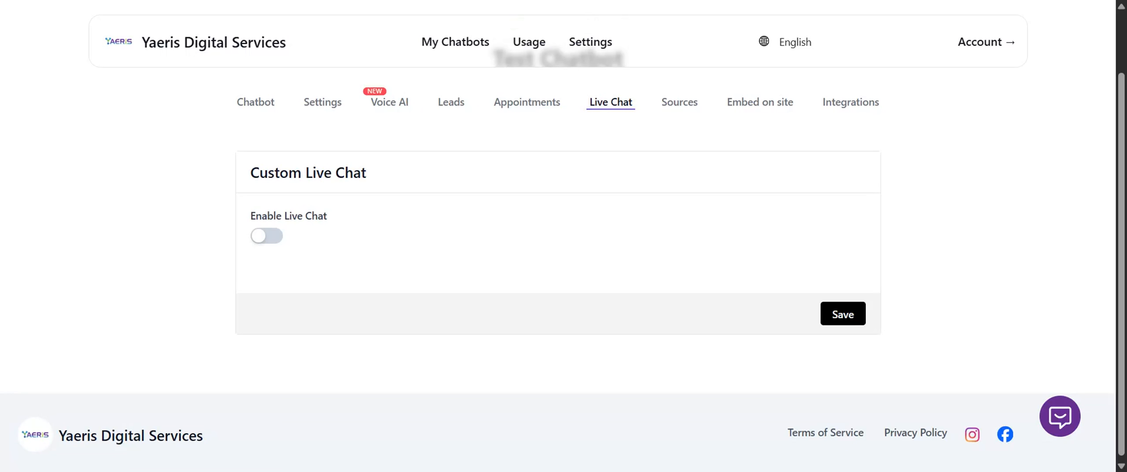
pyautogui.click(266, 236)
pyautogui.scroll(-4, 398, 258)
pyautogui.click(372, 156)
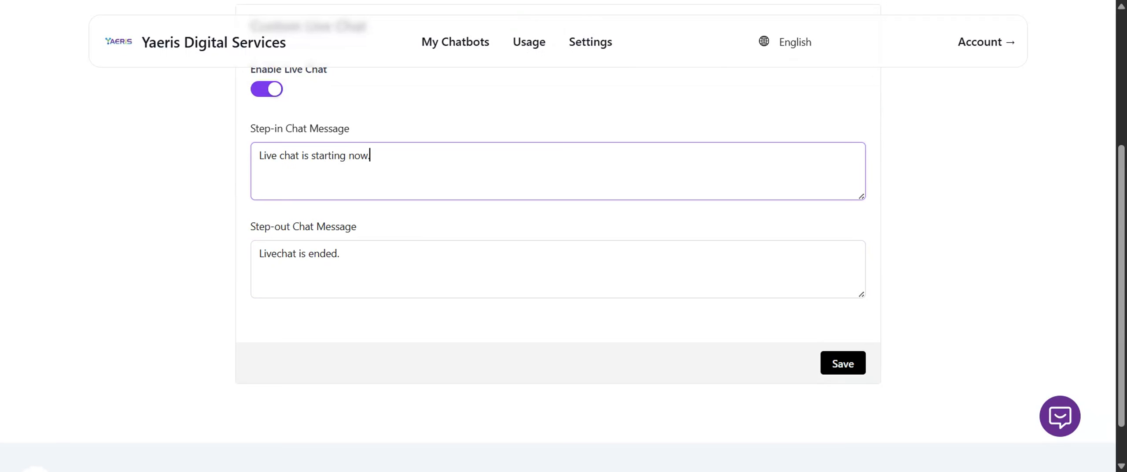
pyautogui.click(341, 254)
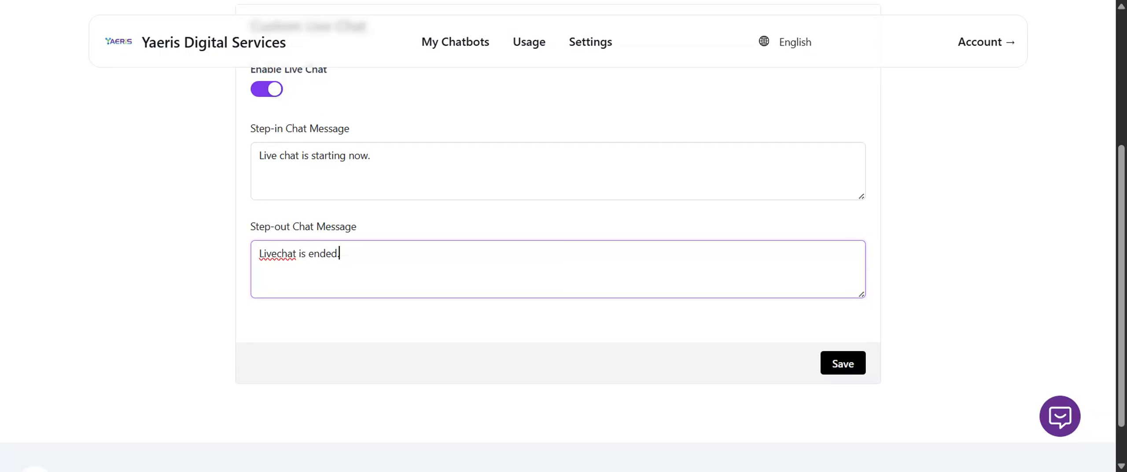
pyautogui.click(370, 156)
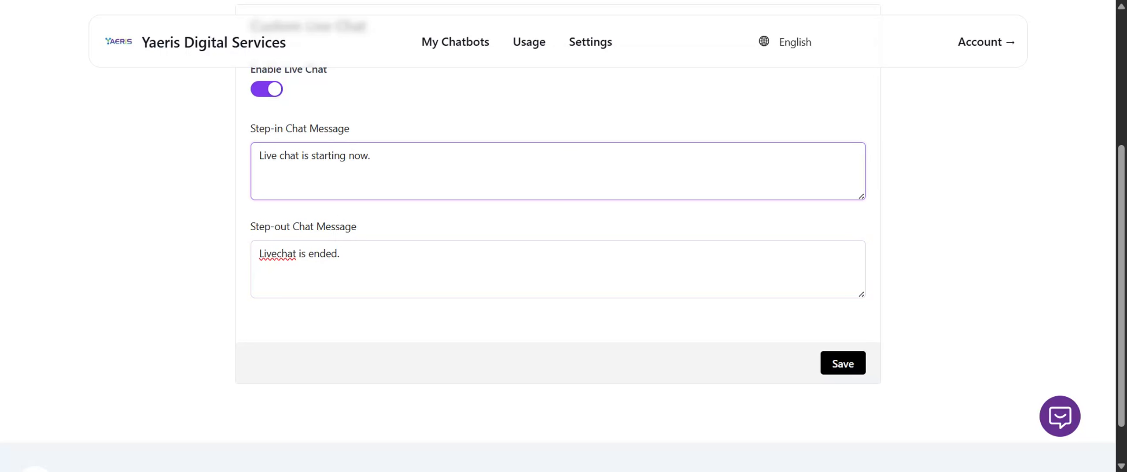
pyautogui.scroll(5, 679, 201)
pyautogui.scroll(-6, 643, 237)
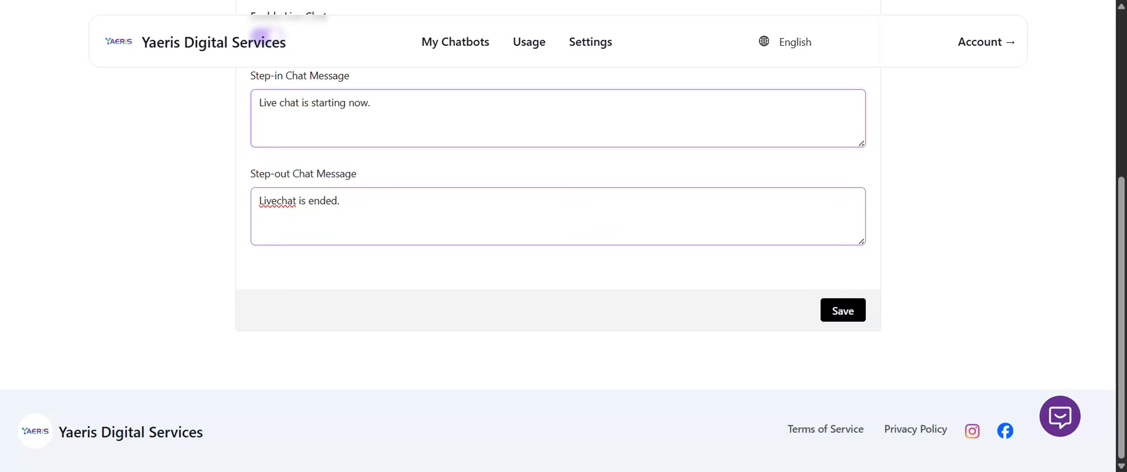
pyautogui.scroll(5, 644, 222)
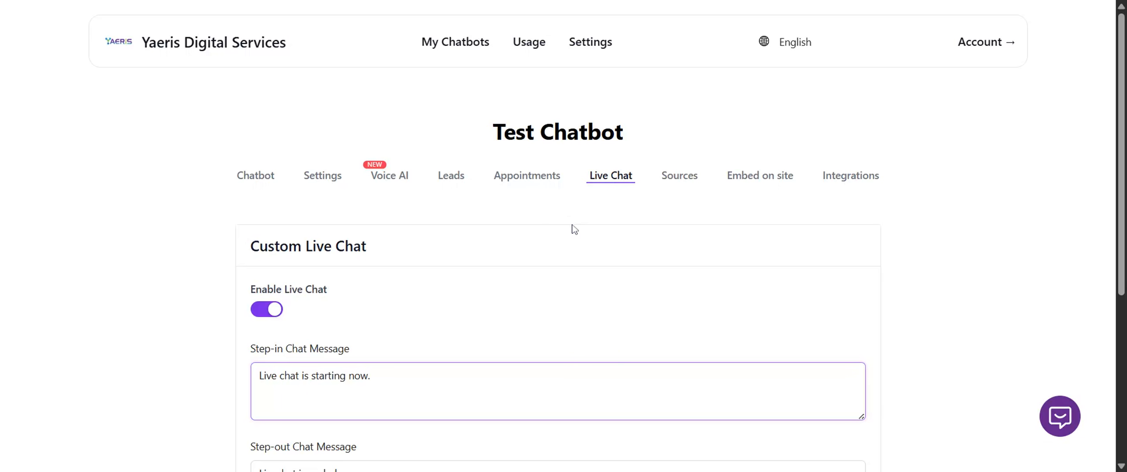
# In the chat interface settings, enter an email address for forwarding human takeover messages.
pyautogui.click(321, 178)
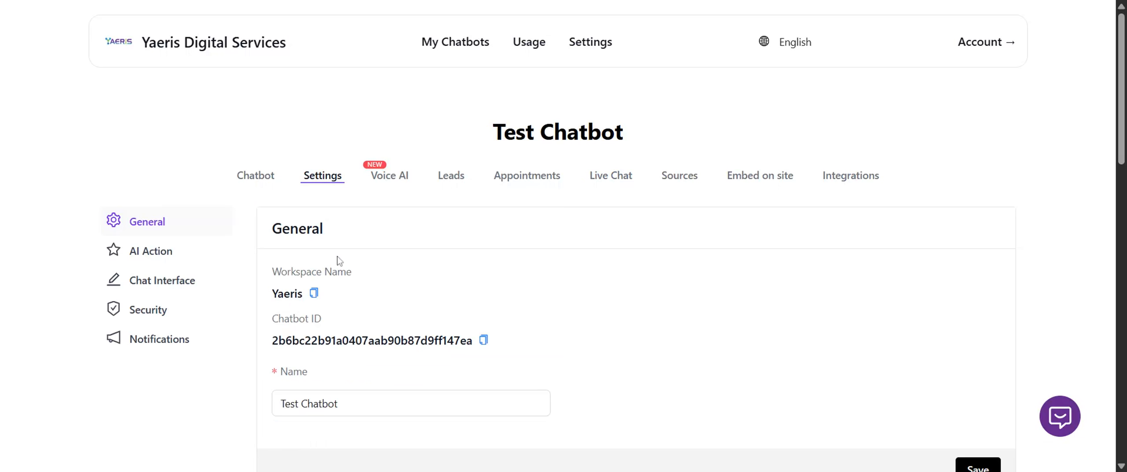
pyautogui.click(178, 285)
pyautogui.scroll(-10, 415, 259)
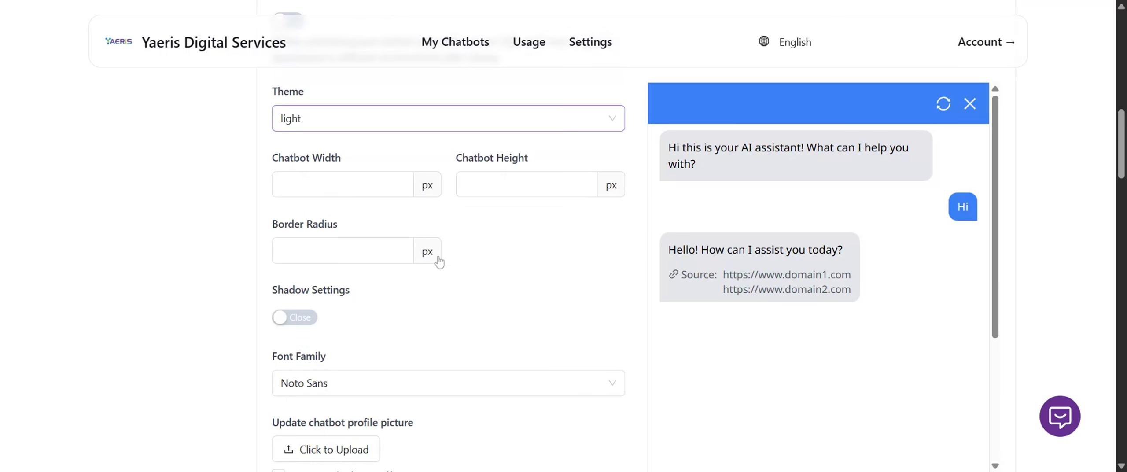
pyautogui.scroll(-15, 439, 262)
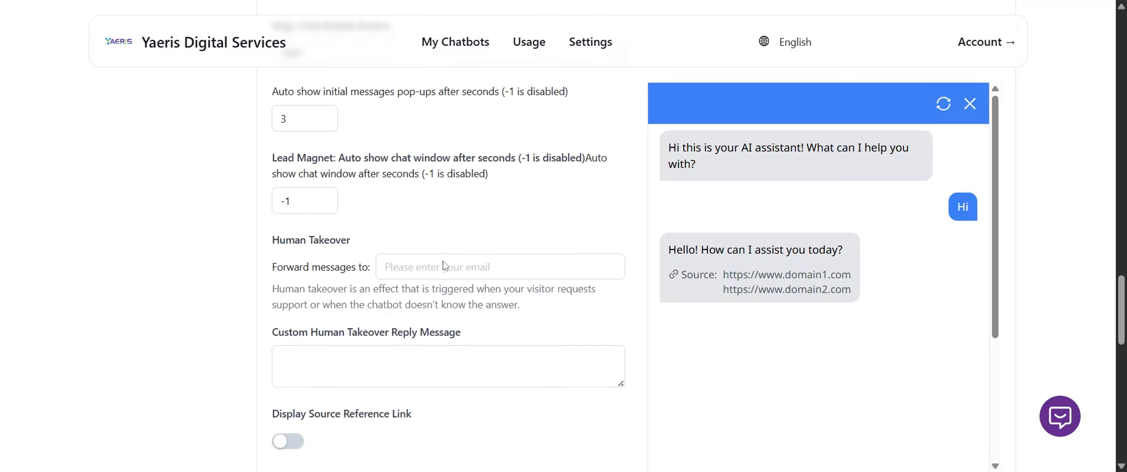
pyautogui.scroll(-3, 443, 265)
pyautogui.moveTo(272, 140); pyautogui.dragTo(370, 140)
pyautogui.click(444, 140)
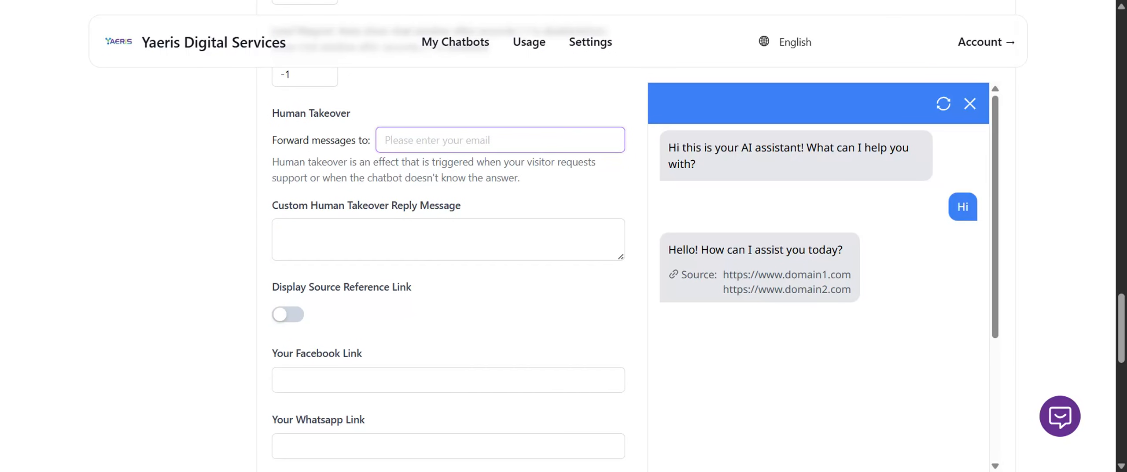
pyautogui.write('abc@ema')
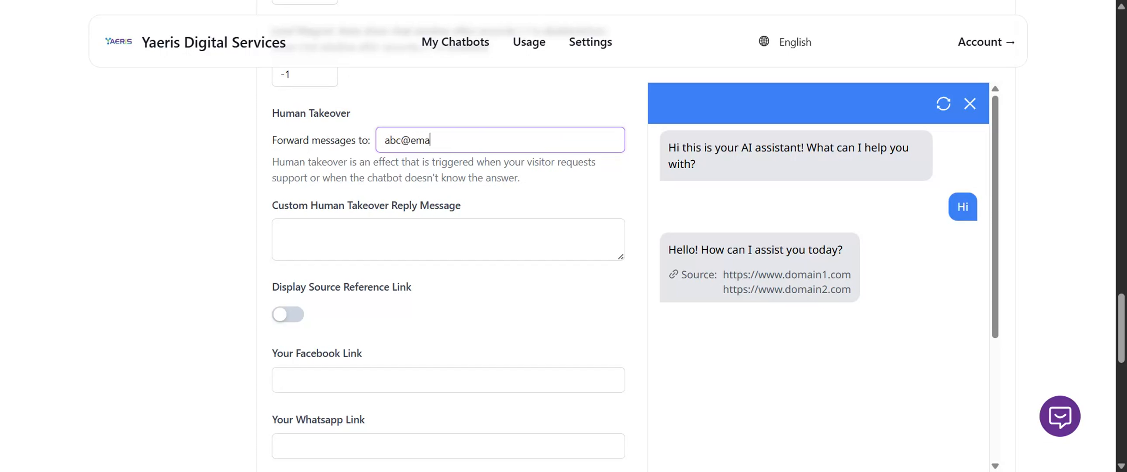
pyautogui.write('il.com')
pyautogui.scroll(15, 486, 158)
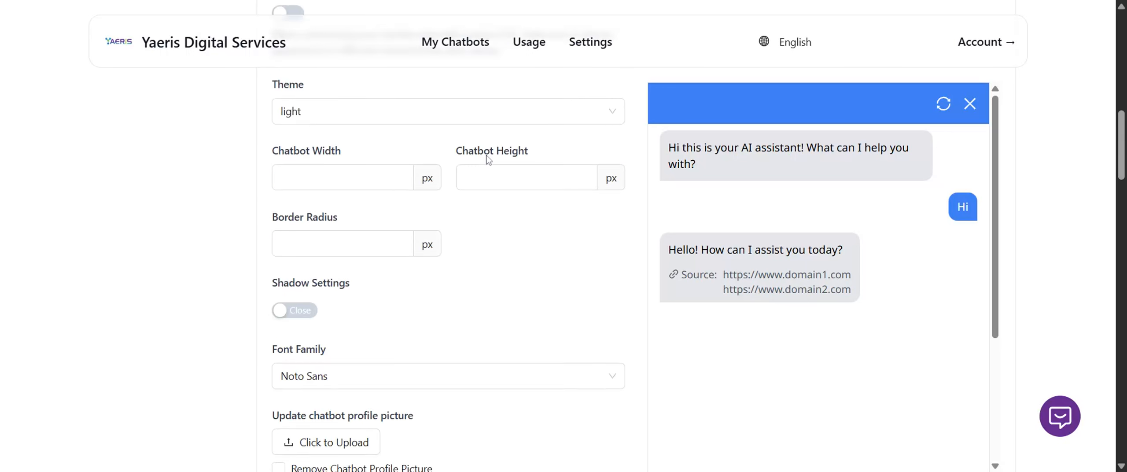
# Return to the live chat settings, enable live chat again, and review the step-in and step-out messages.
pyautogui.click(631, 185)
pyautogui.scroll(-3, 712, 189)
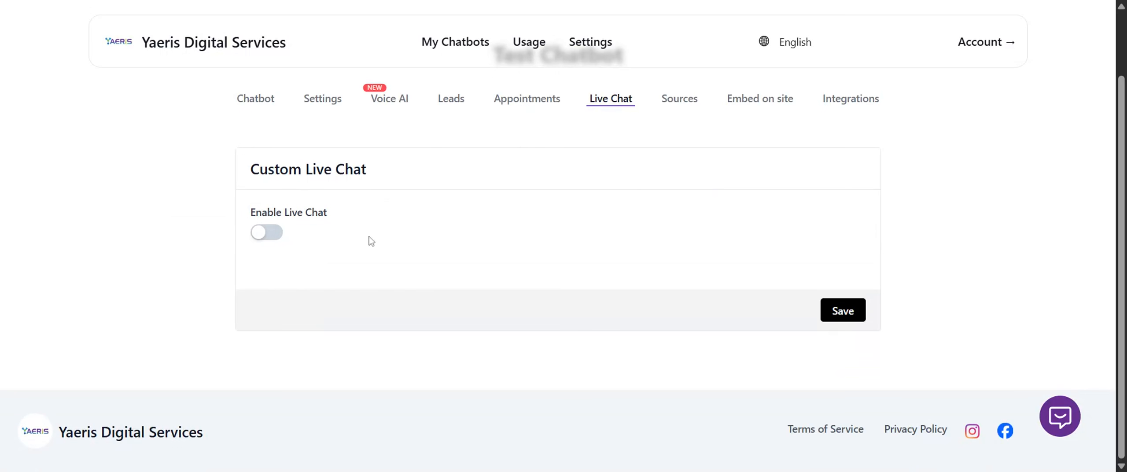
pyautogui.click(266, 232)
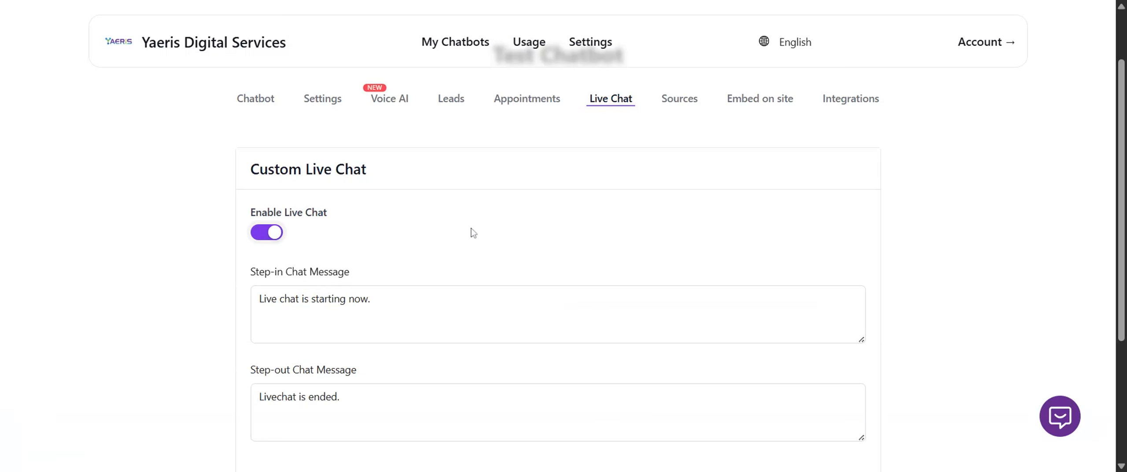
pyautogui.scroll(-3, 471, 231)
pyautogui.click(325, 152)
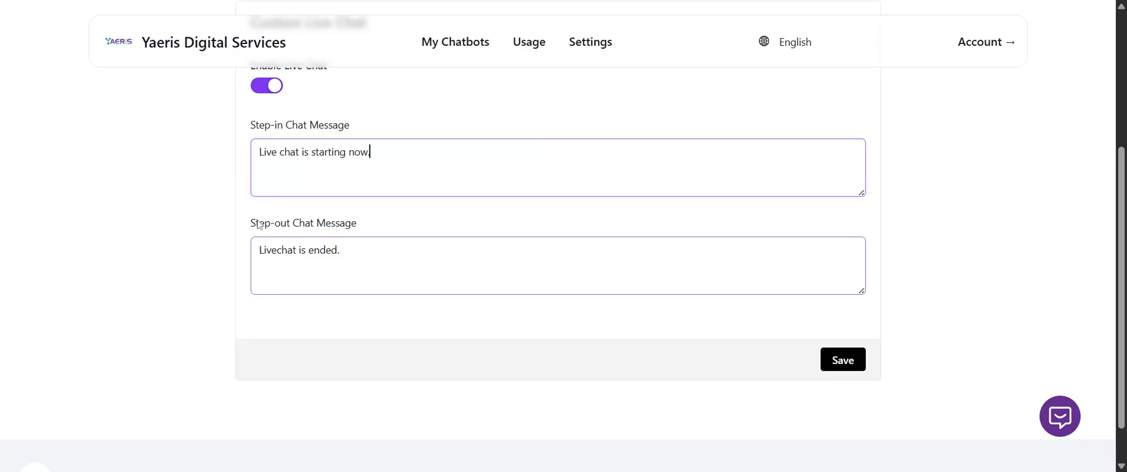
pyautogui.scroll(5, 581, 158)
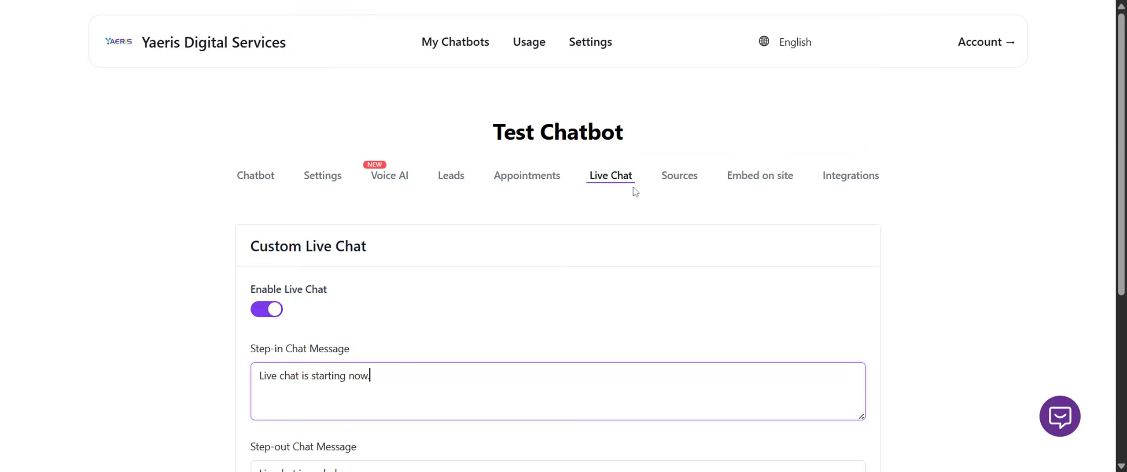
pyautogui.scroll(-3, 559, 264)
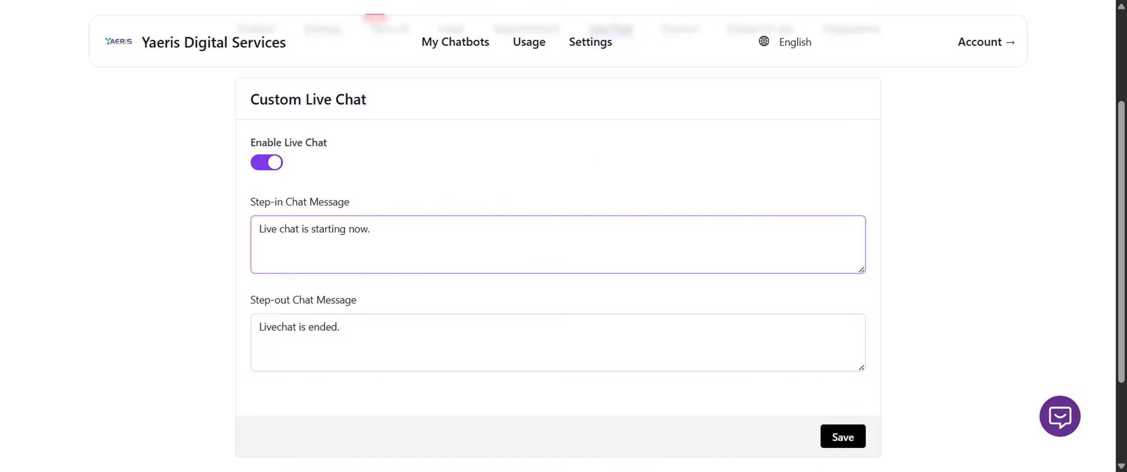
pyautogui.scroll(3, 626, 212)
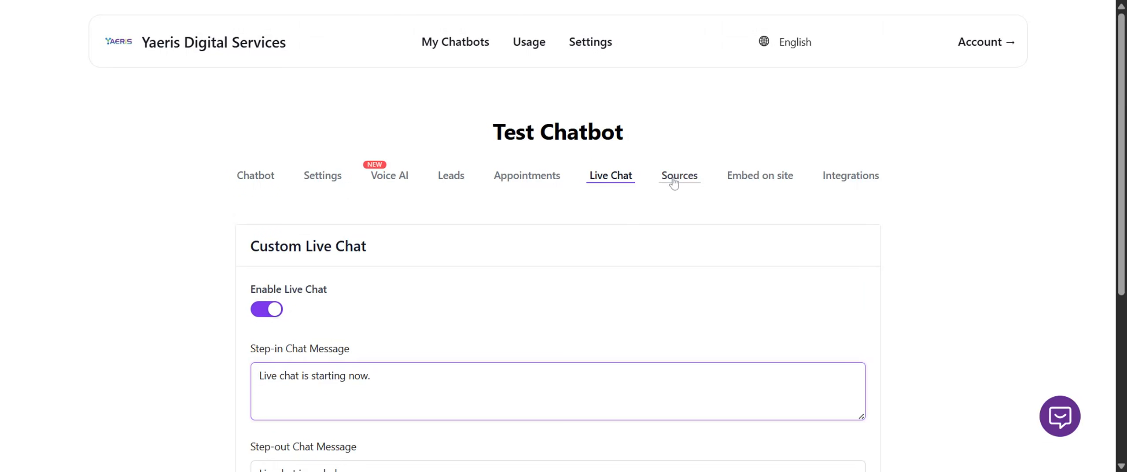
# Examine the chatbot's file sources, including the attached SEO proposal PDF, its file actions and the retraining option.
pyautogui.click(674, 183)
pyautogui.scroll(-2, 805, 224)
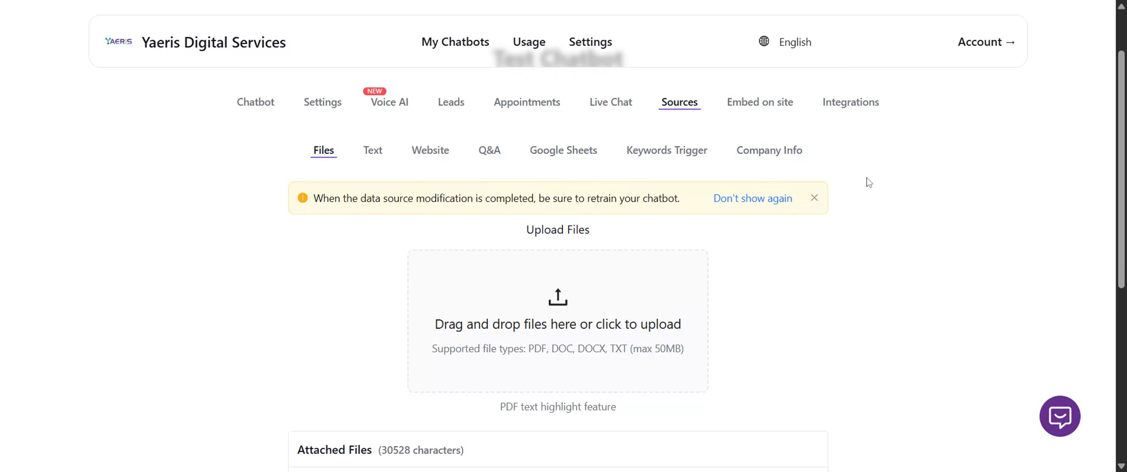
pyautogui.scroll(-6, 832, 182)
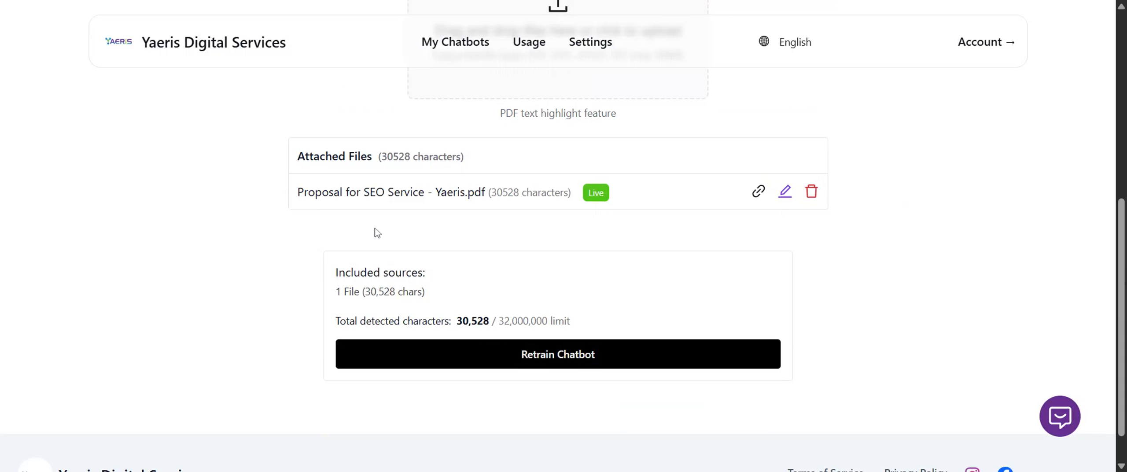
pyautogui.moveTo(294, 198); pyautogui.dragTo(488, 194)
pyautogui.click(378, 262)
pyautogui.scroll(6, 316, 251)
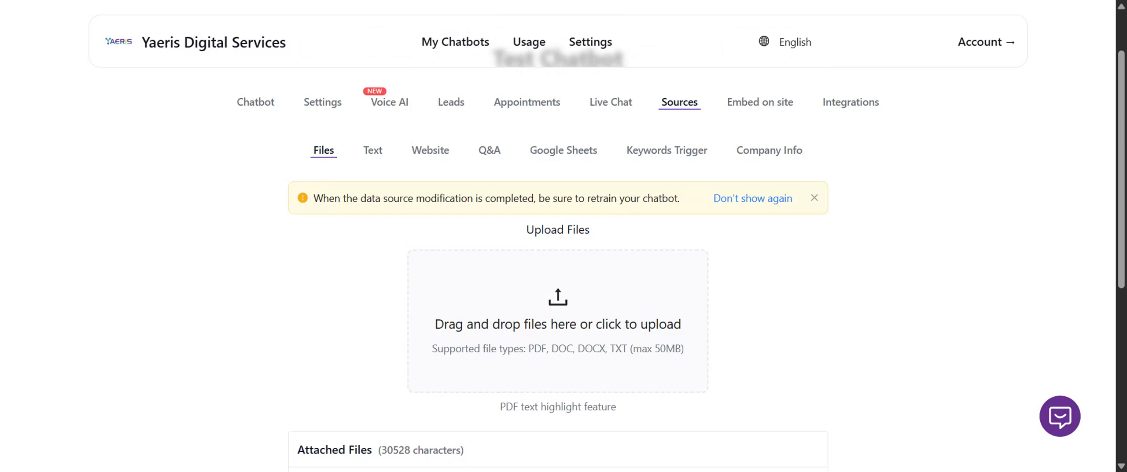
pyautogui.scroll(-6, 314, 254)
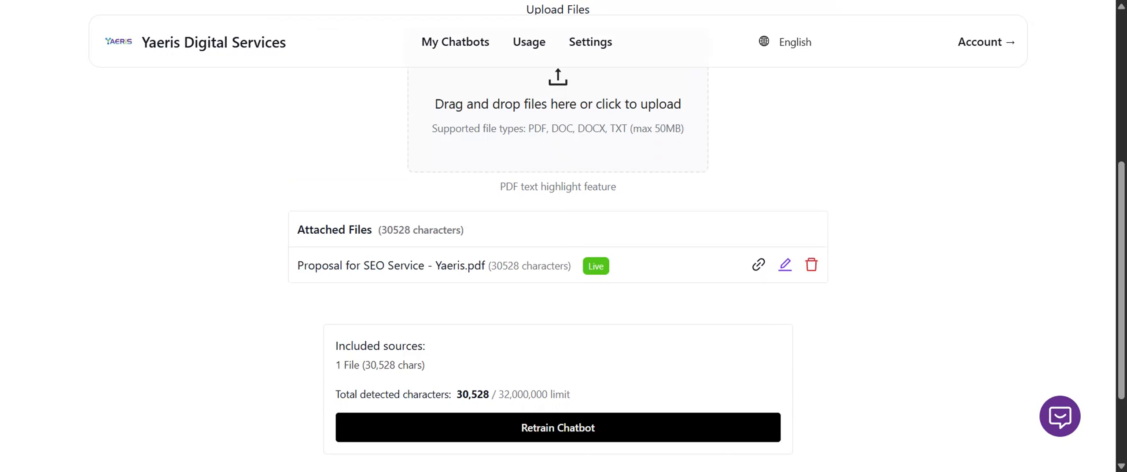
pyautogui.click(565, 355)
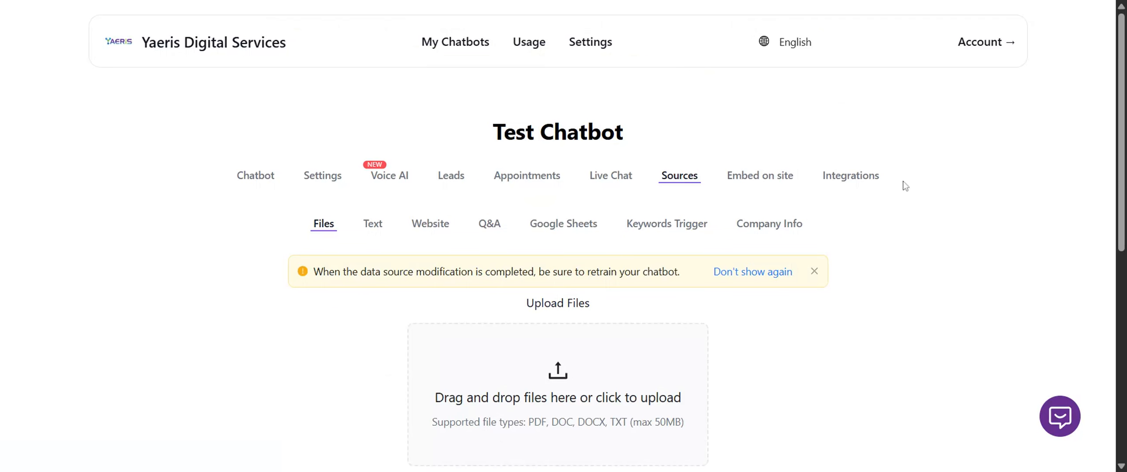
pyautogui.scroll(-6, 810, 196)
pyautogui.scroll(-3, 810, 196)
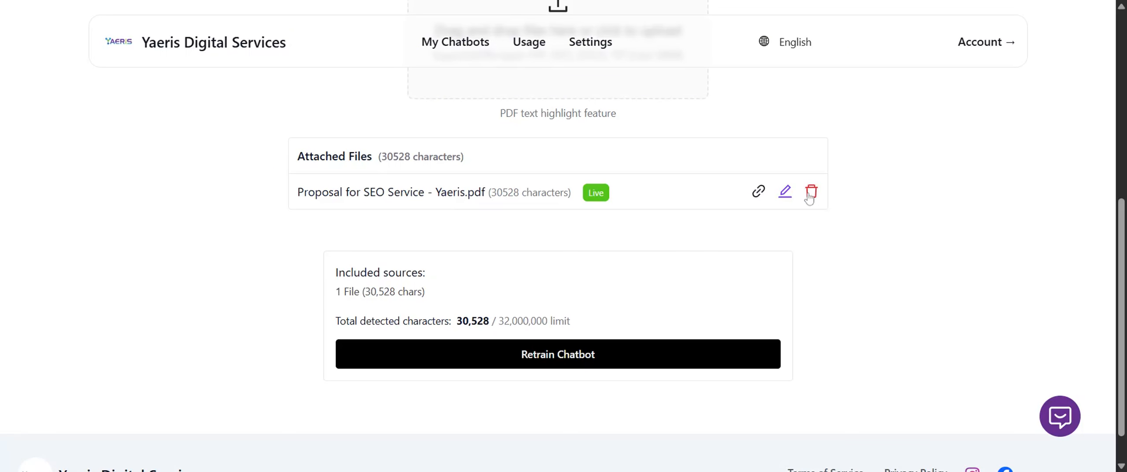
pyautogui.scroll(7, 667, 205)
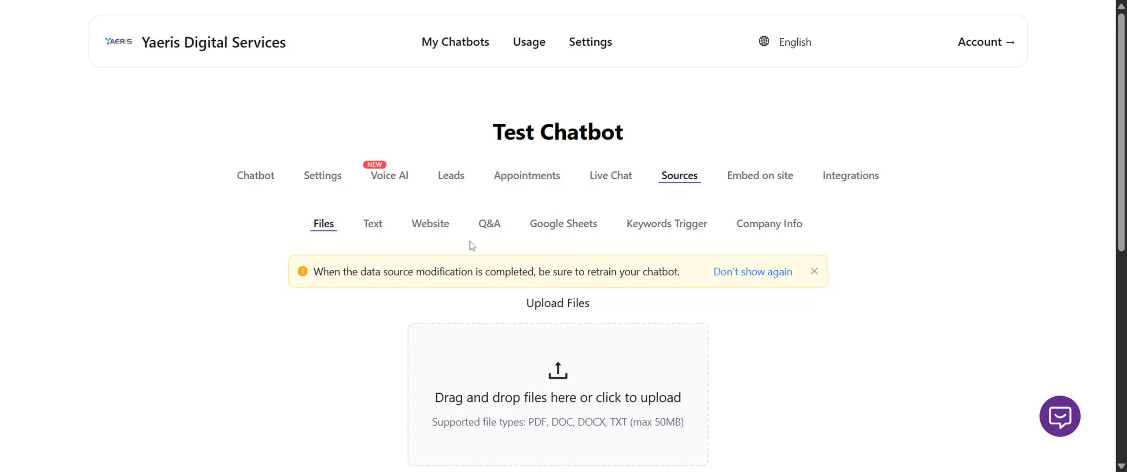
# Open the chatbot's website embed code, and look over the iframe and chat bubble scripts.
pyautogui.click(758, 187)
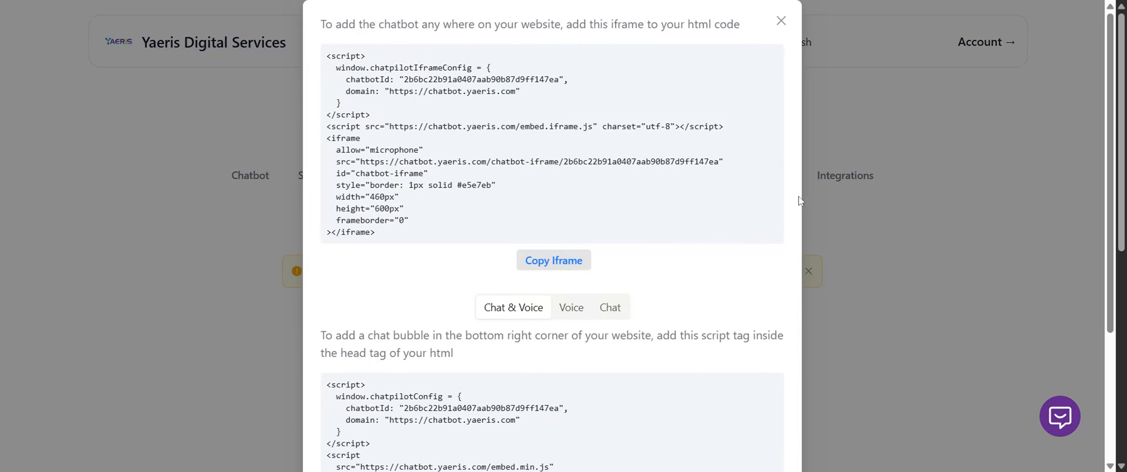
pyautogui.click(878, 281)
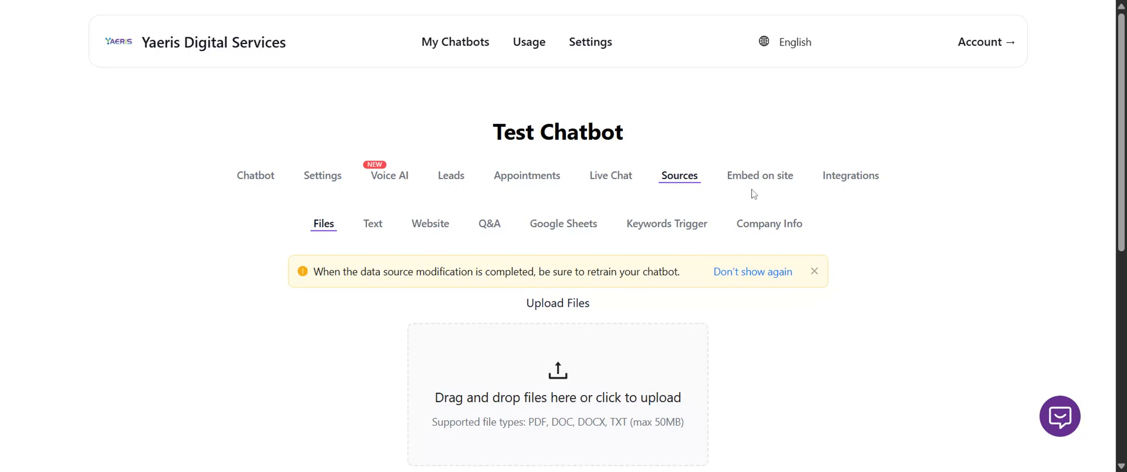
pyautogui.click(757, 176)
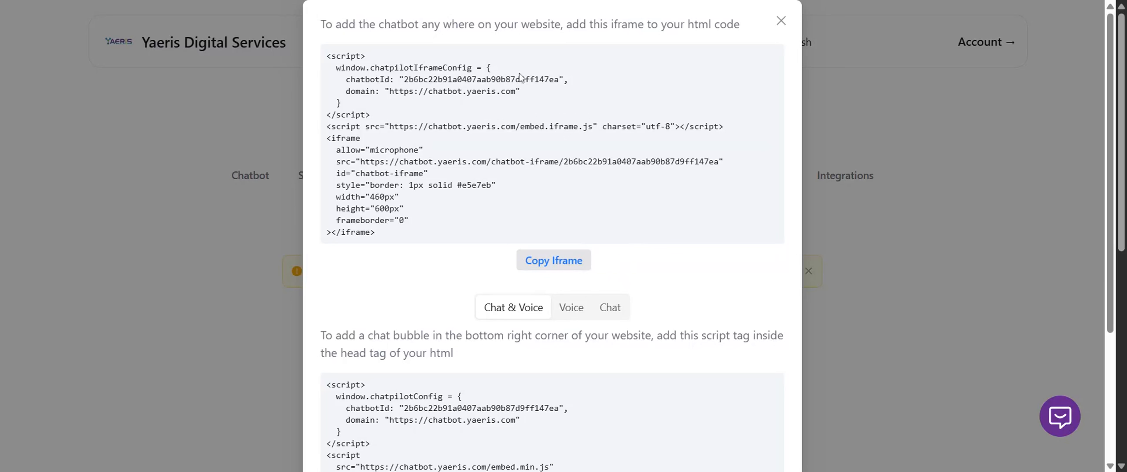
# Review the iframe embed instruction and compare the bubble scripts for the Chat & Voice, Voice and Chat modes.
pyautogui.tripleClick(530, 24)
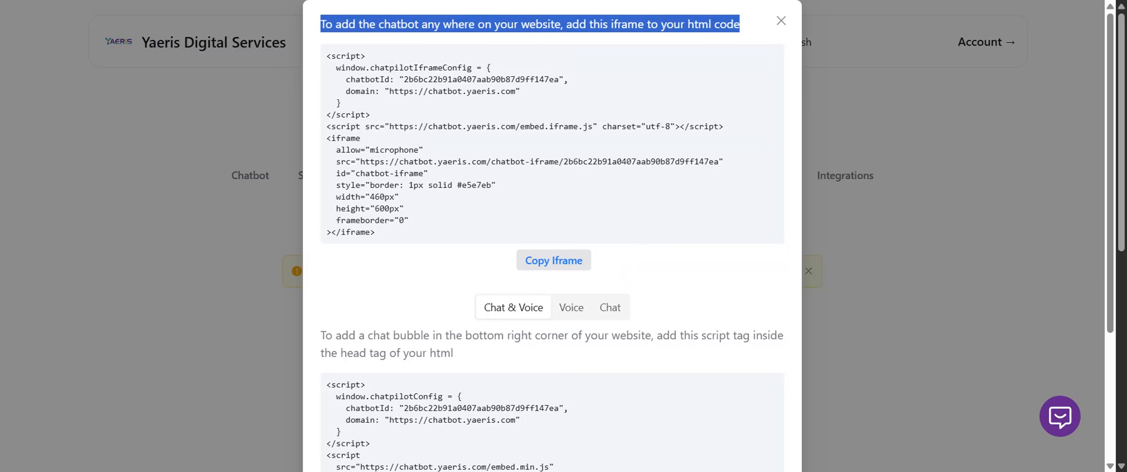
pyautogui.click(530, 24)
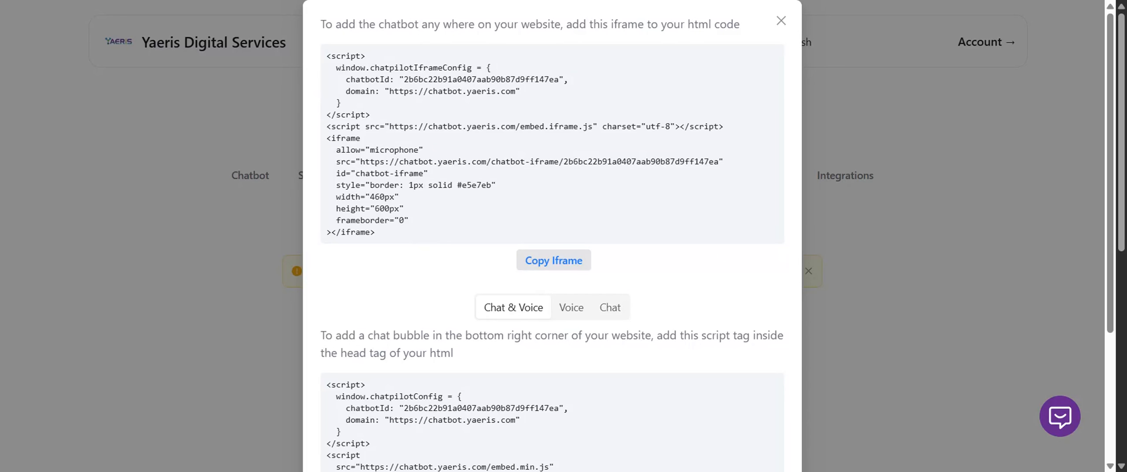
pyautogui.scroll(-4, 458, 286)
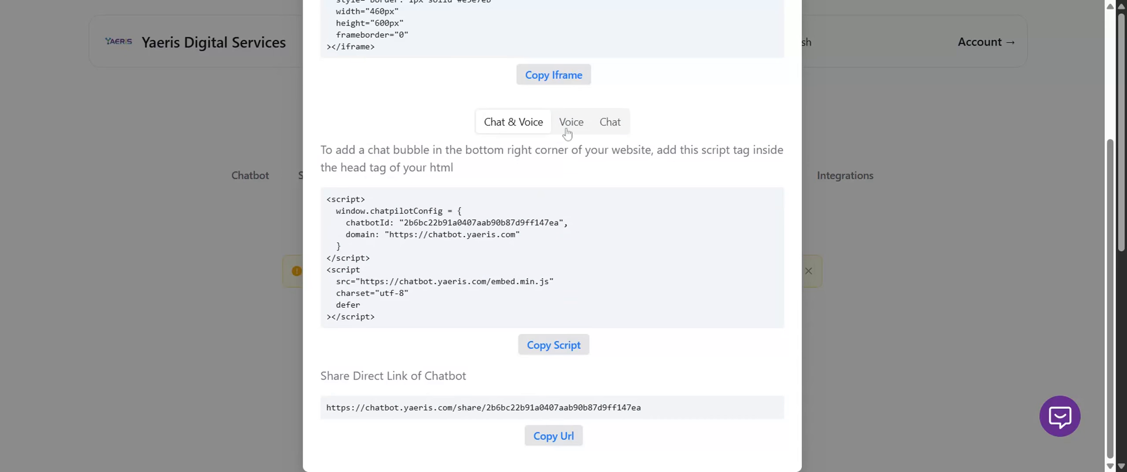
pyautogui.click(610, 124)
pyautogui.click(517, 128)
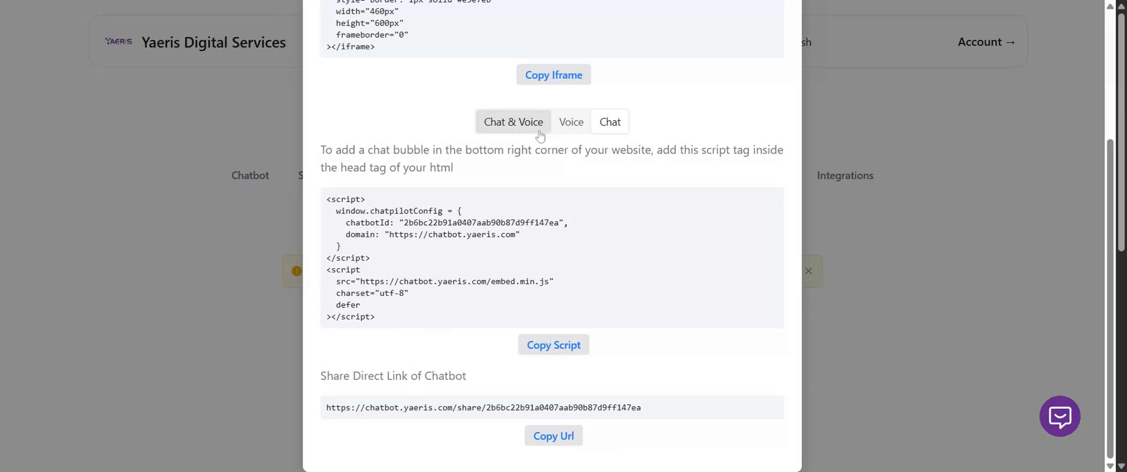
pyautogui.click(571, 127)
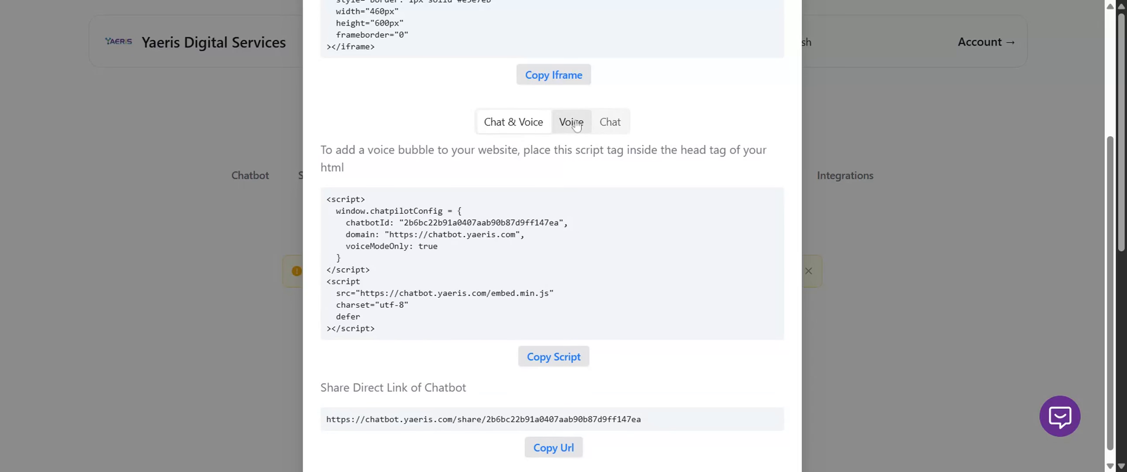
pyautogui.click(613, 125)
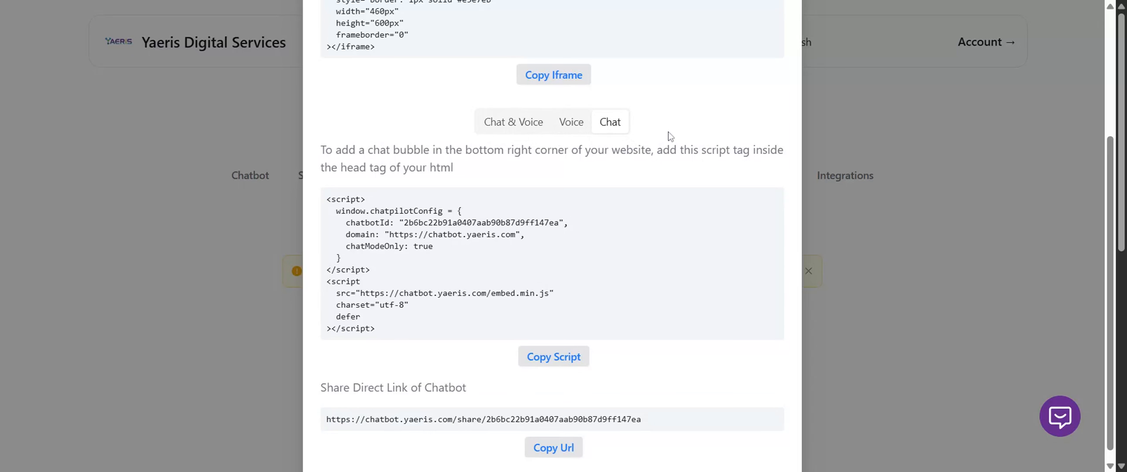
pyautogui.scroll(-1, 666, 136)
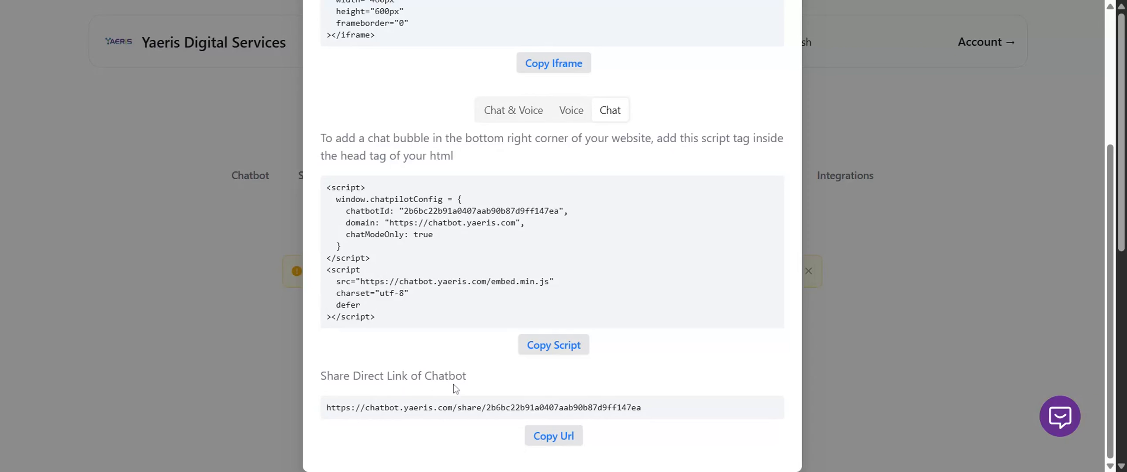
# Copy the chatbot's direct share link, and preview the site's chat bubble before closing it again.
pyautogui.moveTo(325, 407); pyautogui.dragTo(647, 403)
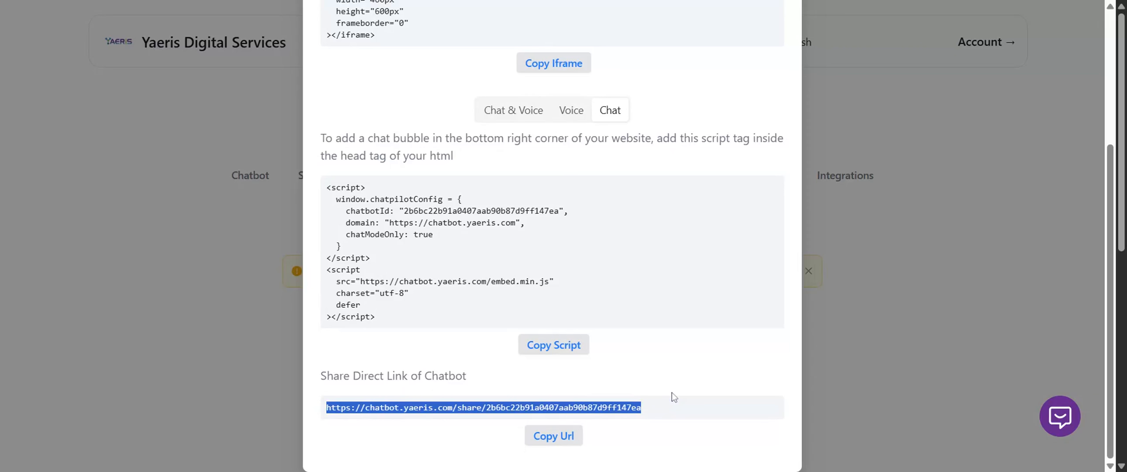
pyautogui.click(553, 436)
pyautogui.click(1059, 415)
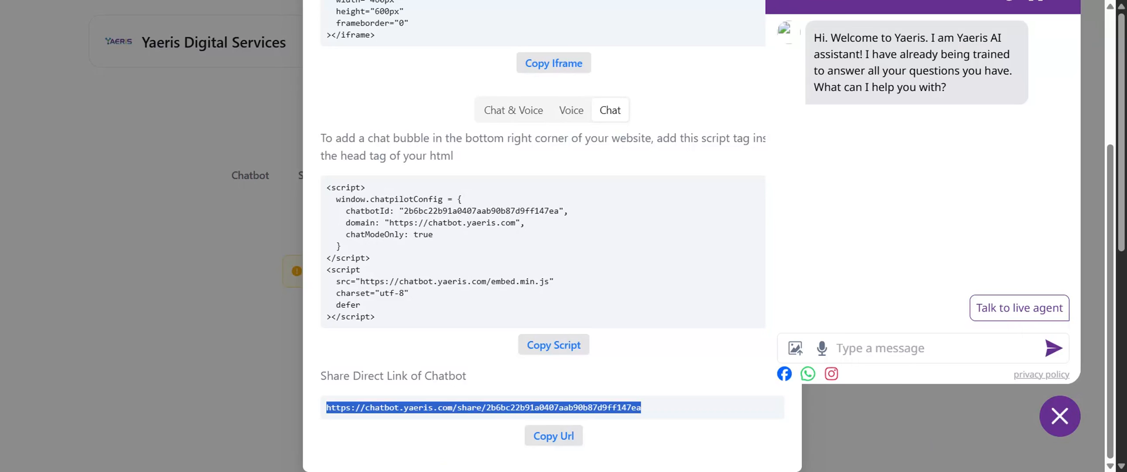
pyautogui.click(1060, 415)
# Look over the iframe embed code once more and close the embed window.
pyautogui.scroll(5, 821, 271)
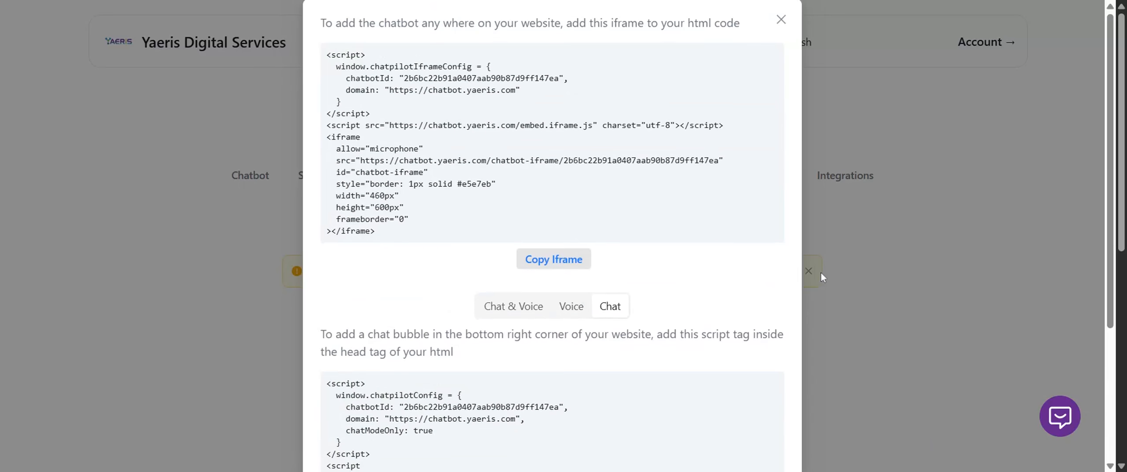
pyautogui.click(837, 221)
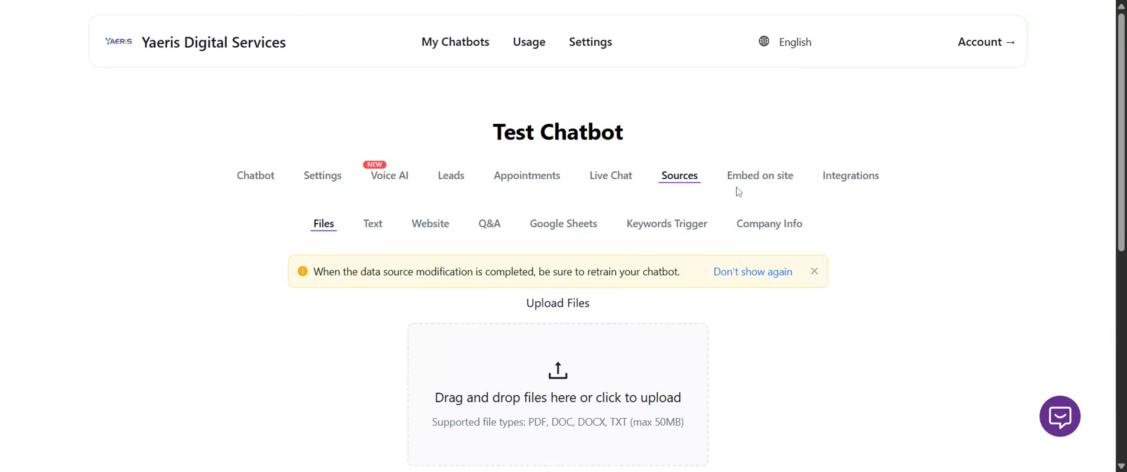
pyautogui.click(753, 176)
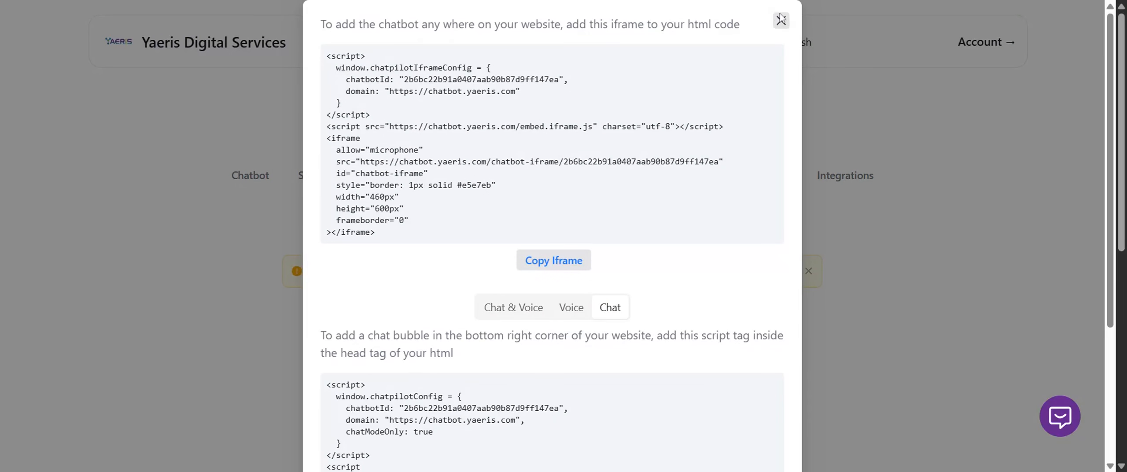
pyautogui.click(780, 20)
# Examine the chatbot's integrations for Google, Twilio, Facebook, Instagram and WhatsApp, including the Twilio integration guide.
pyautogui.click(844, 176)
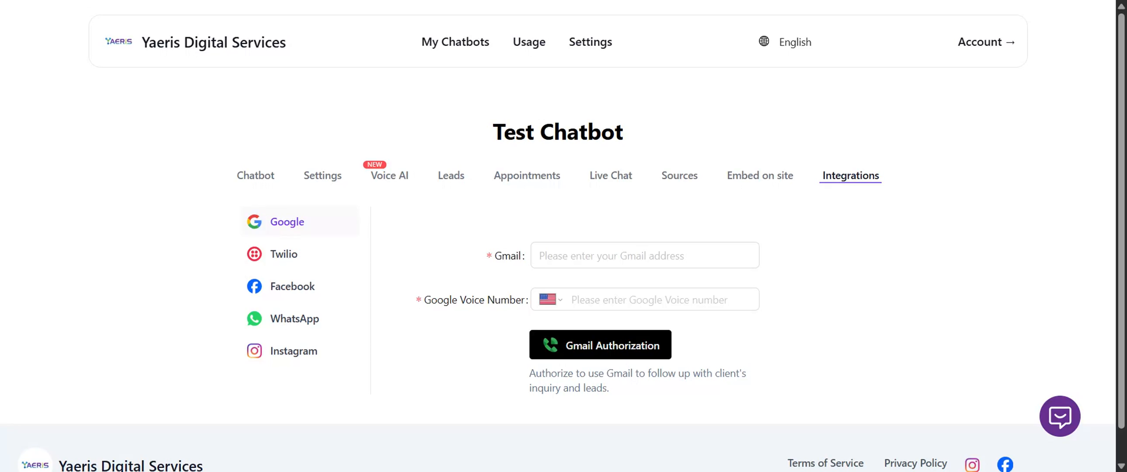
pyautogui.click(305, 258)
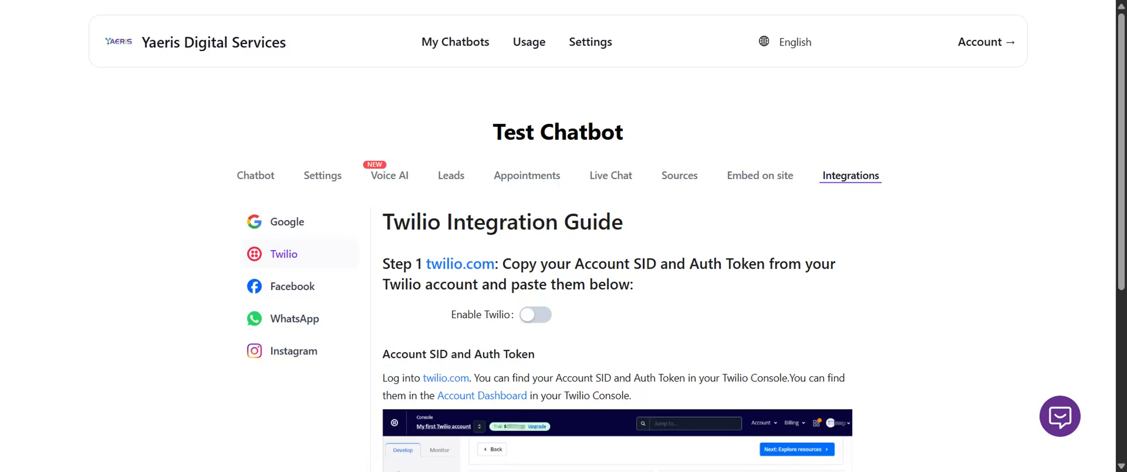
pyautogui.scroll(-6, 644, 310)
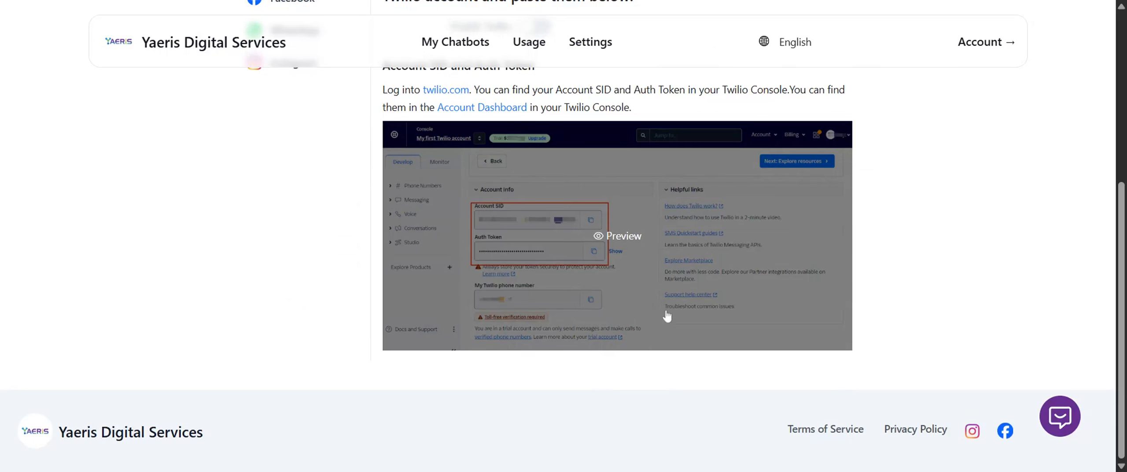
pyautogui.scroll(6, 663, 314)
pyautogui.click(308, 294)
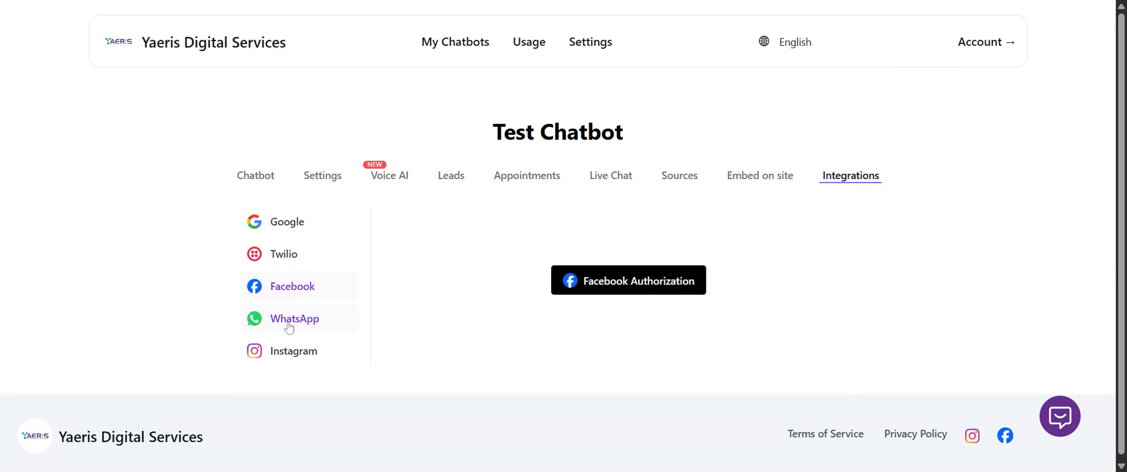
pyautogui.click(307, 355)
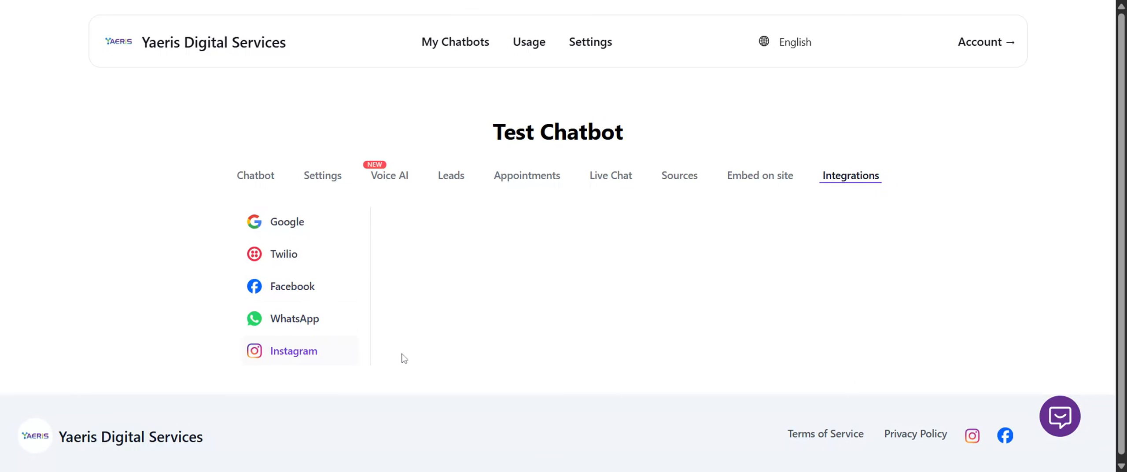
pyautogui.click(313, 326)
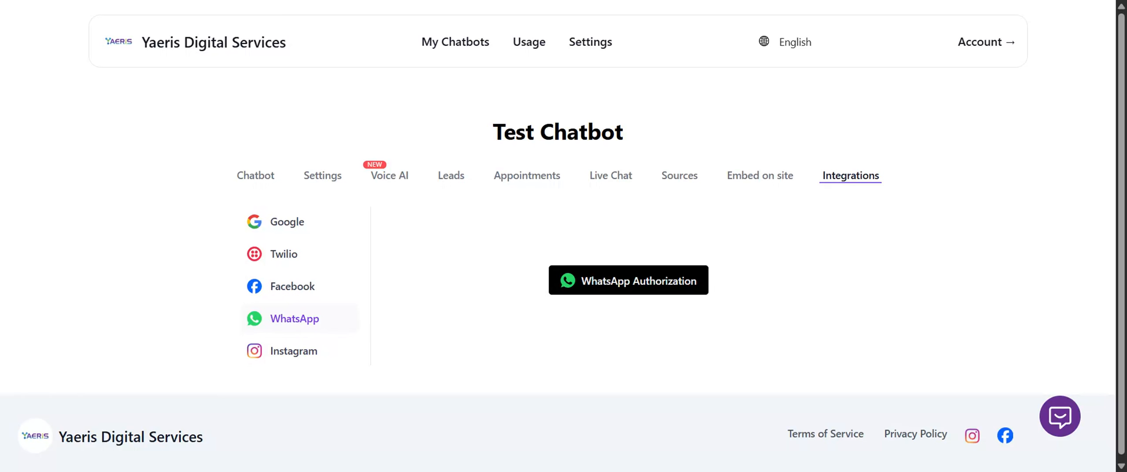
# Open the workspace settings and examine the AI provider keys listed under Team Management, starting with the OpenAI key.
pyautogui.click(596, 44)
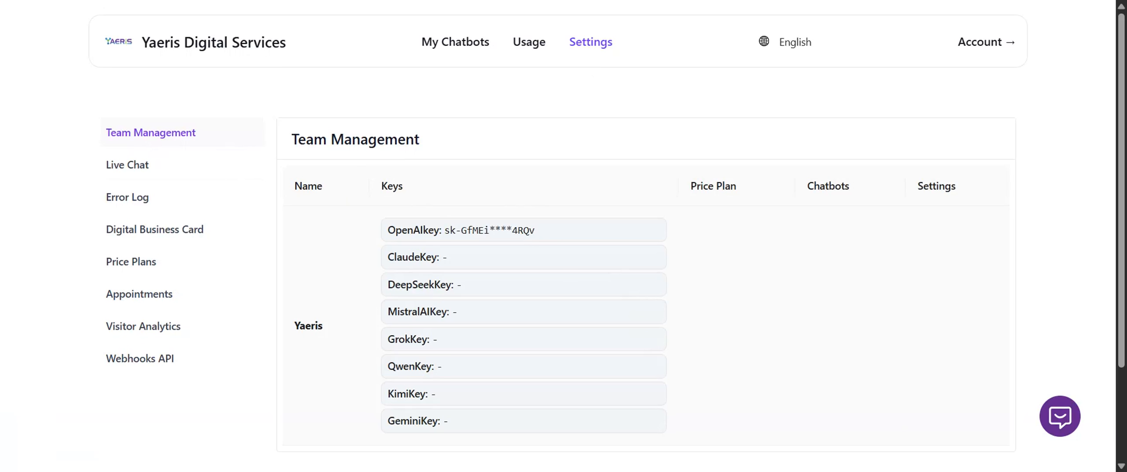
pyautogui.click(444, 44)
pyautogui.click(571, 44)
pyautogui.moveTo(386, 230); pyautogui.dragTo(558, 240)
pyautogui.click(382, 156)
pyautogui.moveTo(388, 230); pyautogui.dragTo(604, 233)
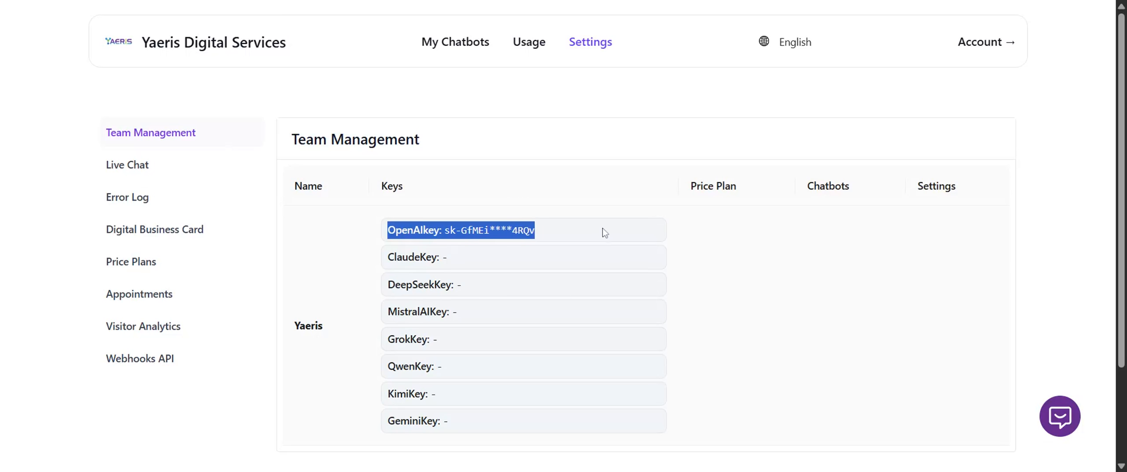
pyautogui.scroll(-1, 646, 231)
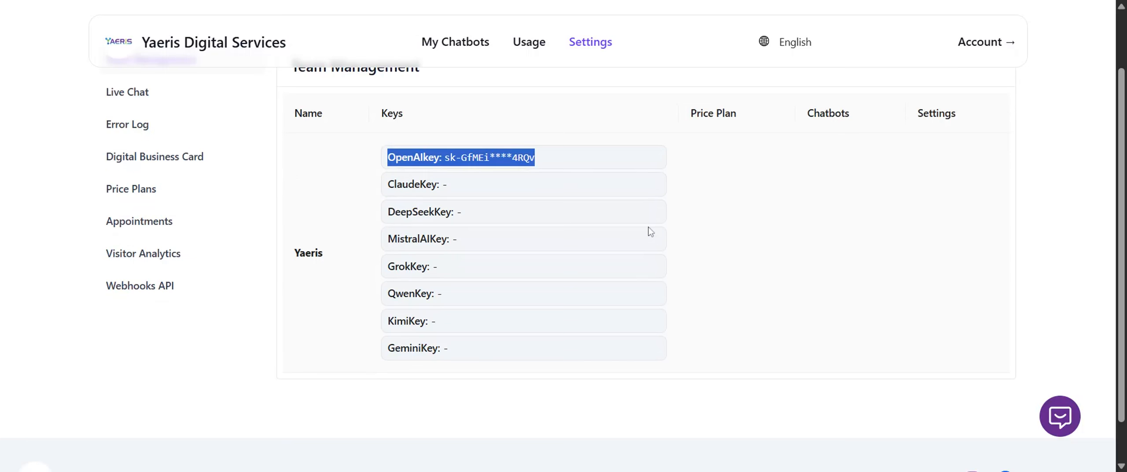
pyautogui.scroll(1, 646, 231)
pyautogui.click(646, 230)
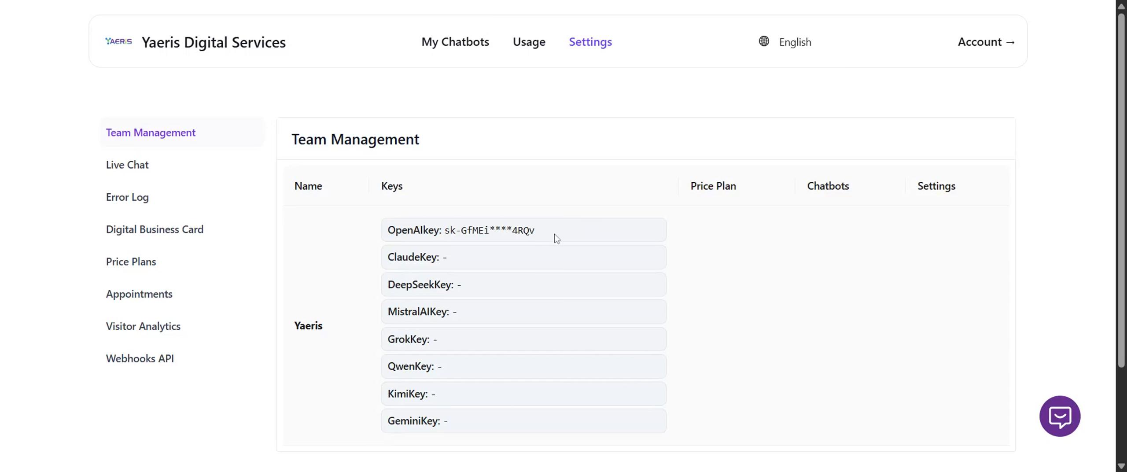
# Look through the workspace's Live Chat, Team Management, Visitor Analytics and Appointments settings.
pyautogui.click(190, 166)
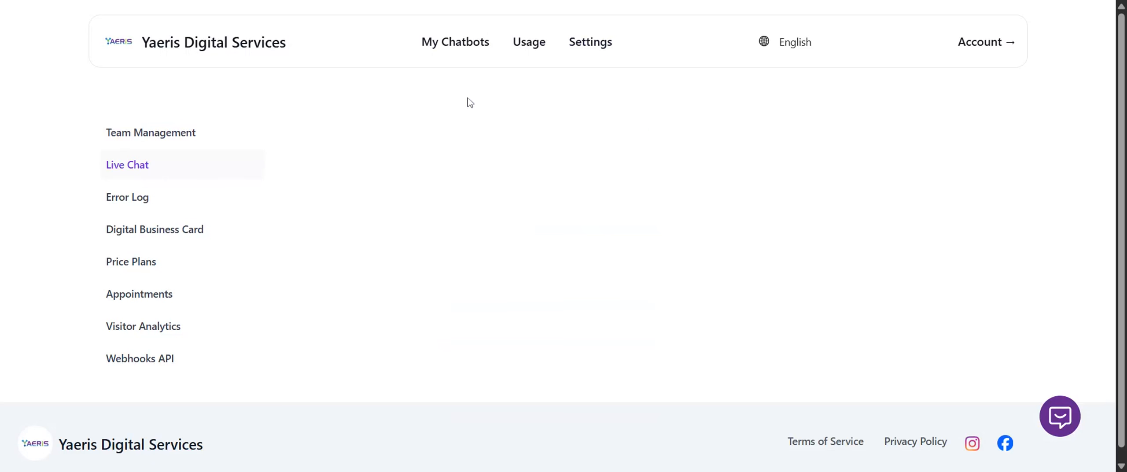
pyautogui.click(173, 141)
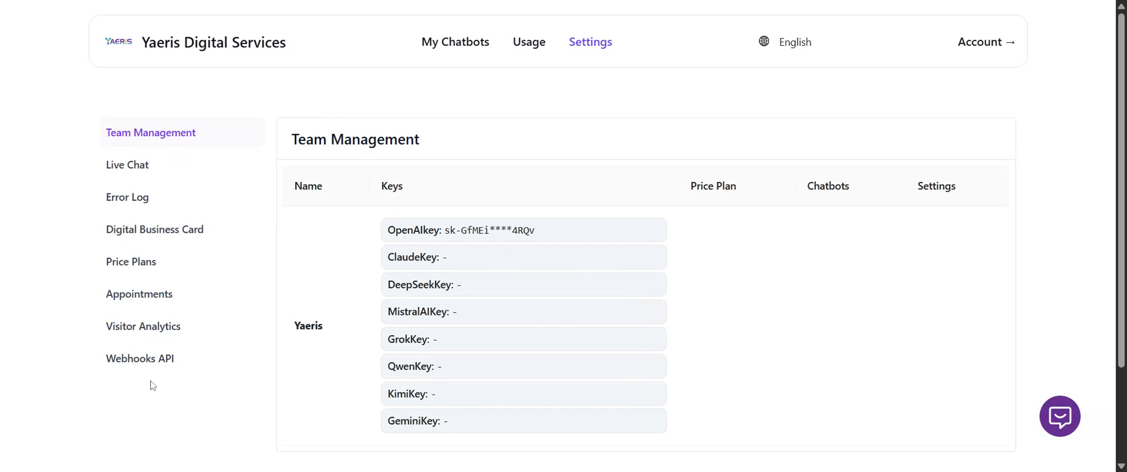
pyautogui.click(201, 330)
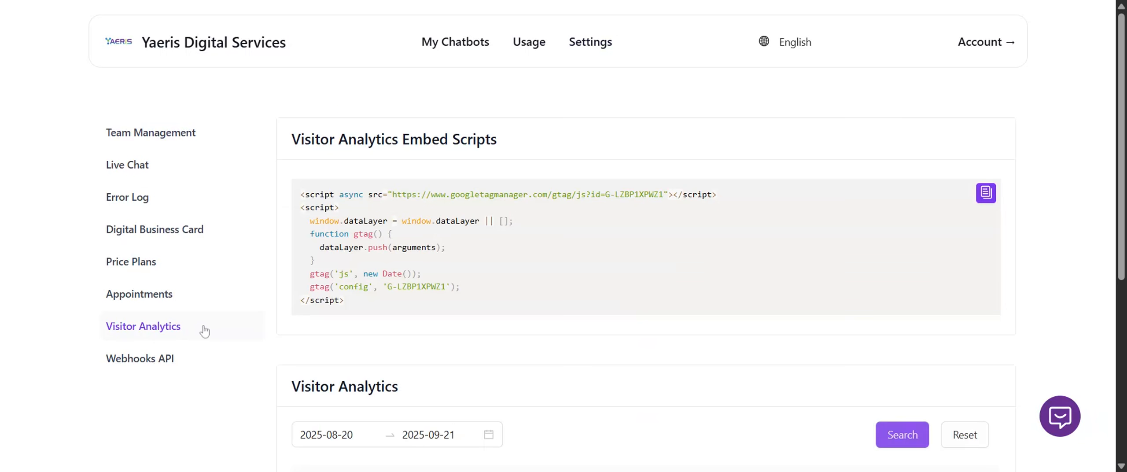
pyautogui.scroll(-5, 586, 279)
pyautogui.scroll(5, 586, 285)
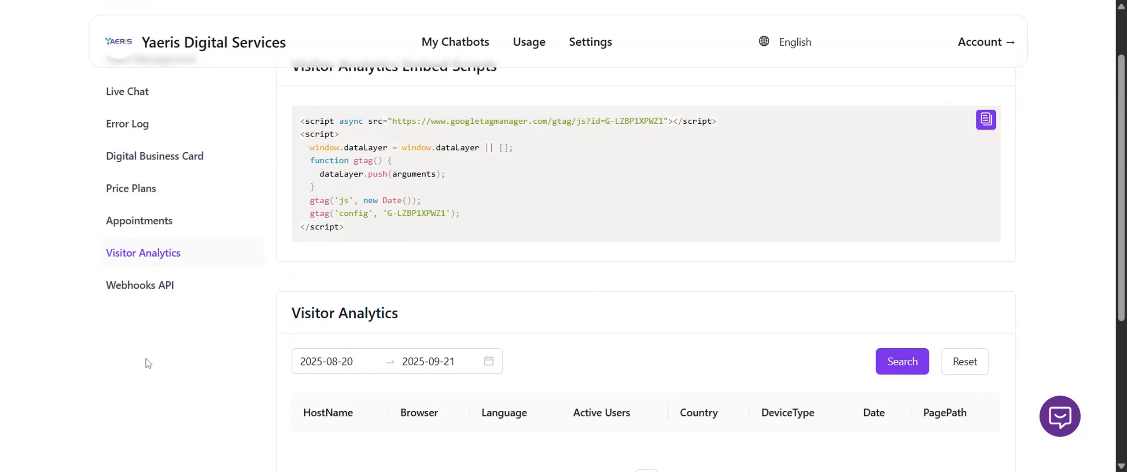
pyautogui.click(146, 224)
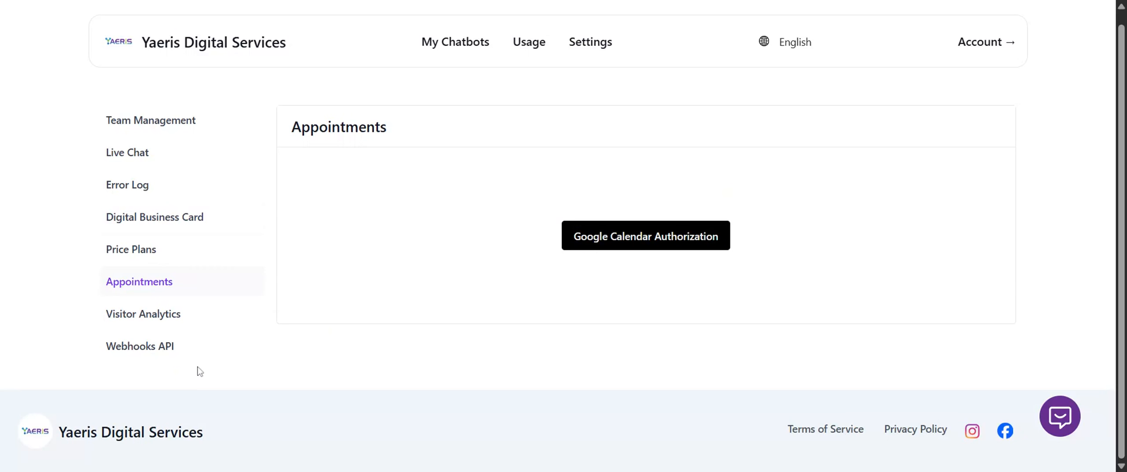
# Revisit the My Chatbots overview and return to the workspace's Team Management settings.
pyautogui.click(461, 43)
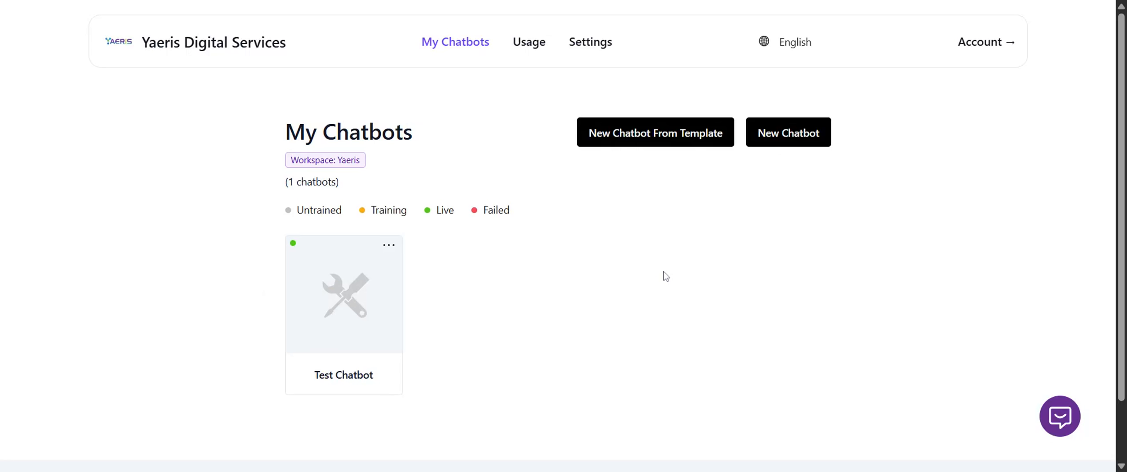
pyautogui.click(586, 47)
pyautogui.click(457, 46)
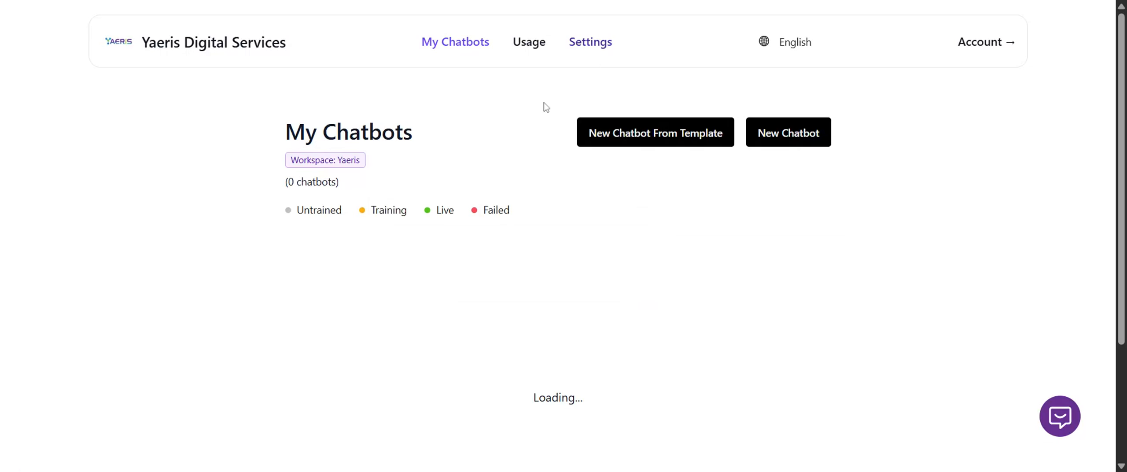
pyautogui.click(591, 47)
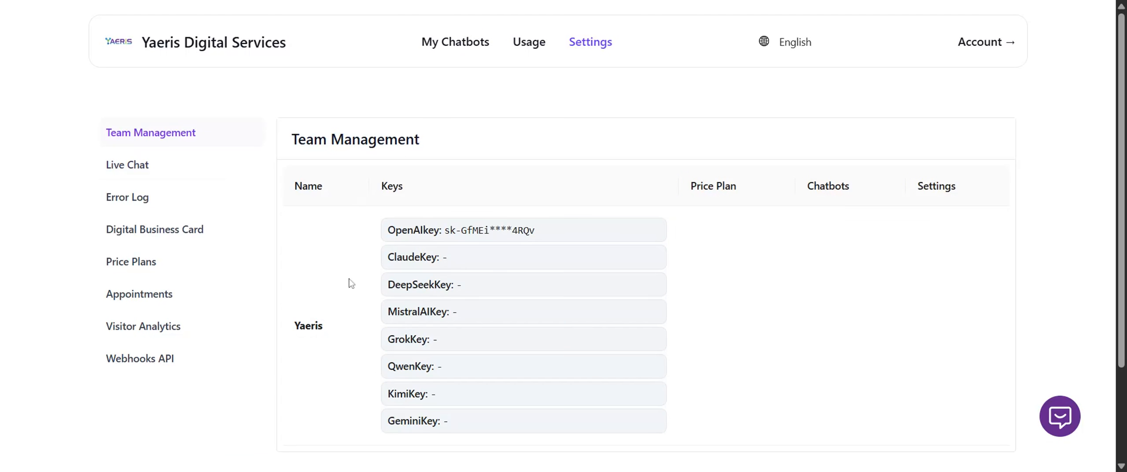